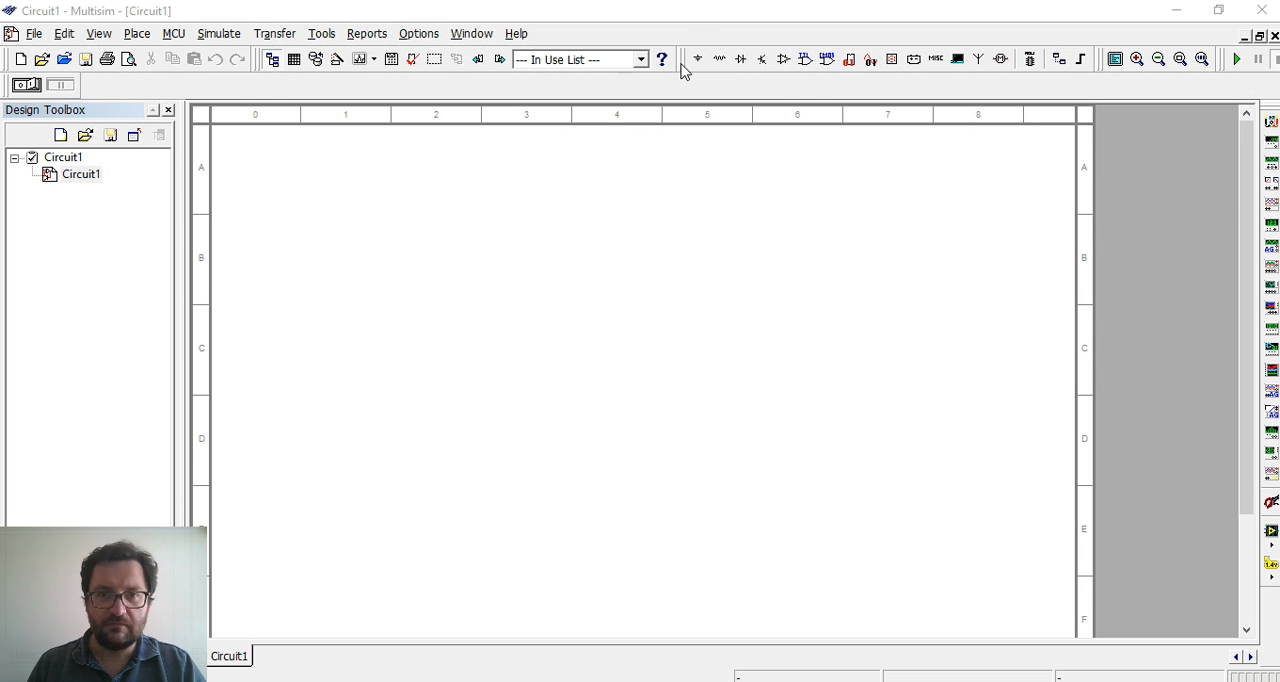
pyautogui.moveTo(684, 65); pyautogui.dragTo(684, 65)
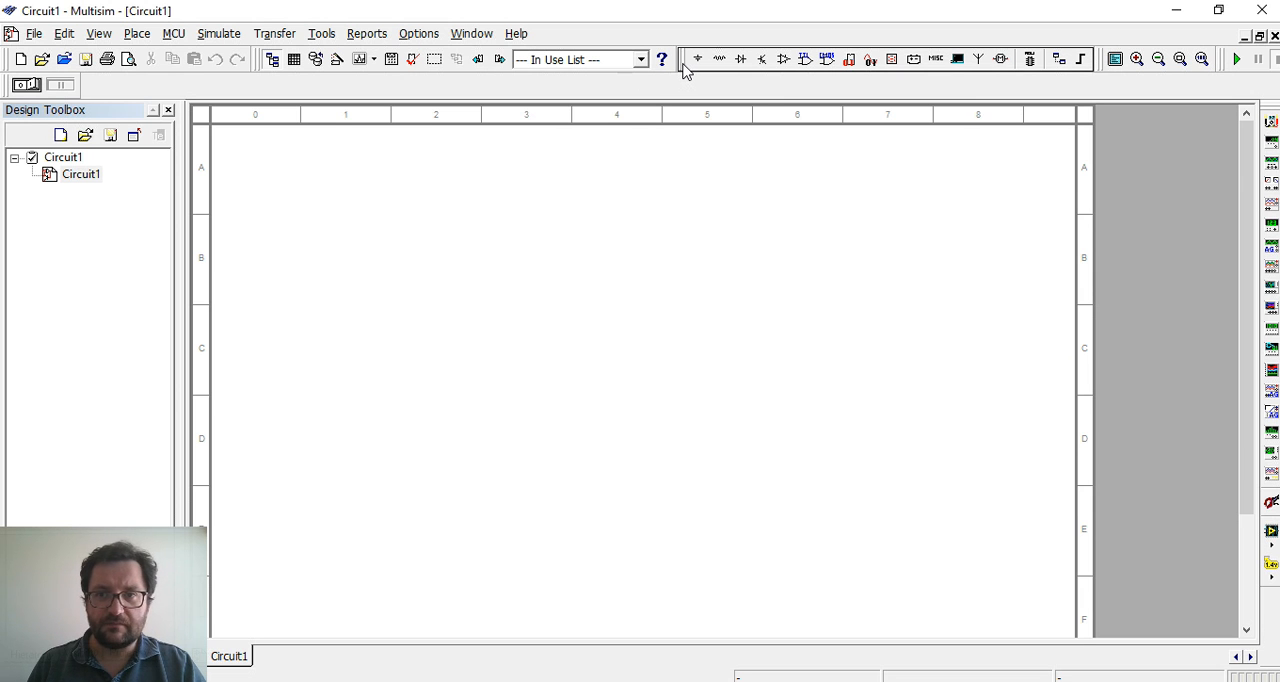
pyautogui.moveTo(684, 65); pyautogui.dragTo(685, 66)
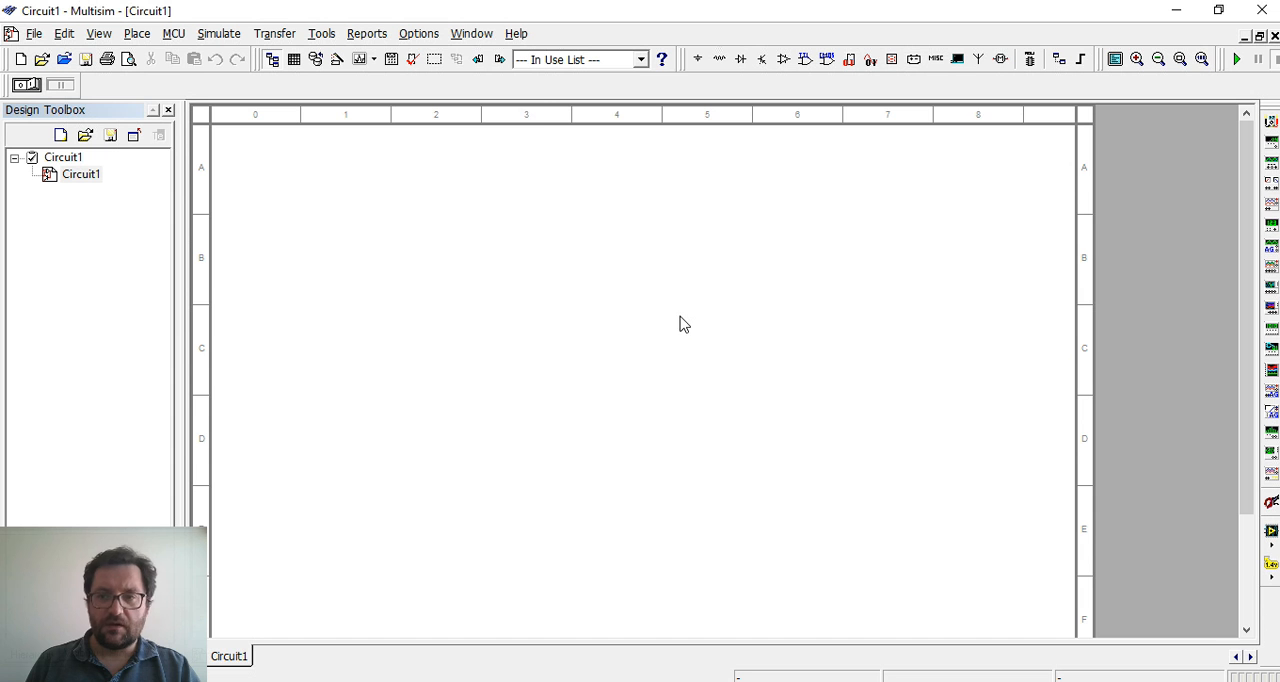
# Place a TL070IP op-amp from the Analog group's OPAMP family in the middle of the empty schematic
pyautogui.click(783, 60)
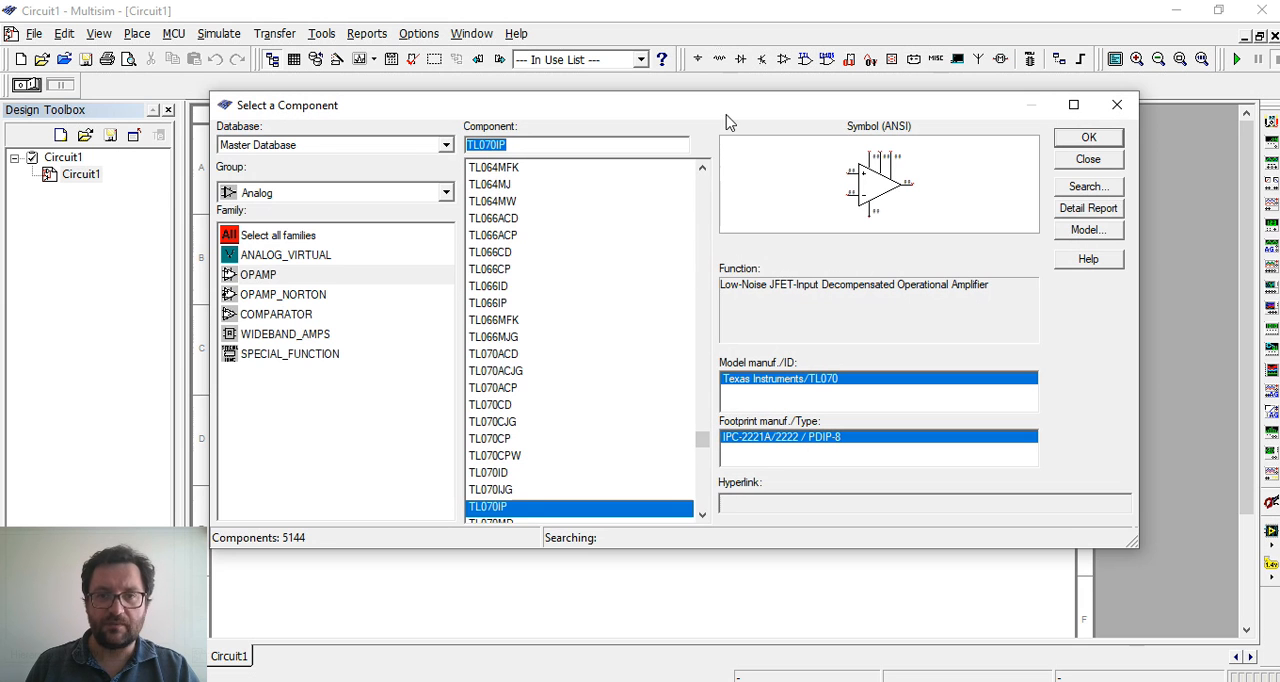
pyautogui.moveTo(730, 121); pyautogui.dragTo(726, 158)
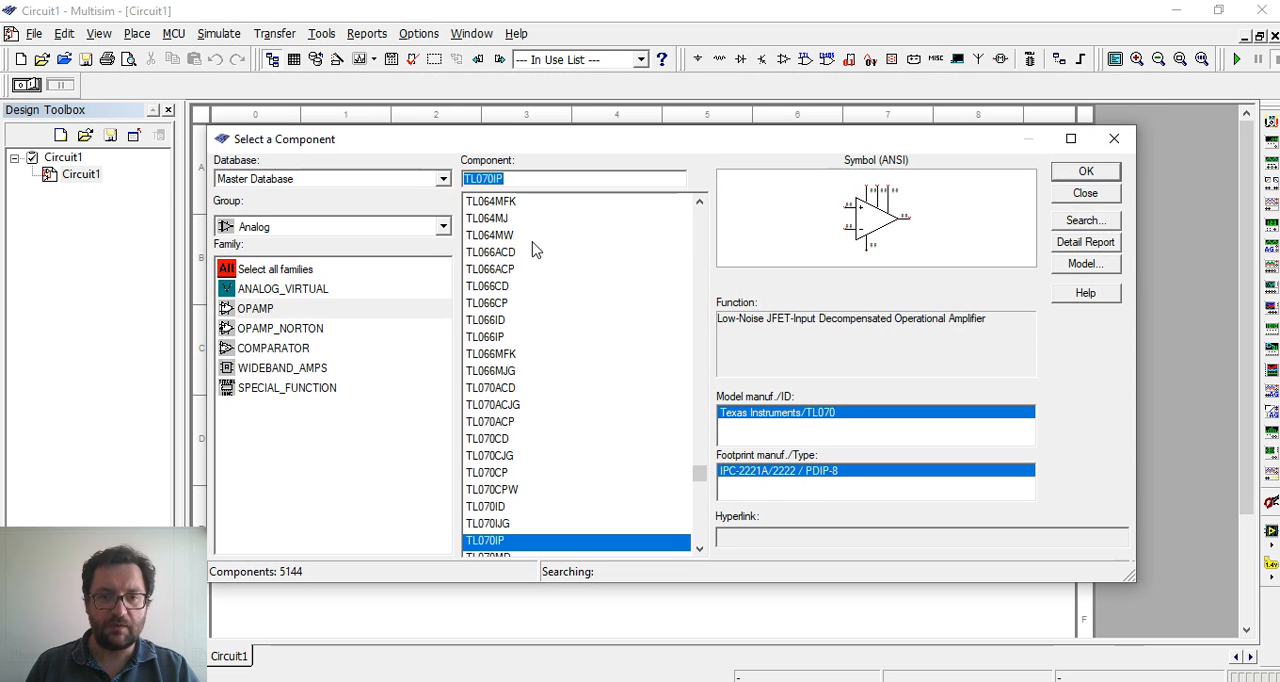
pyautogui.click(264, 309)
pyautogui.moveTo(703, 478); pyautogui.dragTo(703, 466)
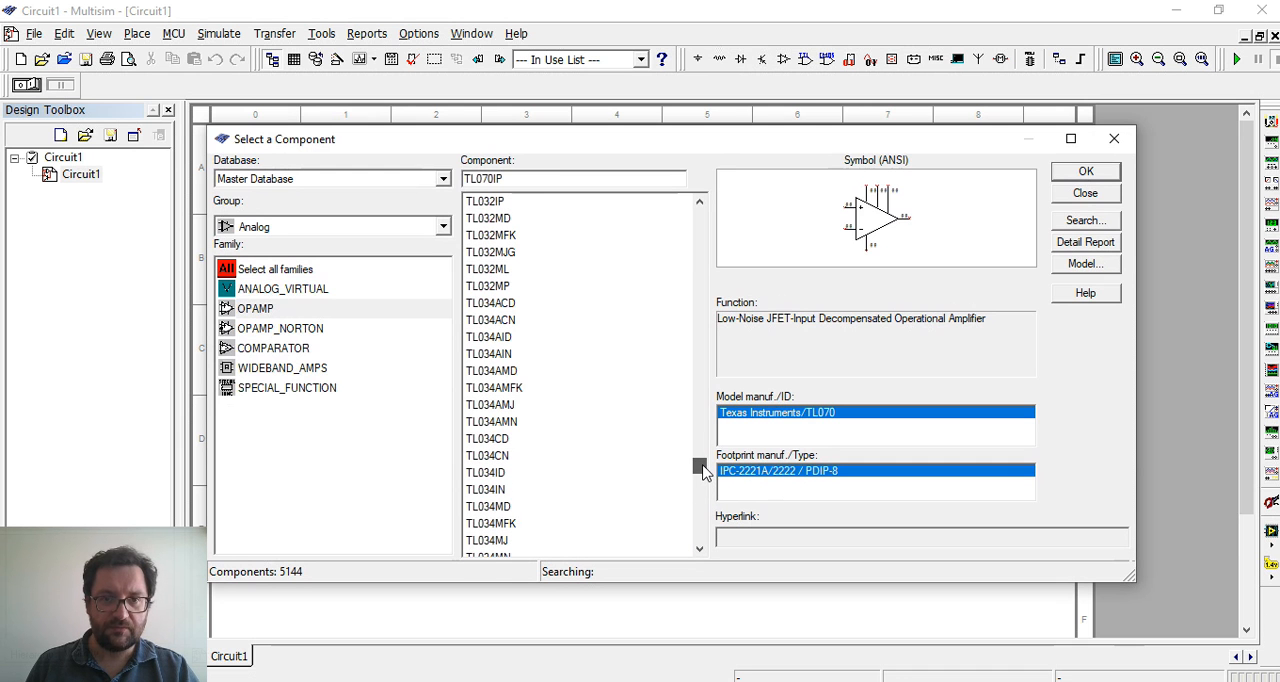
pyautogui.moveTo(479, 184); pyautogui.dragTo(515, 184)
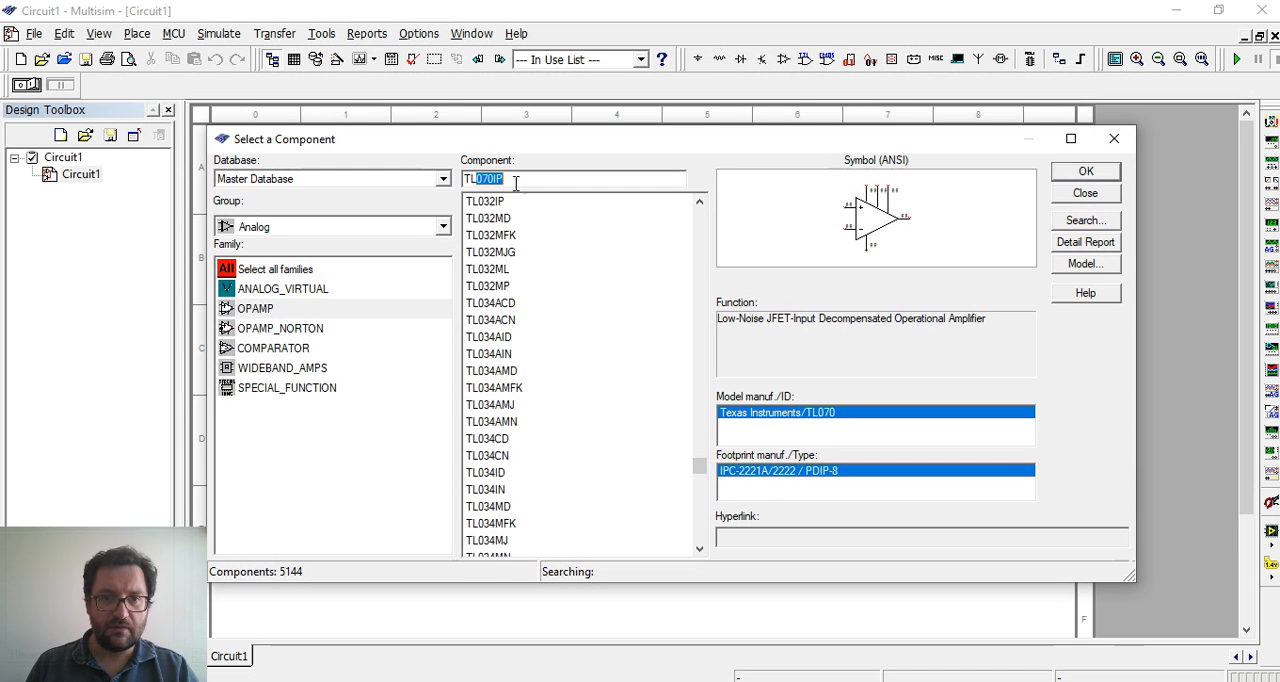
pyautogui.click(519, 184)
pyautogui.click(1086, 173)
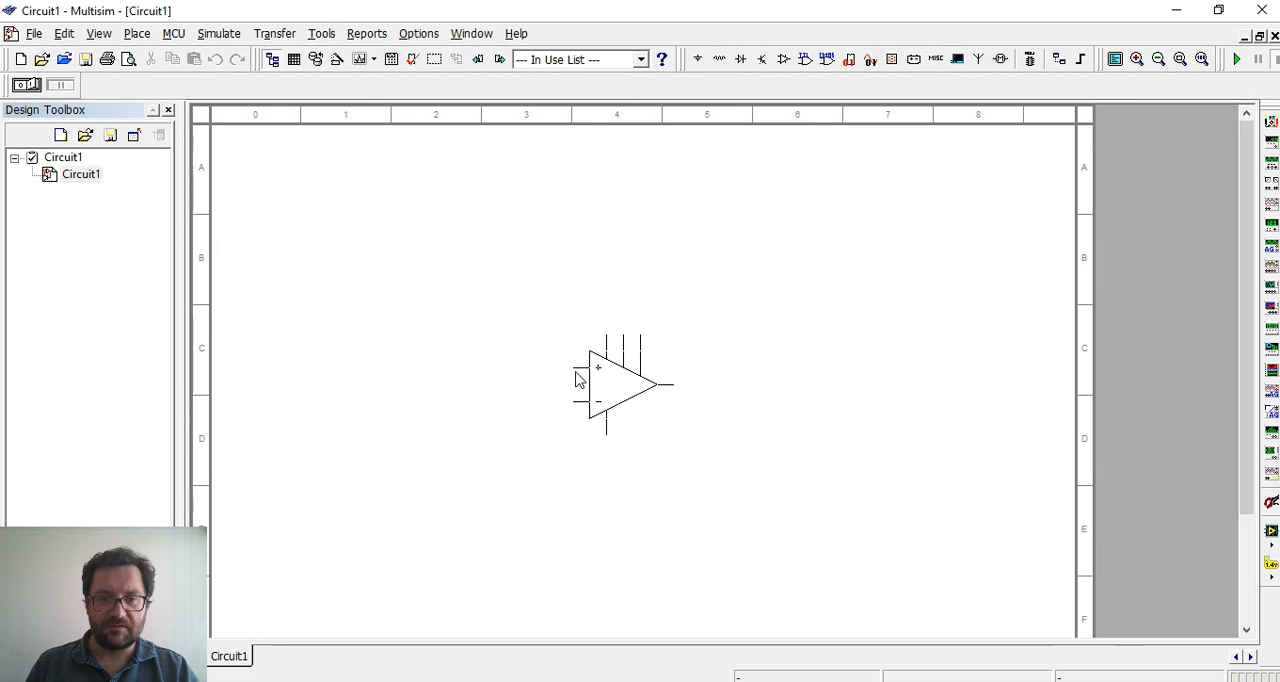
pyautogui.click(577, 374)
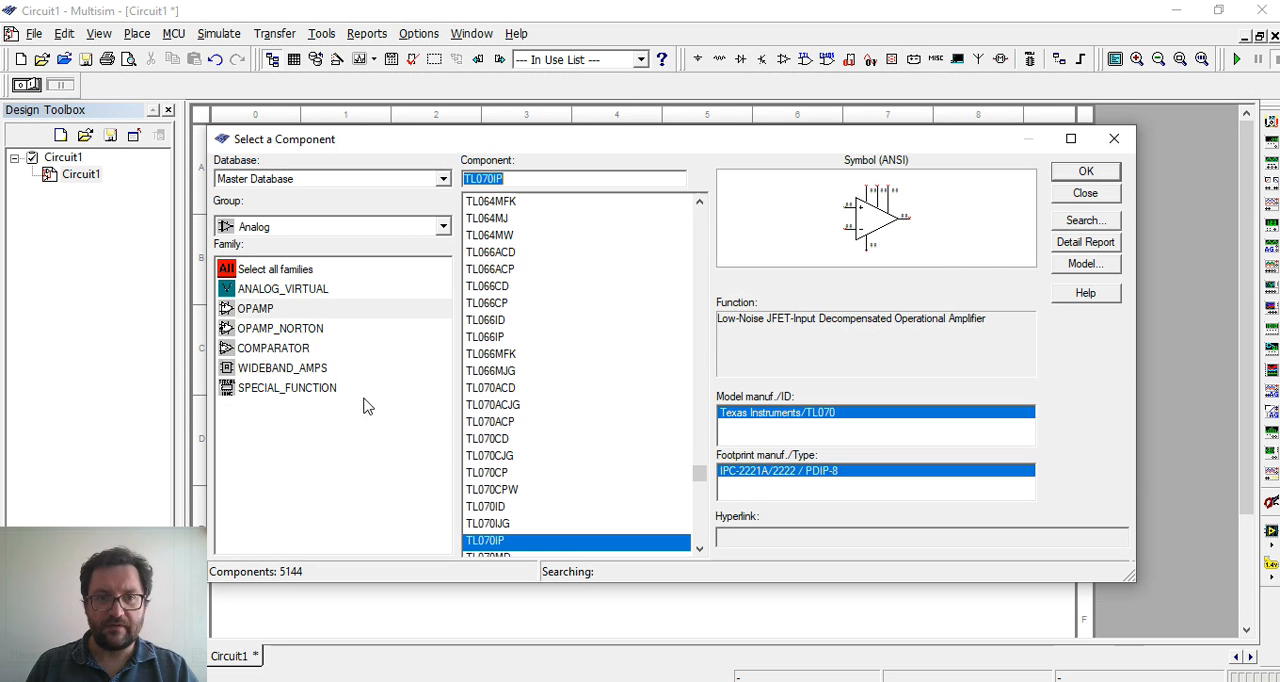
# Switch the component selection to the Basic group and its RESISTOR family
pyautogui.click(326, 227)
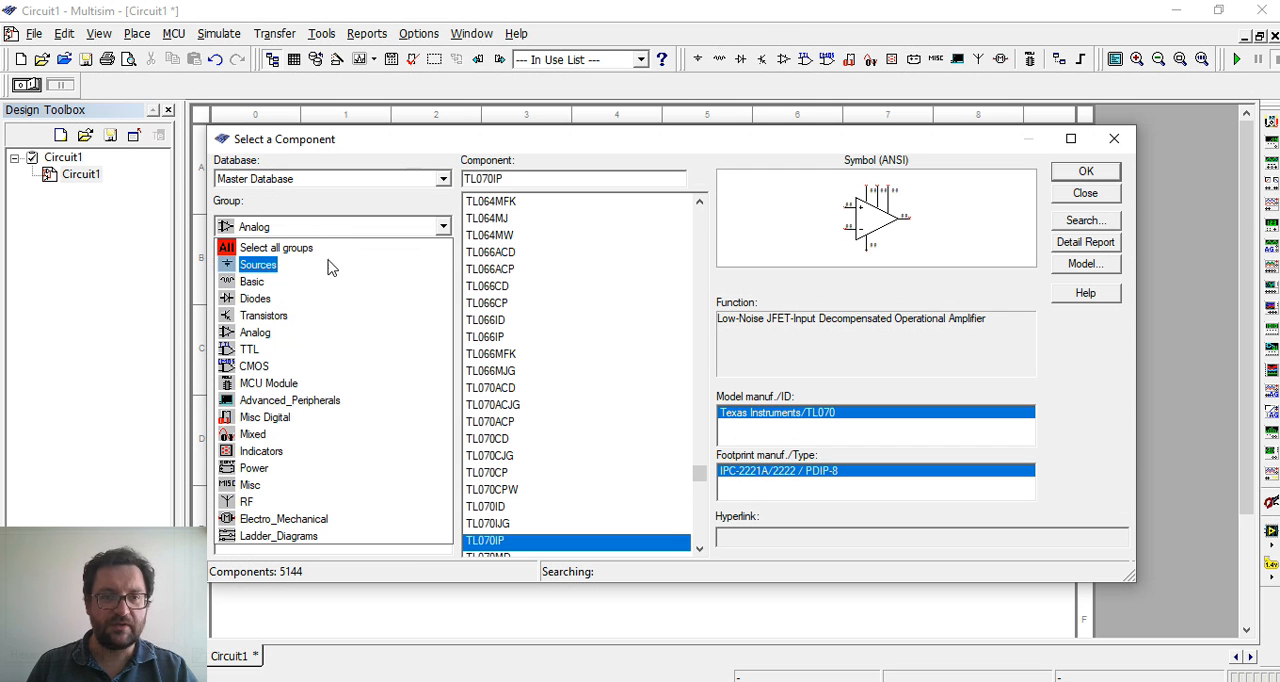
pyautogui.click(330, 232)
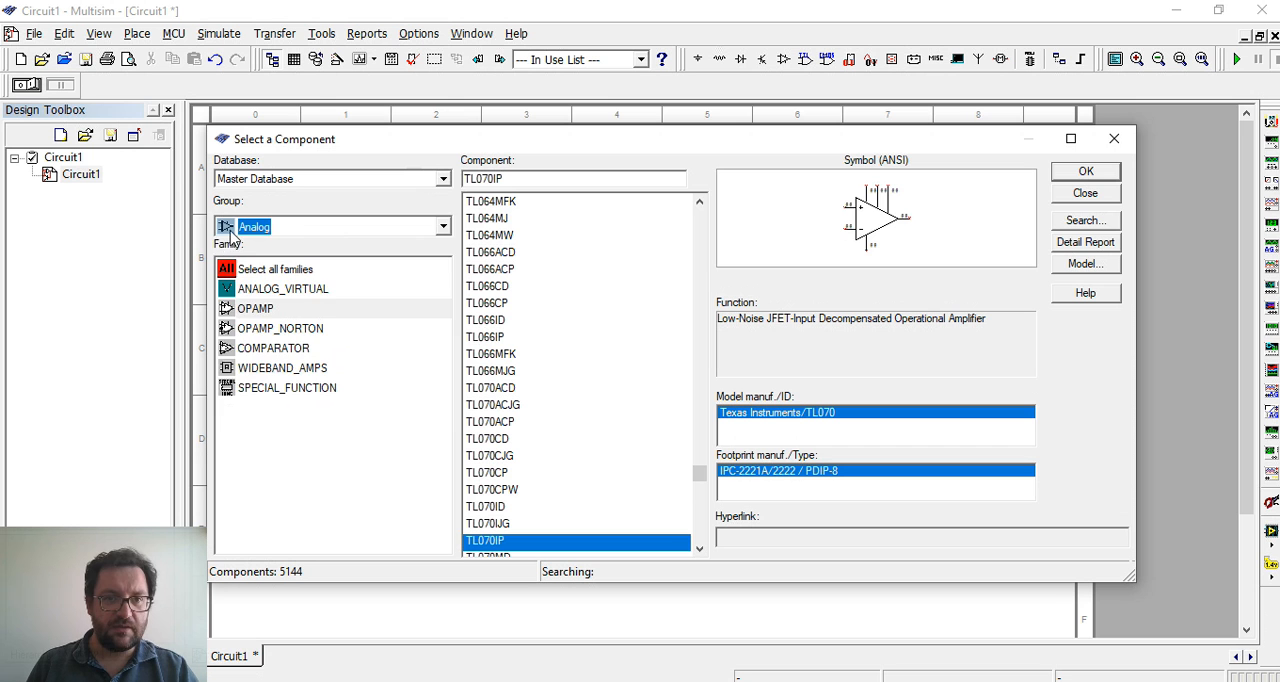
pyautogui.click(283, 229)
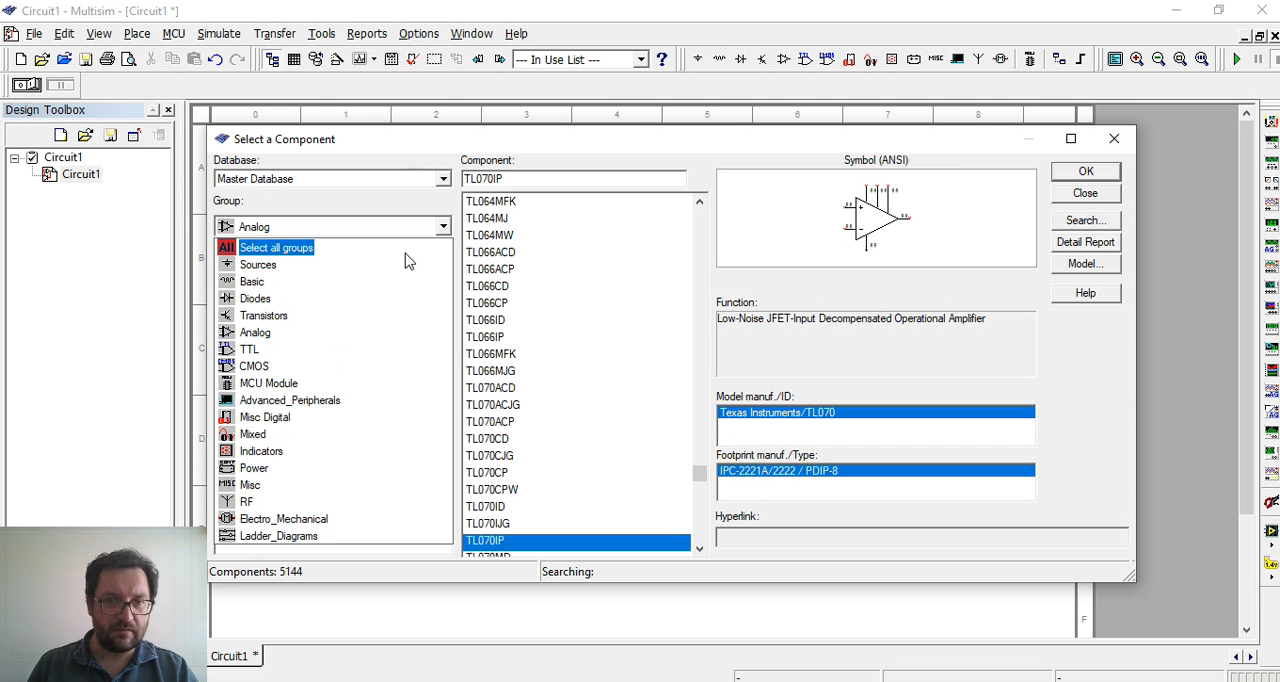
pyautogui.click(253, 283)
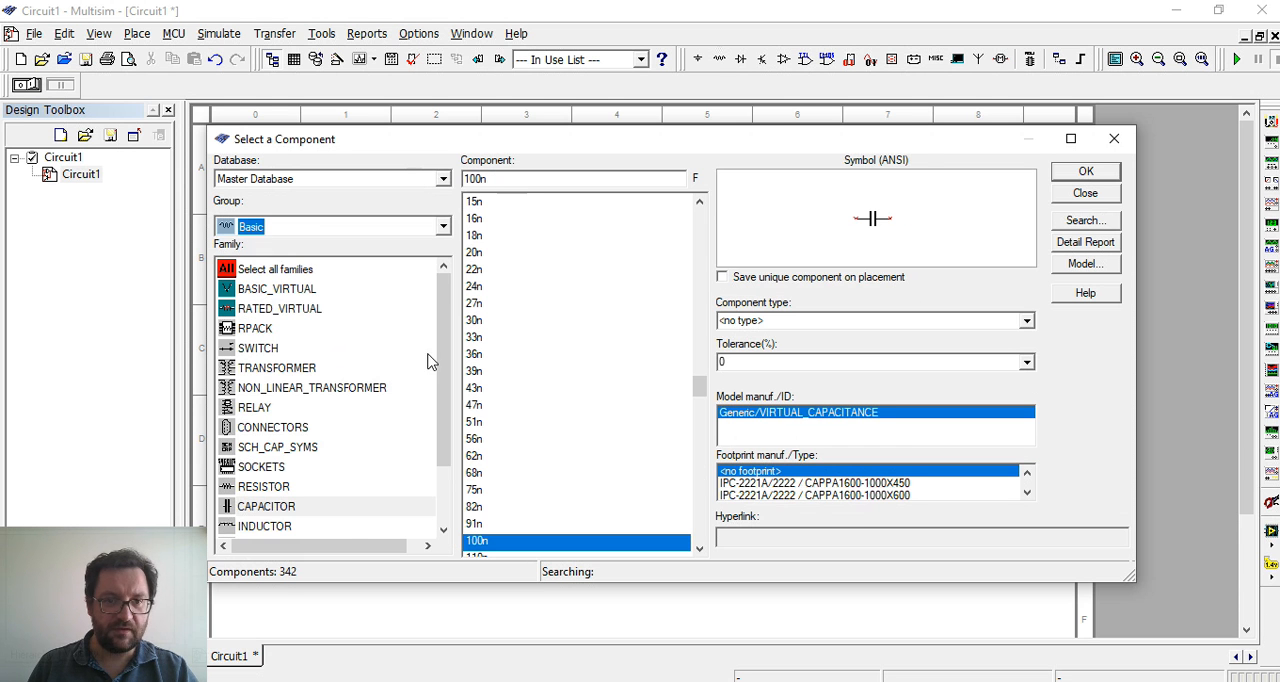
pyautogui.moveTo(443, 378); pyautogui.dragTo(446, 430)
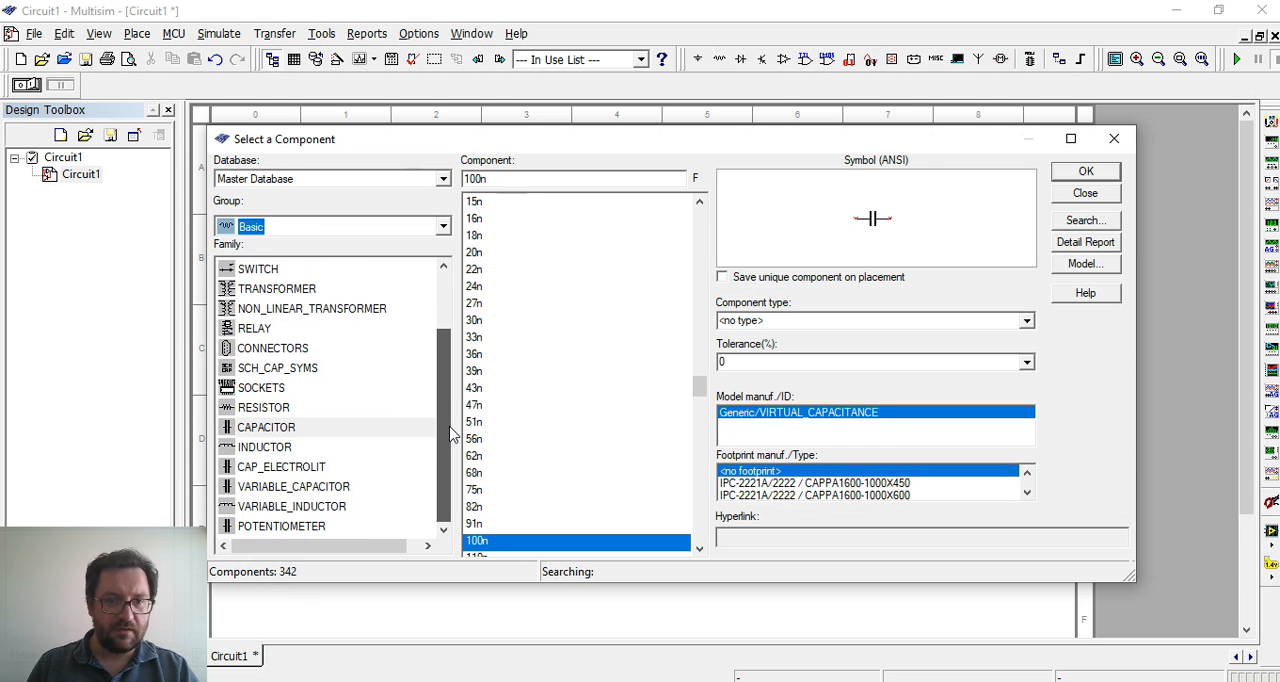
pyautogui.click(288, 409)
pyautogui.click(291, 430)
pyautogui.click(294, 450)
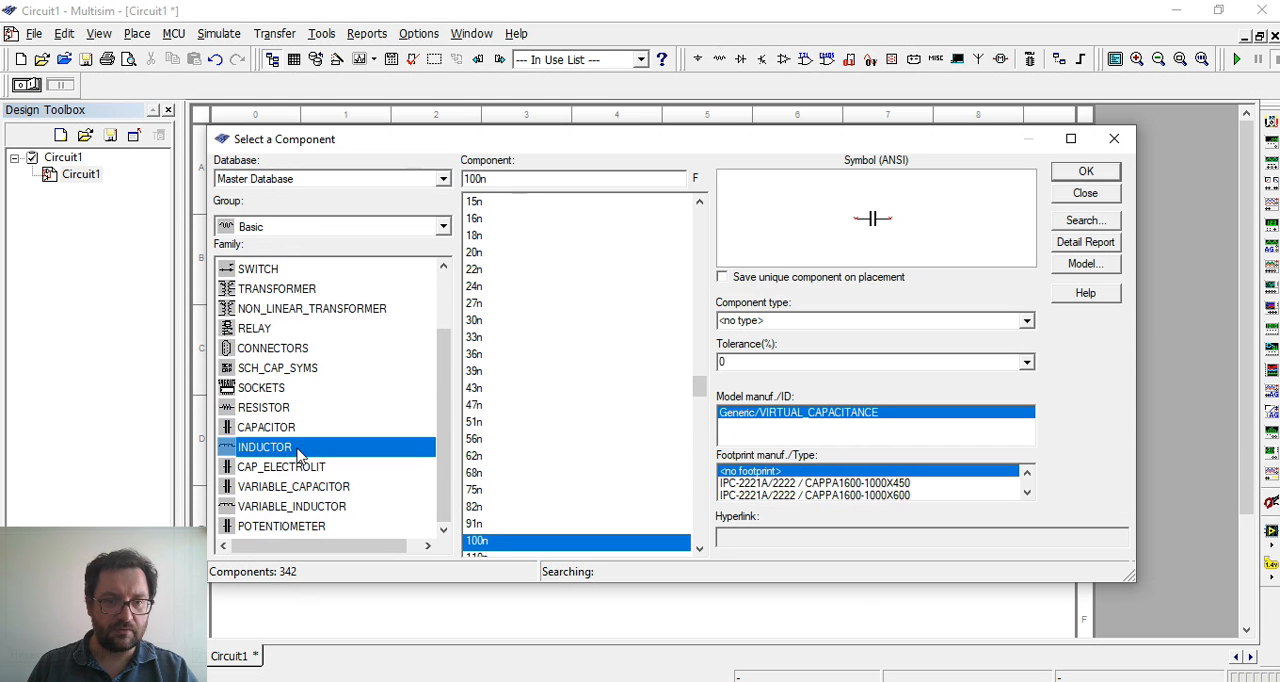
pyautogui.click(284, 410)
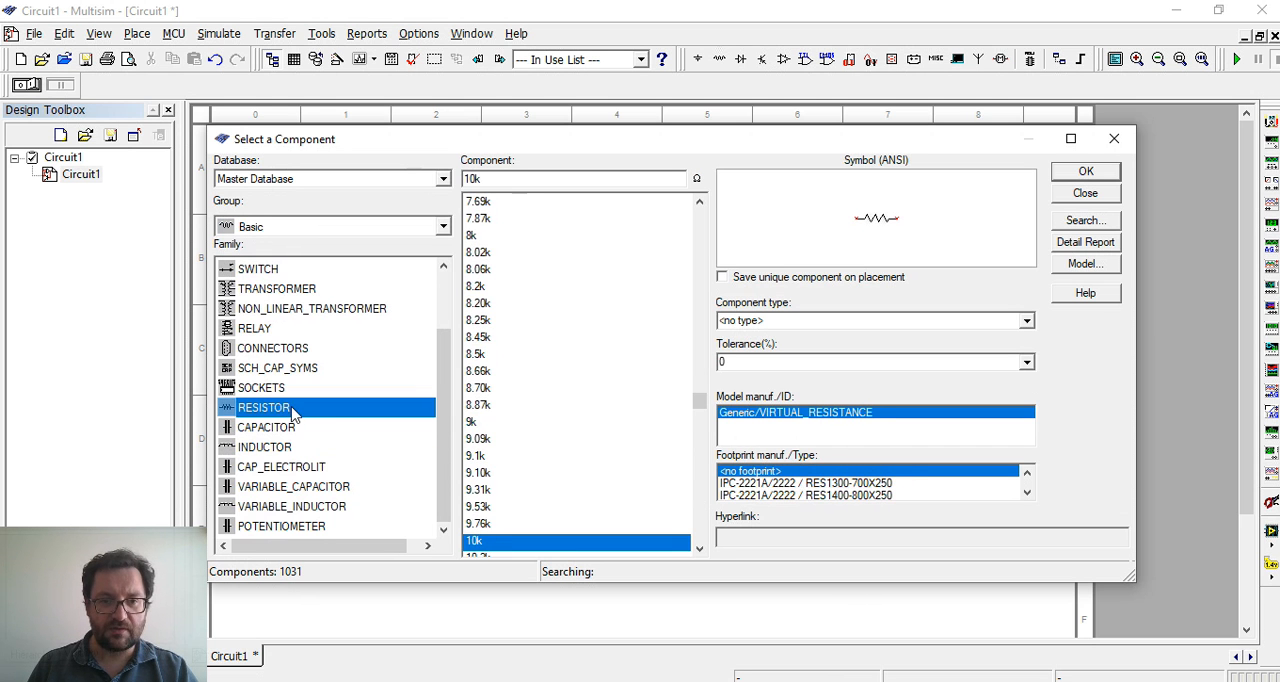
# Place two 10k resistors, one directly above the op-amp and one to its upper left
pyautogui.click(493, 545)
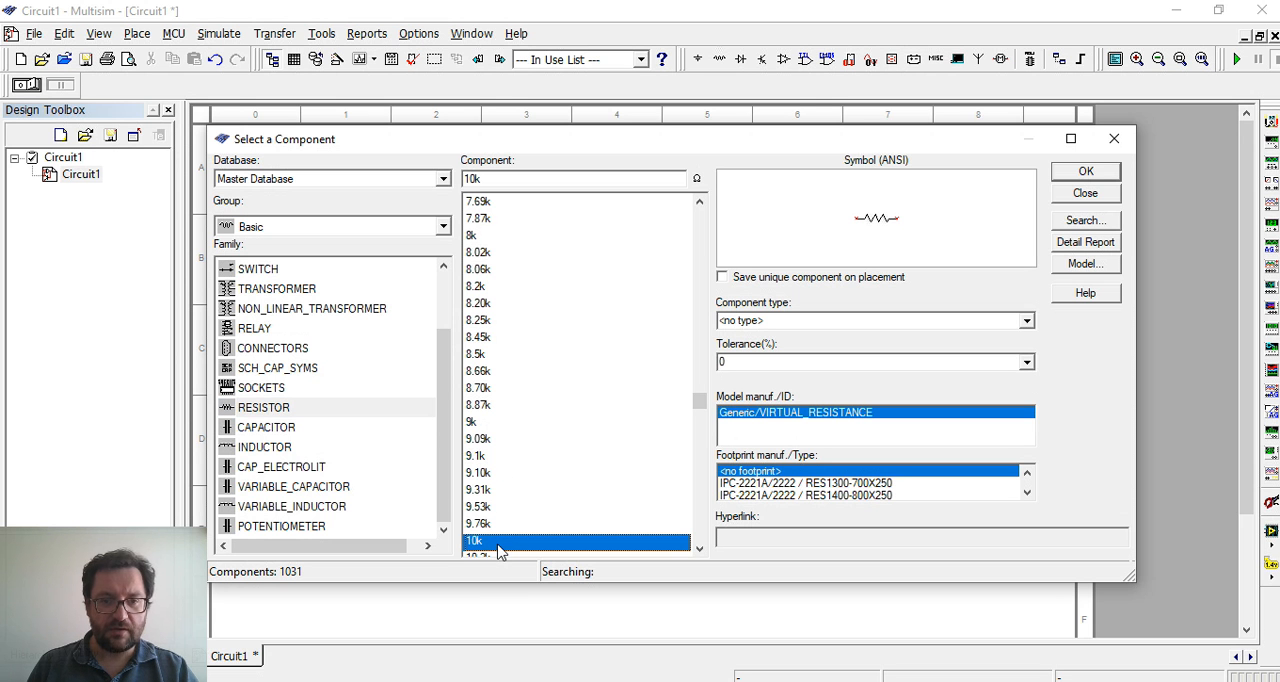
pyautogui.click(1087, 173)
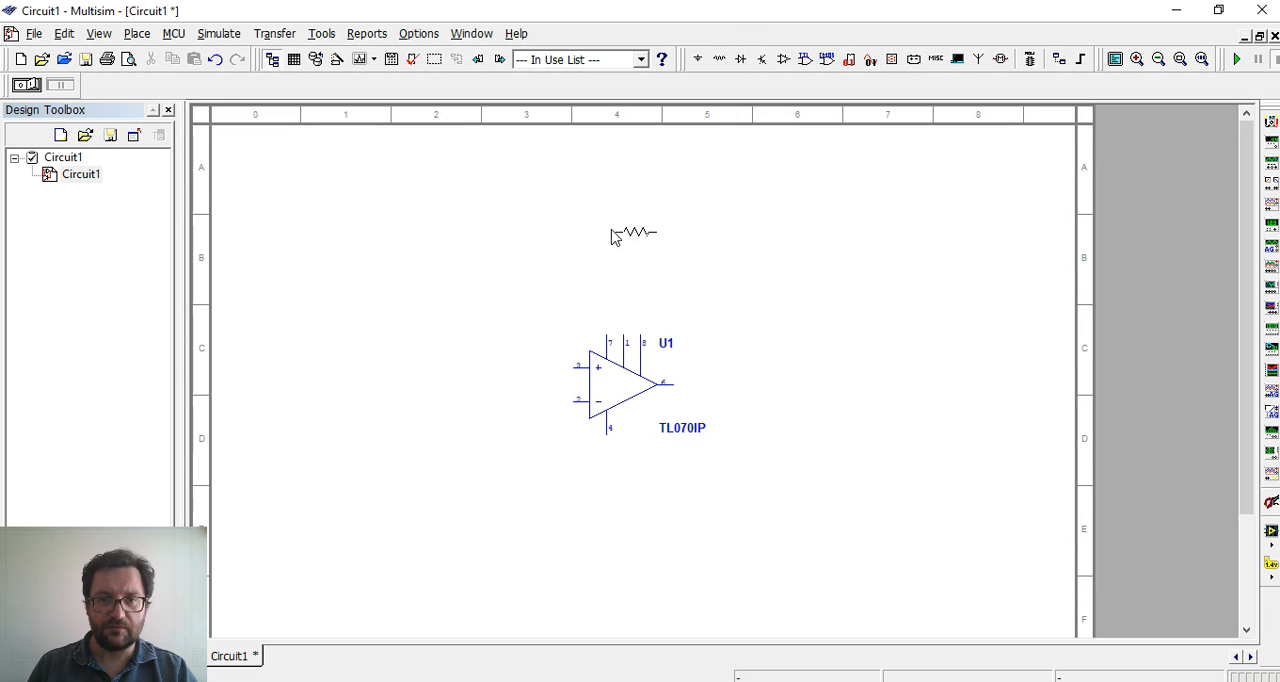
pyautogui.click(614, 236)
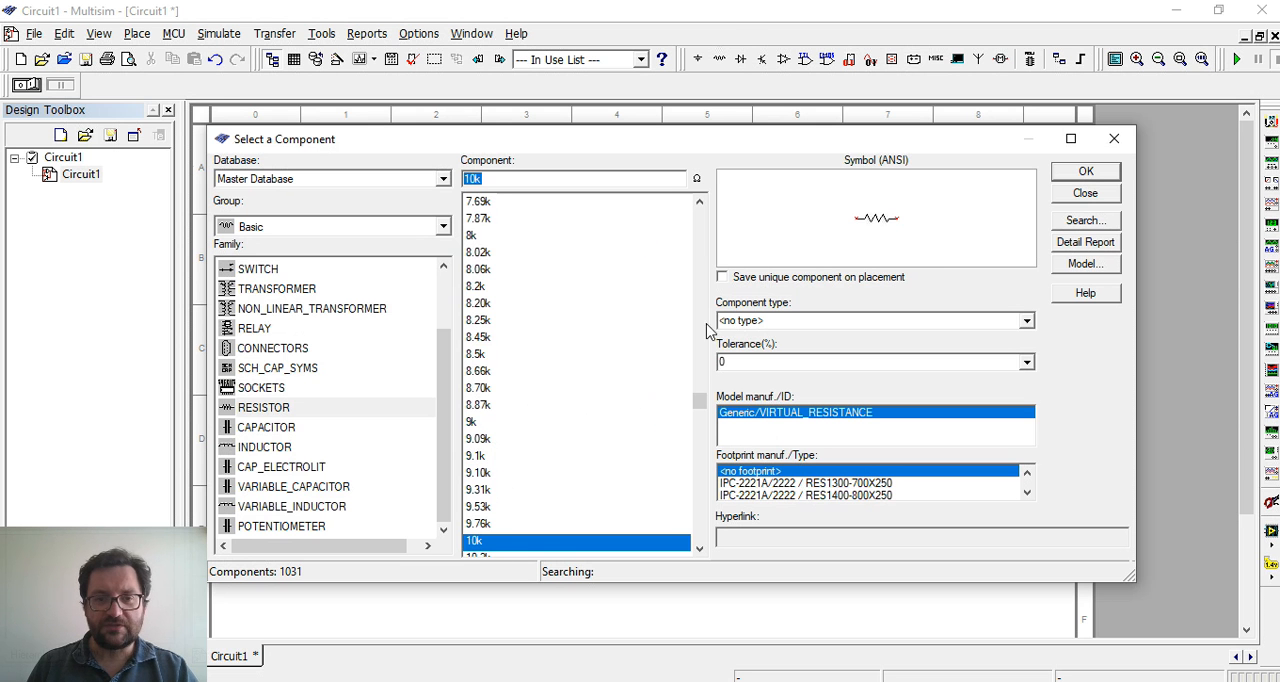
pyautogui.click(1086, 173)
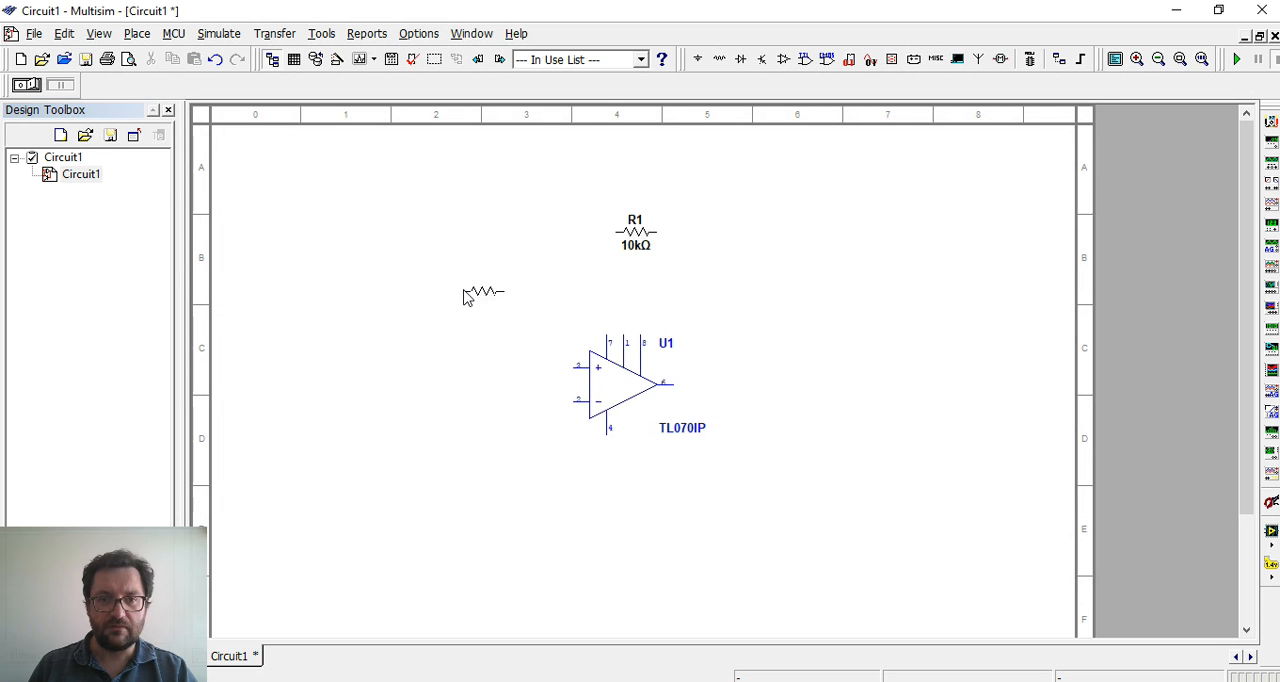
pyautogui.click(463, 297)
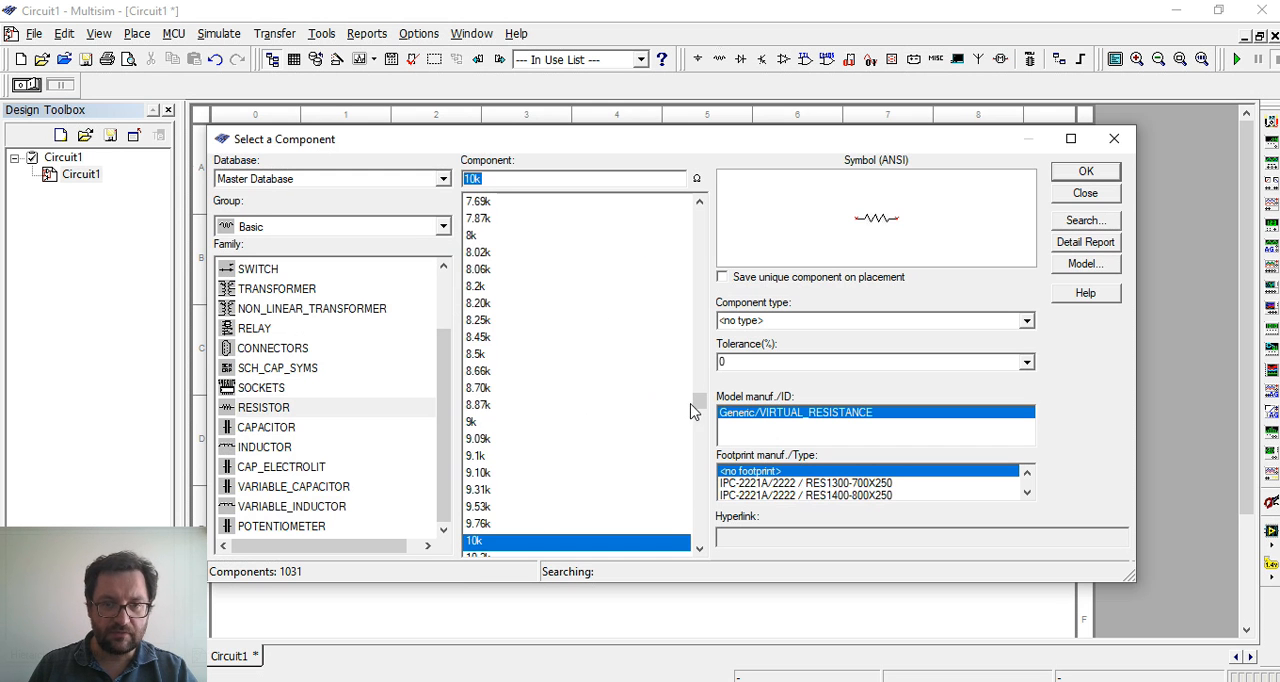
# Place a 100n capacitor from the CAPACITOR family just above the resistor that sits over the op-amp
pyautogui.moveTo(690, 411)
pyautogui.mouseDown()
pyautogui.moveTo(699, 417)
pyautogui.moveTo(693, 406)
pyautogui.mouseUp()
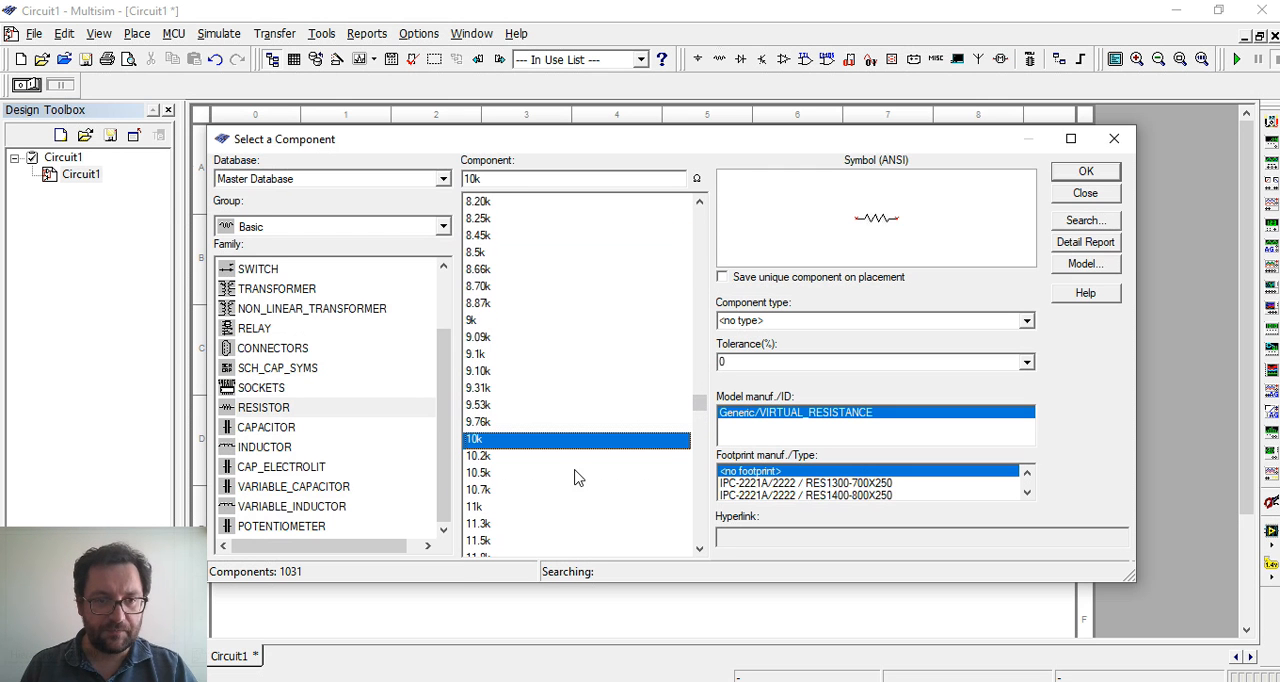
pyautogui.click(252, 430)
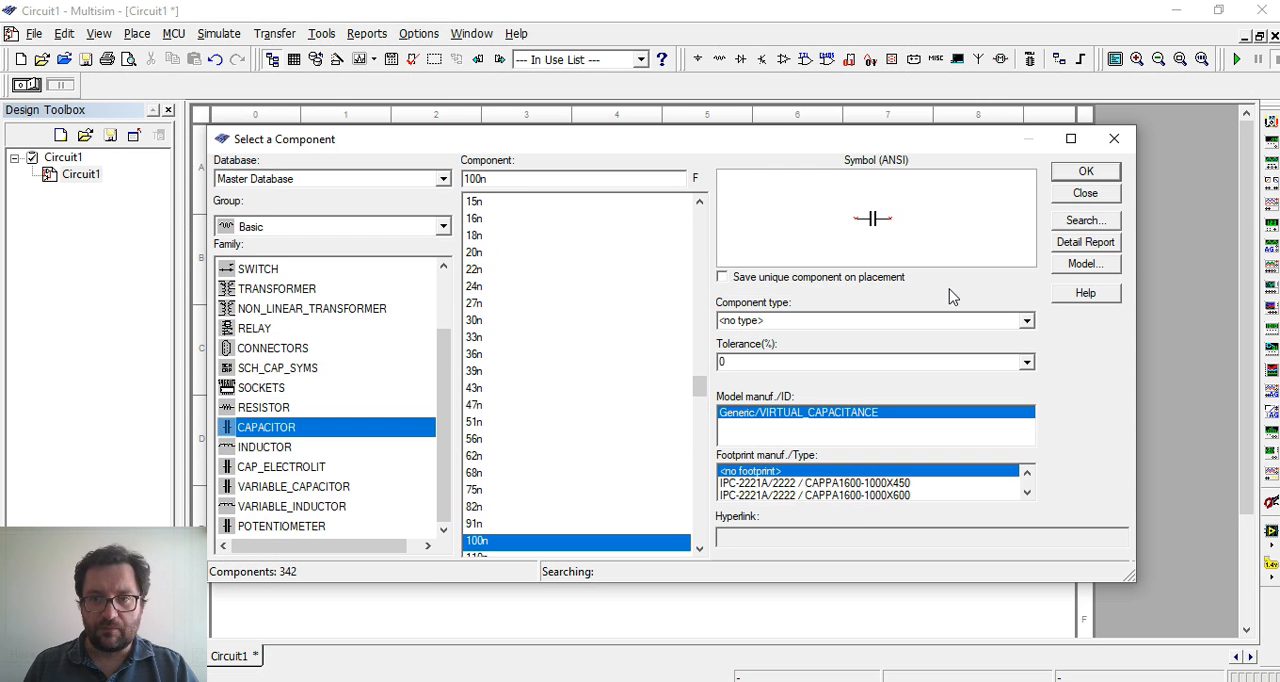
pyautogui.click(1086, 172)
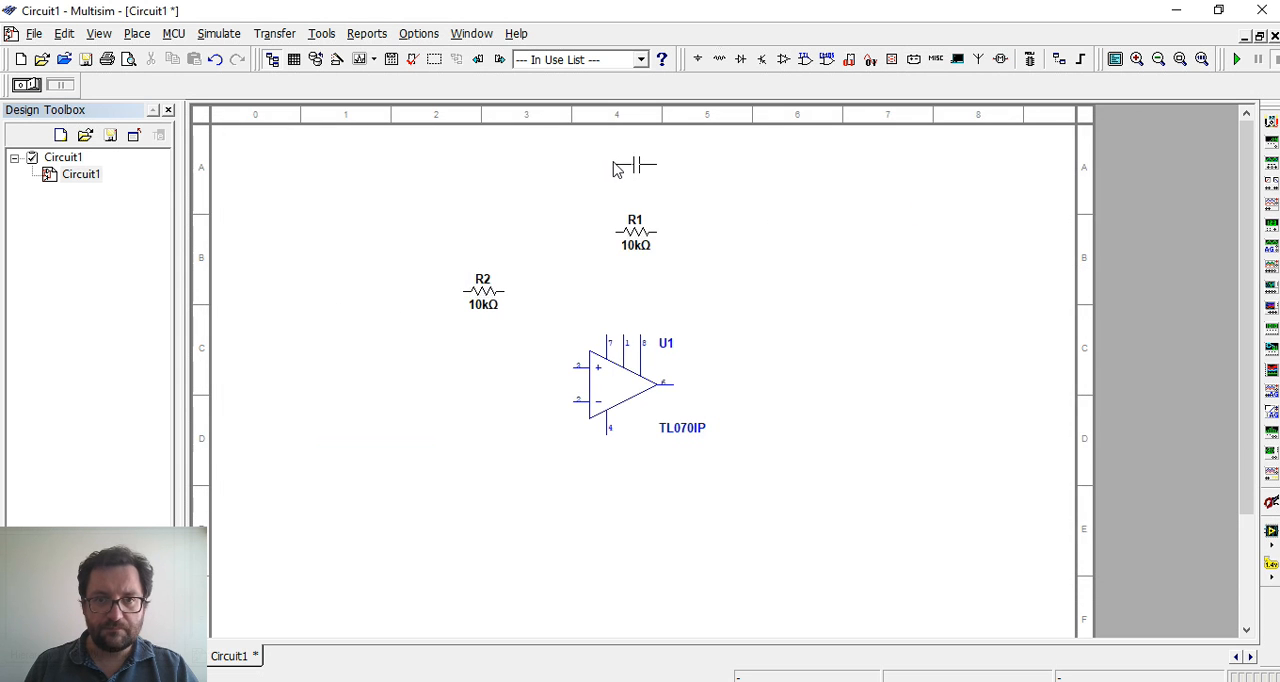
pyautogui.click(628, 168)
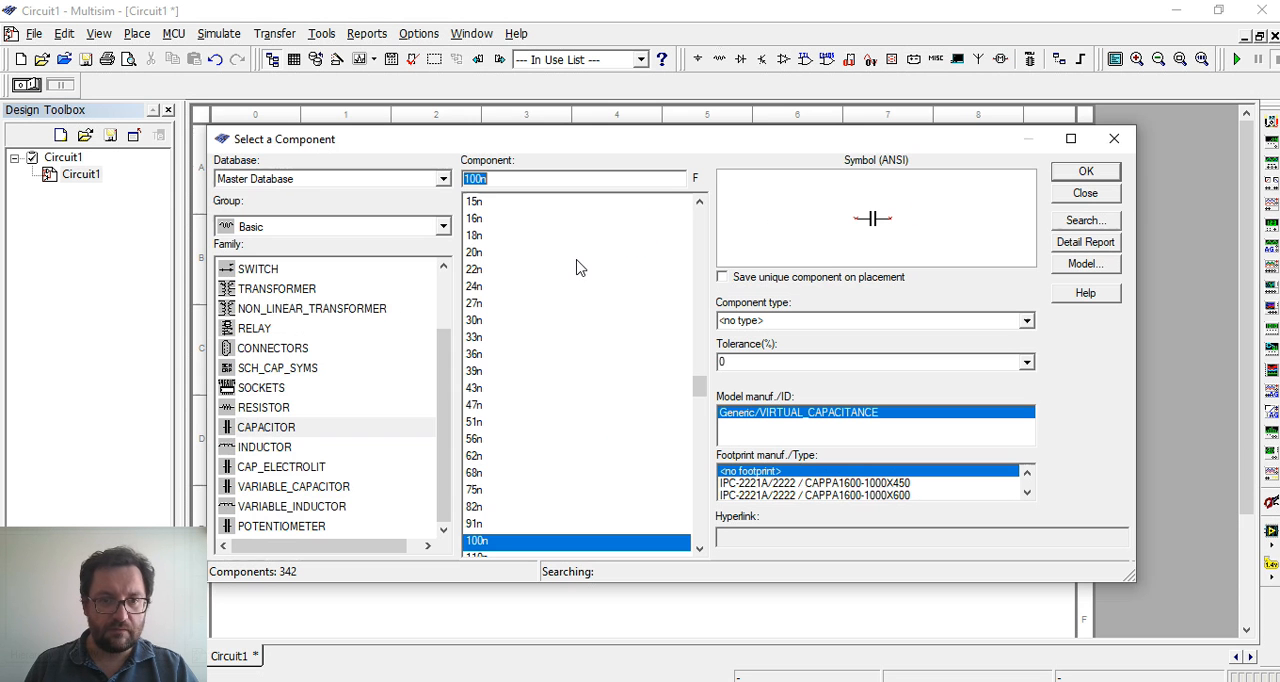
# Place a VCC supply from the Sources group's POWER_SOURCES family to the upper right of the op-amp
pyautogui.click(371, 229)
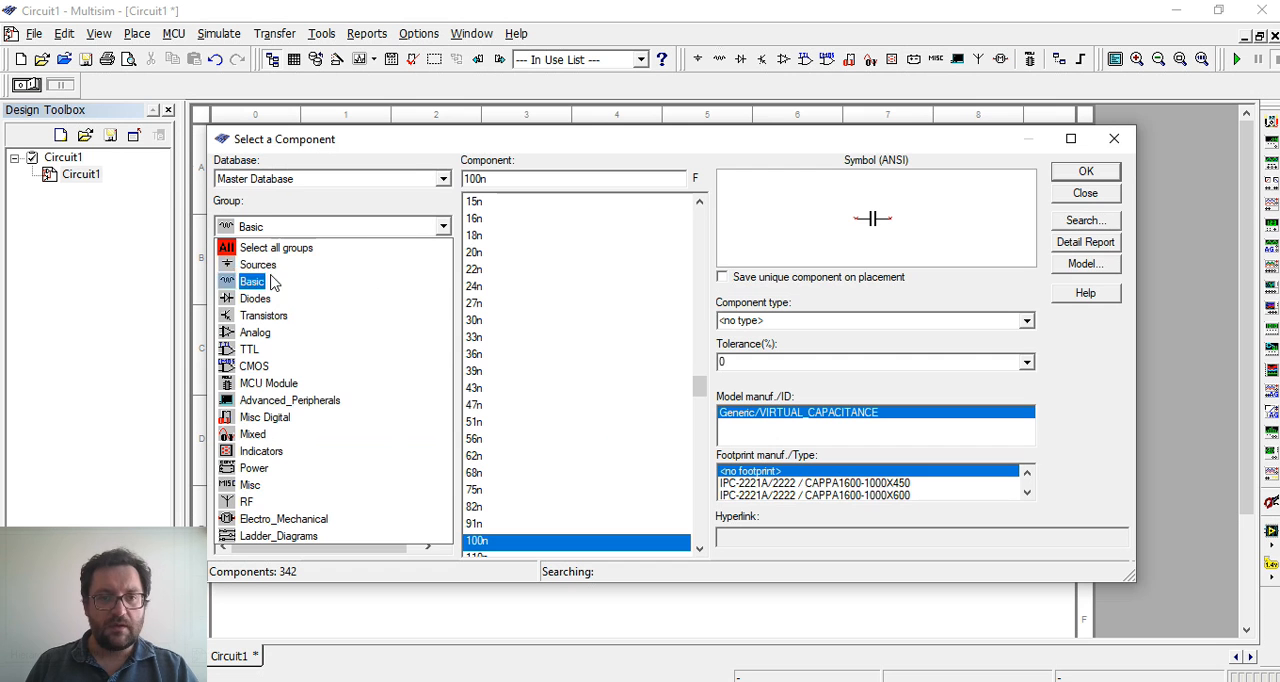
pyautogui.click(268, 266)
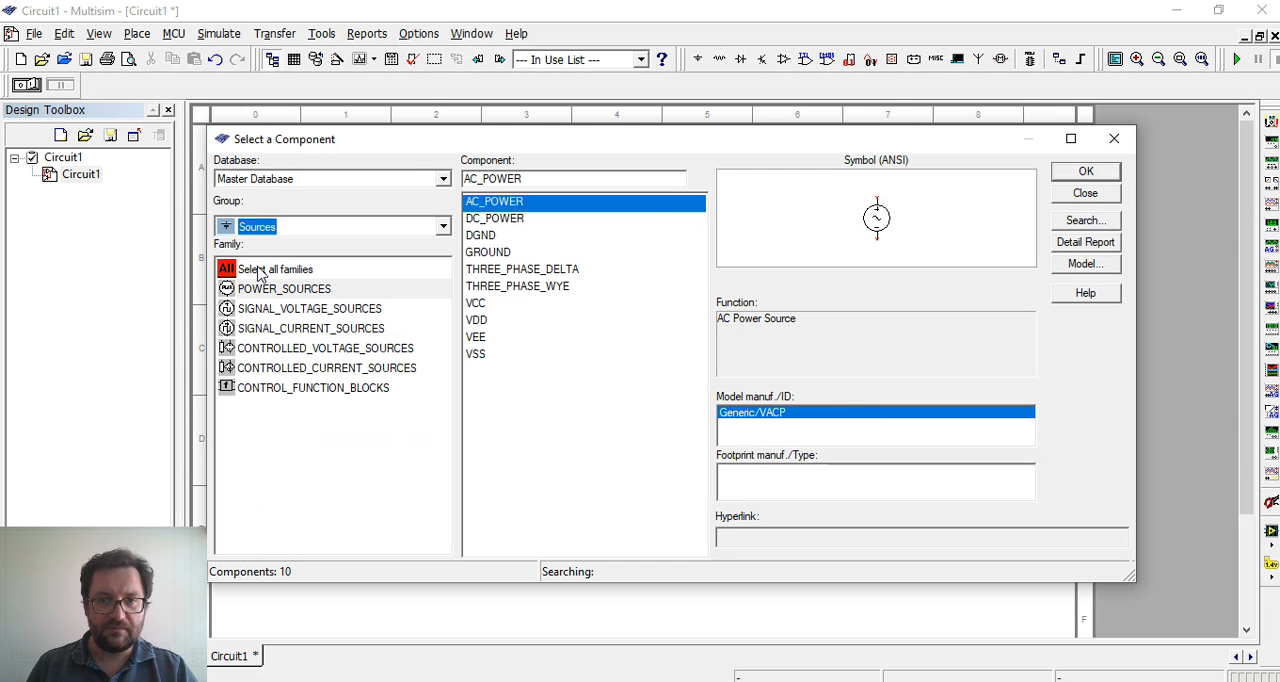
pyautogui.click(484, 304)
pyautogui.click(499, 342)
pyautogui.click(499, 312)
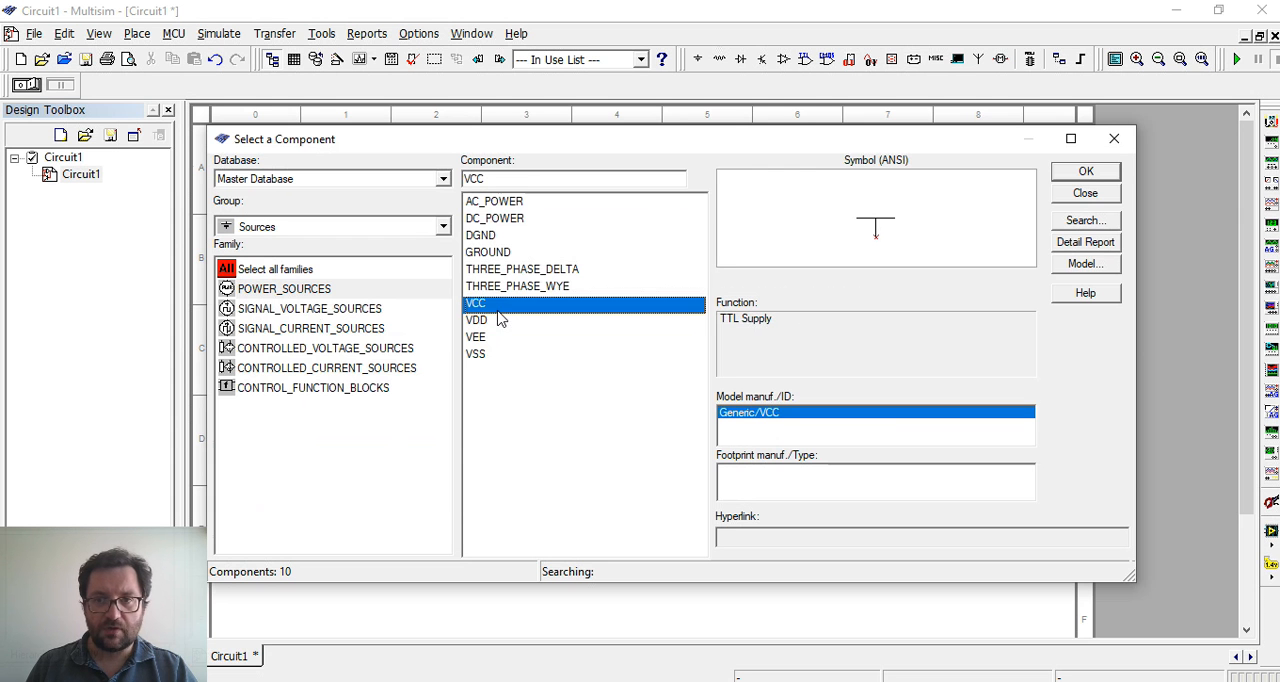
pyautogui.click(1117, 179)
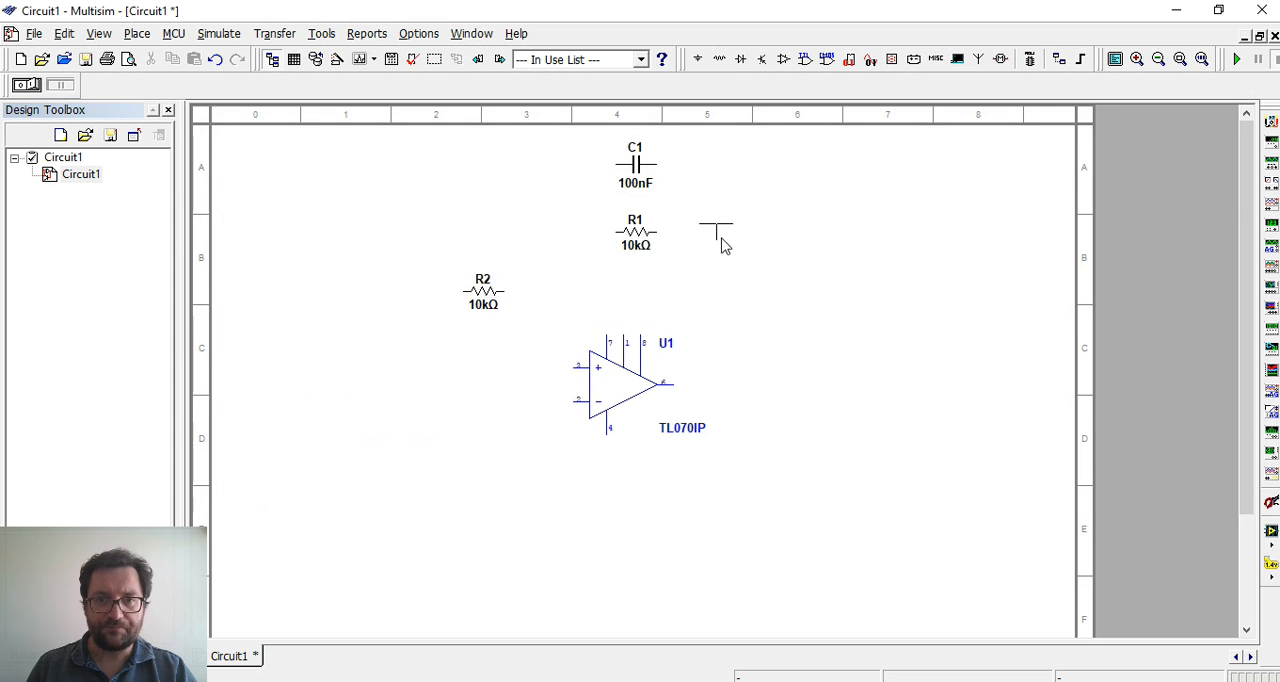
pyautogui.press('Escape')
# Place a vertically flipped VEE supply below the op-amp's negative supply pin
pyautogui.click(512, 340)
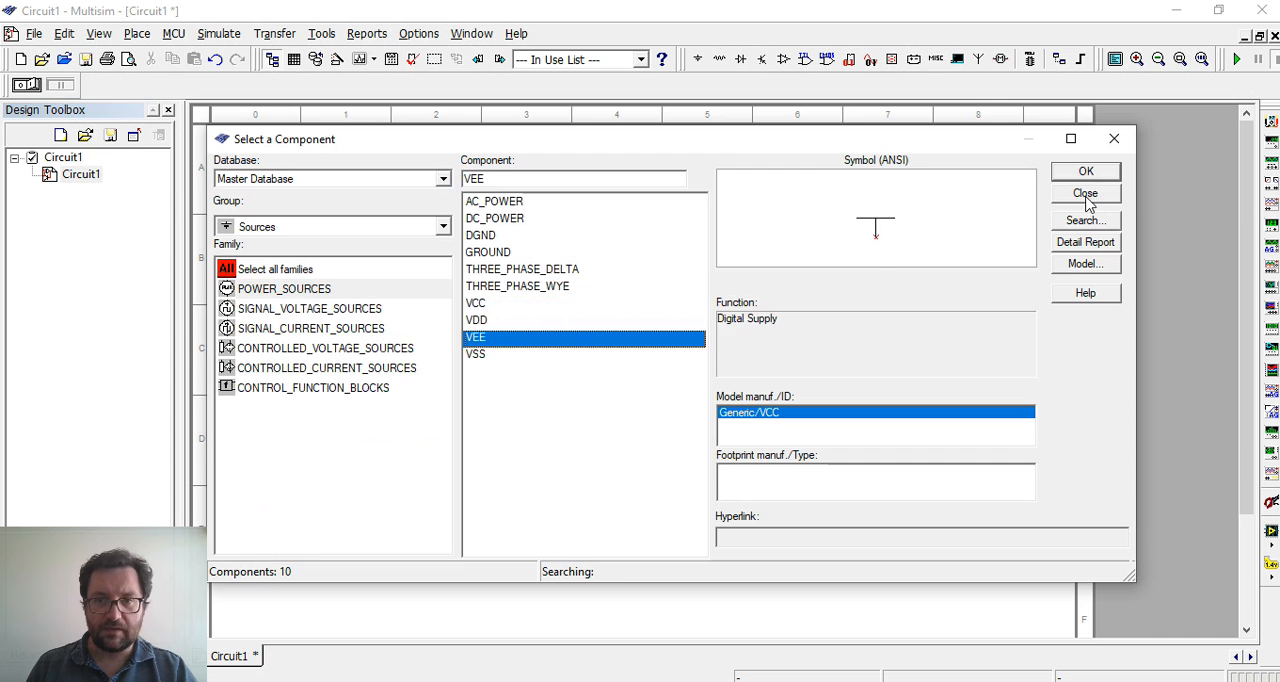
pyautogui.click(1118, 176)
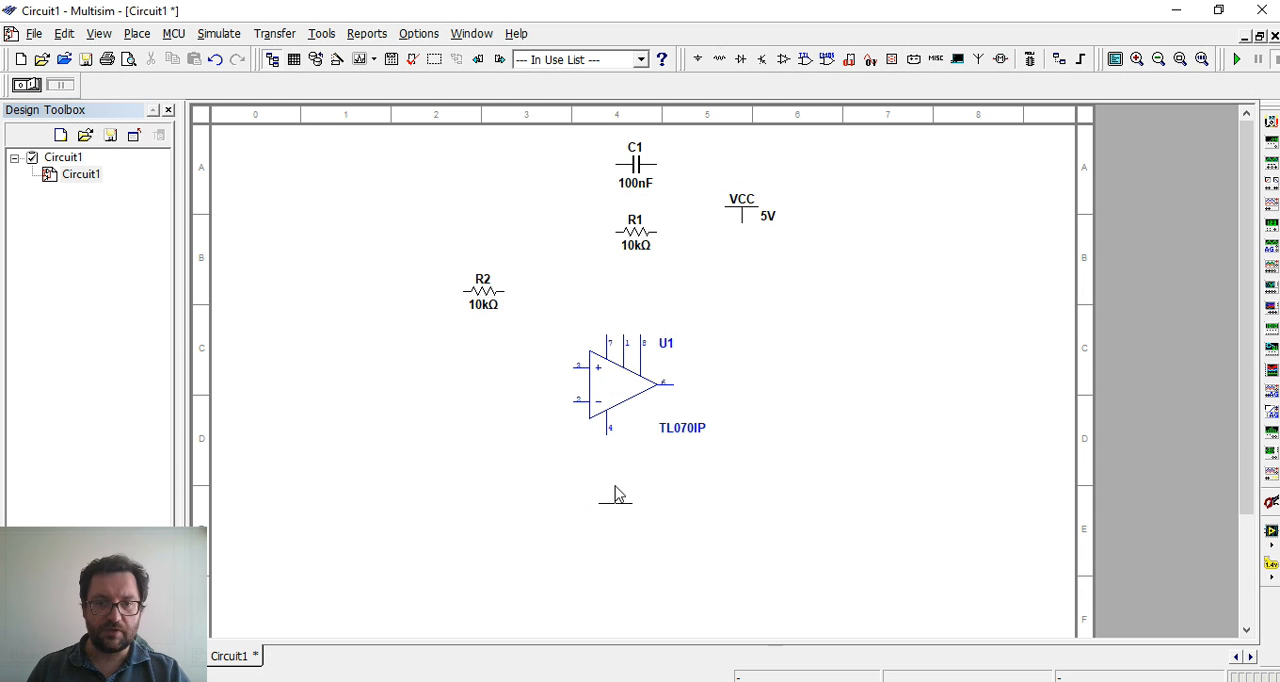
pyautogui.click(614, 512)
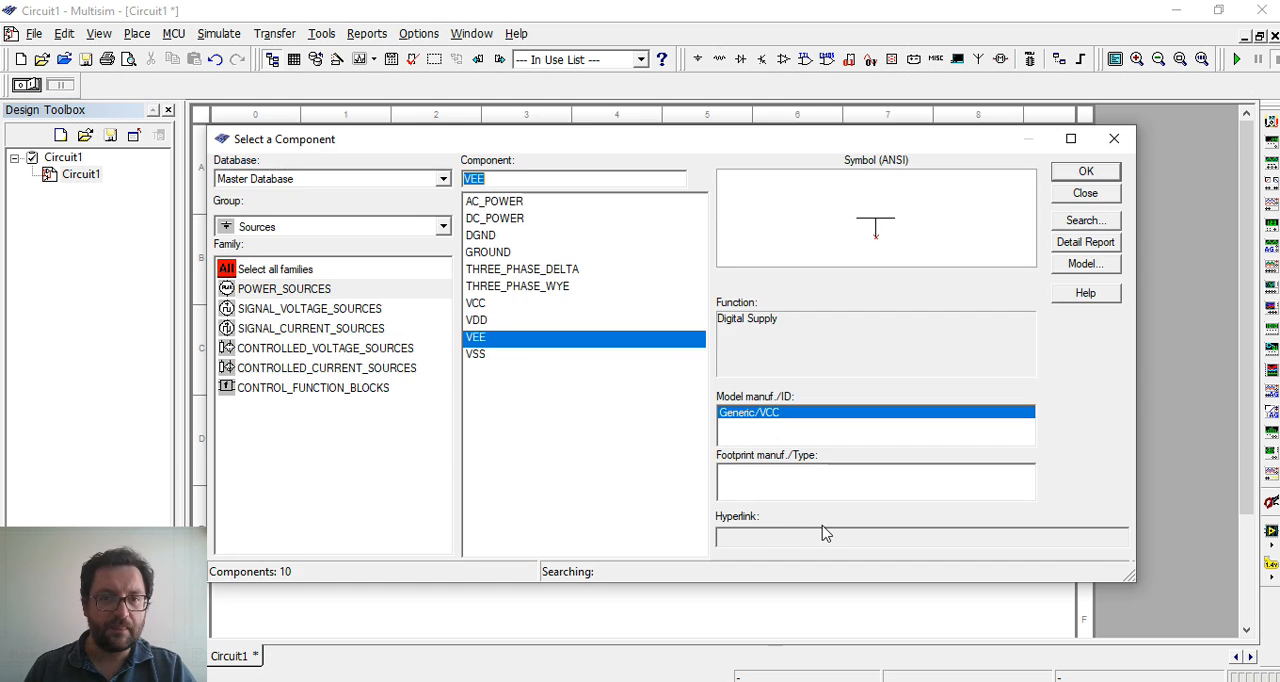
# Place a GROUND from the POWER_SOURCES family to the lower left of the op-amp and finish placing components
pyautogui.click(503, 255)
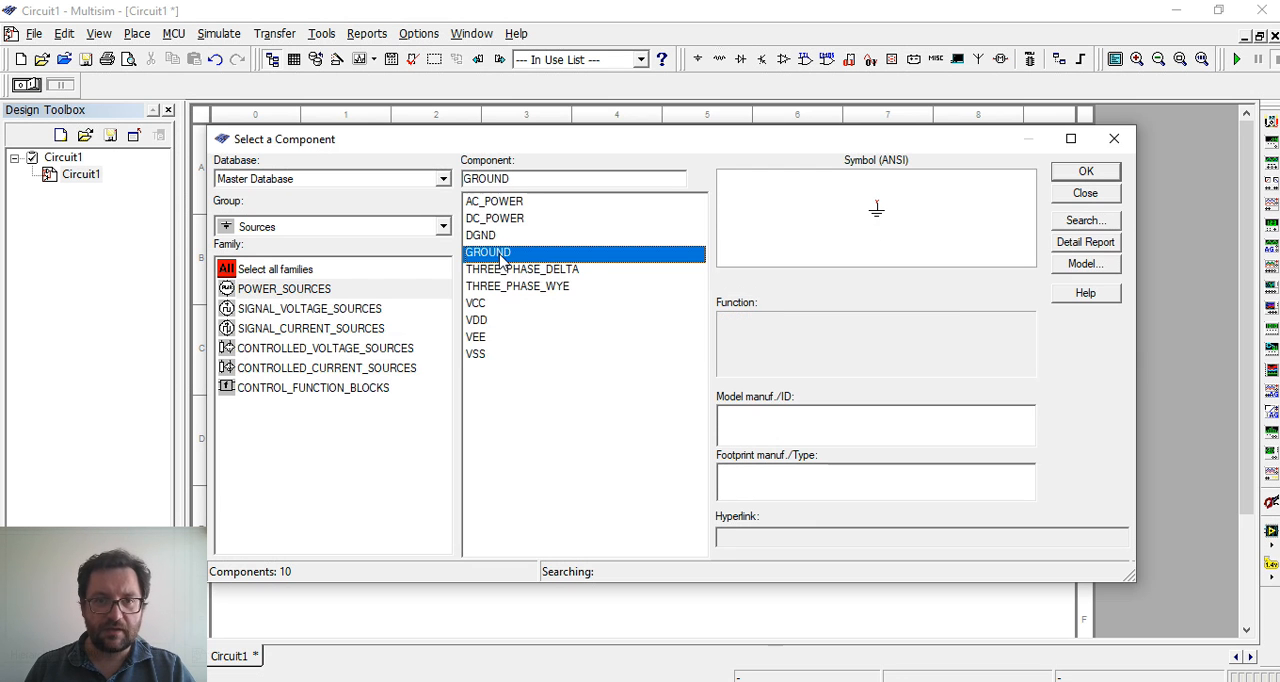
pyautogui.click(505, 238)
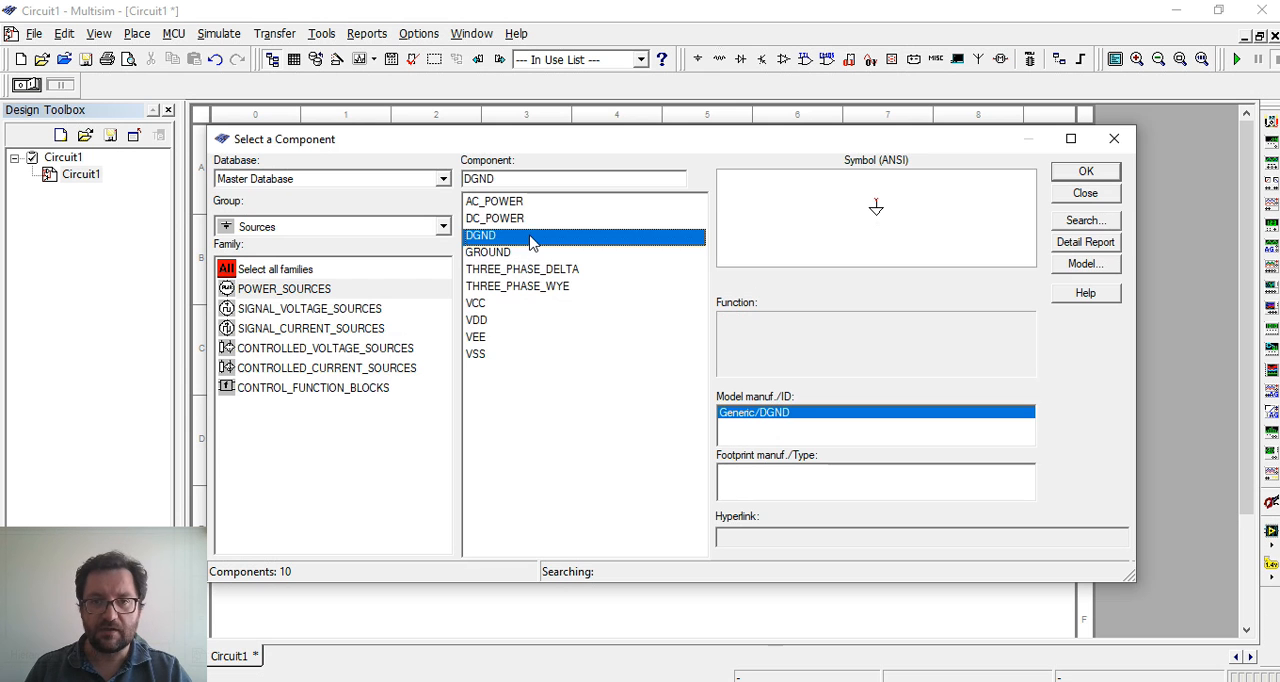
pyautogui.click(503, 256)
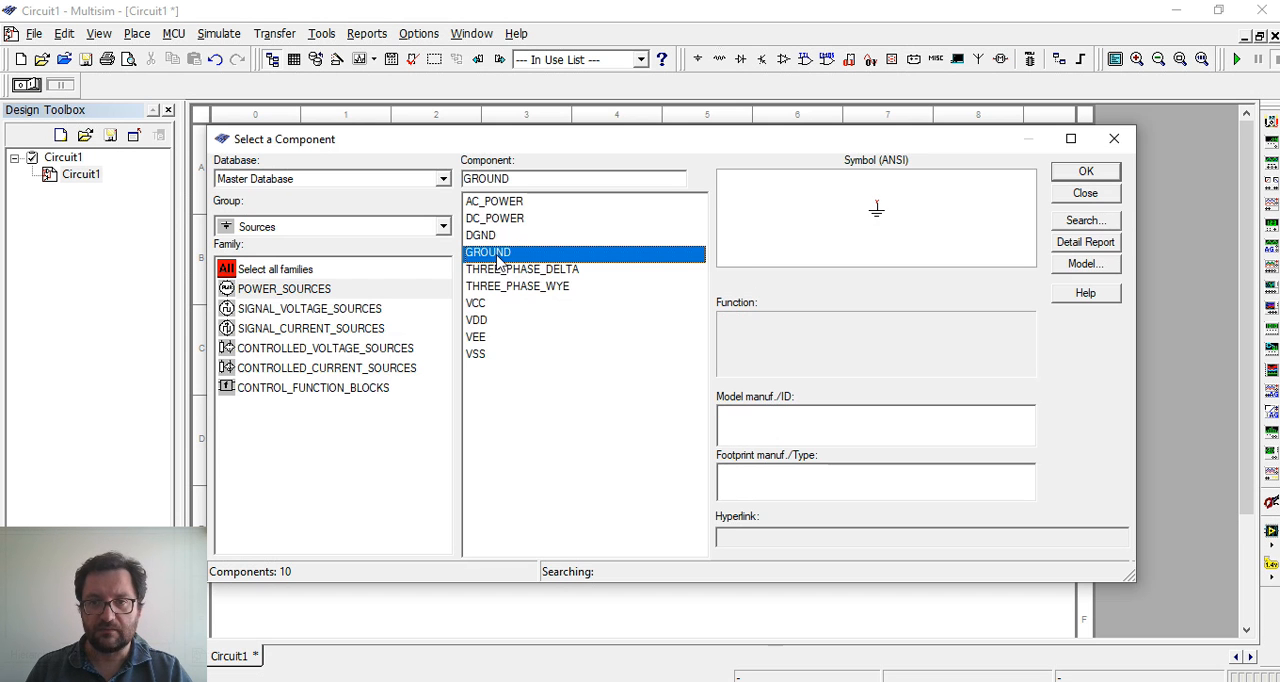
pyautogui.click(1082, 176)
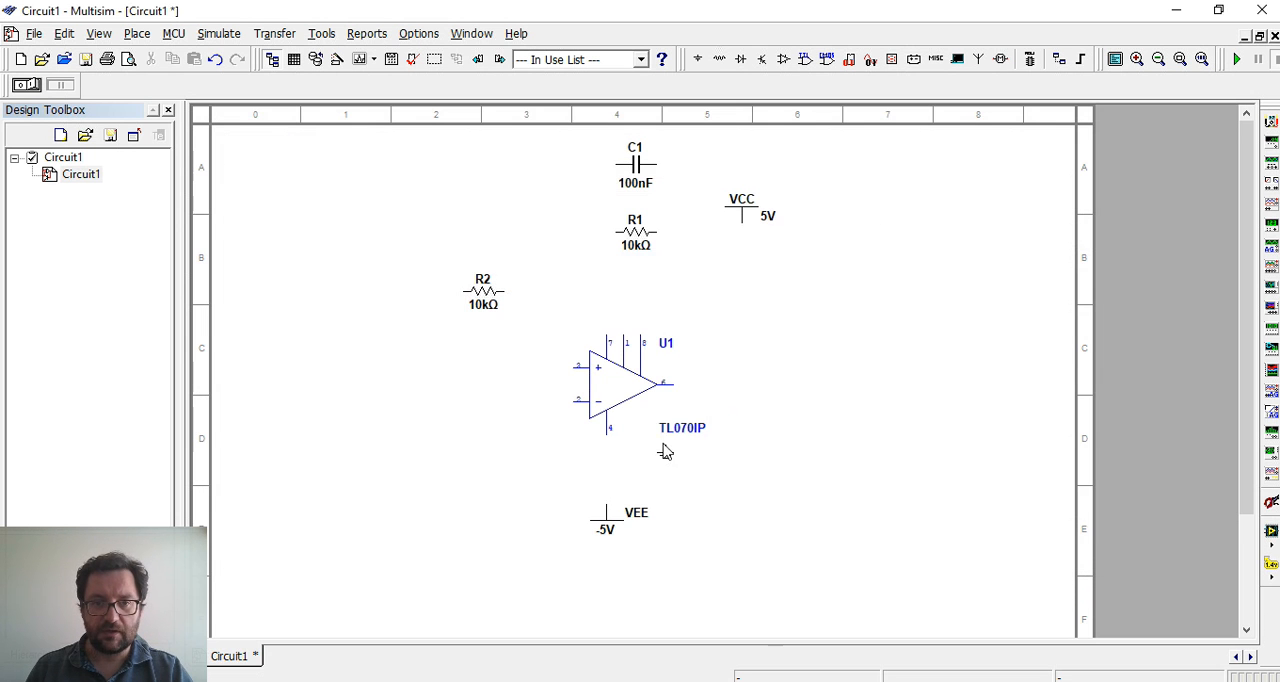
pyautogui.click(484, 465)
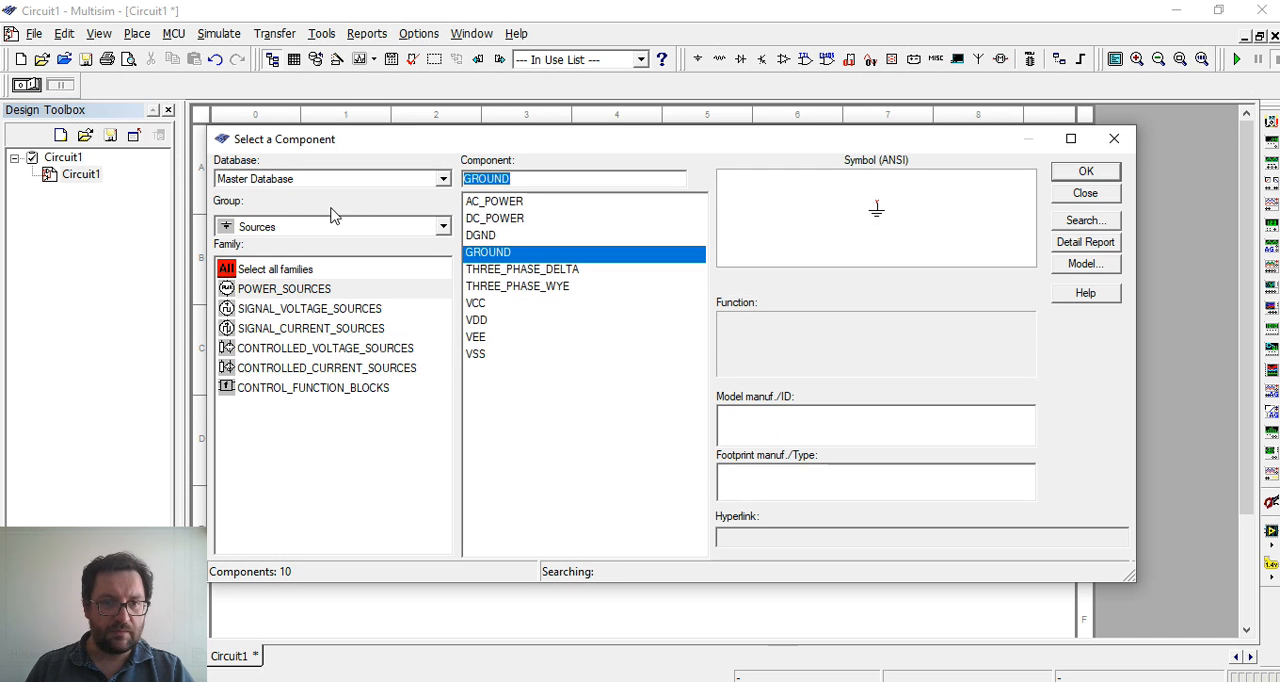
pyautogui.click(1103, 201)
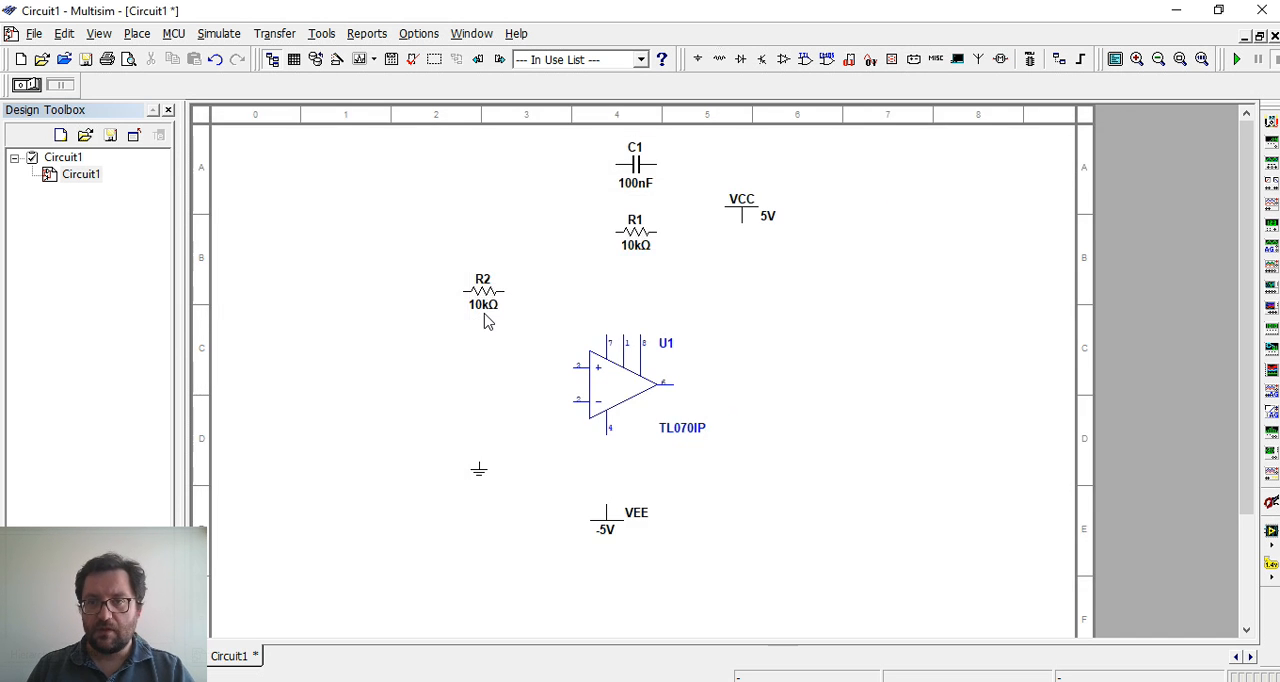
# Place a function generator to the left of the op-amp and open its settings beneath it
pyautogui.click(1272, 170)
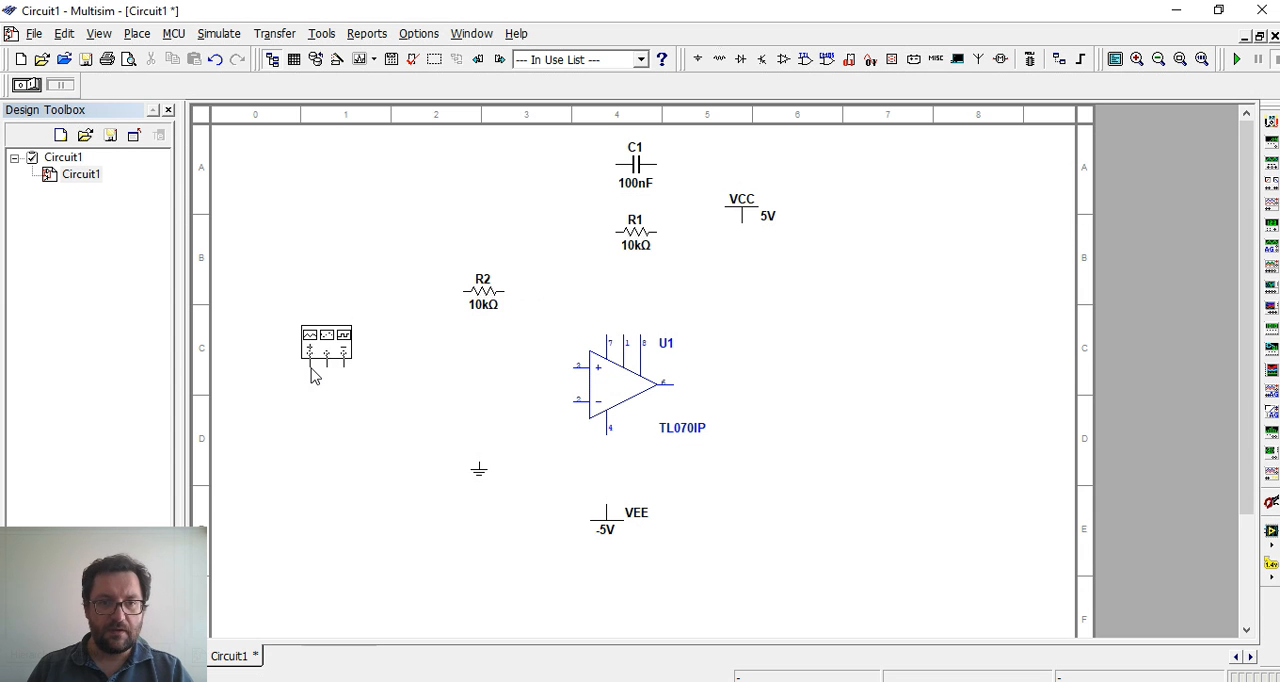
pyautogui.click(312, 355)
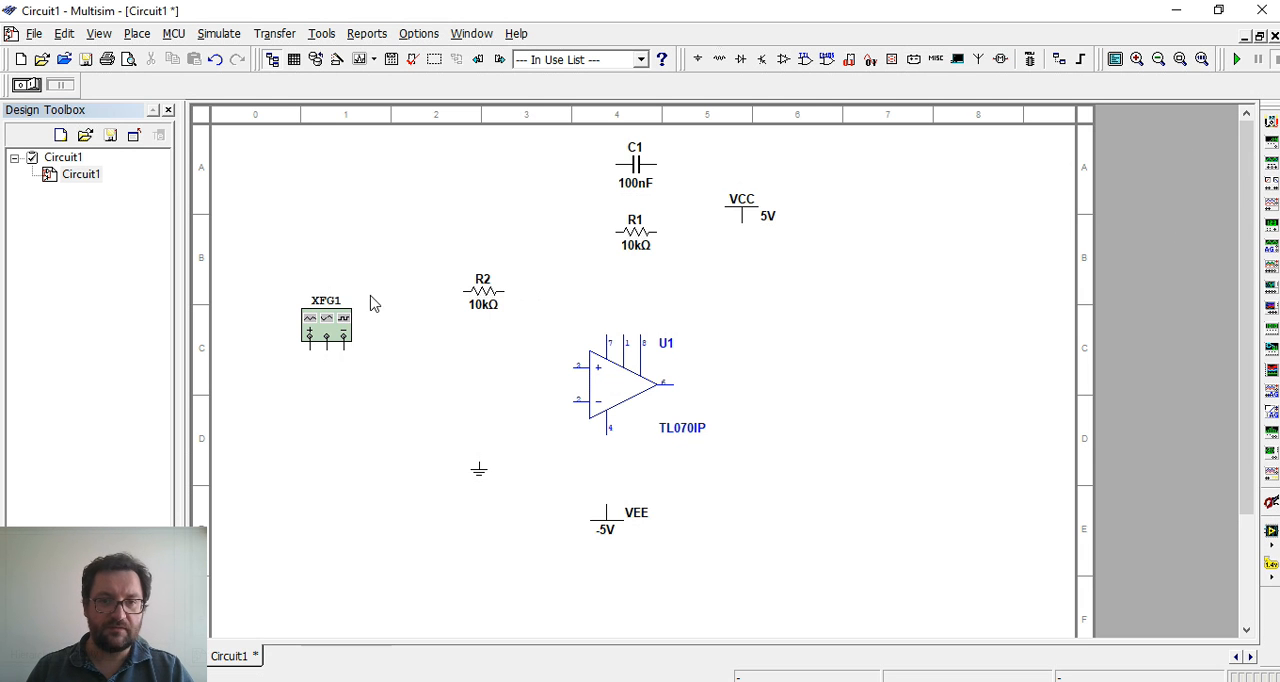
pyautogui.doubleClick(338, 322)
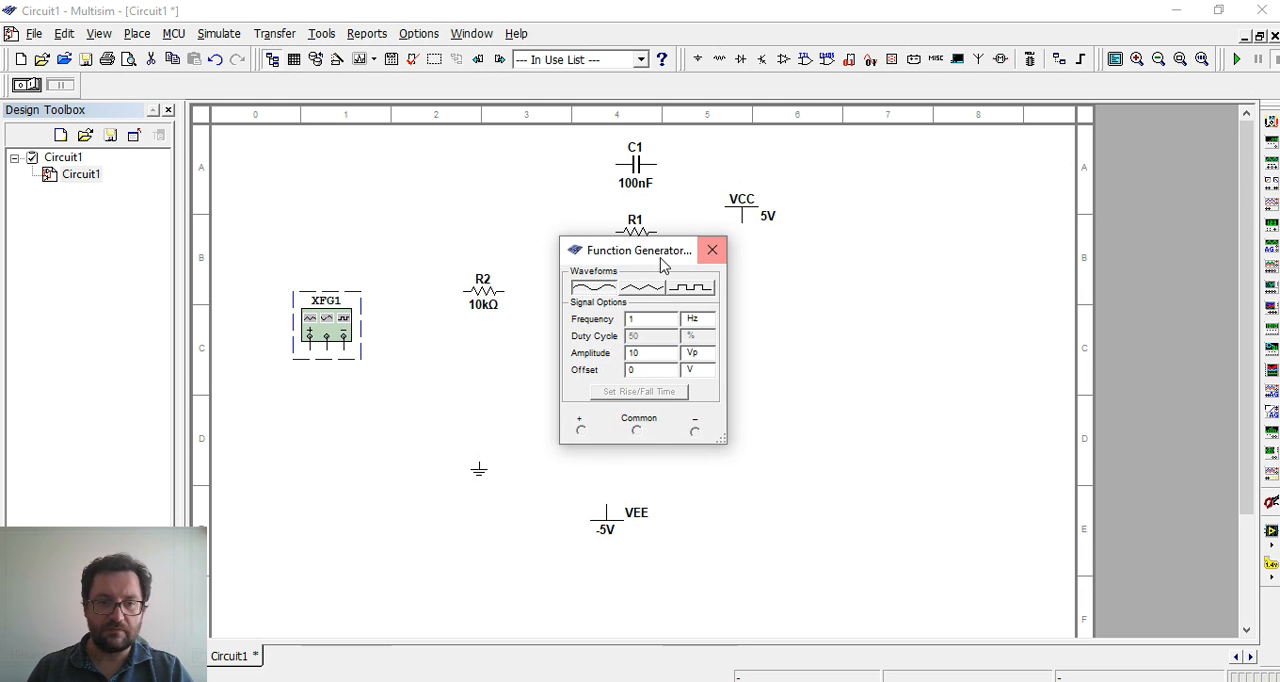
pyautogui.moveTo(656, 259); pyautogui.dragTo(314, 452)
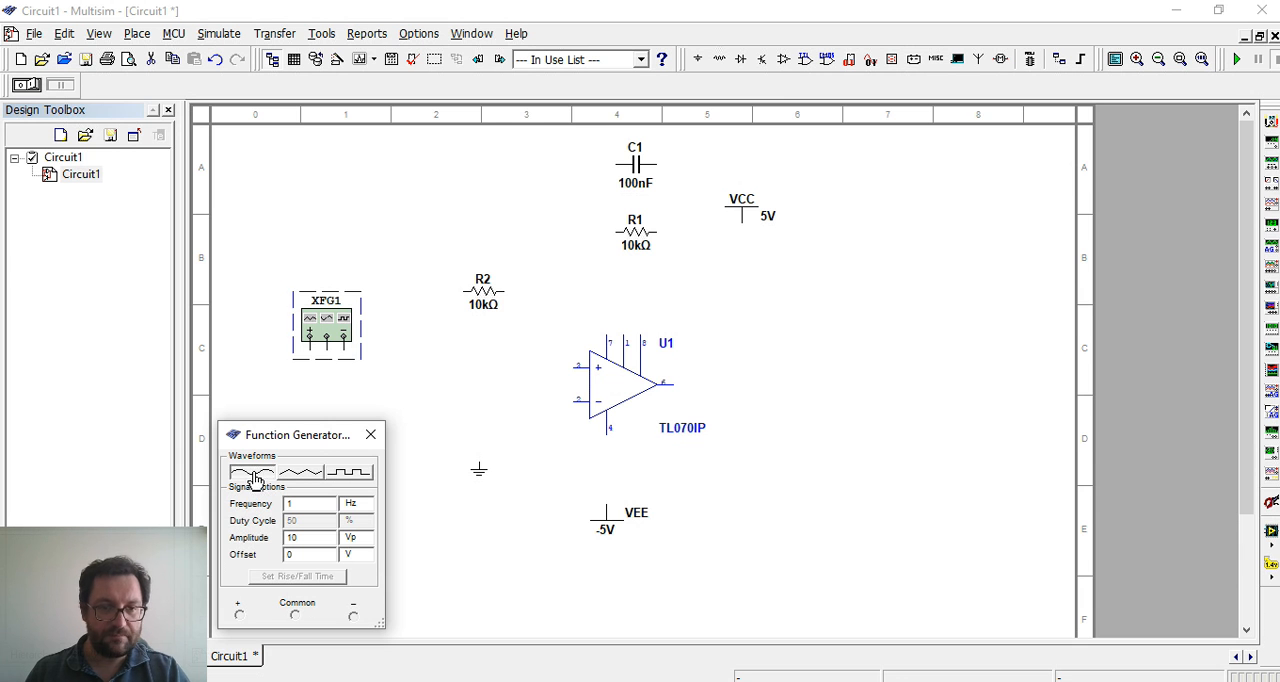
# Review the function generator's sine, triangle and square waveforms and its amplitude unit choices, keeping the sine wave
pyautogui.click(304, 474)
pyautogui.click(346, 476)
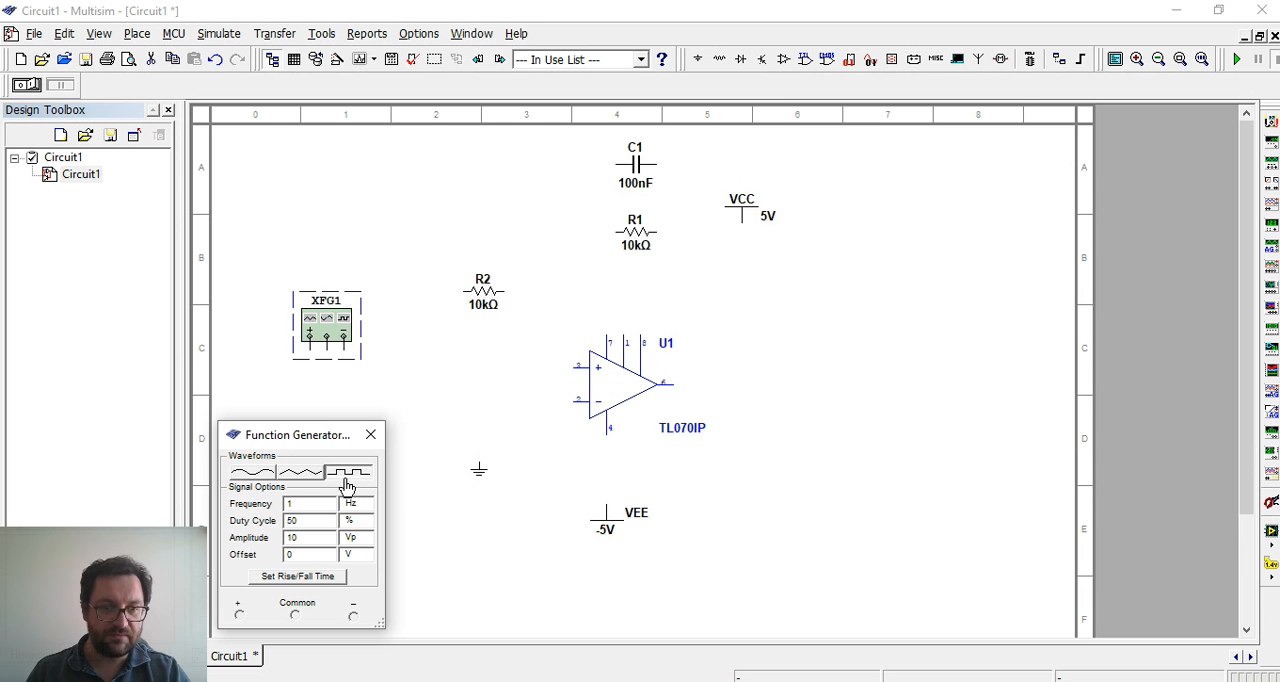
pyautogui.click(256, 480)
pyautogui.click(329, 505)
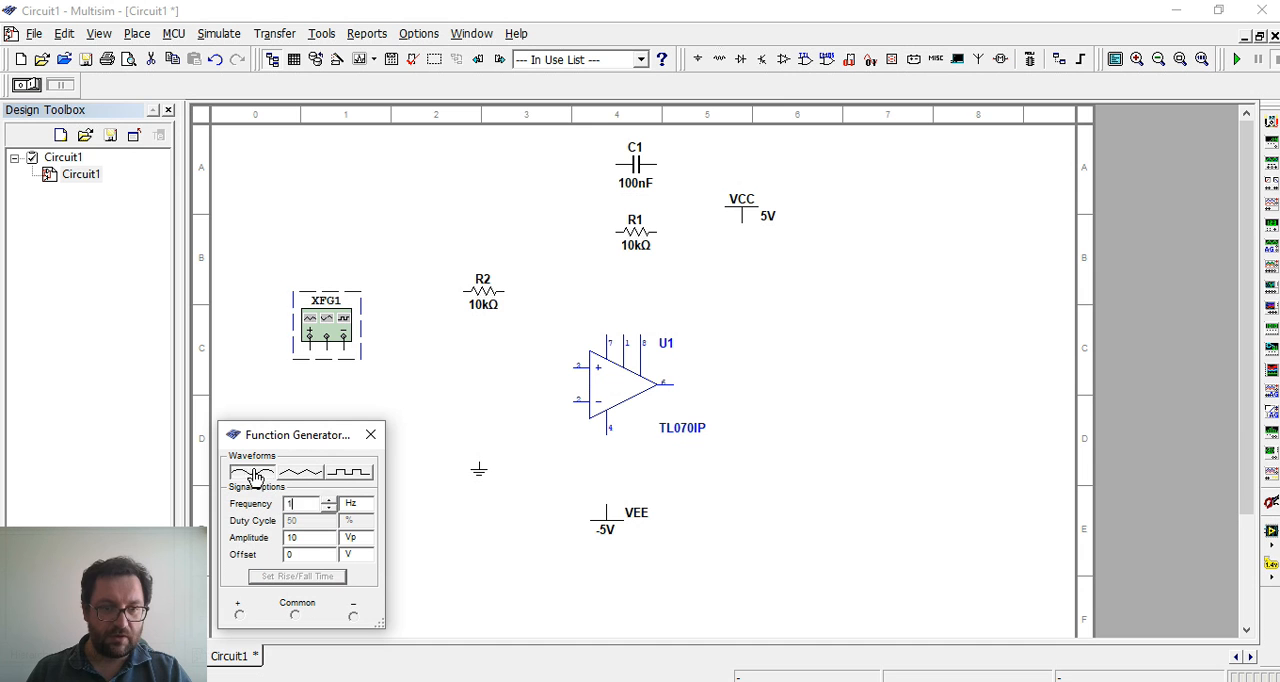
pyautogui.click(362, 538)
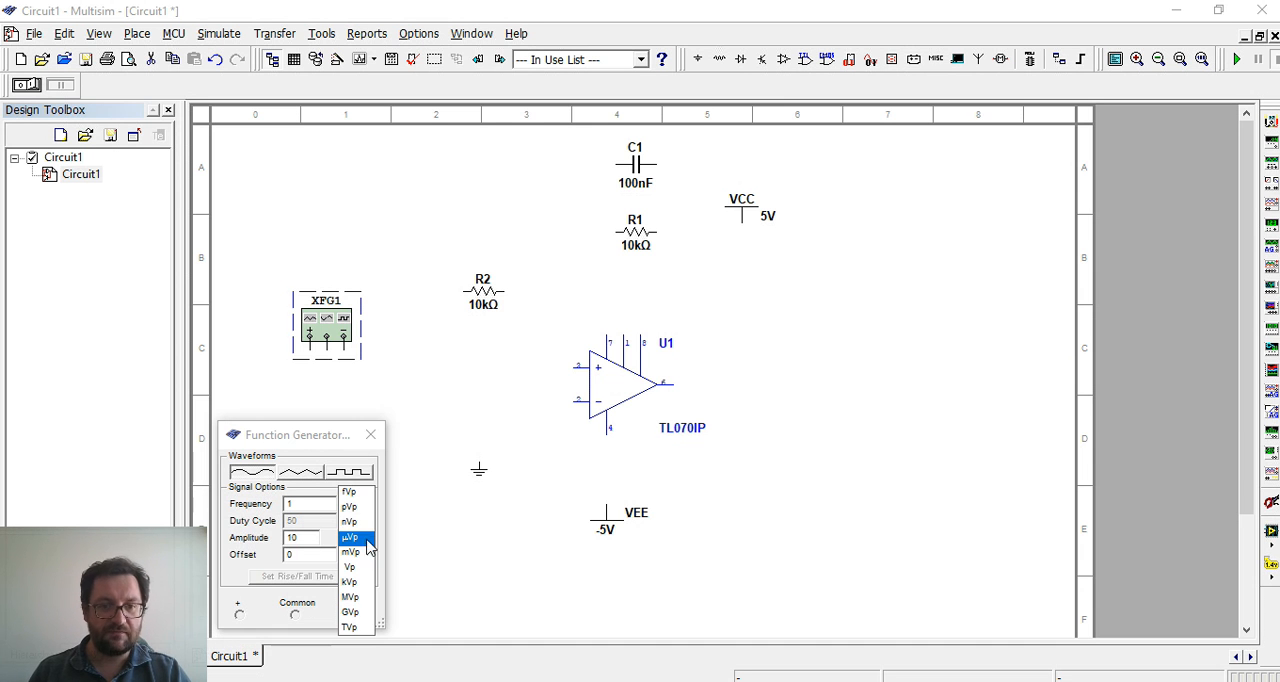
pyautogui.click(300, 545)
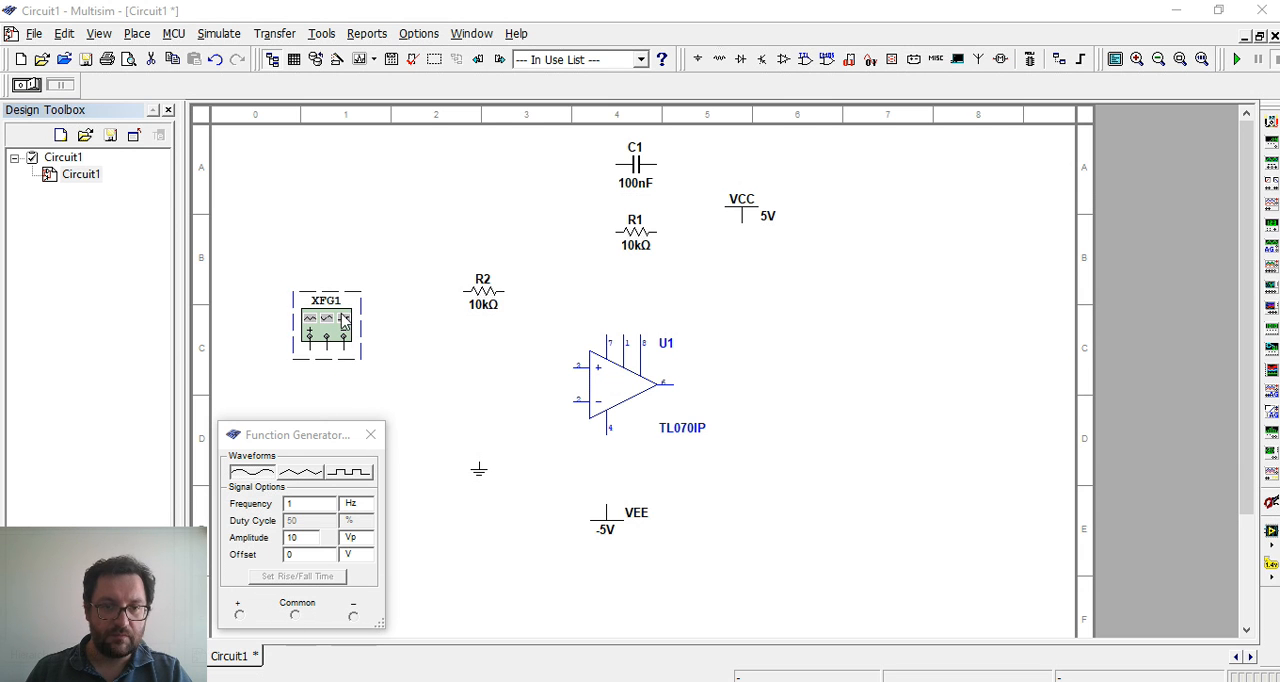
# Move the ground directly below the function generator, wire the generator's common terminal to it, and shift both farther left of the op-amp
pyautogui.moveTo(343, 325); pyautogui.dragTo(385, 342)
pyautogui.click(479, 469)
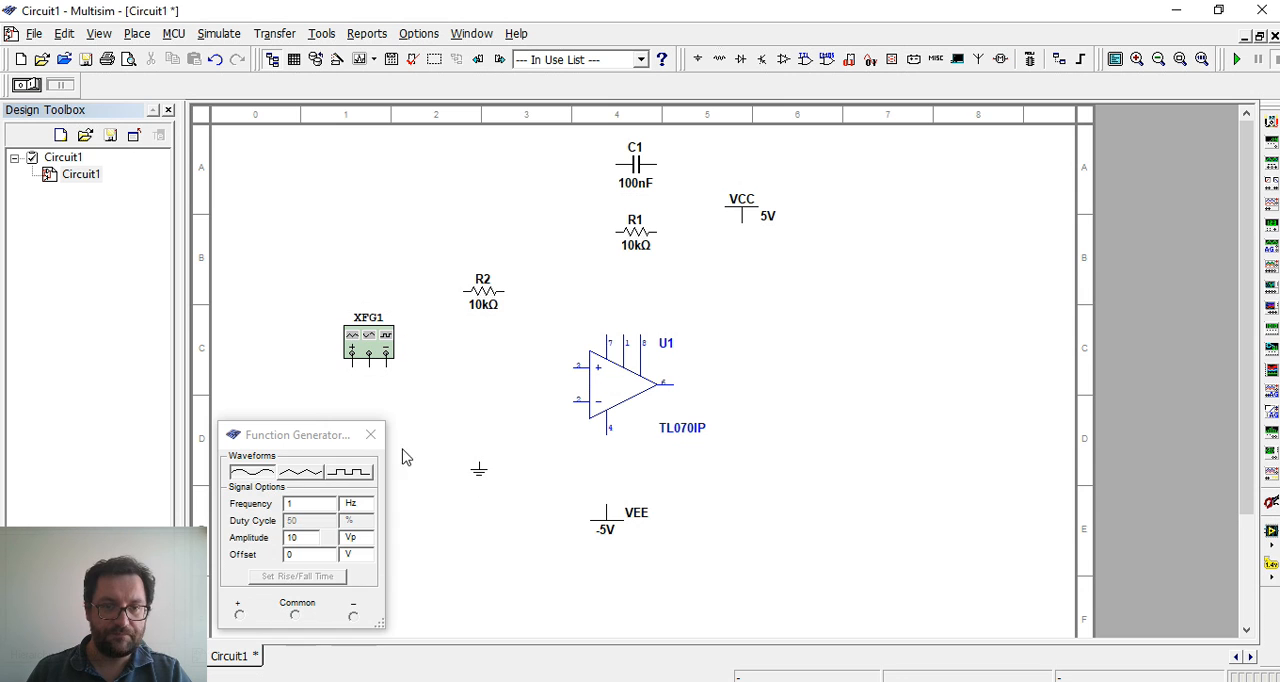
pyautogui.click(370, 434)
pyautogui.click(480, 467)
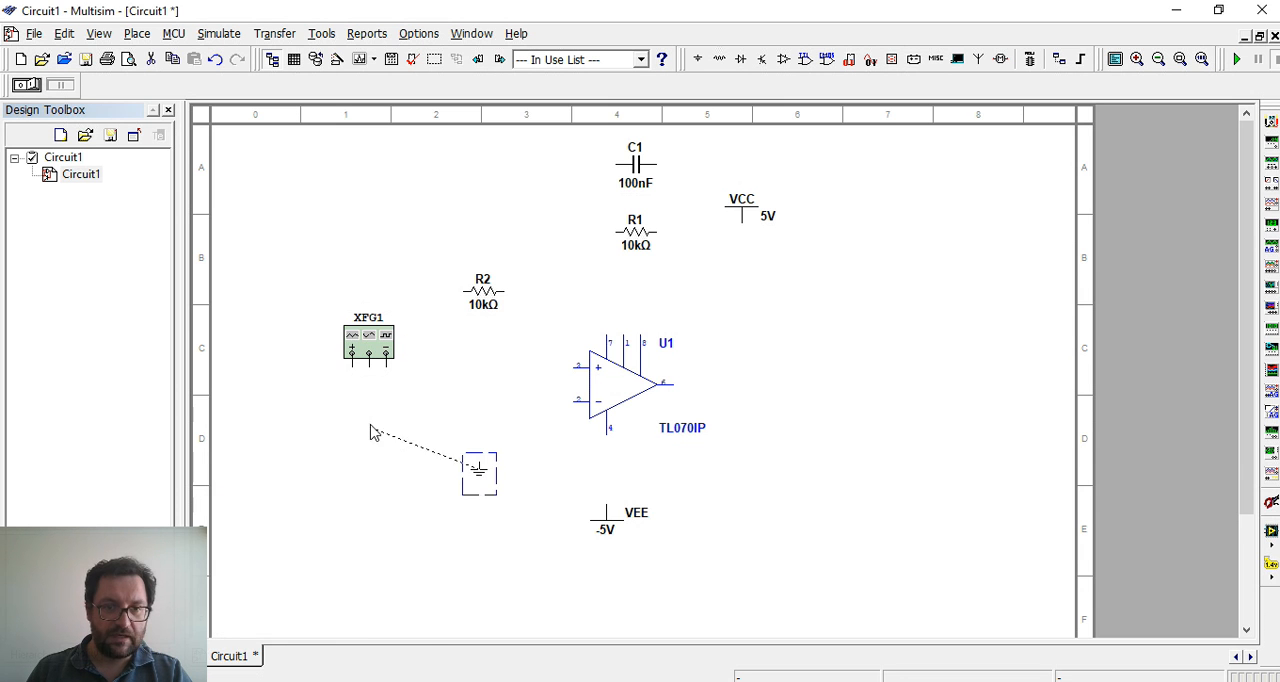
pyautogui.moveTo(370, 434); pyautogui.dragTo(370, 420)
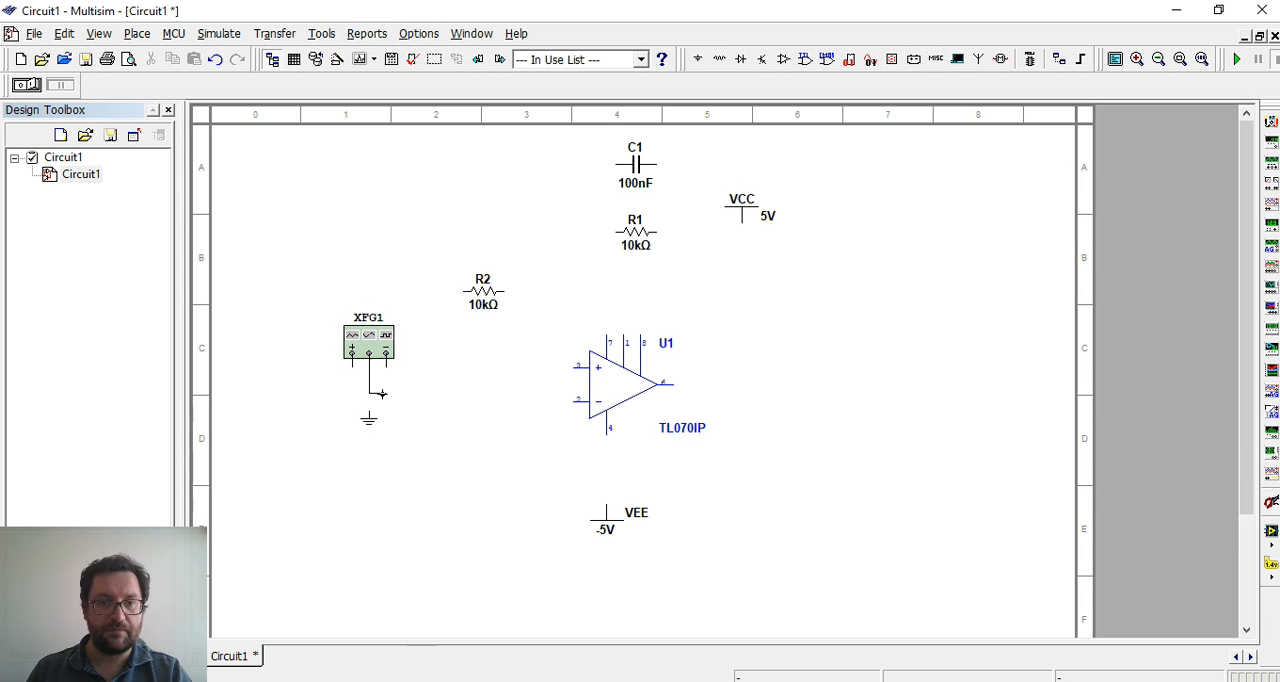
pyautogui.click(369, 411)
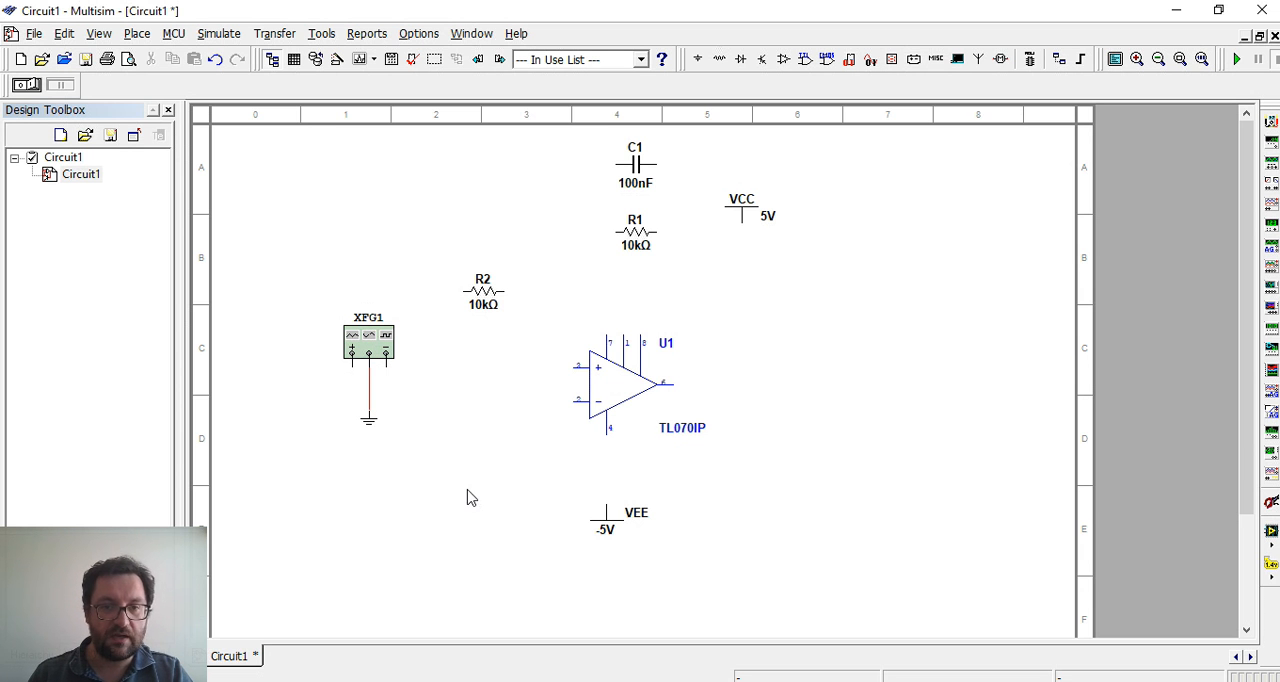
pyautogui.moveTo(405, 462); pyautogui.dragTo(329, 358)
pyautogui.click(437, 380)
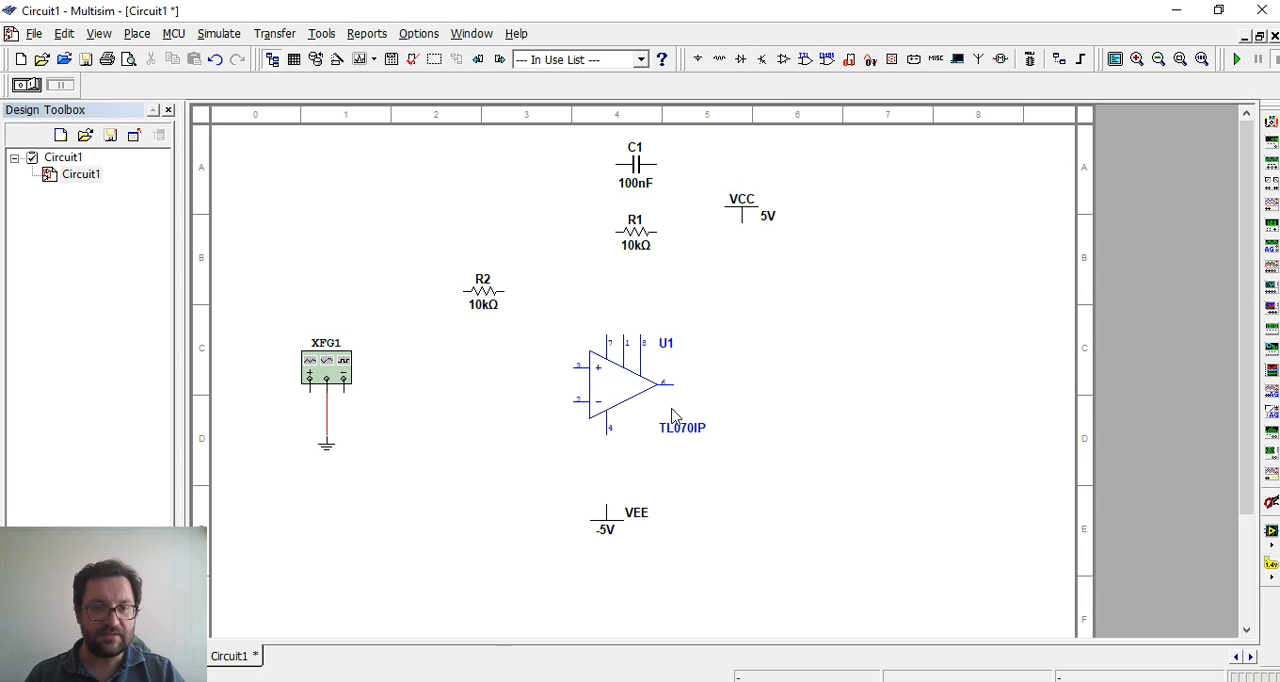
# Copy the ground to the left of the op-amp and wire it to the non-inverting input
pyautogui.click(336, 466)
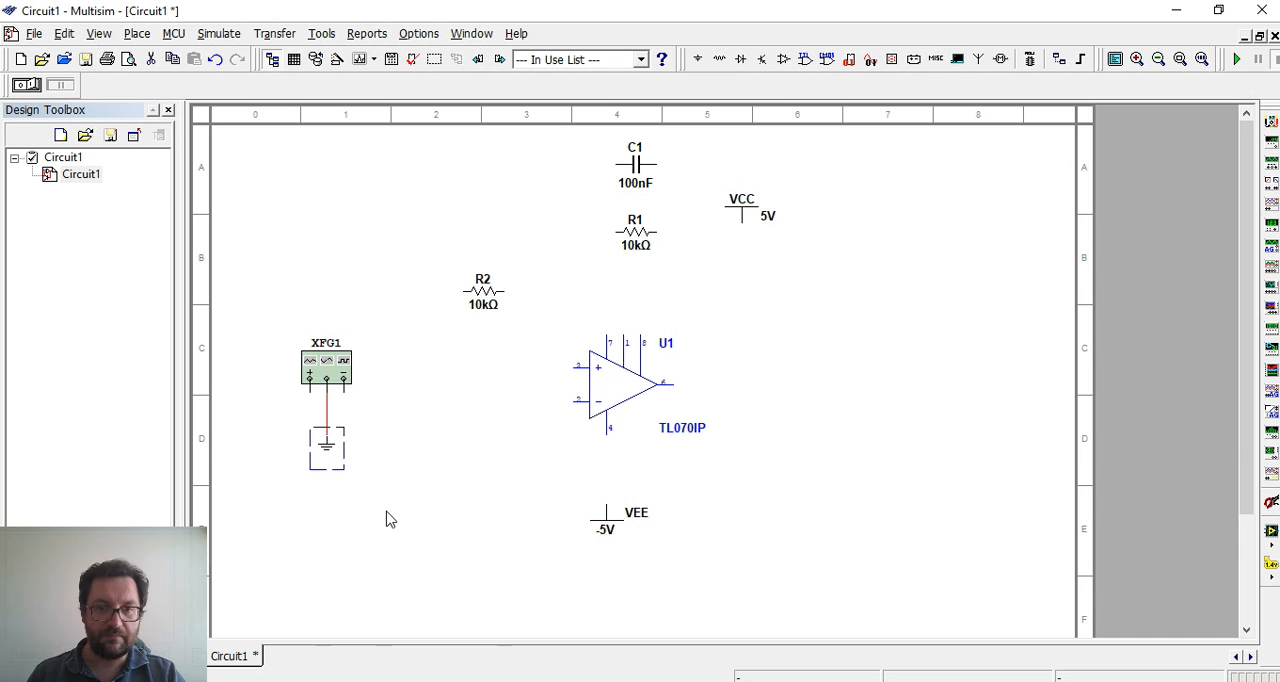
pyautogui.hotkey('ctrl', 'c')
pyautogui.click(441, 538)
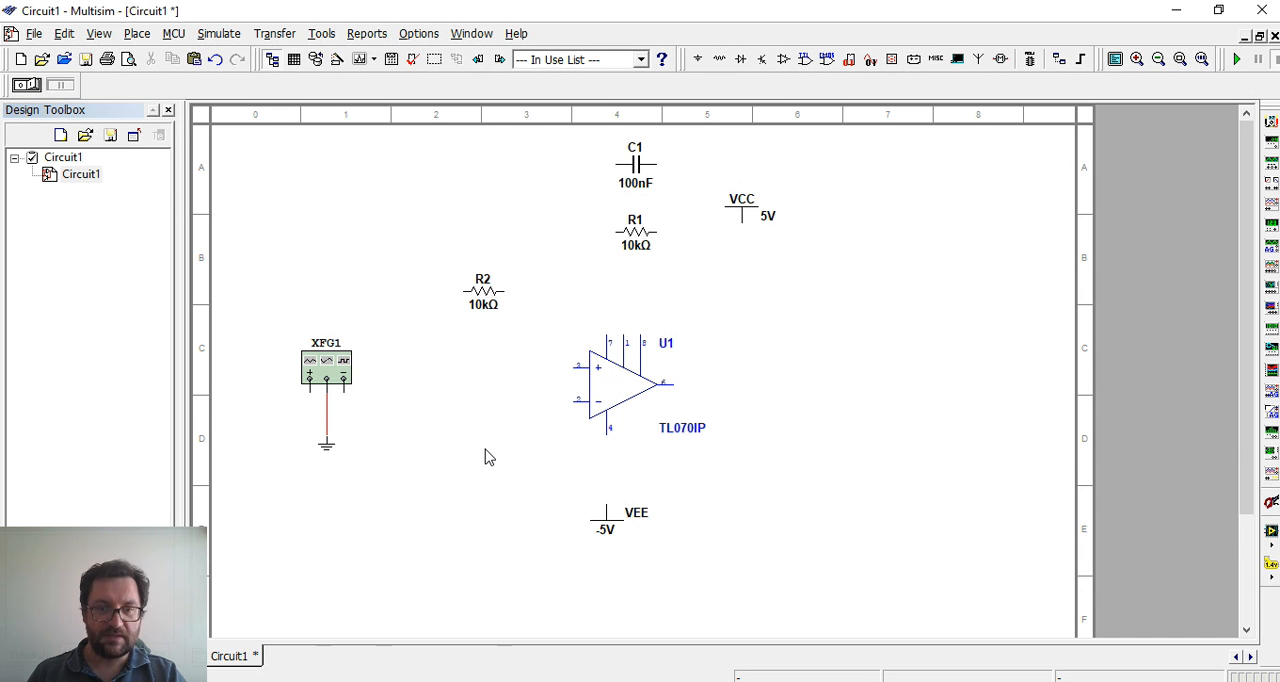
pyautogui.hotkey('ctrl', 'v')
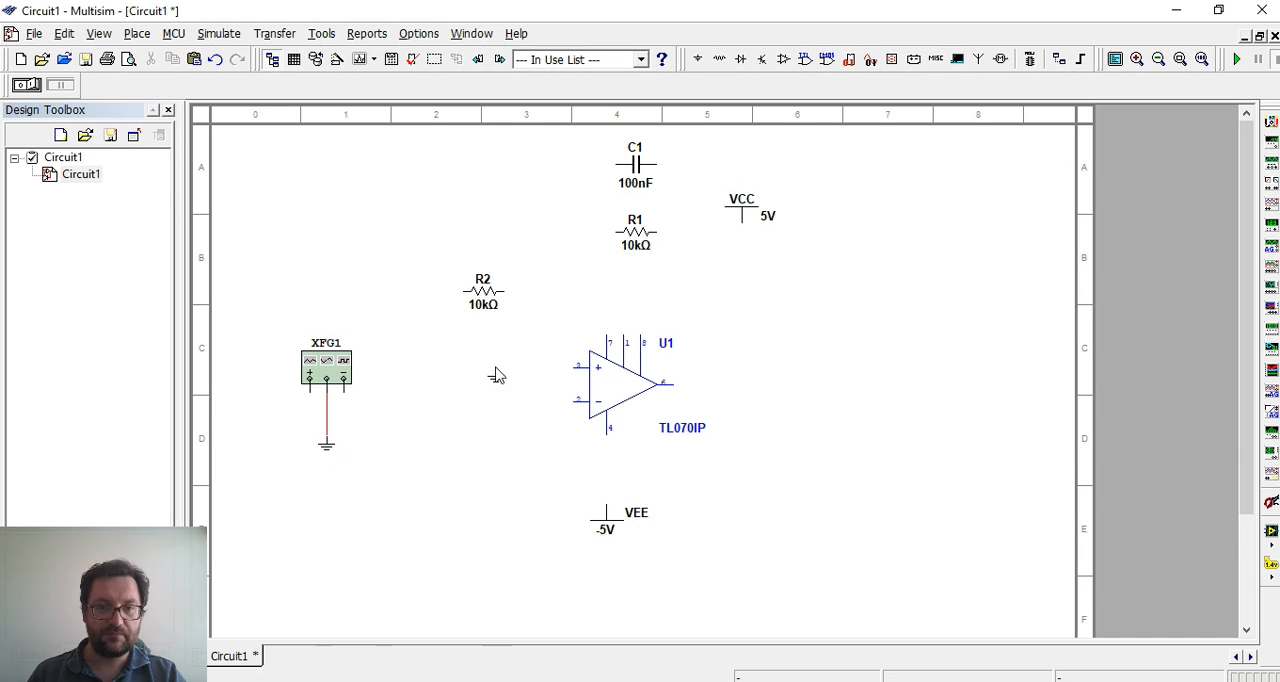
pyautogui.click(572, 368)
pyautogui.click(495, 374)
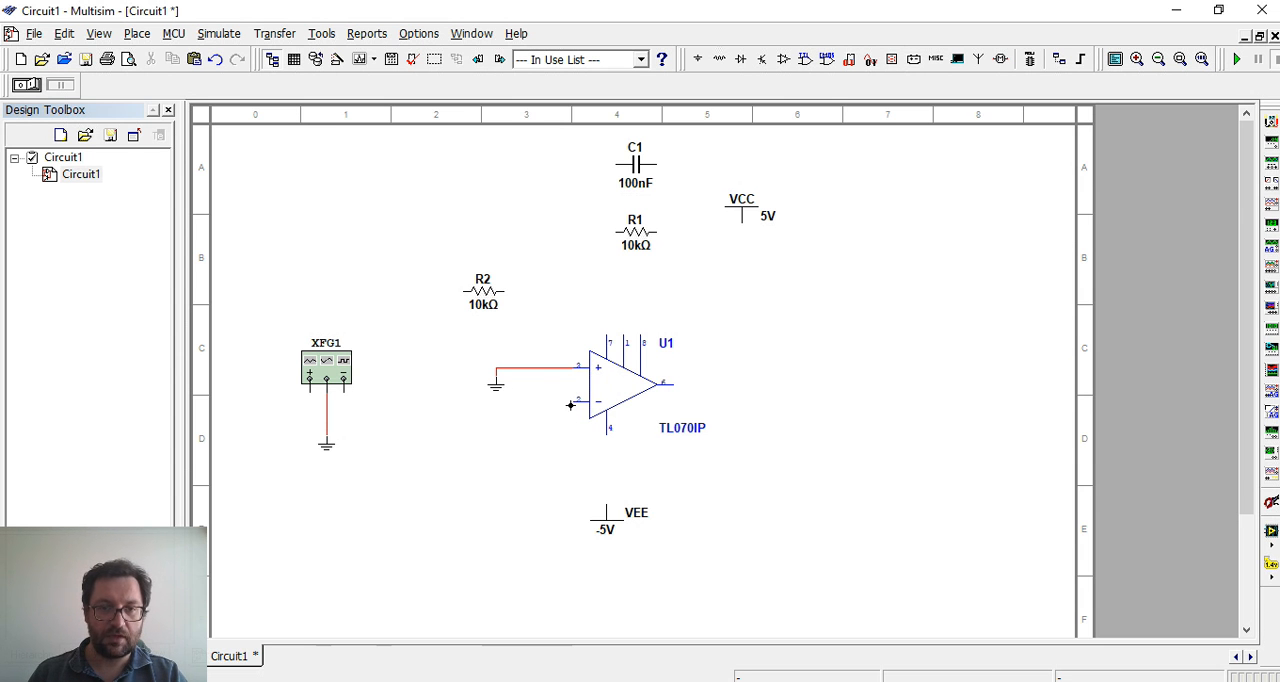
# Move resistor R2 to the left of the op-amp's inverting input and set its resistance to 1k
pyautogui.moveTo(488, 298); pyautogui.dragTo(480, 444)
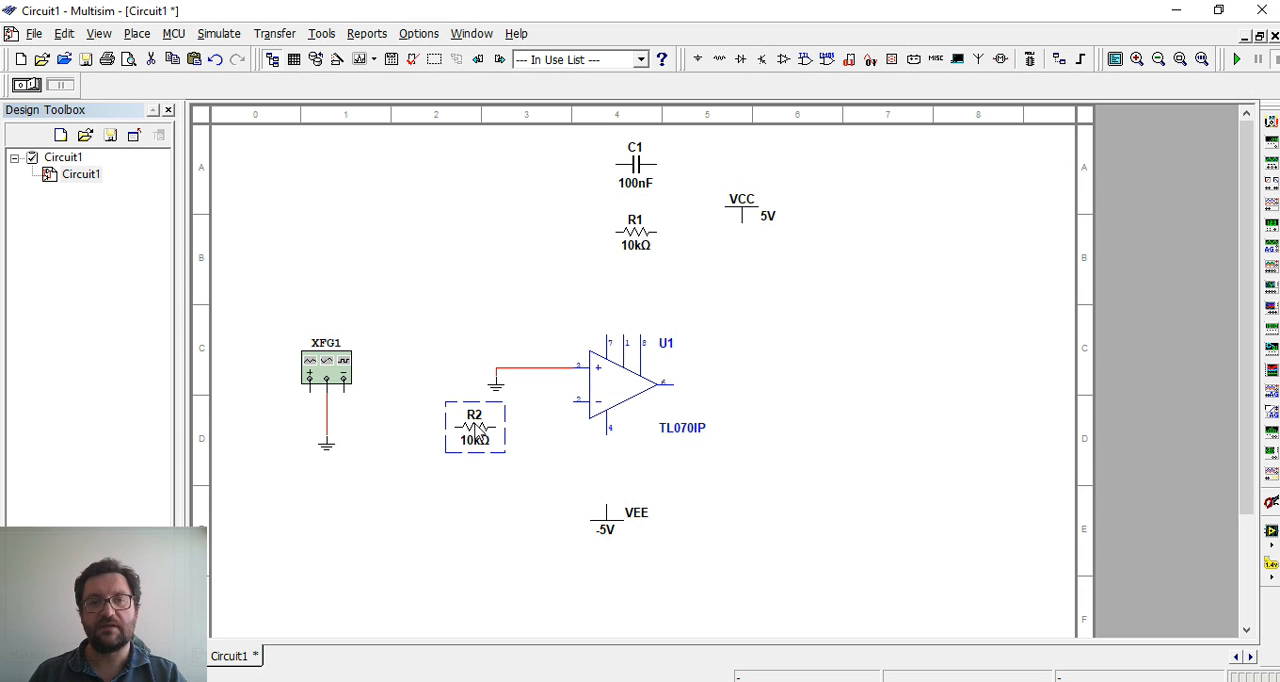
pyautogui.doubleClick(481, 434)
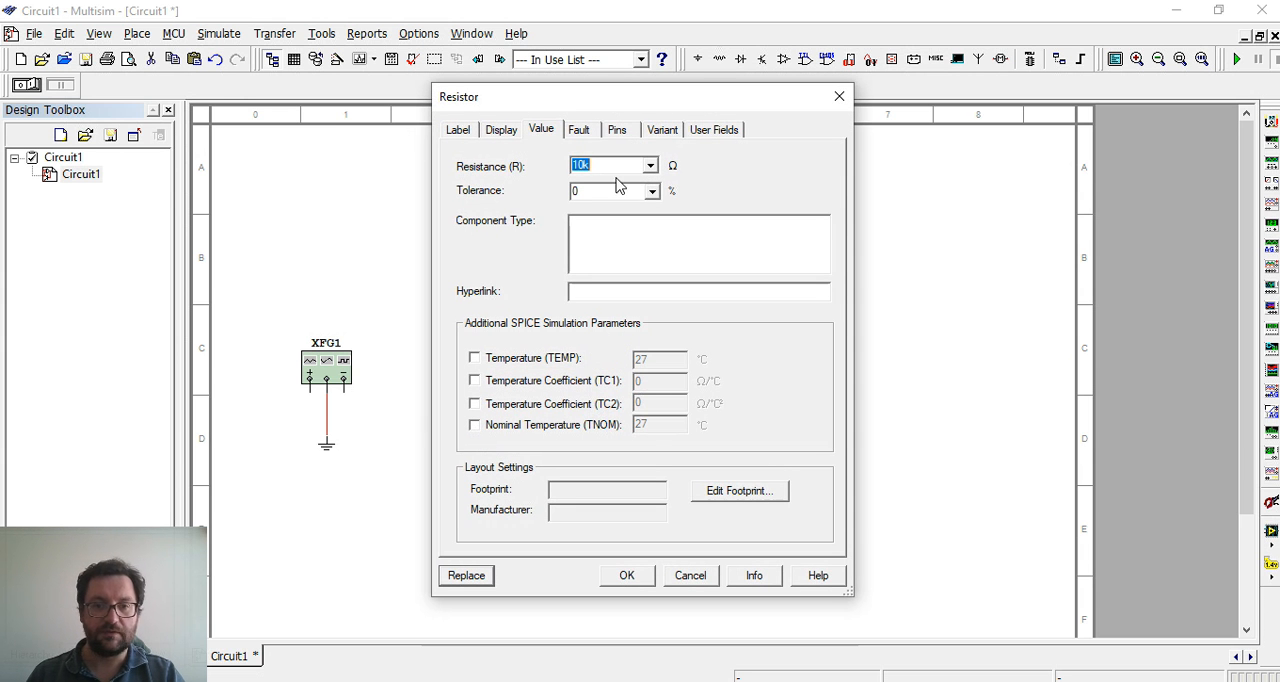
pyautogui.click(580, 165)
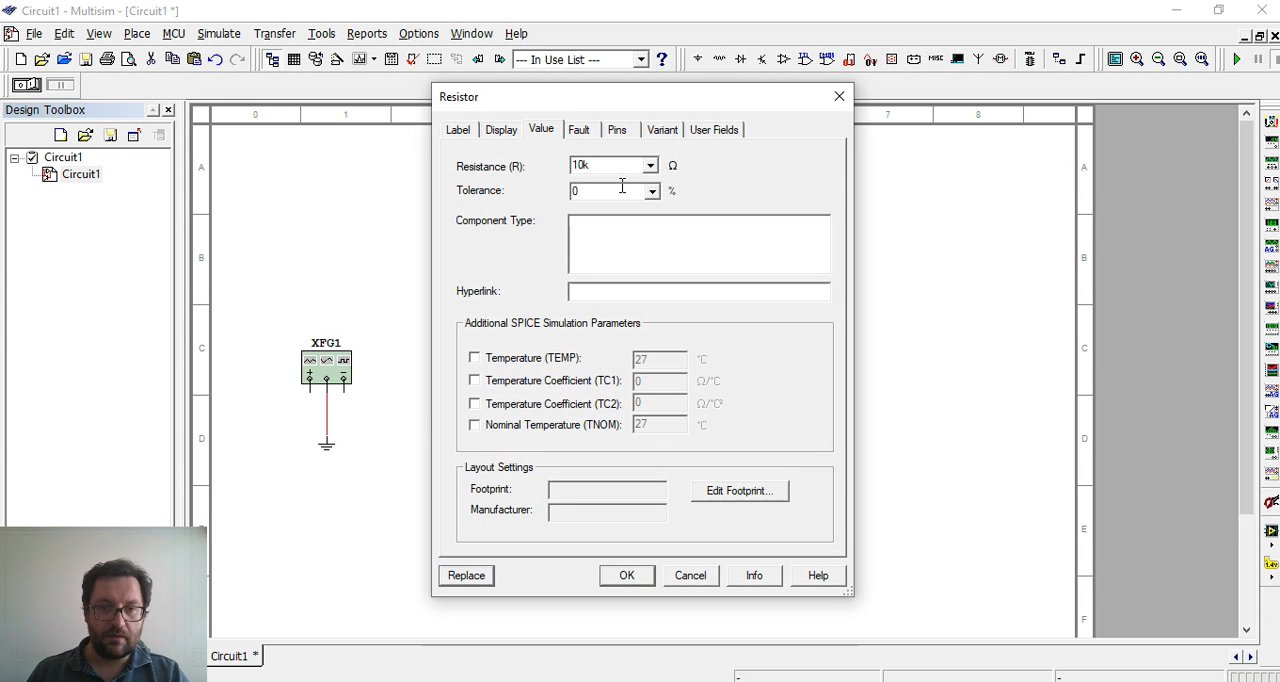
pyautogui.click(627, 575)
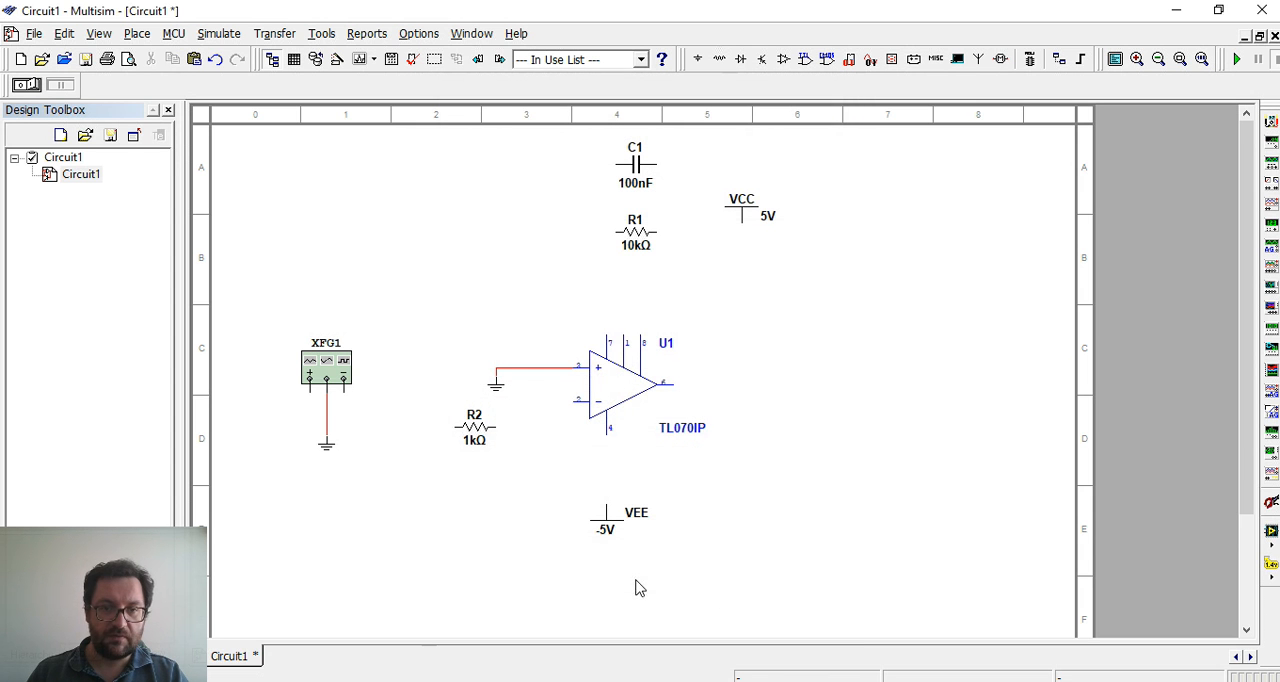
# Wire R2 between the op-amp's inverting input and the function generator's positive terminal
pyautogui.click(566, 402)
pyautogui.click(497, 426)
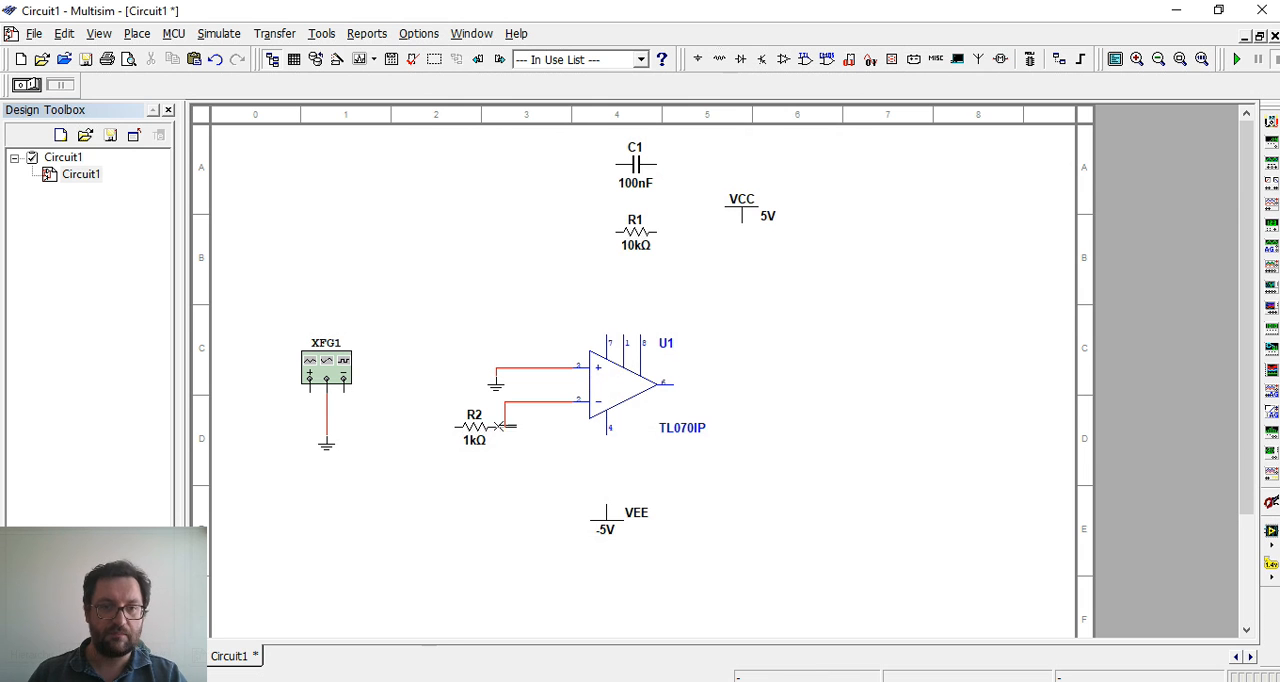
pyautogui.click(457, 426)
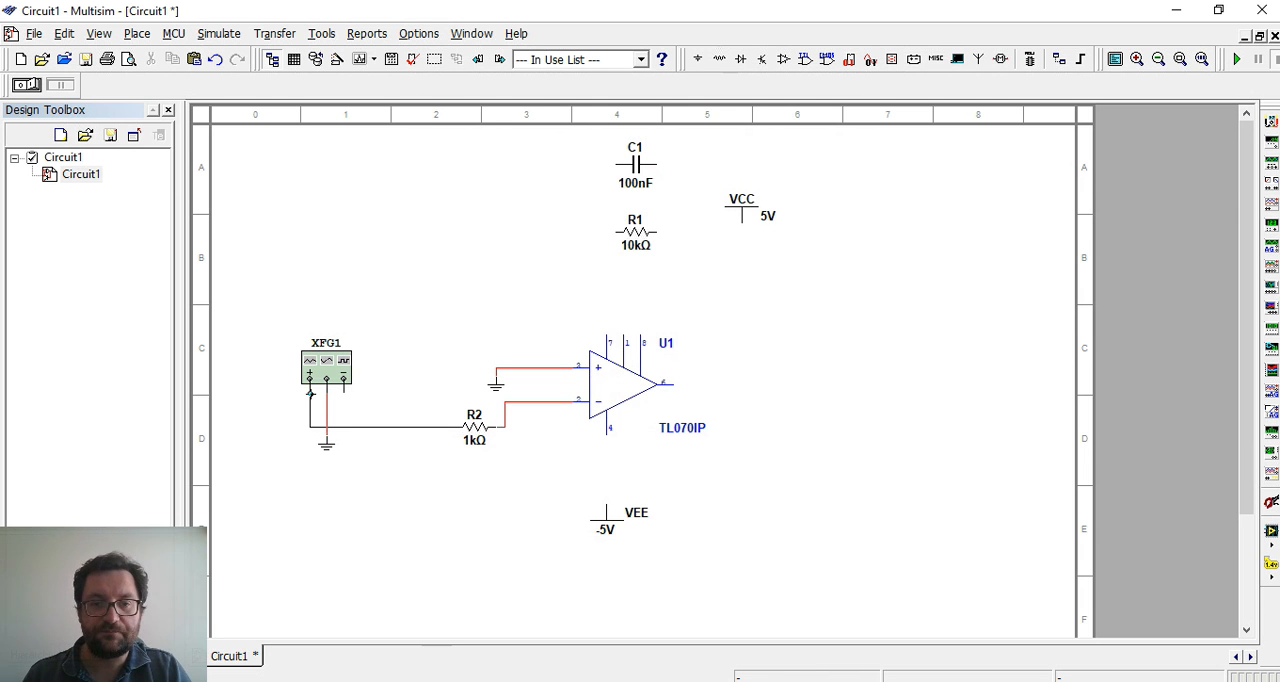
pyautogui.click(310, 392)
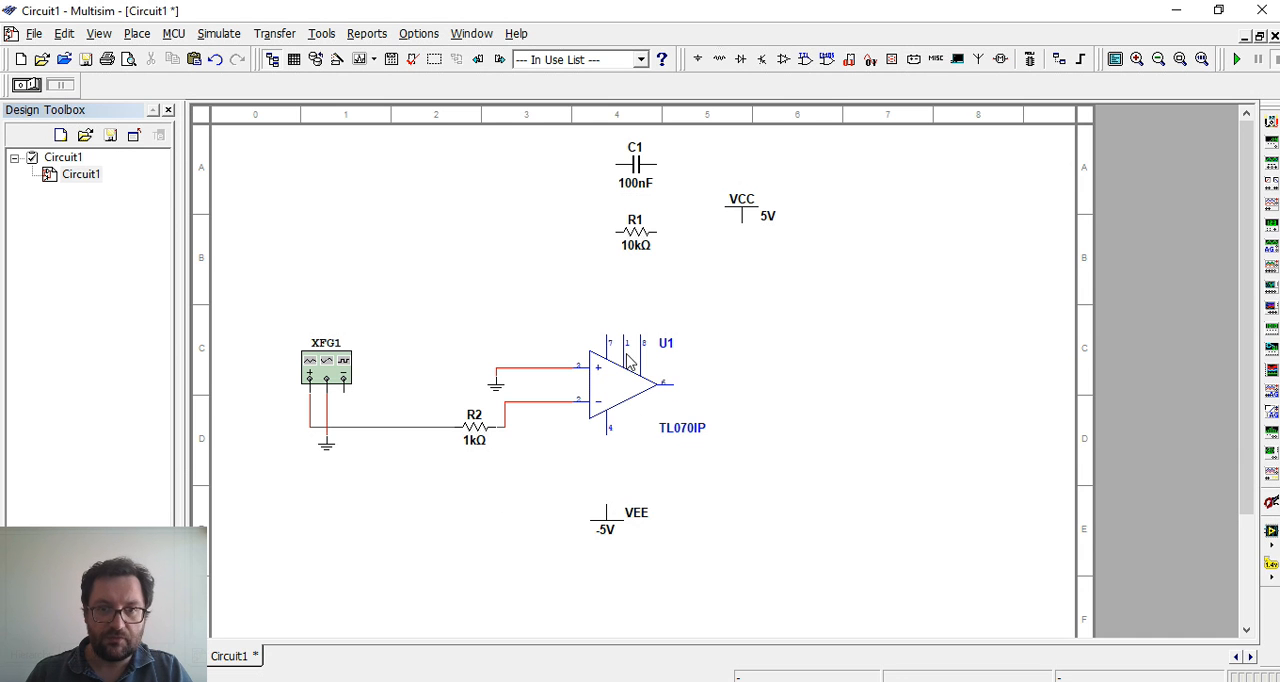
# Wire VEE to the op-amp's pin 4 and move VCC directly above the op-amp, connected to pin 7
pyautogui.click(603, 437)
pyautogui.moveTo(741, 216); pyautogui.dragTo(605, 284)
pyautogui.click(621, 303)
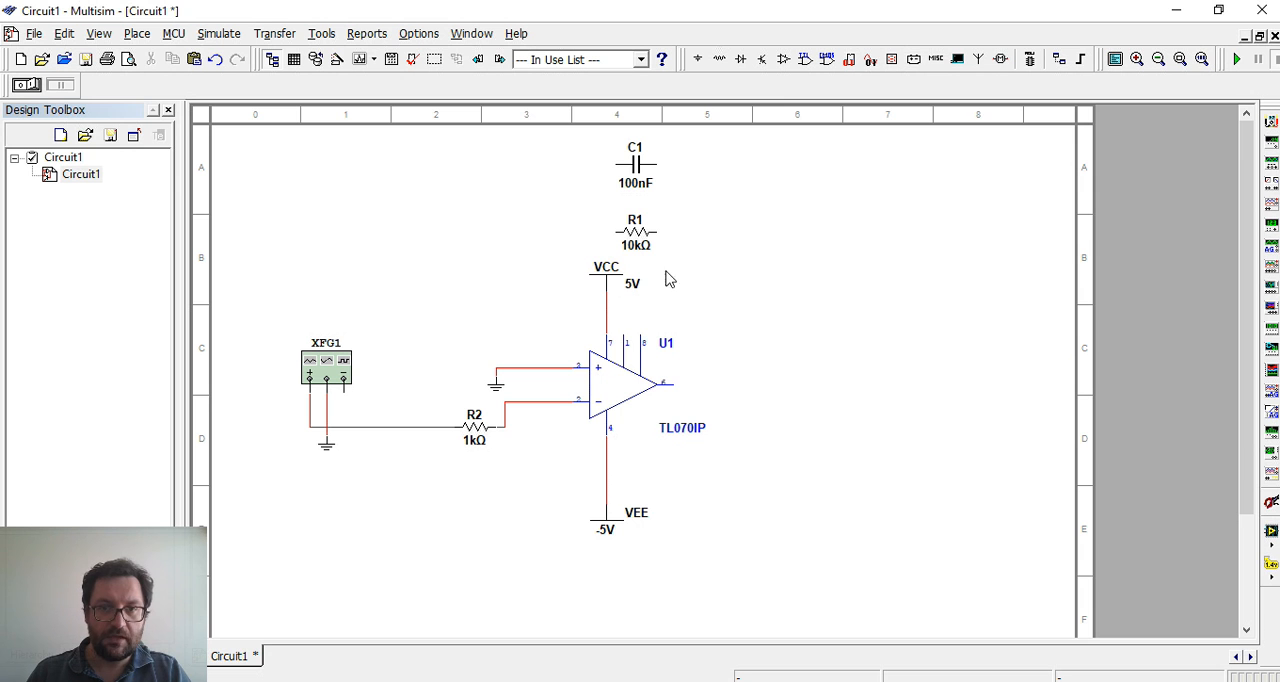
# Set the VCC supply voltage to 12 V
pyautogui.doubleClick(607, 285)
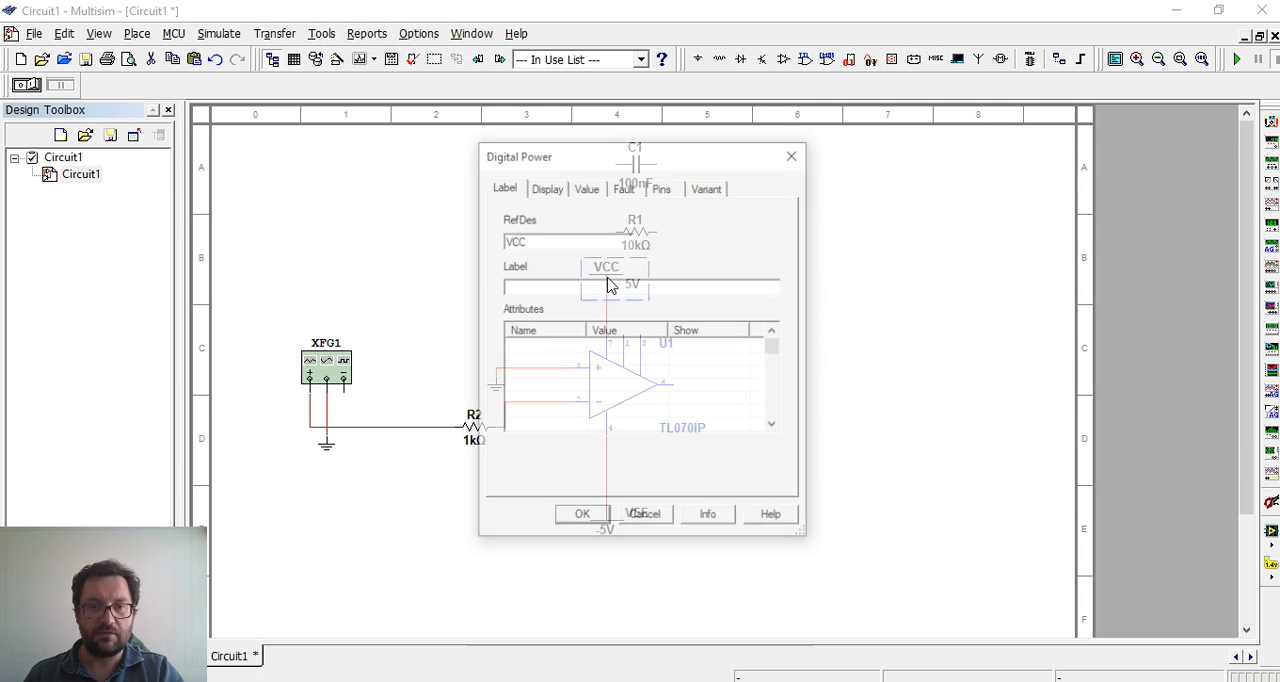
pyautogui.click(586, 190)
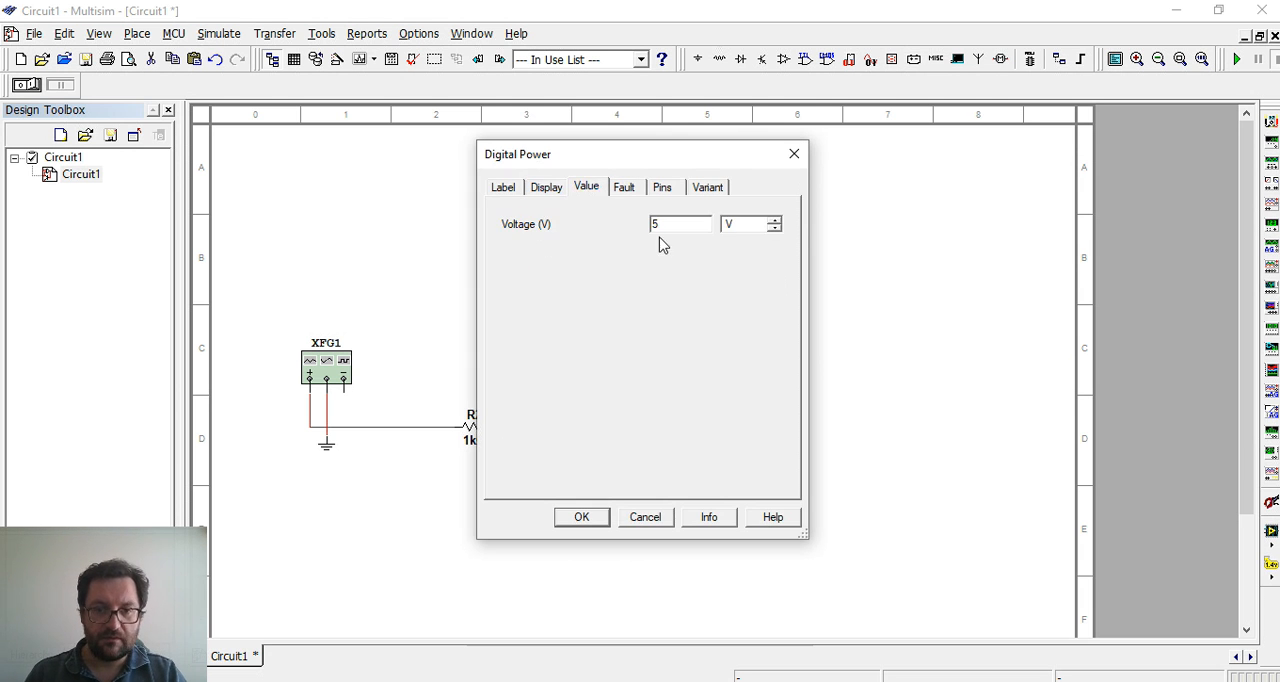
pyautogui.doubleClick(656, 225)
pyautogui.write('12')
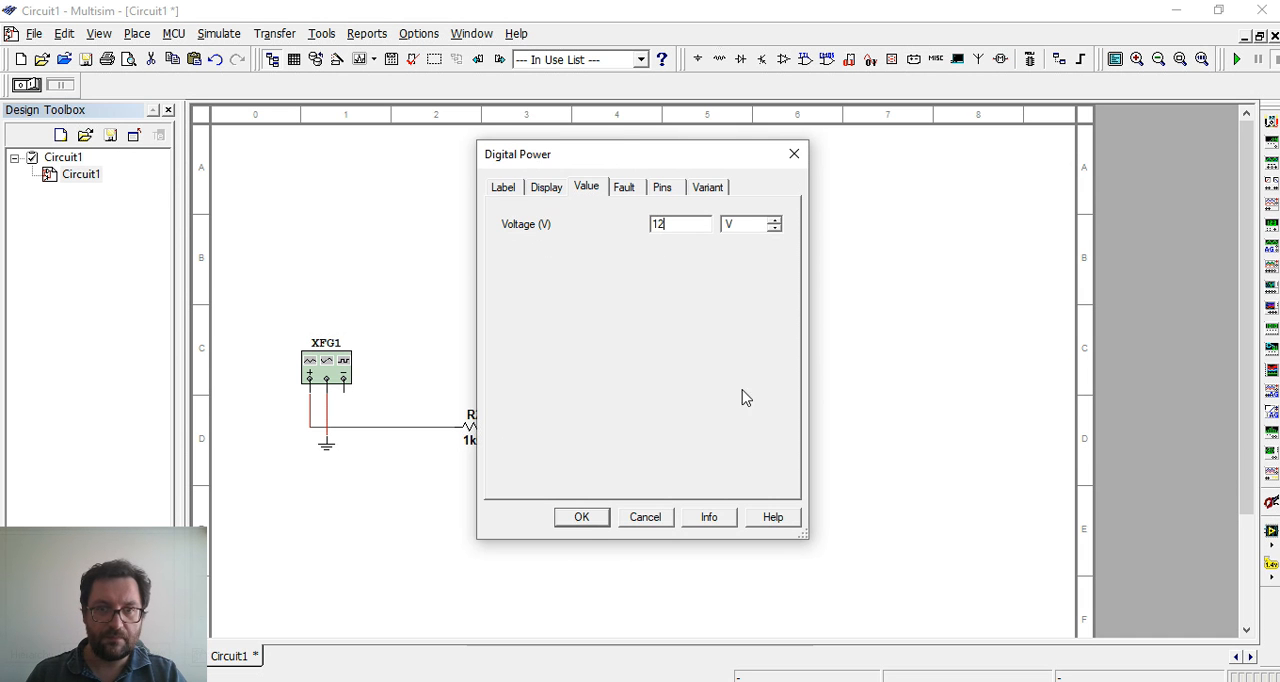
pyautogui.click(600, 517)
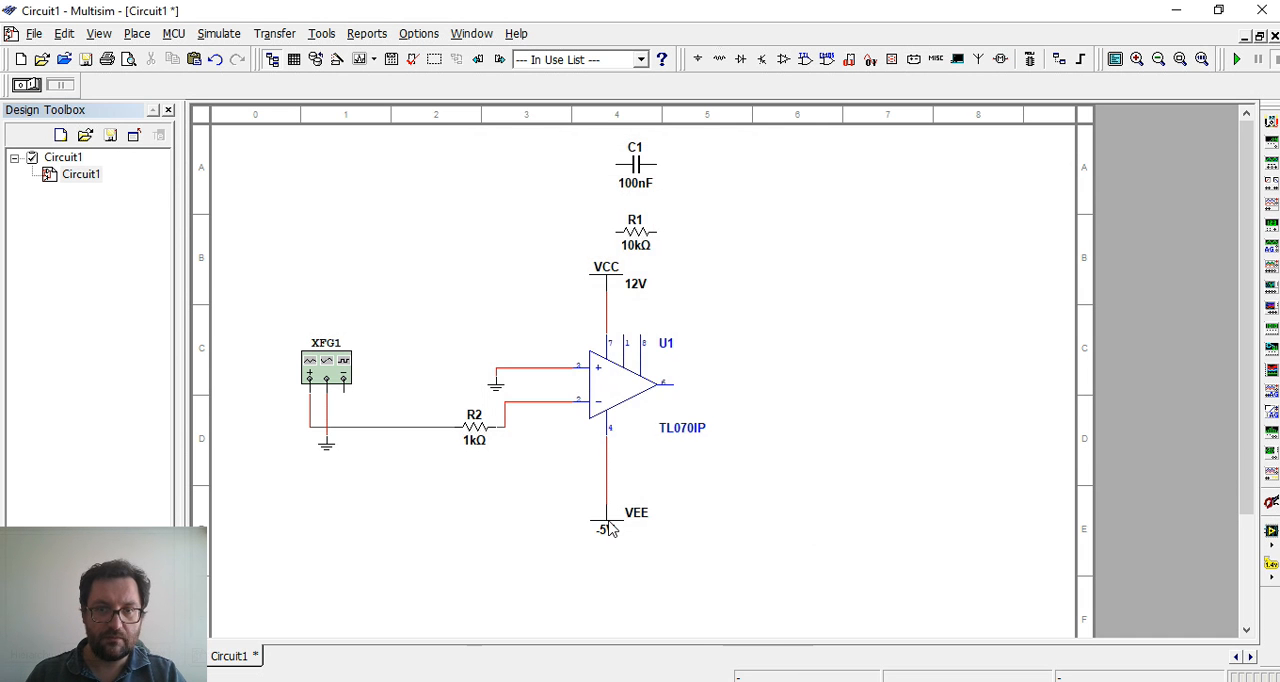
# Set the VEE supply voltage to -12 V
pyautogui.doubleClick(608, 528)
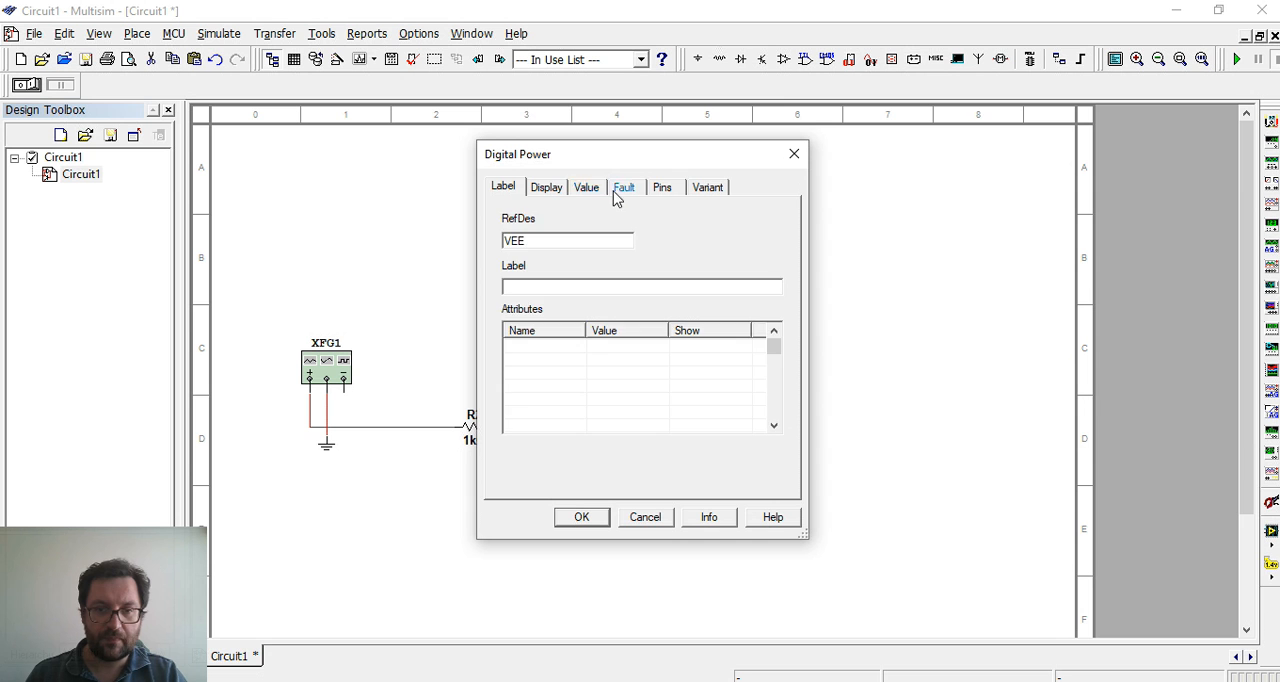
pyautogui.click(588, 189)
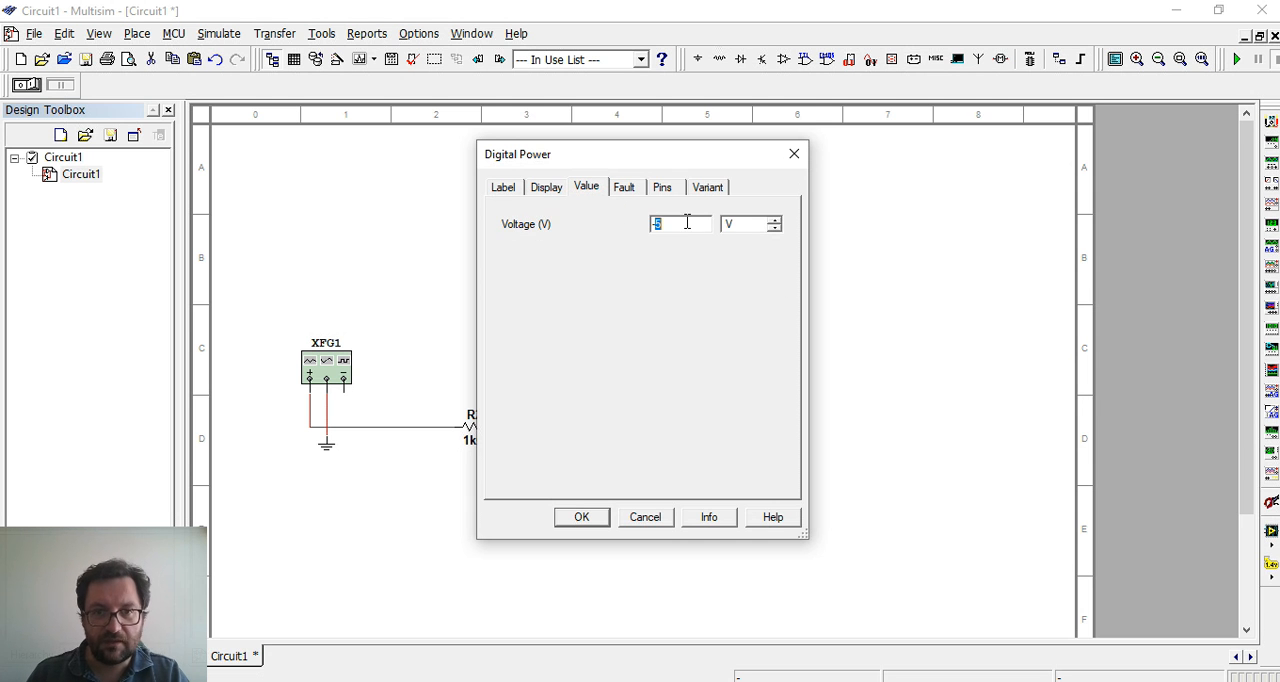
pyautogui.write('-12')
pyautogui.click(600, 519)
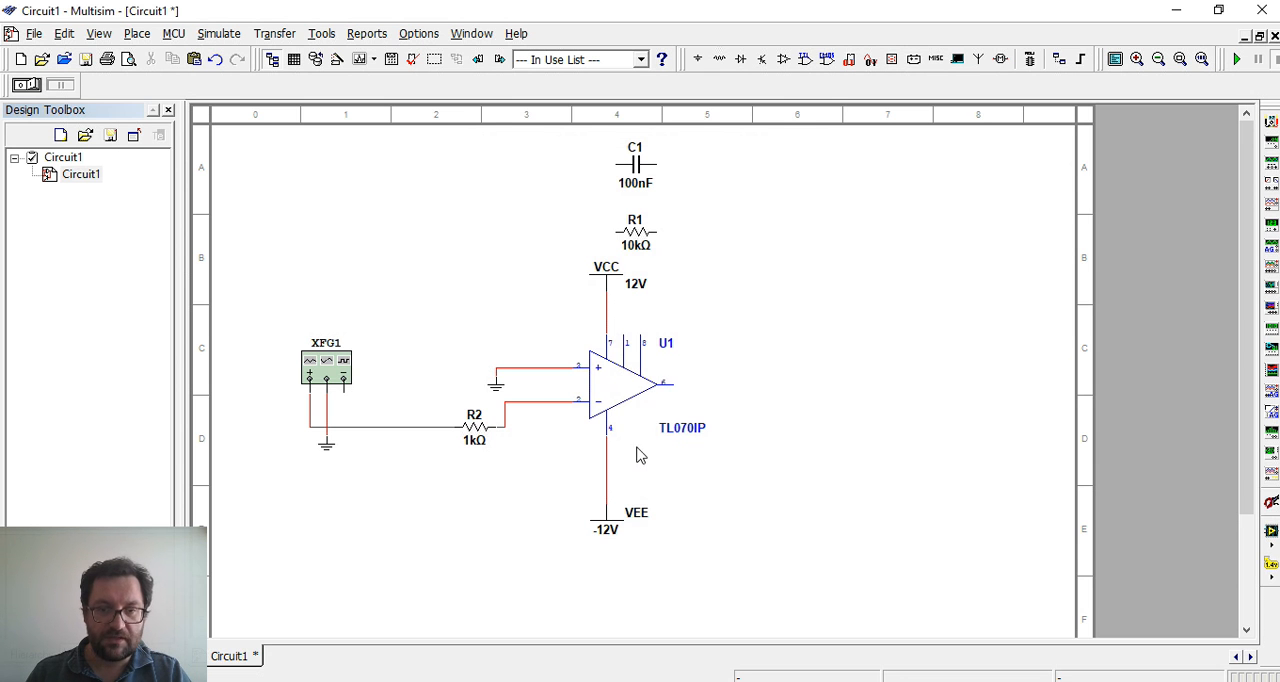
# Shift VEE closer to the op-amp, place R1 below it and wire R1 between the inverting input and the output
pyautogui.moveTo(635, 233); pyautogui.dragTo(600, 468)
pyautogui.moveTo(728, 500); pyautogui.dragTo(617, 537)
pyautogui.click(590, 550)
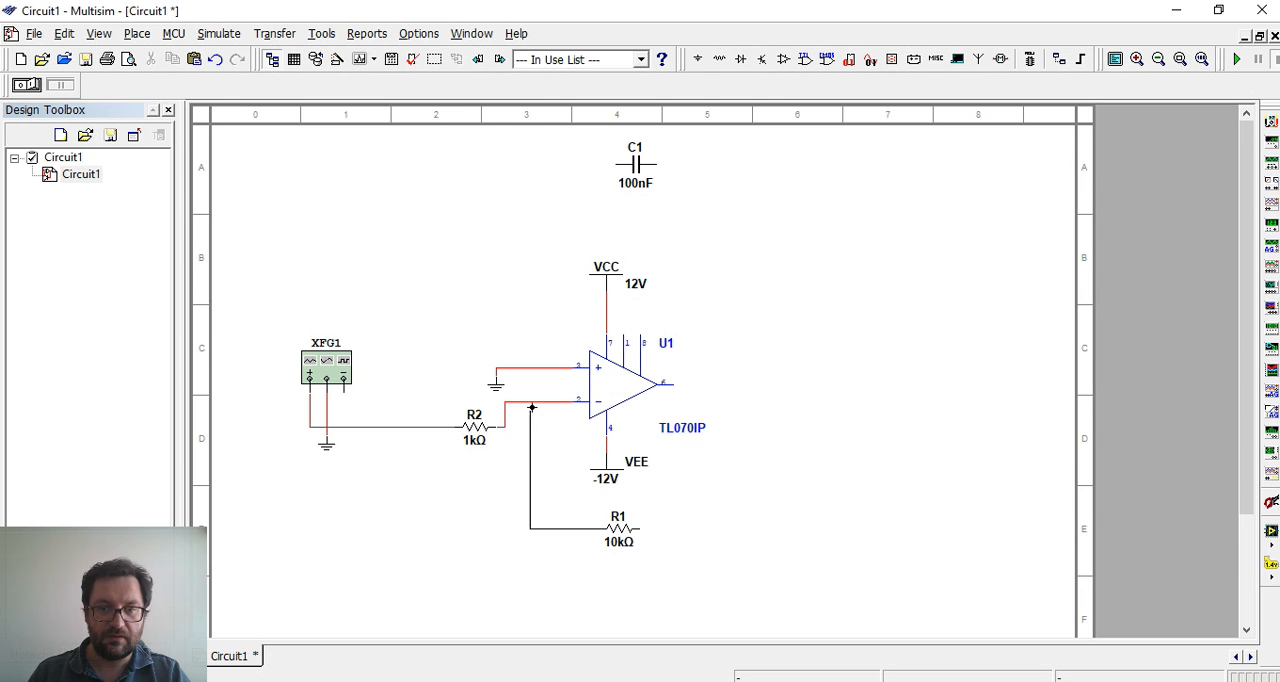
pyautogui.click(530, 401)
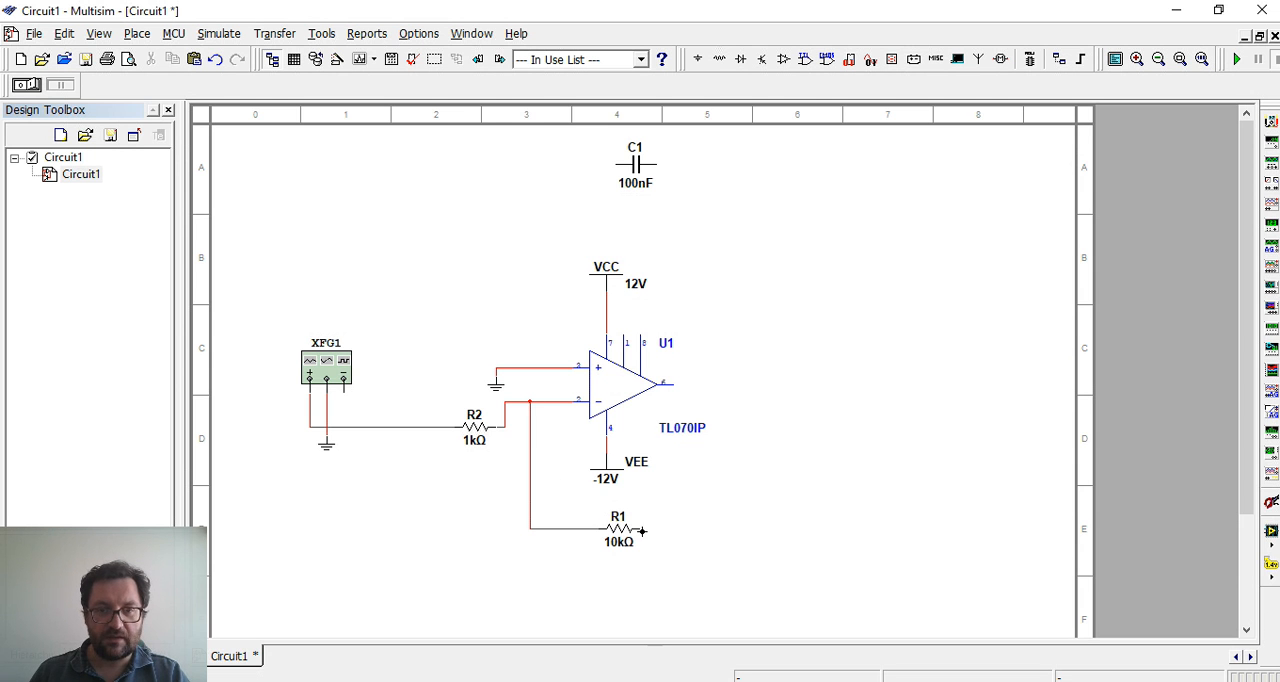
pyautogui.click(676, 385)
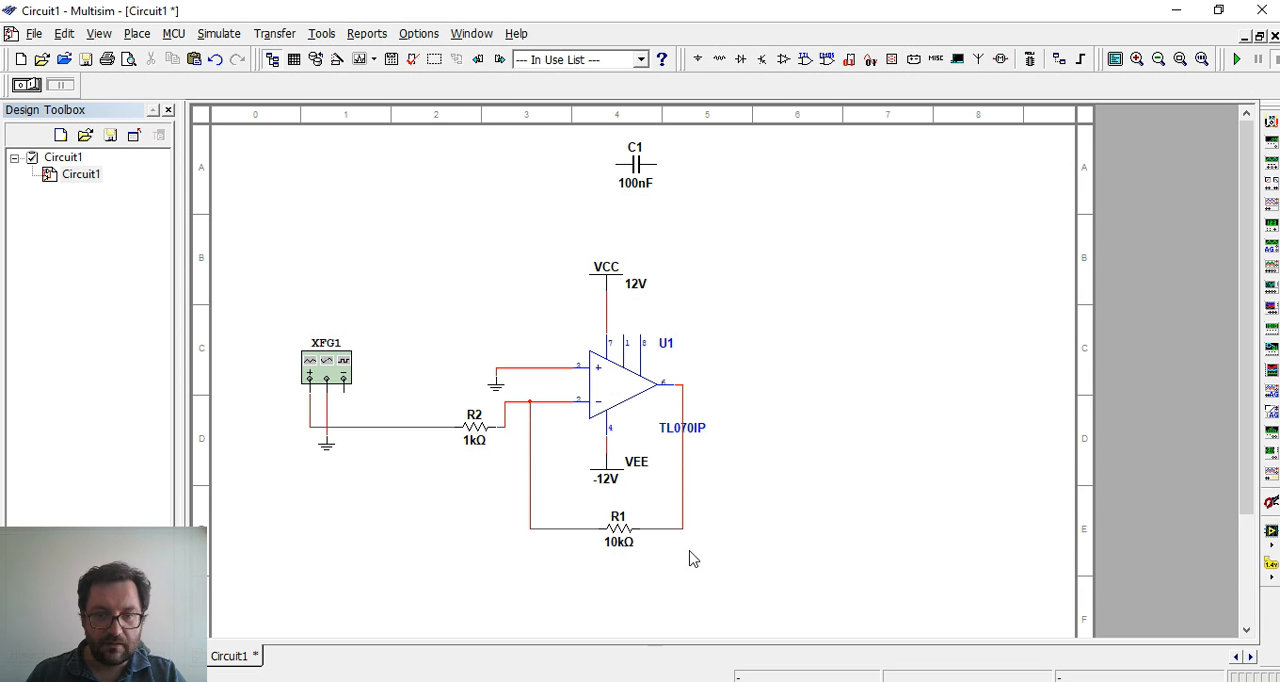
# Change the reference designator of the 1 kΩ input resistor to R3
pyautogui.doubleClick(622, 537)
pyautogui.click(690, 654)
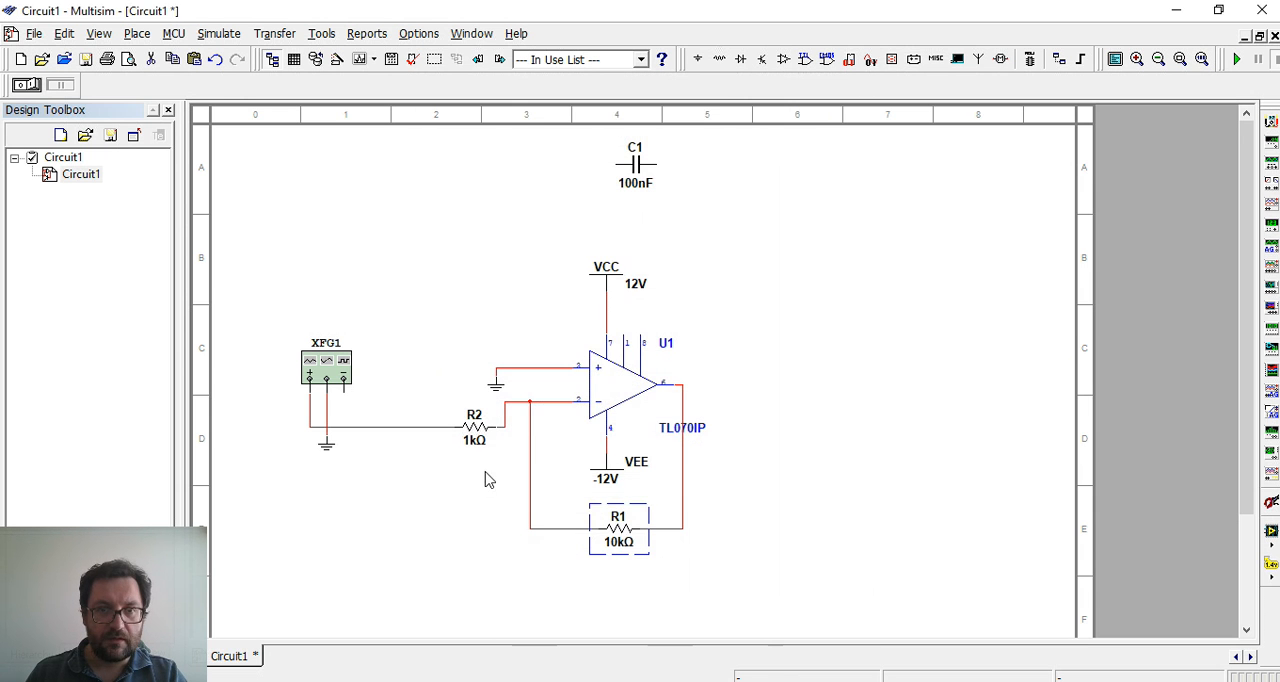
pyautogui.doubleClick(476, 432)
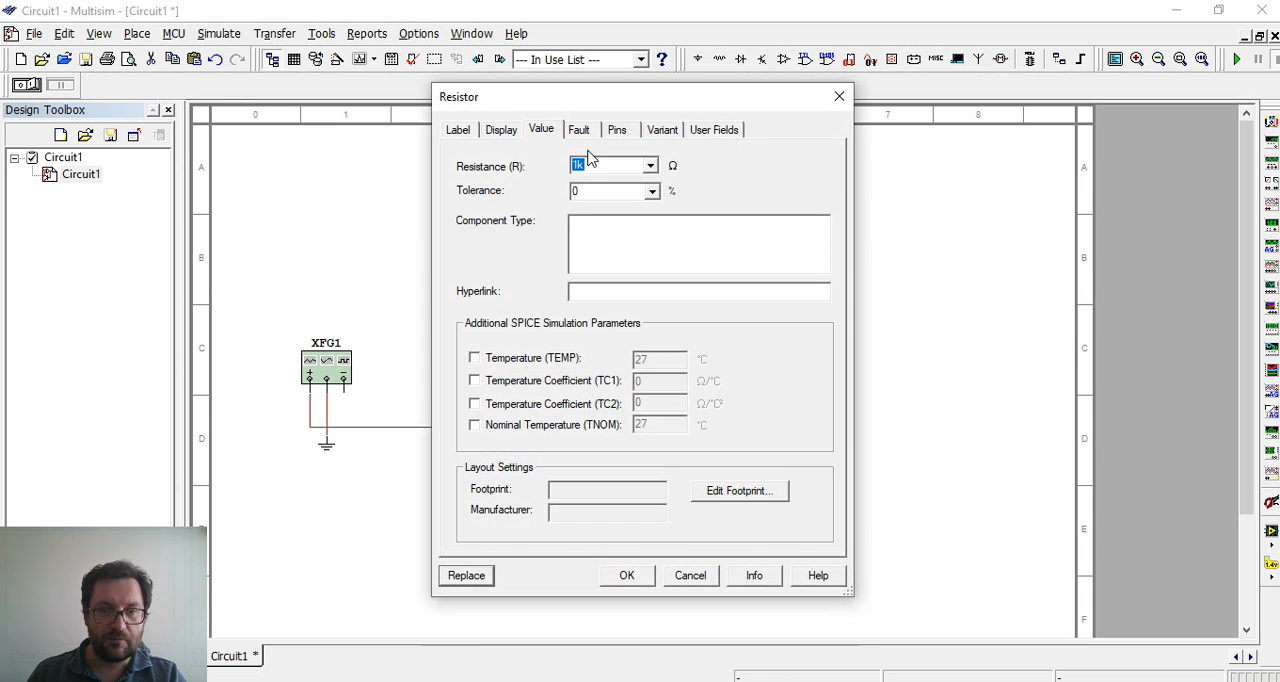
pyautogui.click(462, 131)
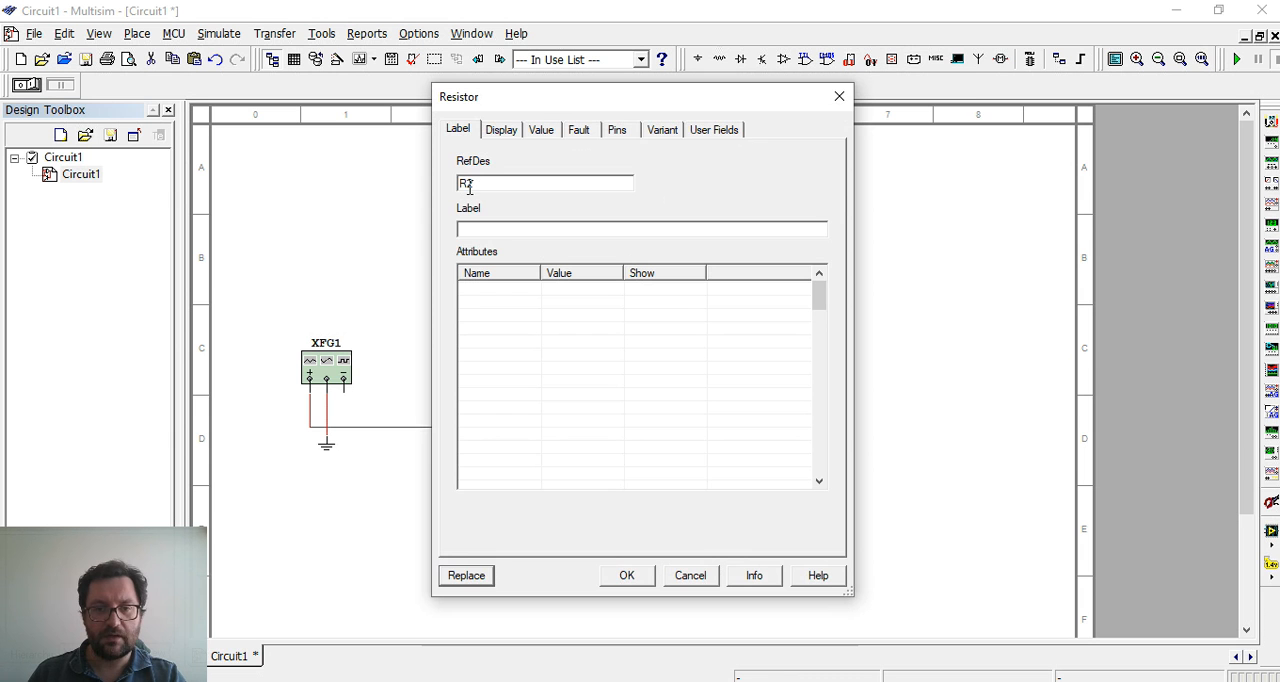
pyautogui.moveTo(469, 186); pyautogui.dragTo(558, 292)
pyautogui.write('3')
pyautogui.click(625, 580)
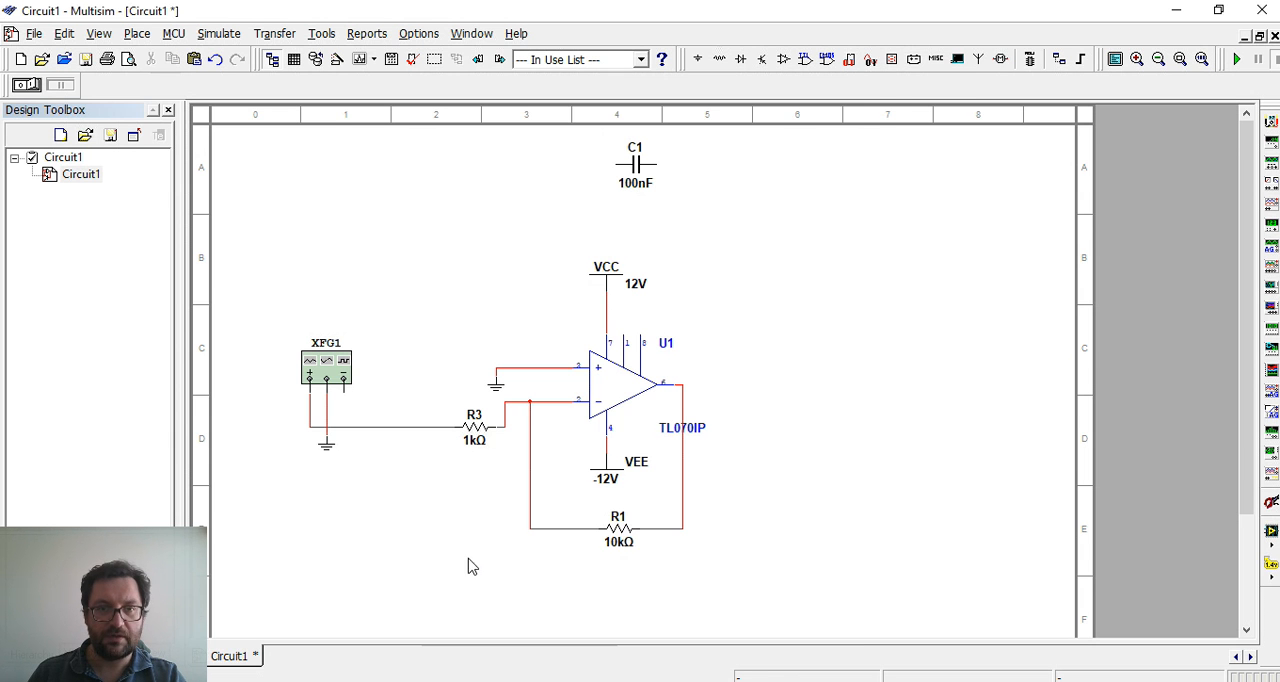
# Change the reference designator of the 10 kΩ feedback resistor to R2
pyautogui.click(621, 536)
pyautogui.doubleClick(617, 528)
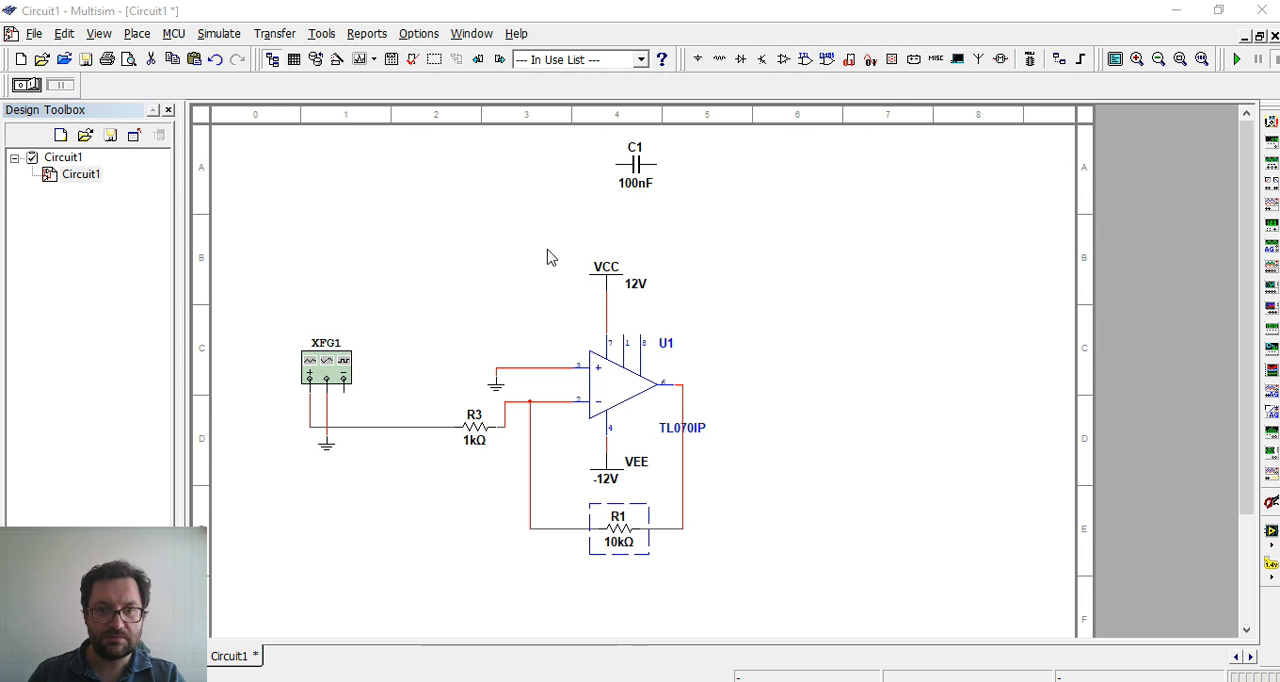
pyautogui.click(475, 131)
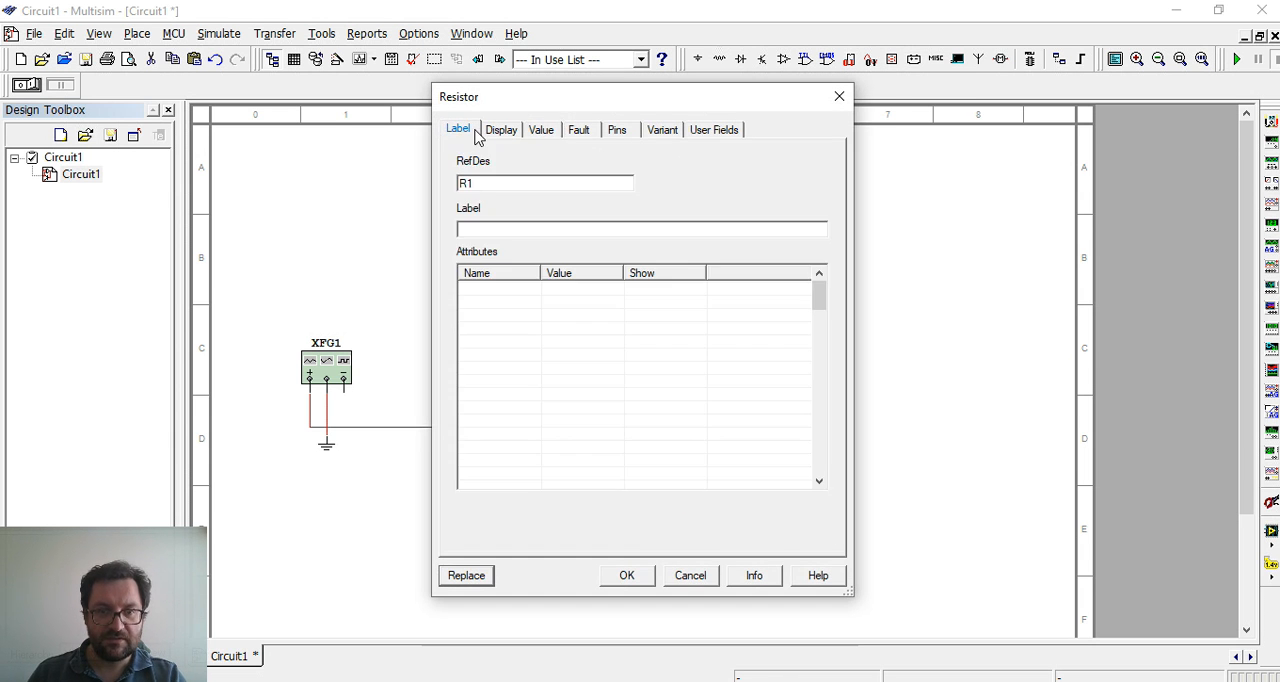
pyautogui.click(470, 183)
pyautogui.press('BackSpace')
pyautogui.write('2')
pyautogui.click(624, 578)
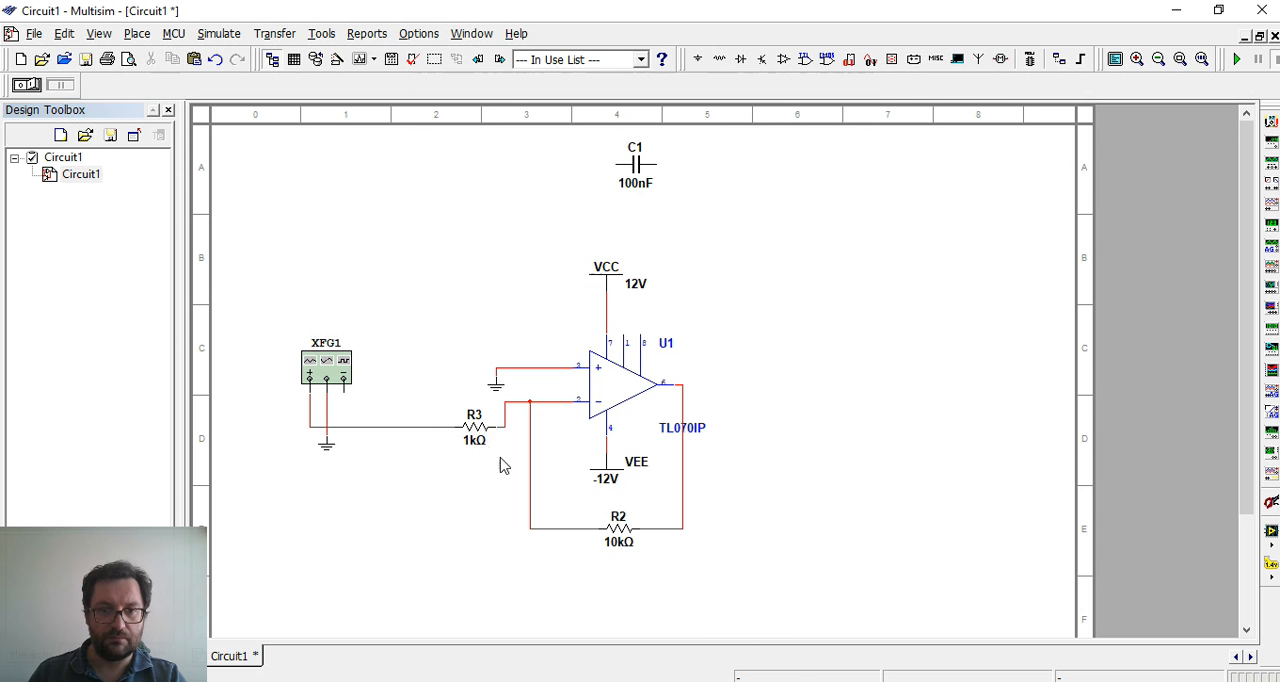
# Change the reference designator of the 1 kΩ input resistor to R1
pyautogui.click(478, 432)
pyautogui.doubleClick(478, 432)
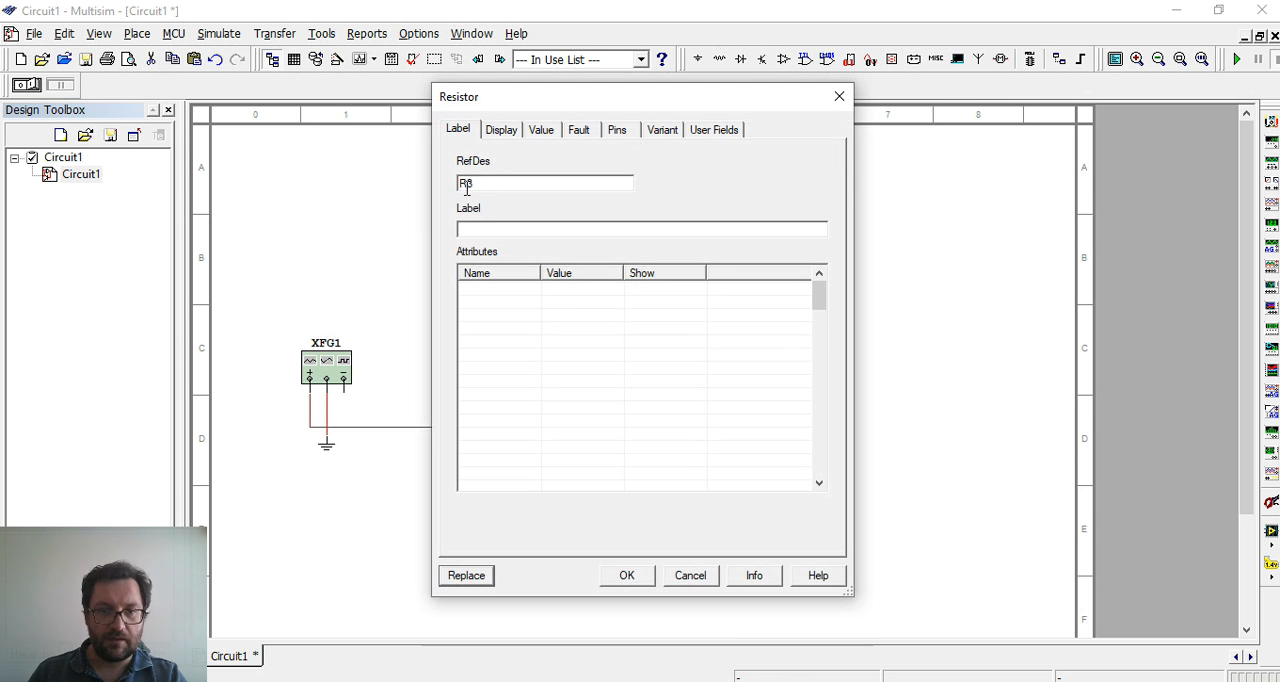
pyautogui.click(466, 186)
pyautogui.press('BackSpace')
pyautogui.write('1')
pyautogui.click(643, 582)
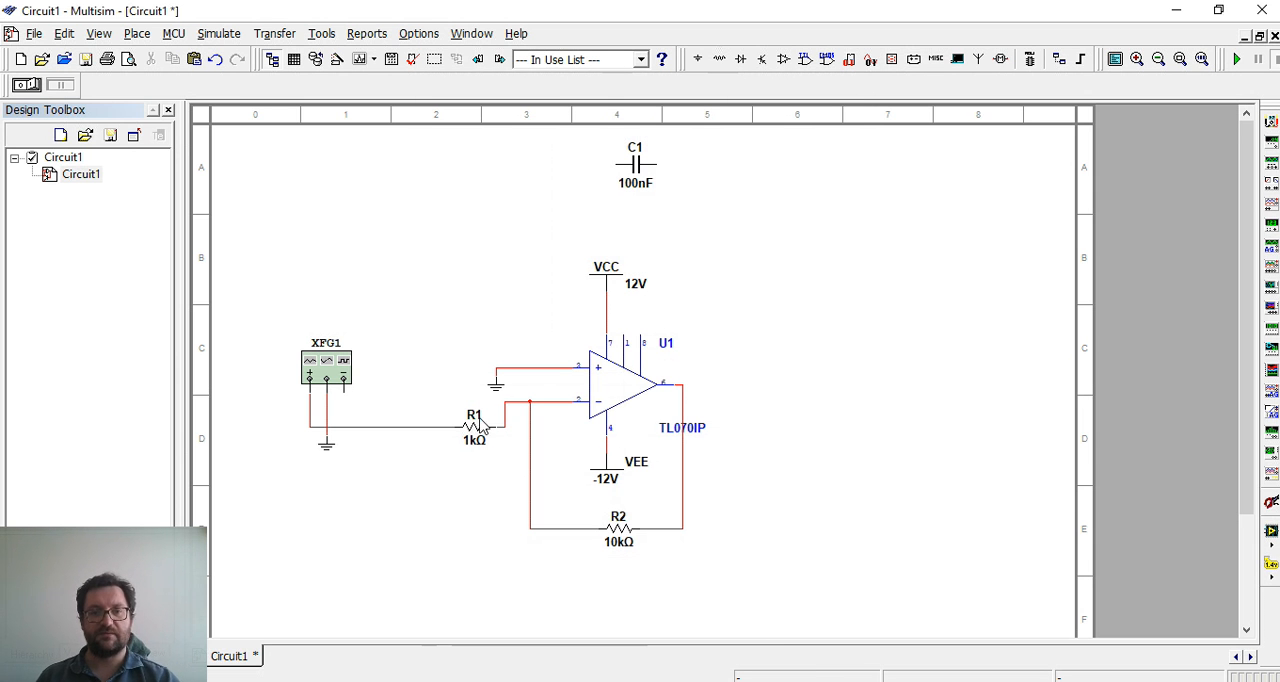
# Align R1 with the op-amp's inverting input line and move the TL070IP label off the output wire
pyautogui.moveTo(478, 430); pyautogui.dragTo(452, 405)
pyautogui.click(490, 491)
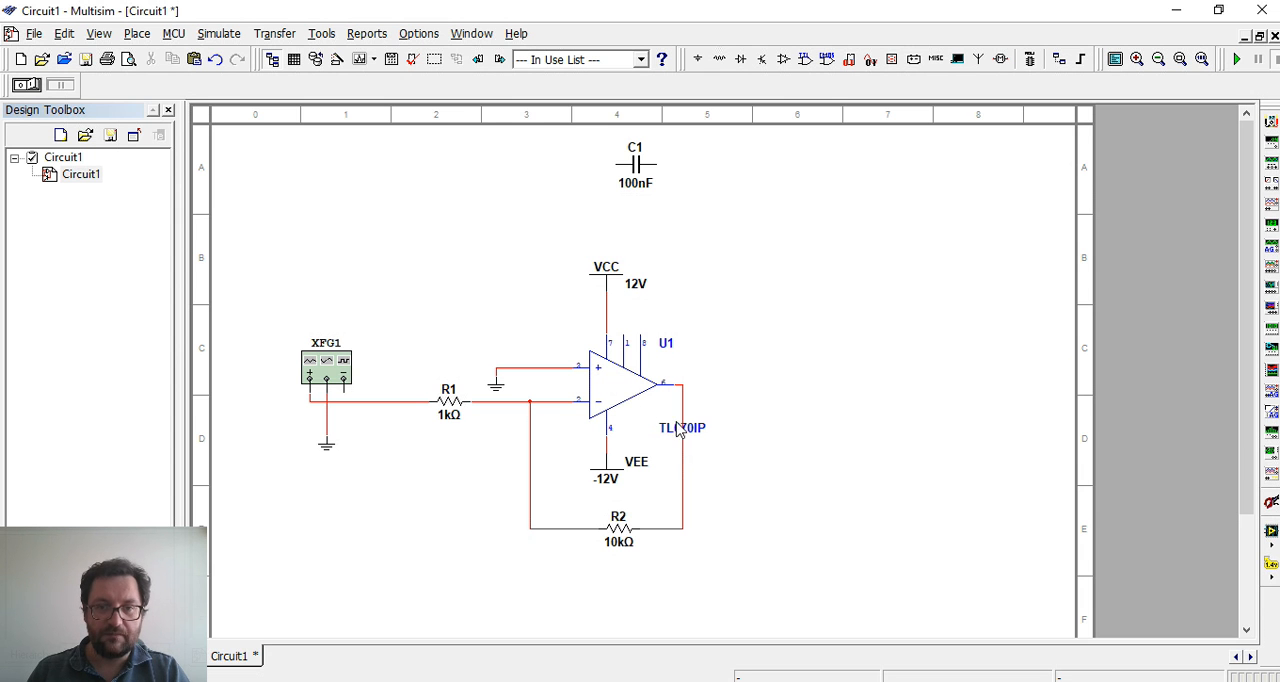
pyautogui.moveTo(680, 430); pyautogui.dragTo(645, 428)
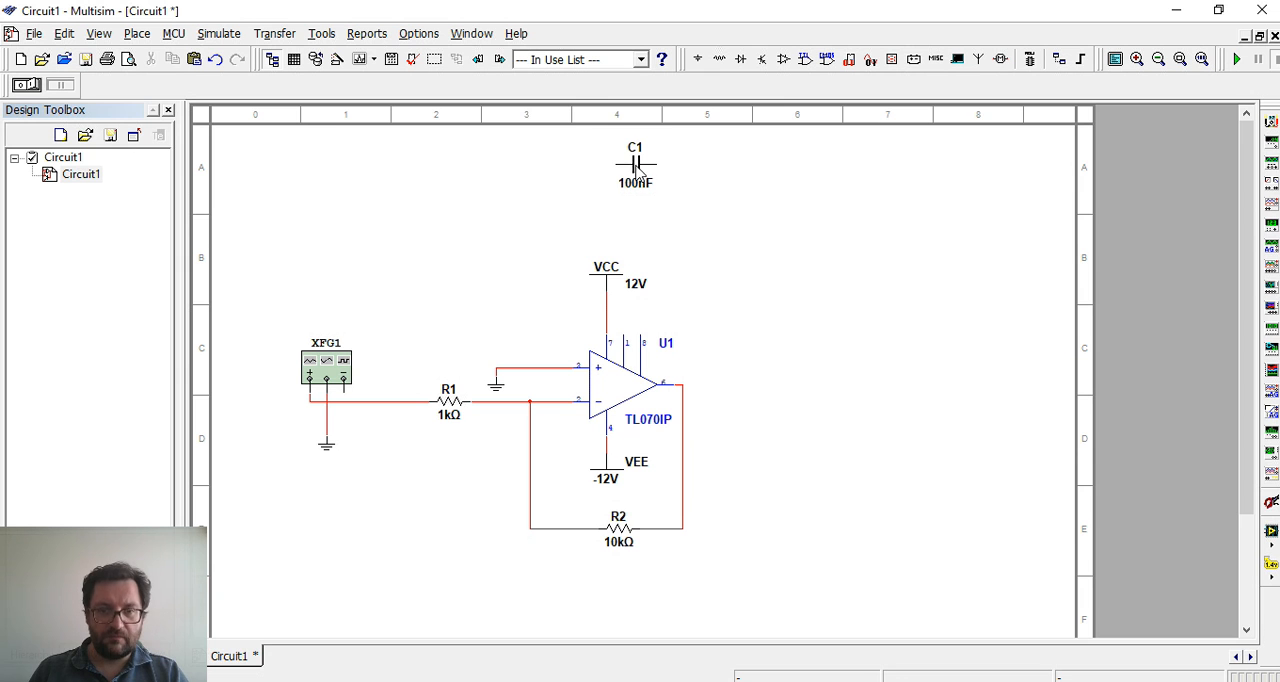
# Move capacitor C1 directly below R2 and wire it in parallel with R2
pyautogui.moveTo(640, 172); pyautogui.dragTo(618, 592)
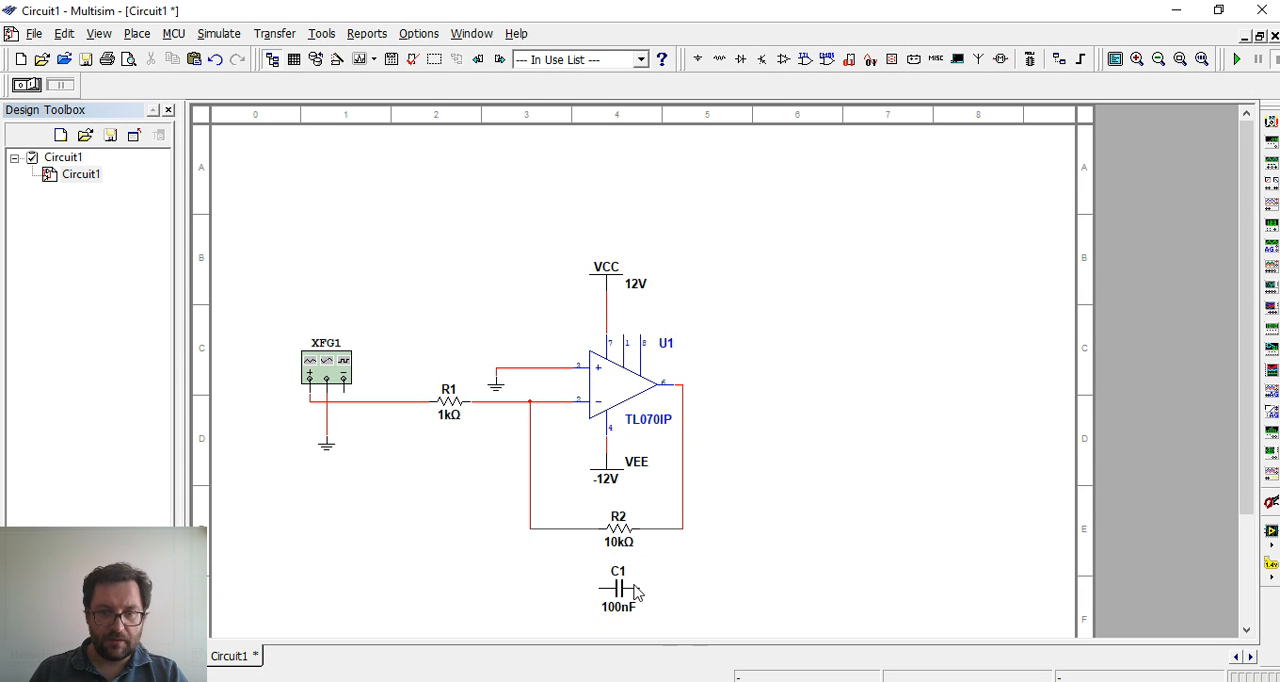
pyautogui.click(640, 589)
pyautogui.click(682, 528)
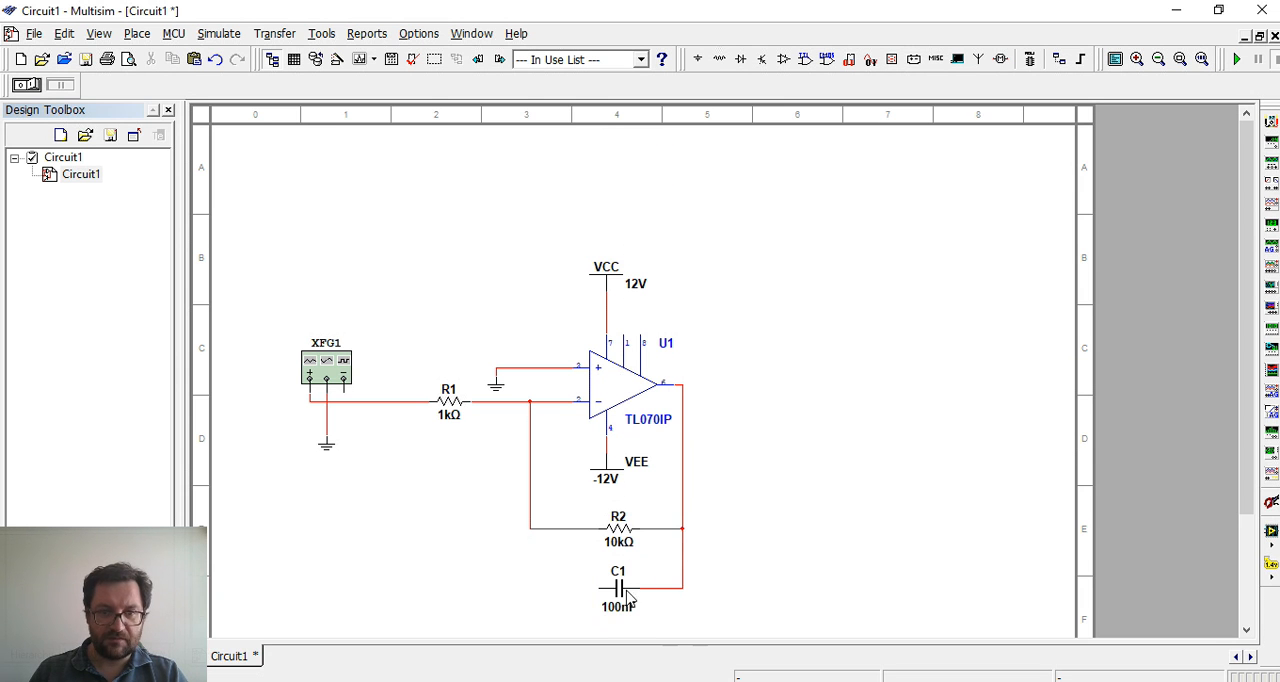
pyautogui.click(530, 528)
pyautogui.click(601, 589)
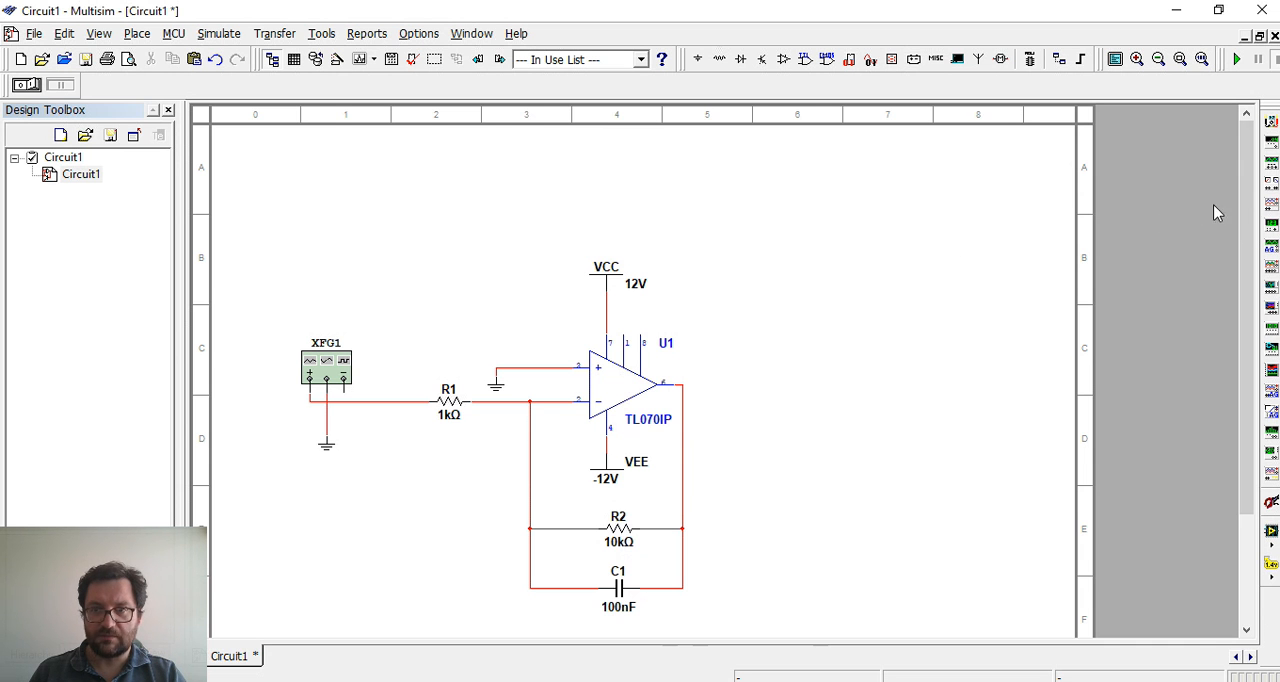
# Place an oscilloscope to the right of the op-amp and a copy of the generator's ground symbol beneath it
pyautogui.click(1270, 204)
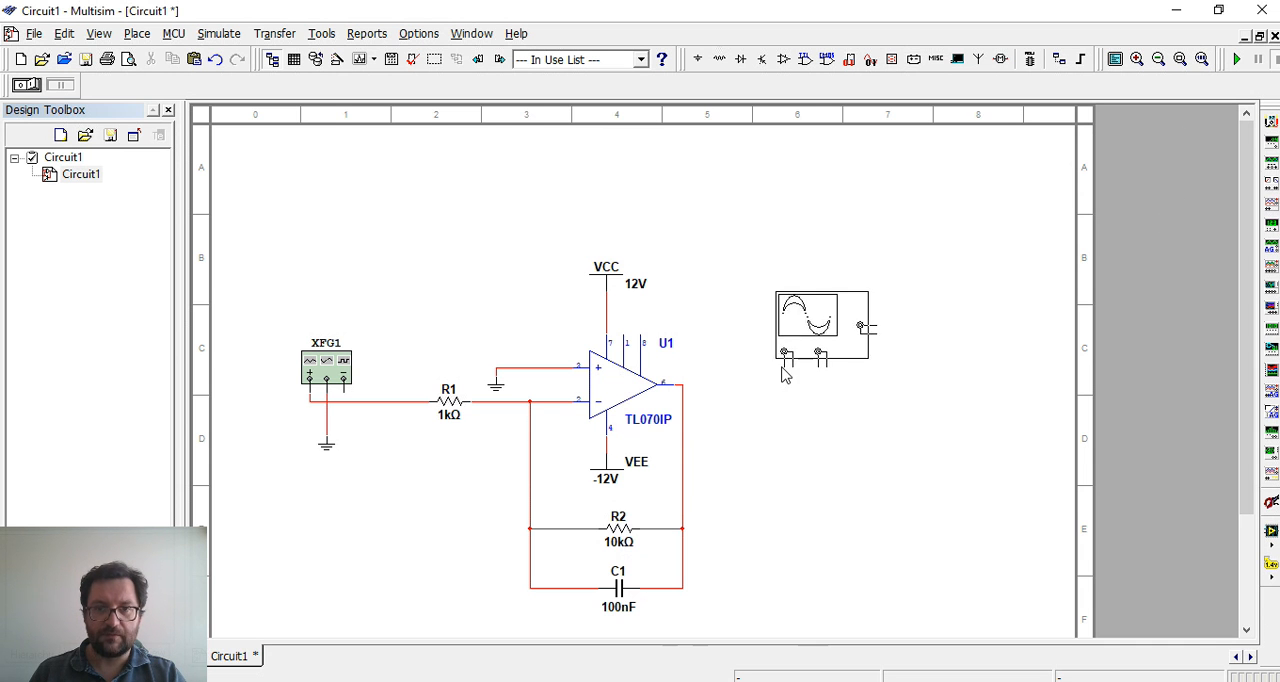
pyautogui.click(785, 369)
pyautogui.click(323, 446)
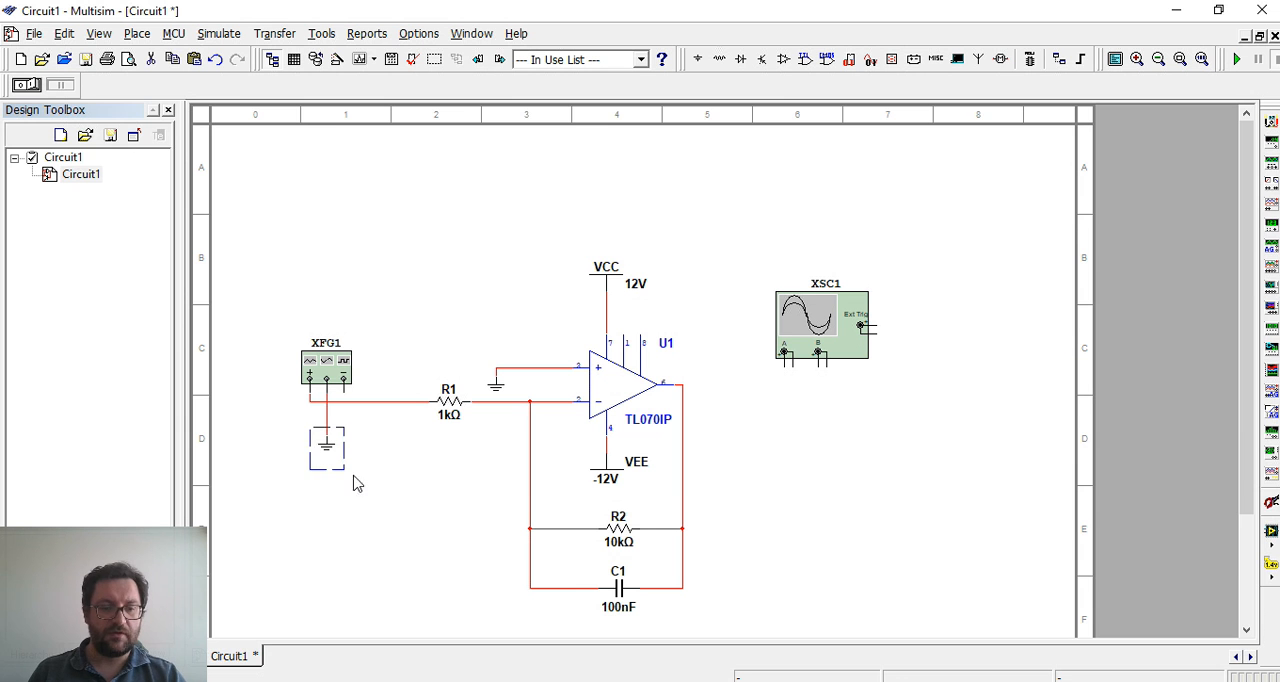
pyautogui.click(408, 522)
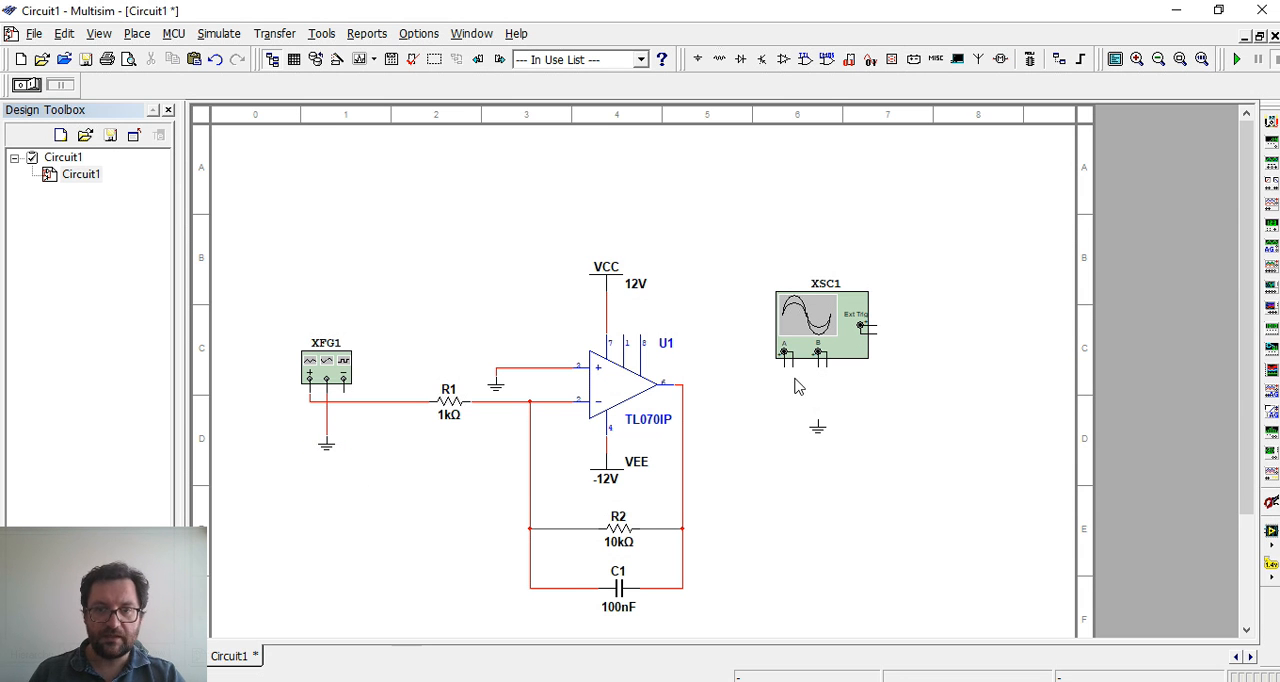
# Open the oscilloscope's window to examine its display, channel and trigger settings, and close it
pyautogui.doubleClick(808, 323)
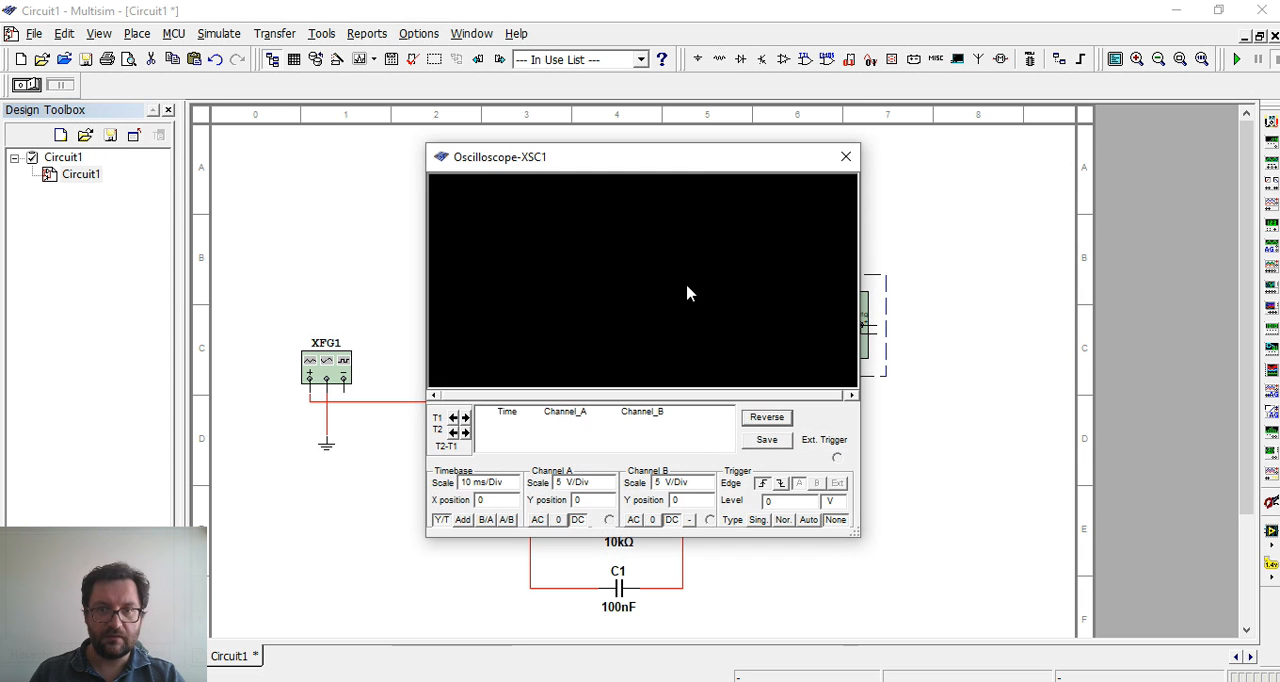
pyautogui.moveTo(696, 167); pyautogui.dragTo(1002, 133)
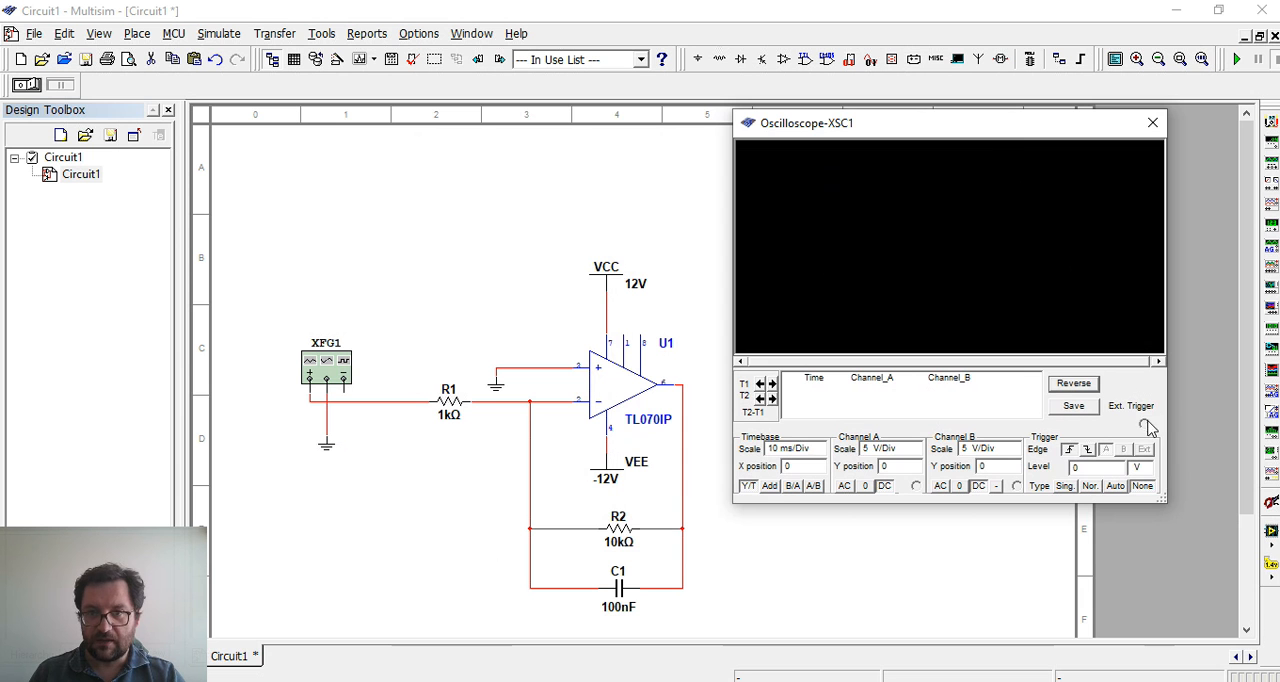
pyautogui.moveTo(1043, 148); pyautogui.dragTo(977, 160)
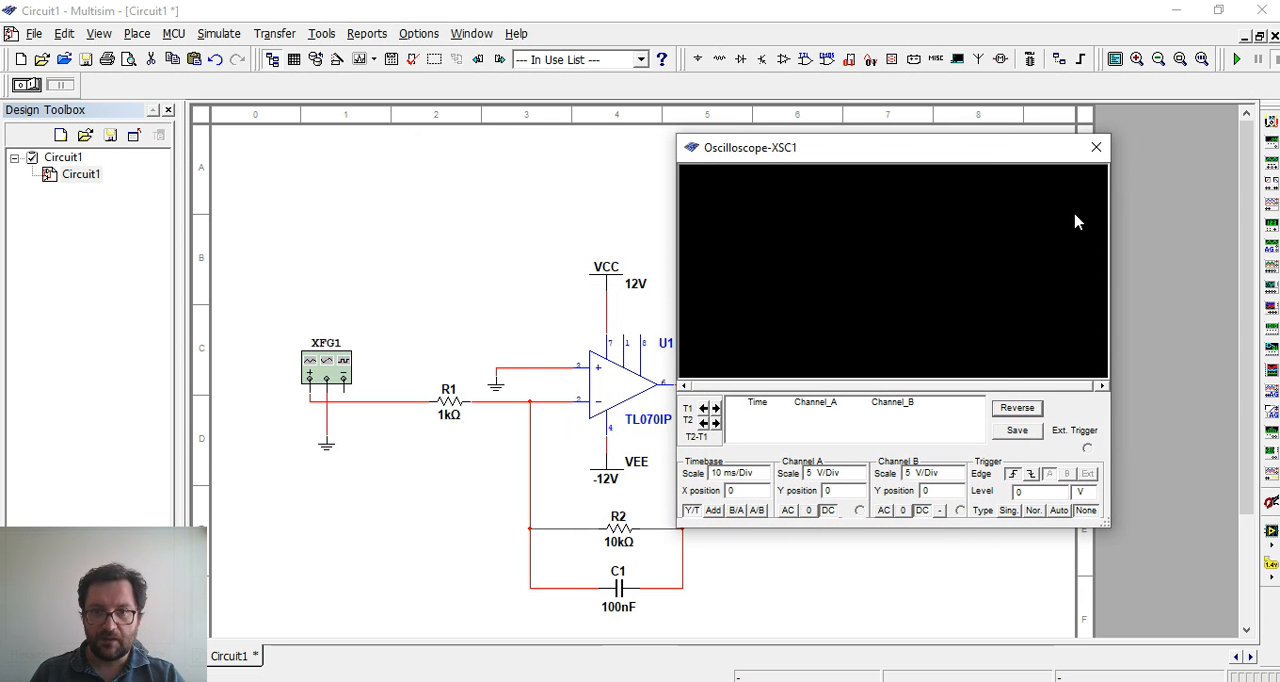
pyautogui.click(1096, 147)
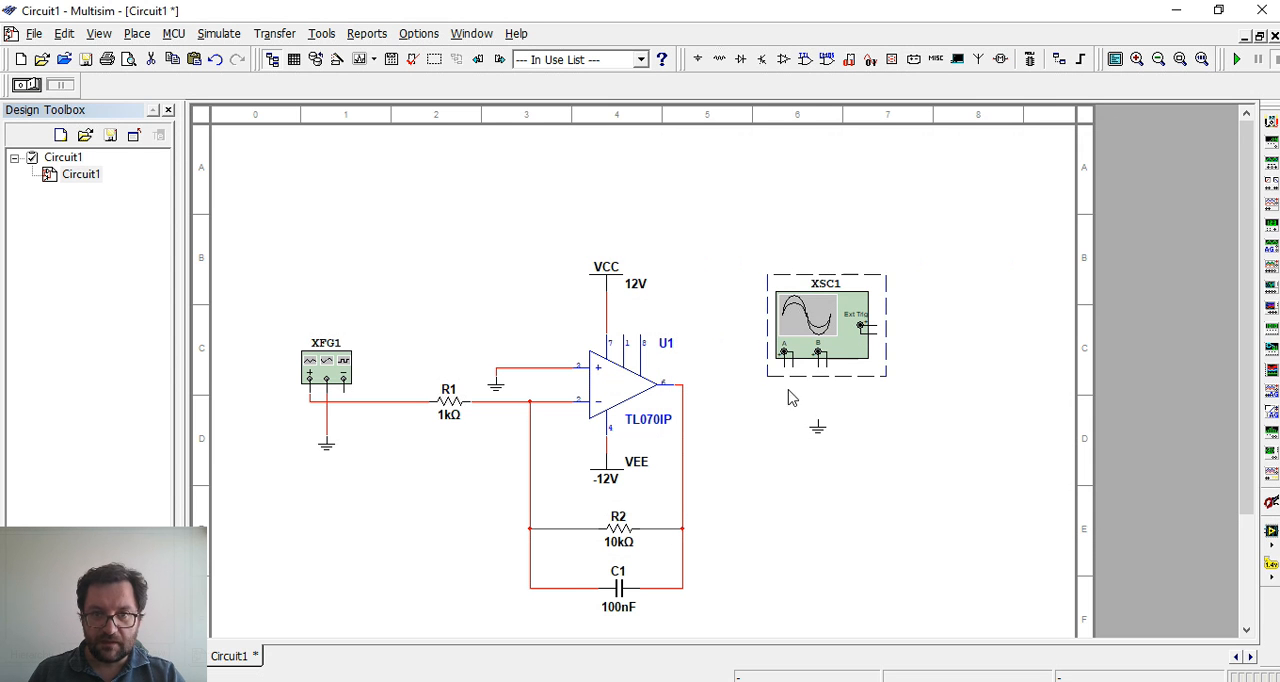
pyautogui.click(790, 398)
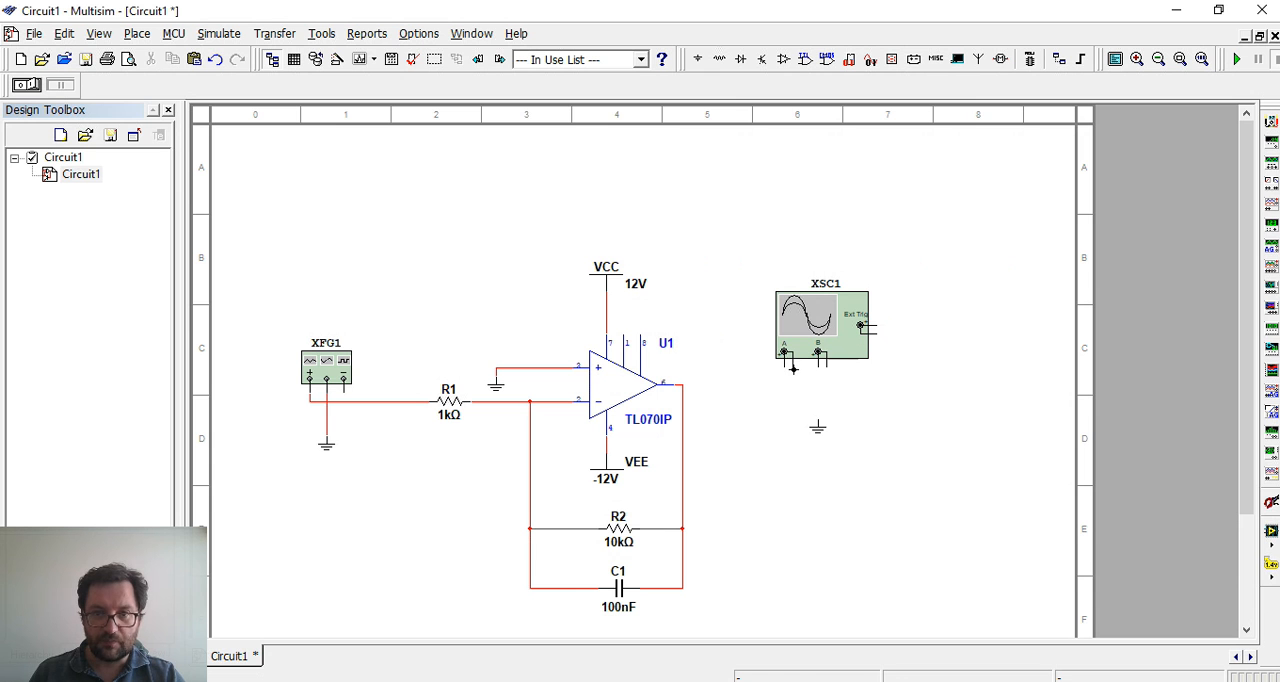
# Wire the negative terminals of oscilloscope channels A and B to the ground symbol below them
pyautogui.click(792, 368)
pyautogui.click(818, 417)
pyautogui.click(819, 410)
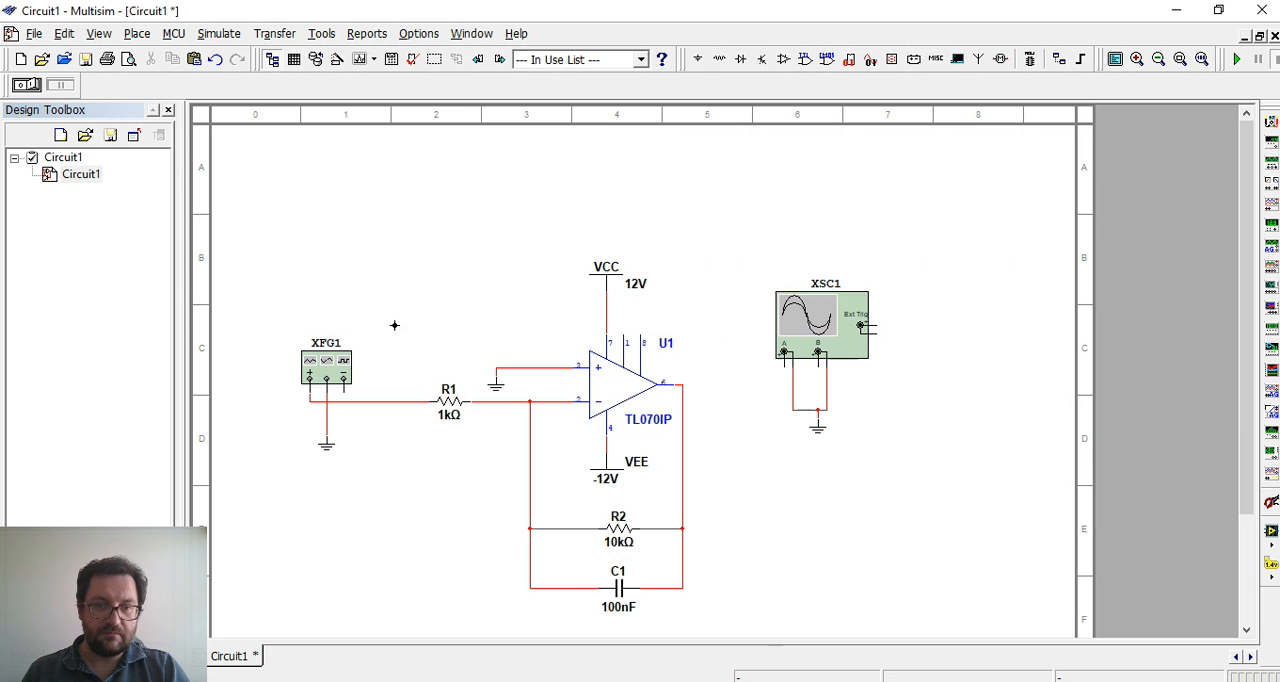
# Wire oscilloscope channel A to the generator side of R1 and channel B to the op-amp's output
pyautogui.click(377, 401)
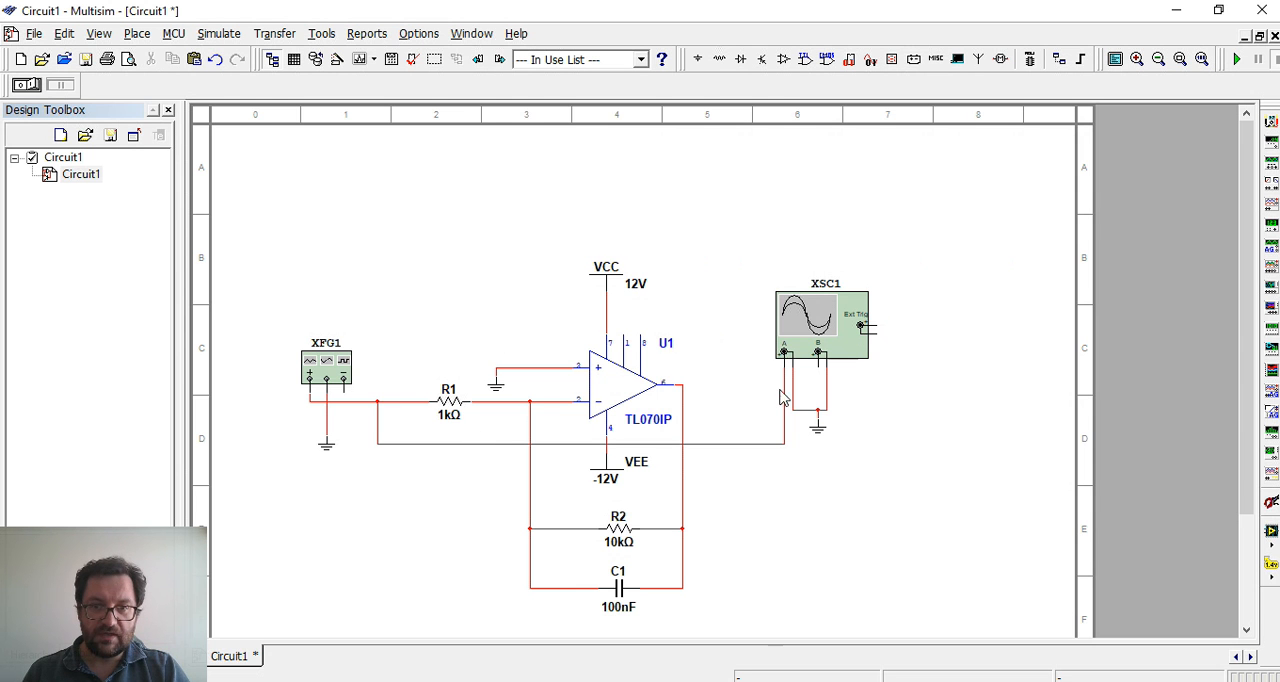
pyautogui.click(684, 382)
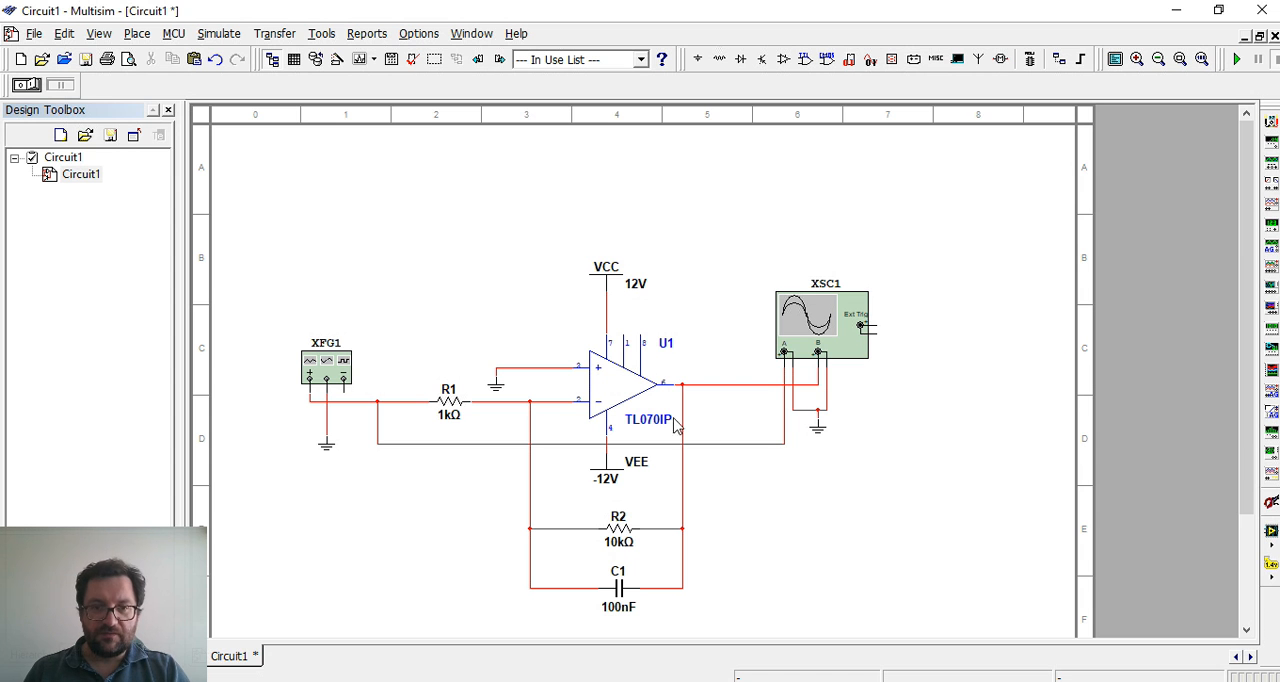
# Open the oscilloscope's window beside the circuit and set the function generator's amplitude to 10 mVp
pyautogui.doubleClick(826, 331)
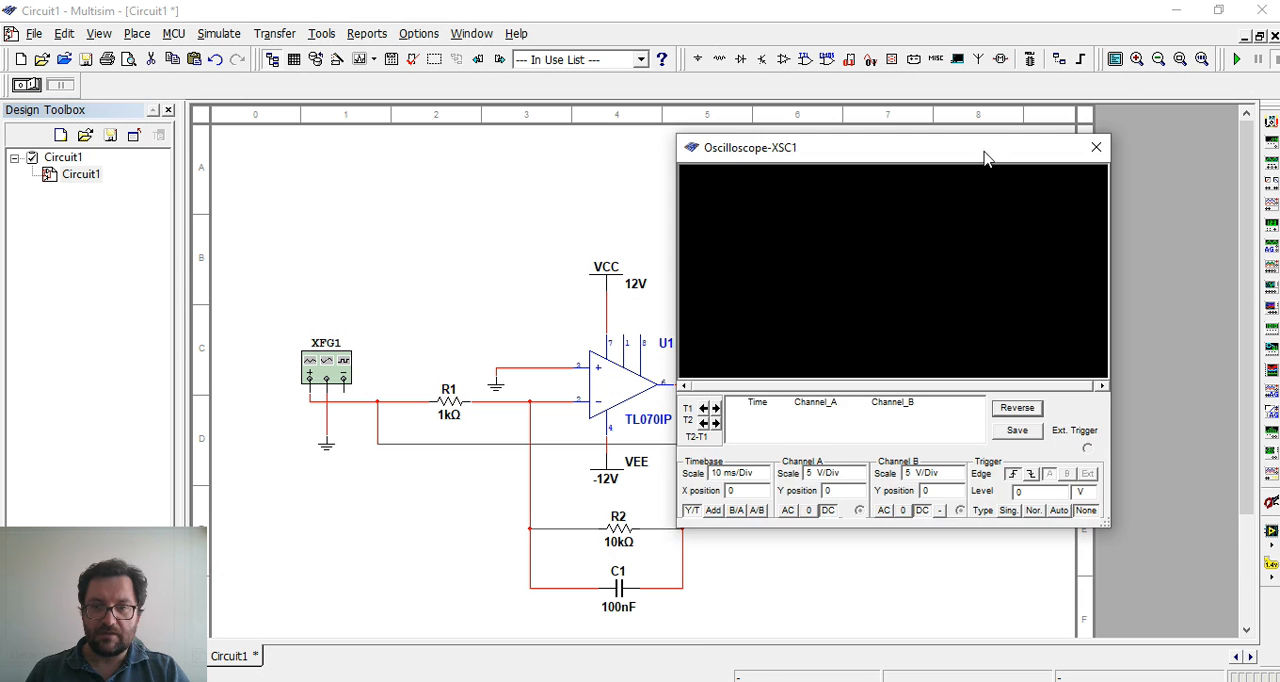
pyautogui.moveTo(985, 156); pyautogui.dragTo(1088, 263)
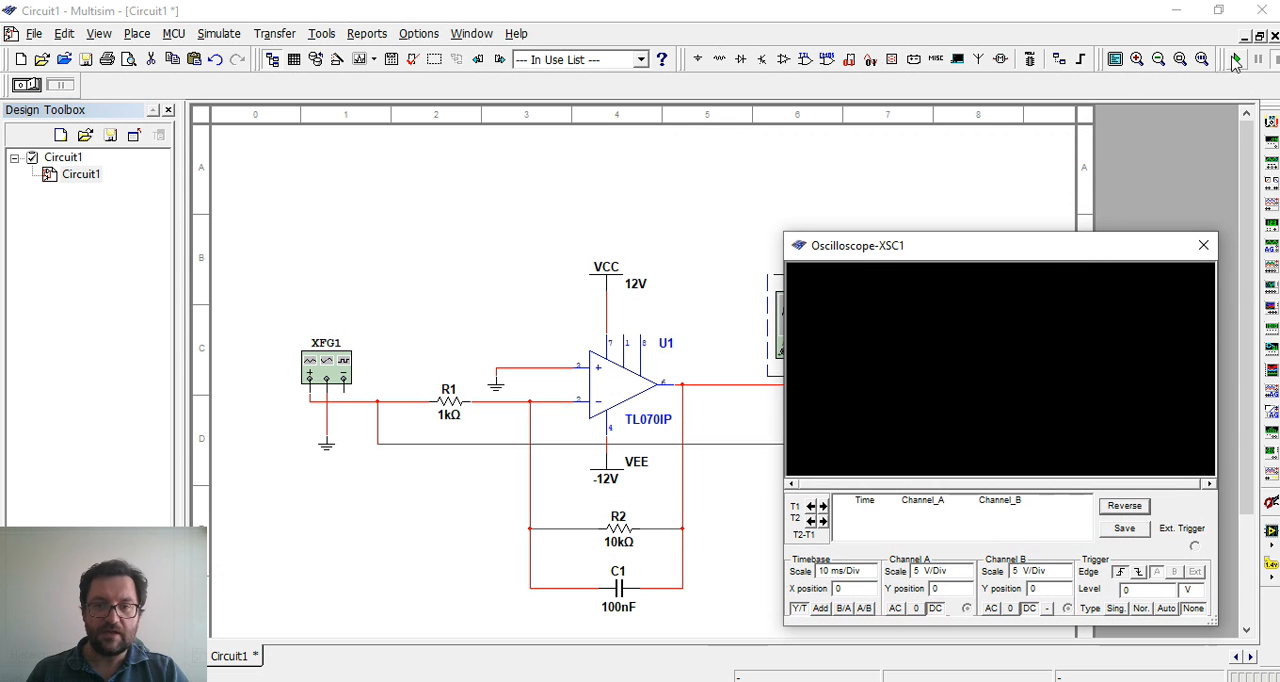
pyautogui.doubleClick(328, 362)
pyautogui.moveTo(311, 430); pyautogui.dragTo(330, 124)
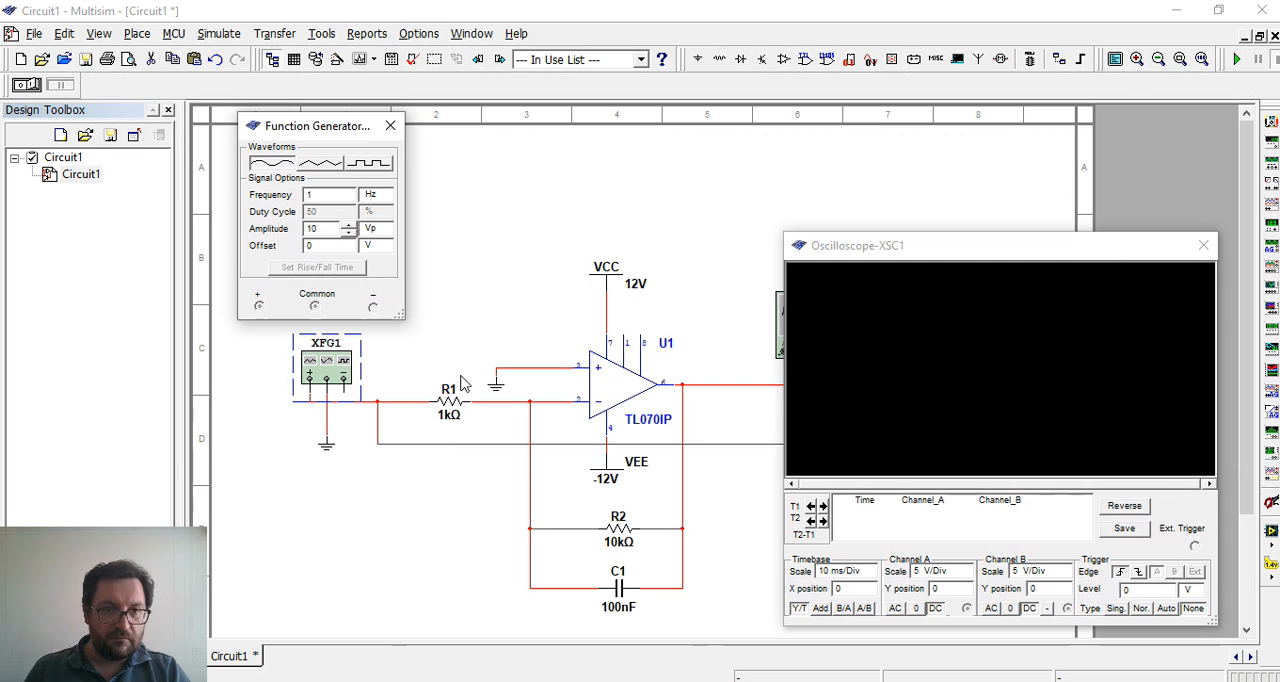
pyautogui.click(326, 229)
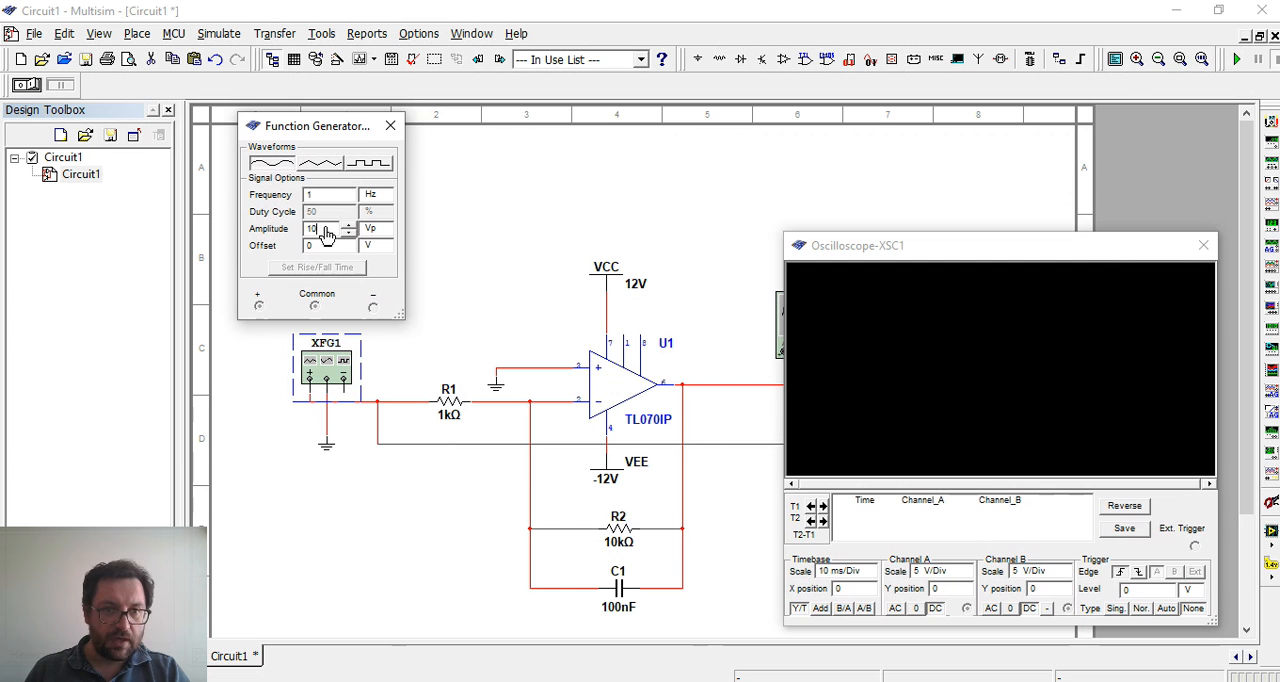
pyautogui.click(378, 230)
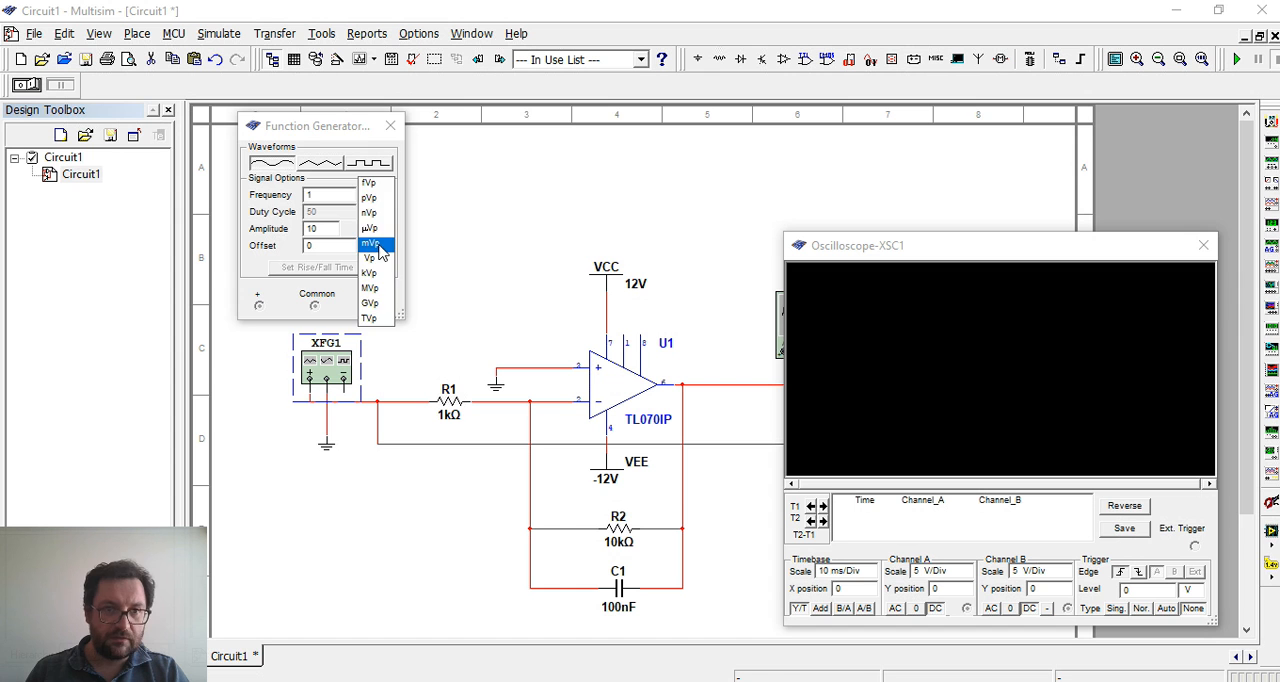
pyautogui.click(383, 247)
pyautogui.click(389, 128)
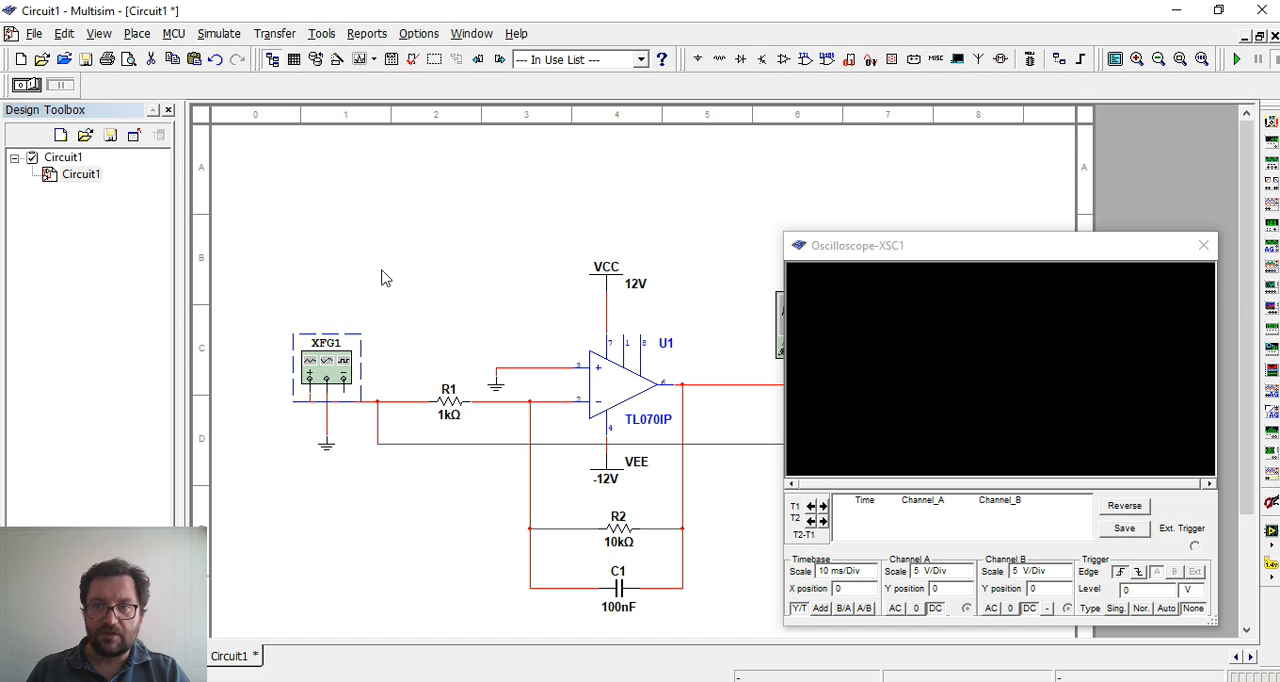
# Run the simulation, set the oscilloscope's channel A and B scales to 500 mV/Div, and stop the run
pyautogui.click(1236, 61)
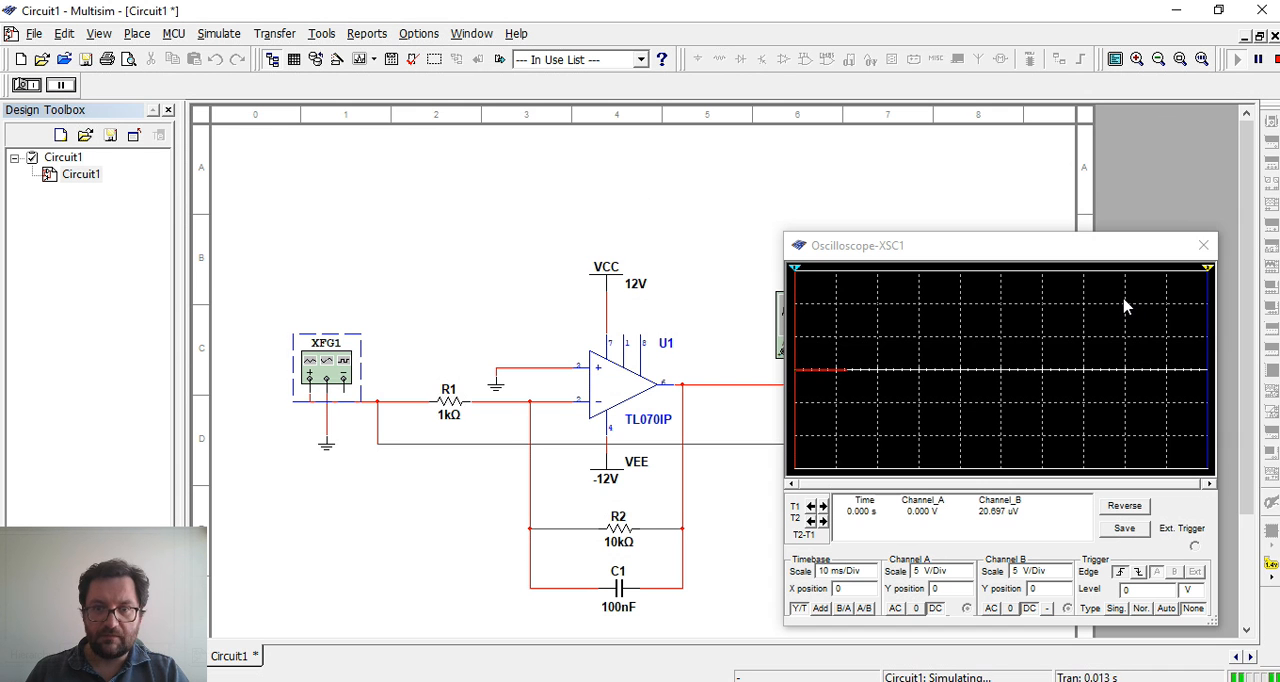
pyautogui.moveTo(1078, 258); pyautogui.dragTo(948, 203)
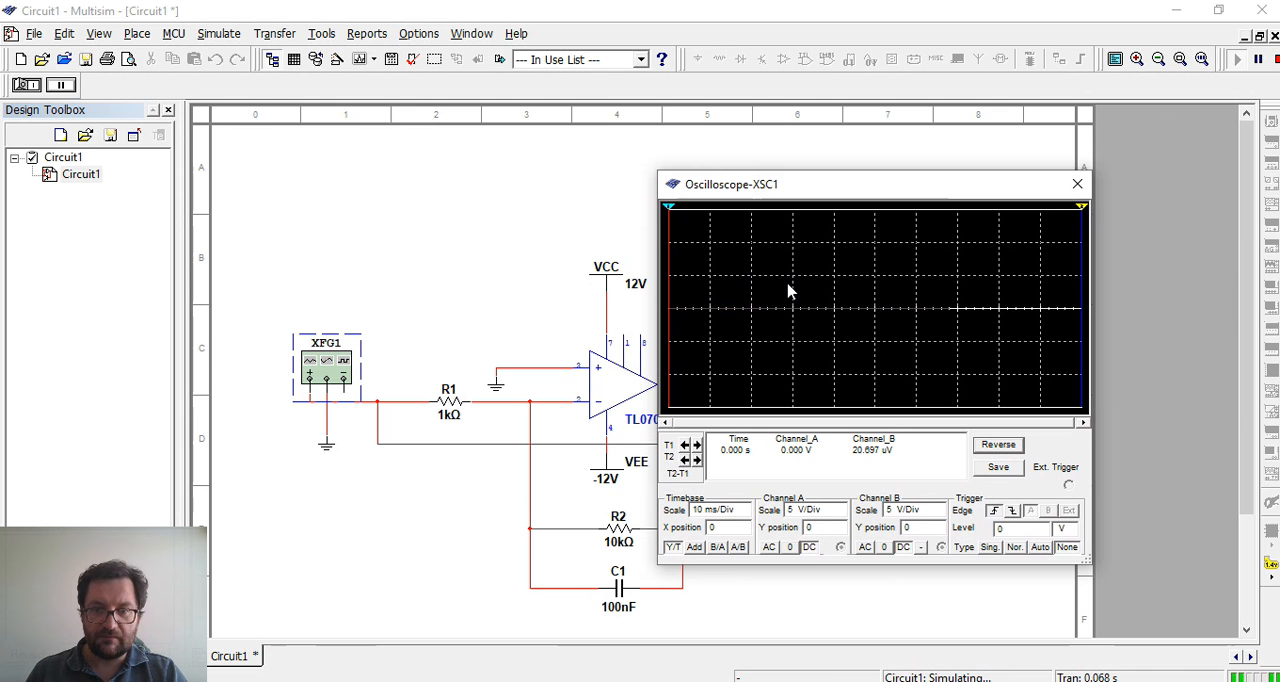
pyautogui.click(838, 513)
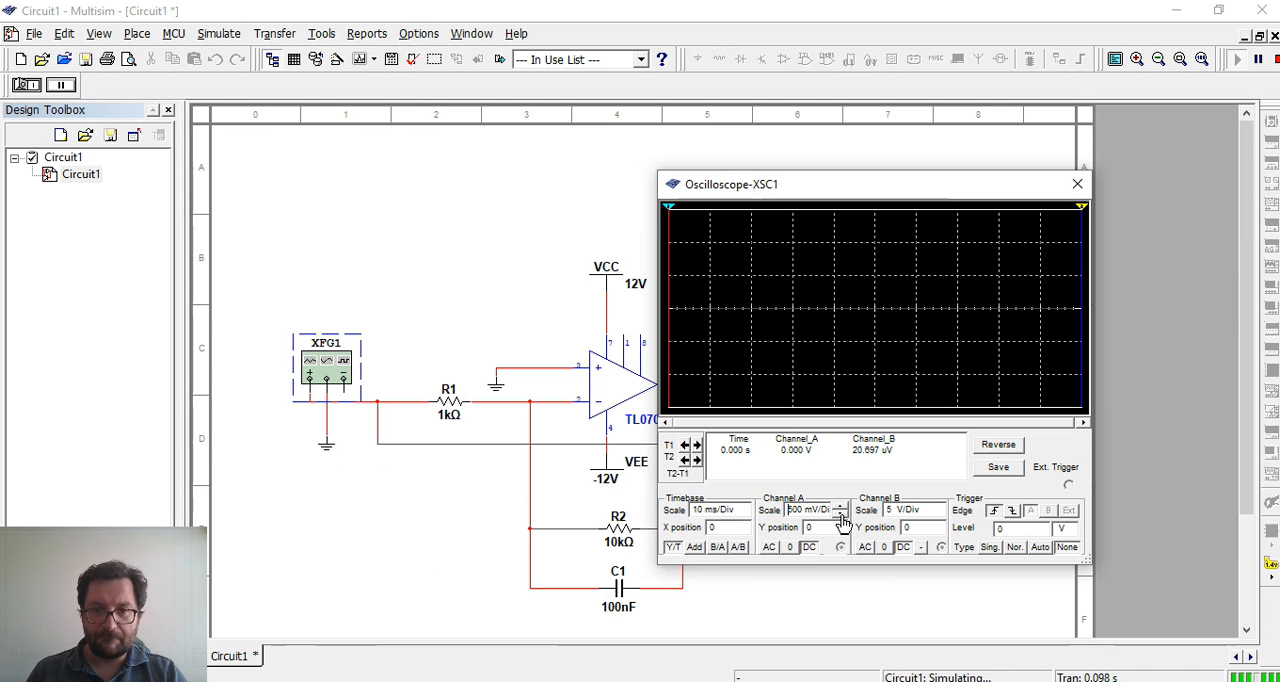
pyautogui.click(939, 515)
pyautogui.click(939, 515)
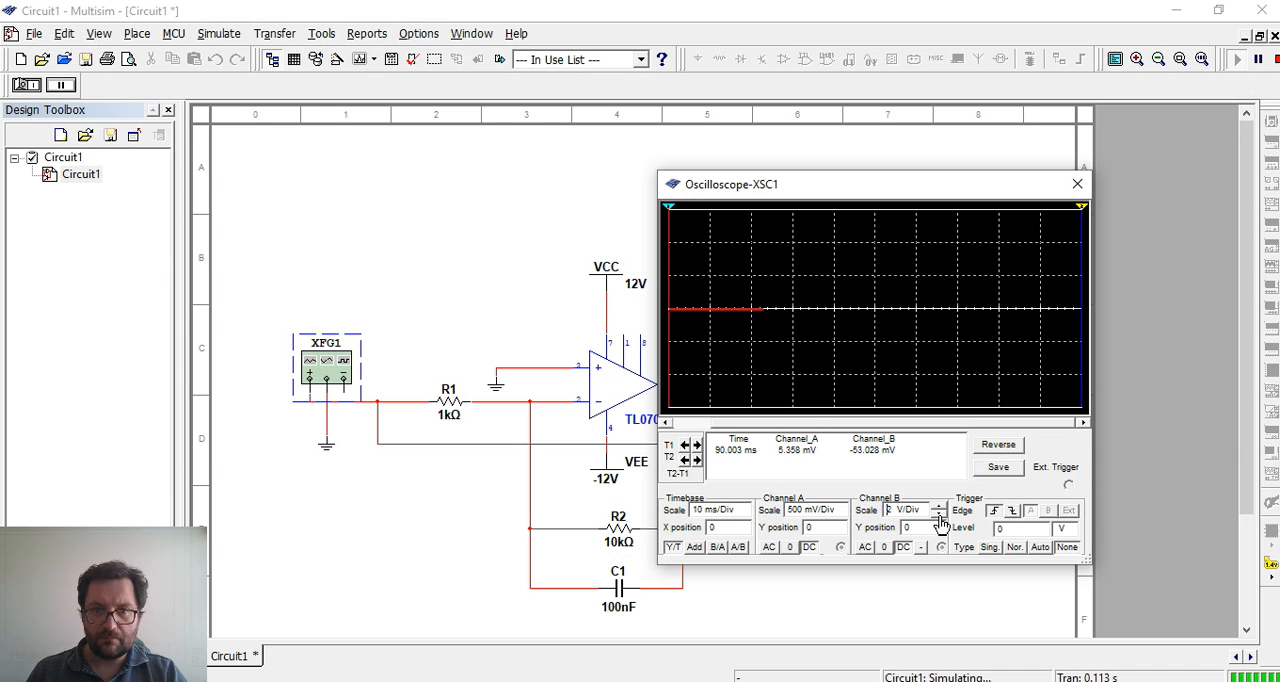
pyautogui.click(939, 516)
pyautogui.click(939, 516)
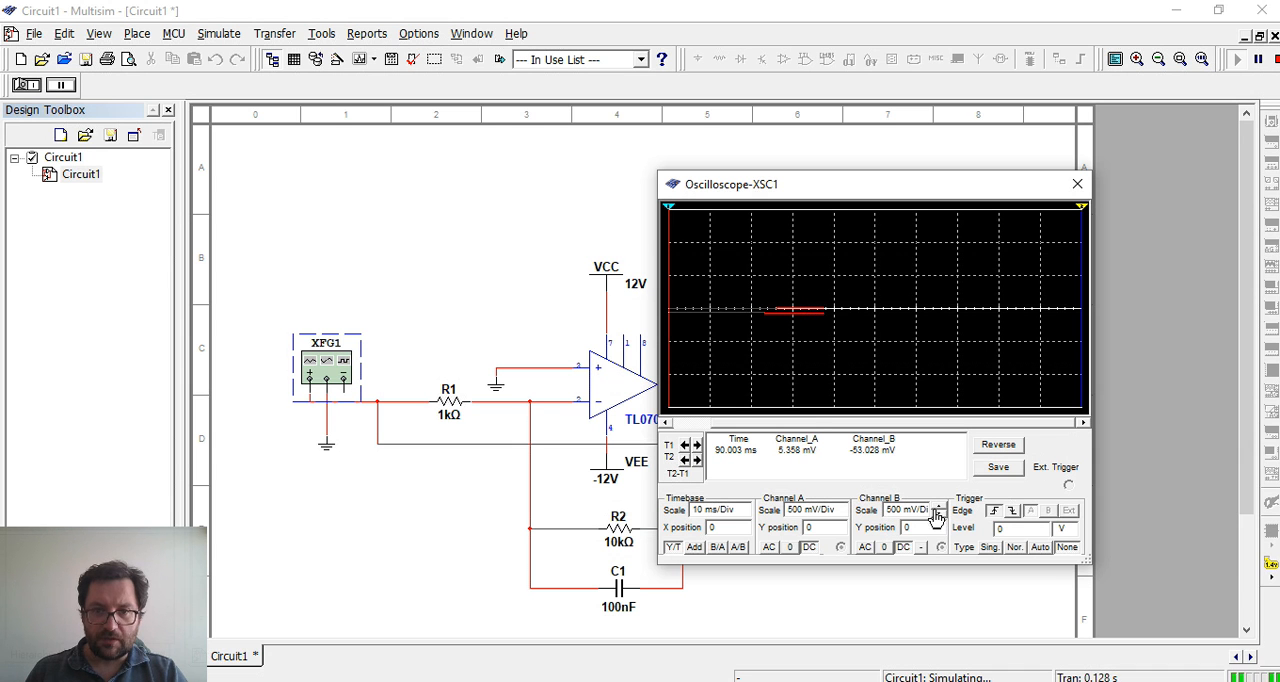
pyautogui.click(742, 515)
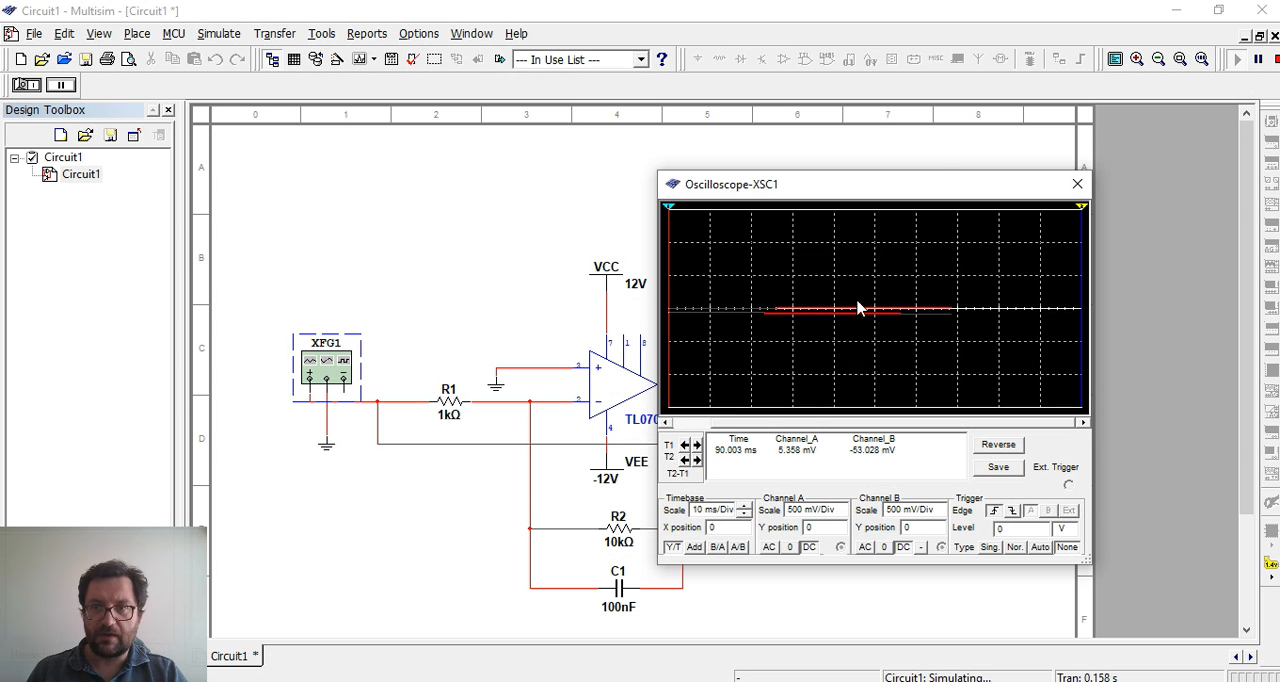
pyautogui.click(1274, 62)
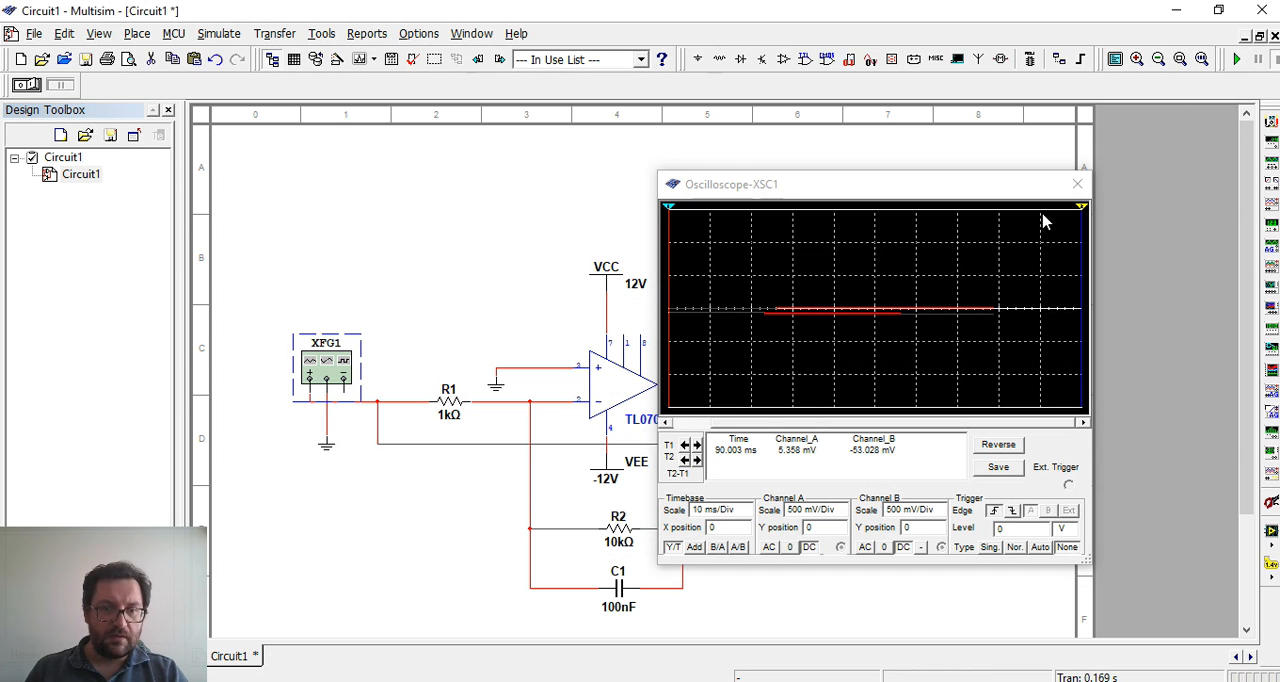
# Set the function generator's frequency to 1 kHz and close its settings
pyautogui.doubleClick(311, 373)
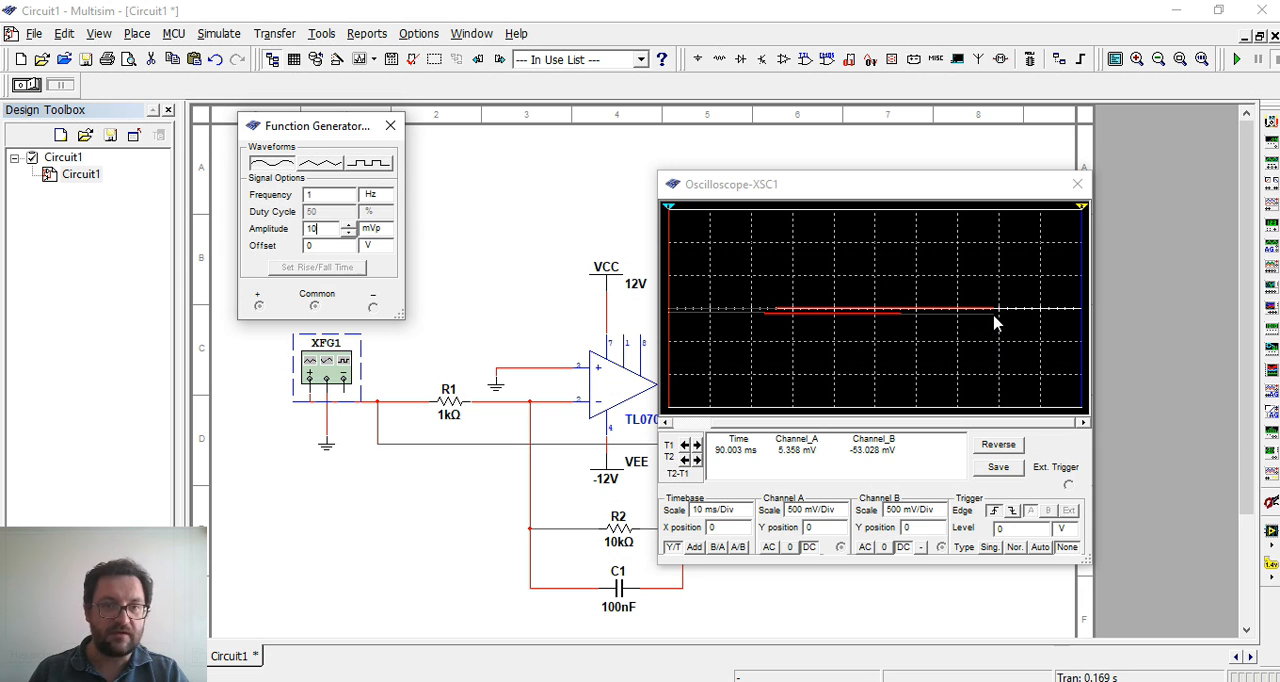
pyautogui.click(337, 198)
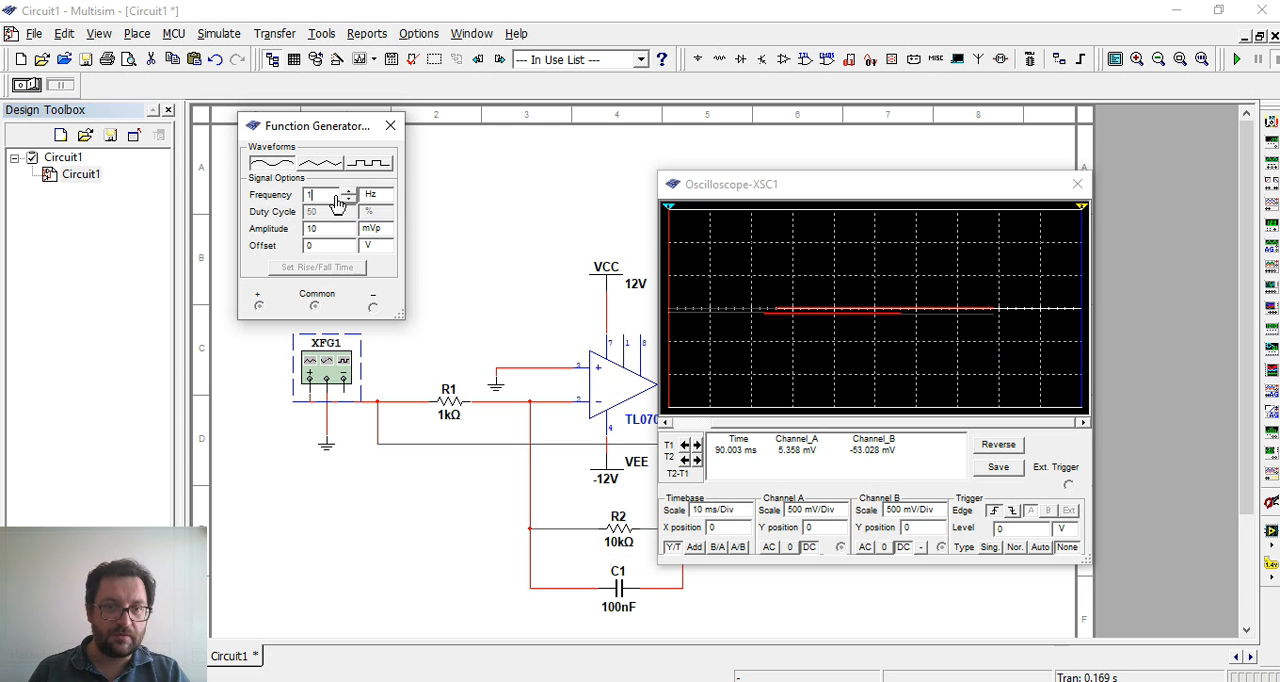
pyautogui.click(377, 195)
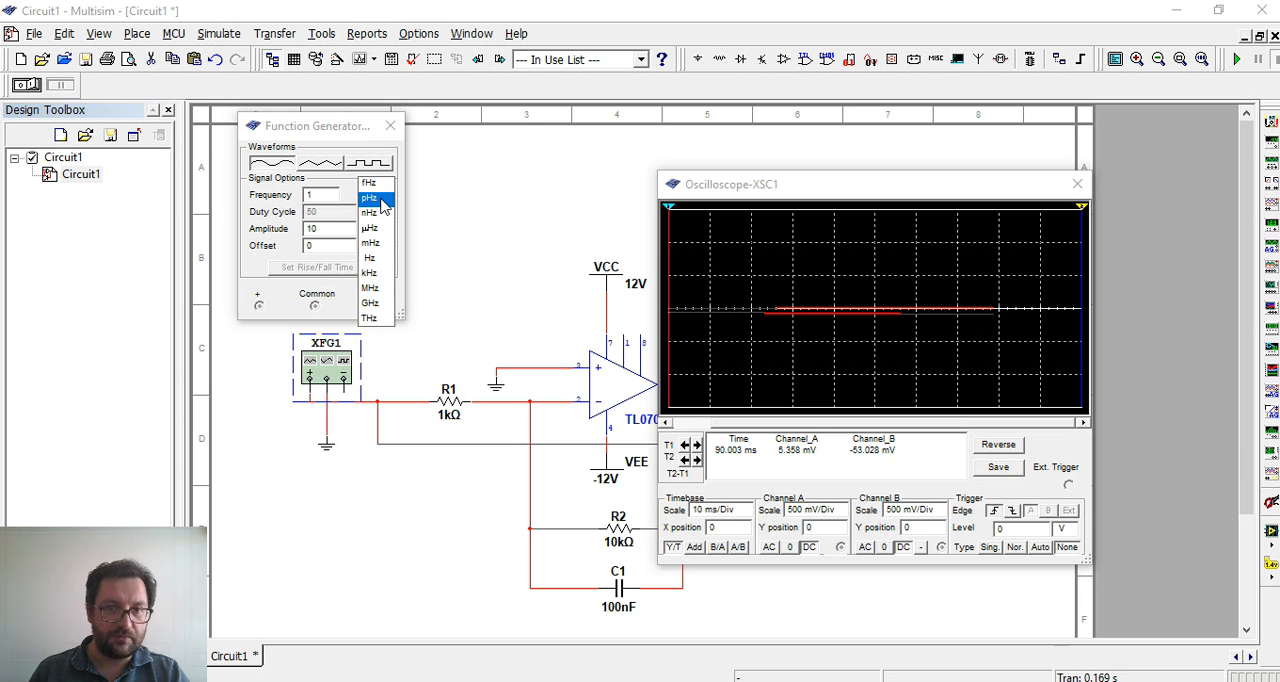
pyautogui.click(387, 276)
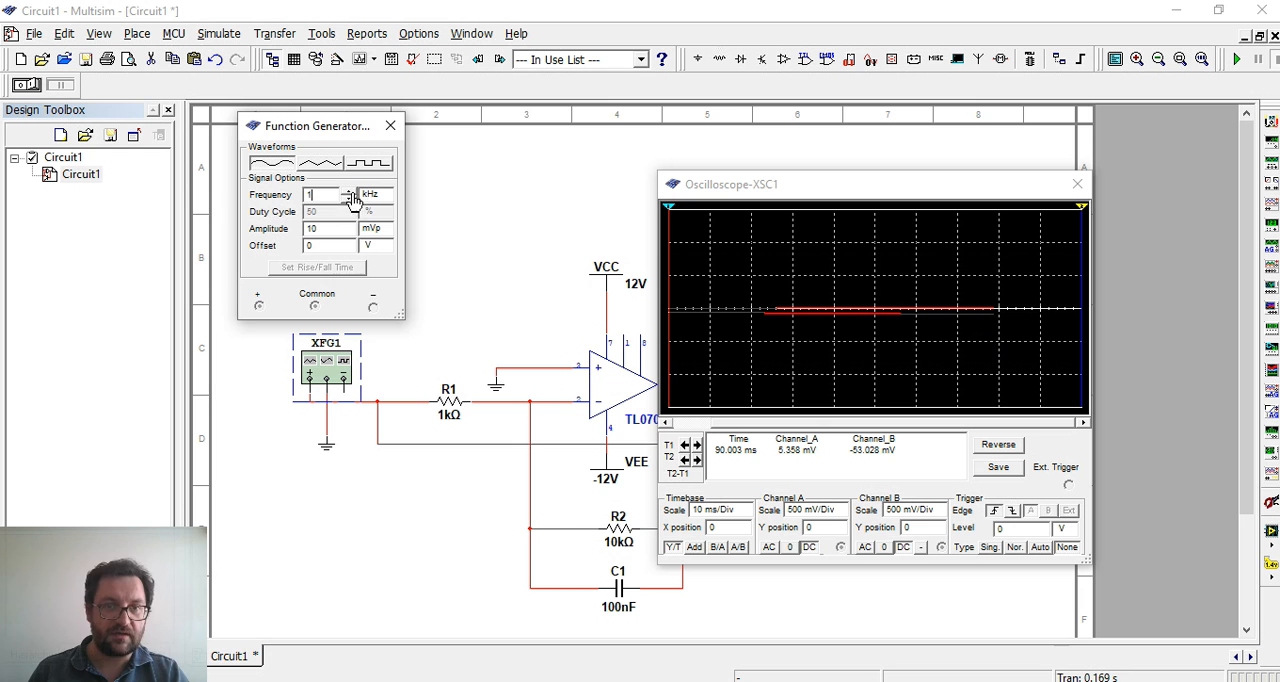
pyautogui.click(390, 126)
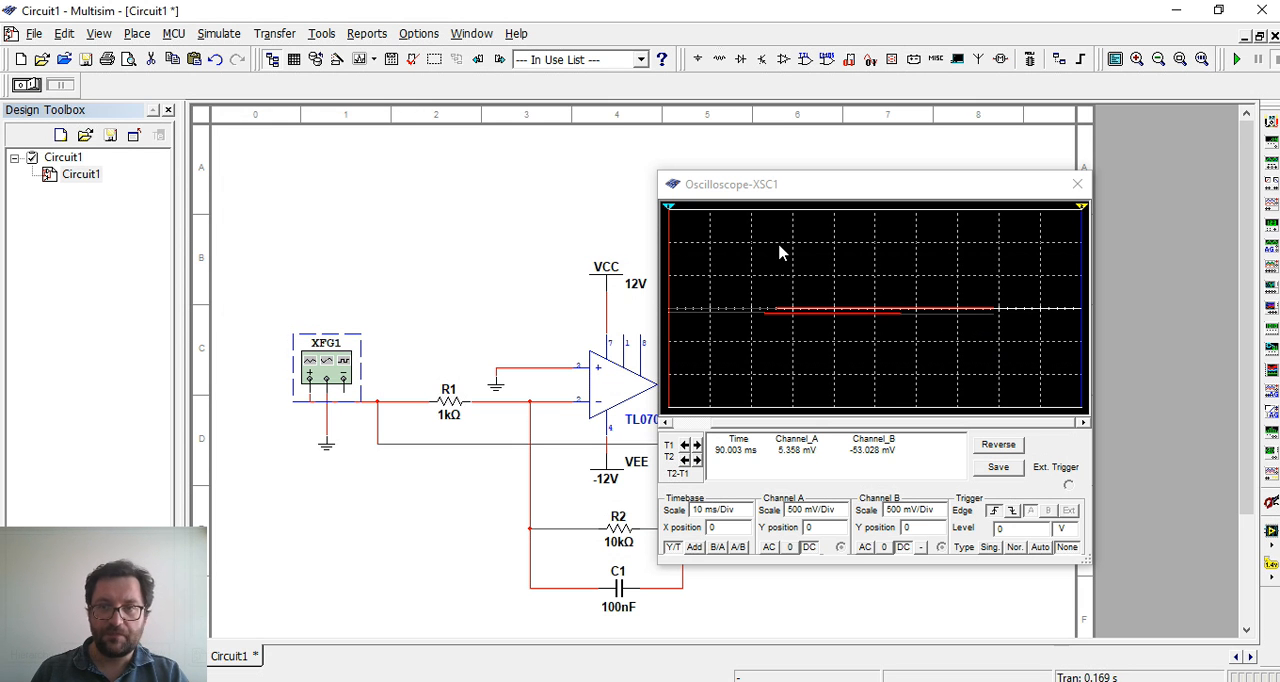
# Restart the simulation and set the oscilloscope's channel A scale to 10 mV/Div
pyautogui.click(1237, 59)
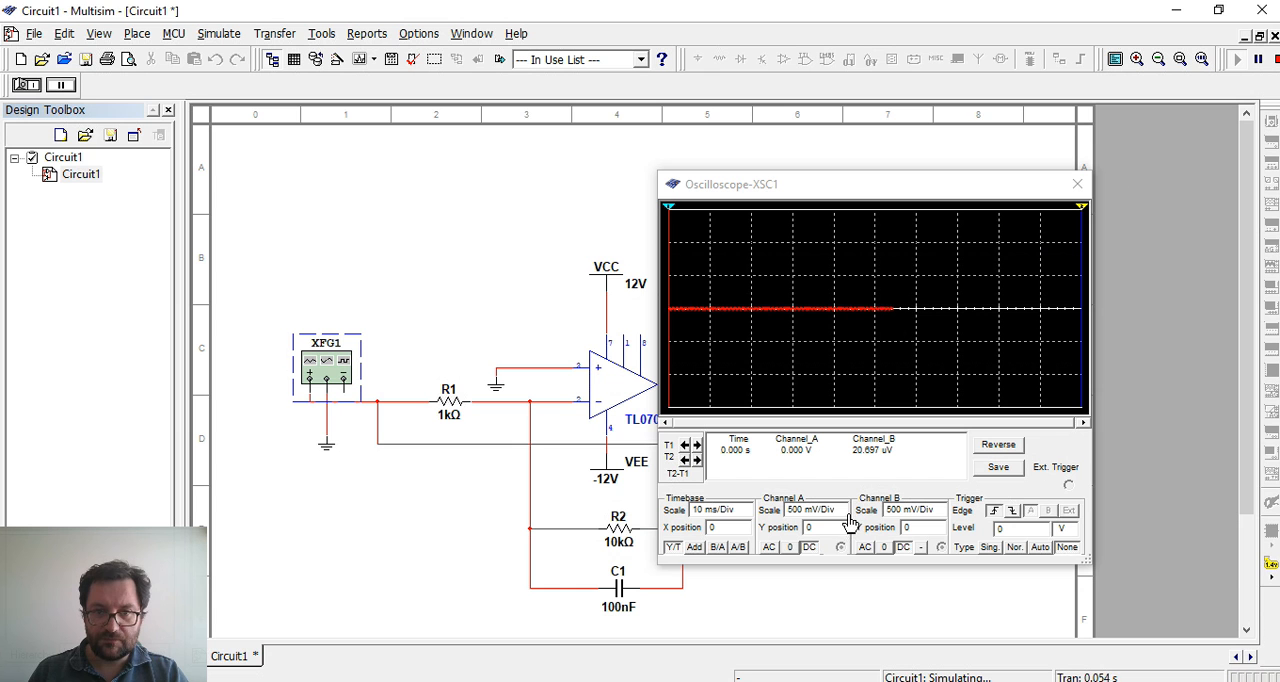
pyautogui.click(840, 515)
pyautogui.click(840, 515)
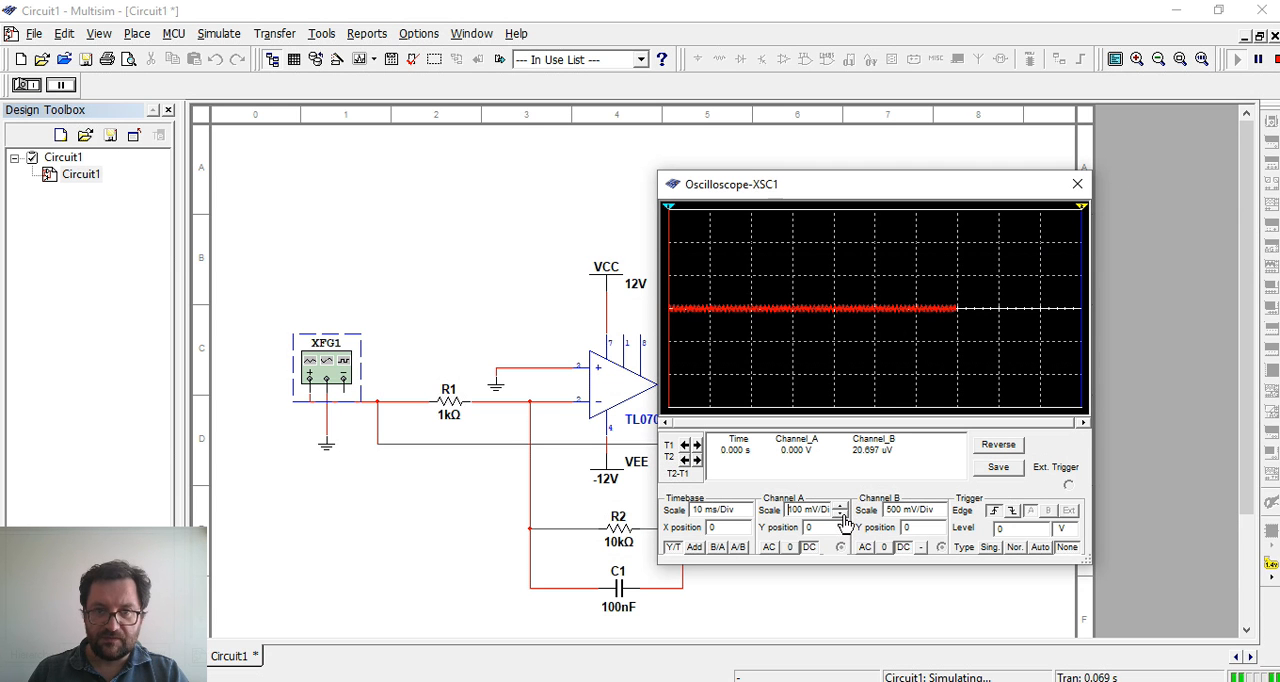
pyautogui.click(840, 515)
pyautogui.click(840, 515)
pyautogui.click(840, 515)
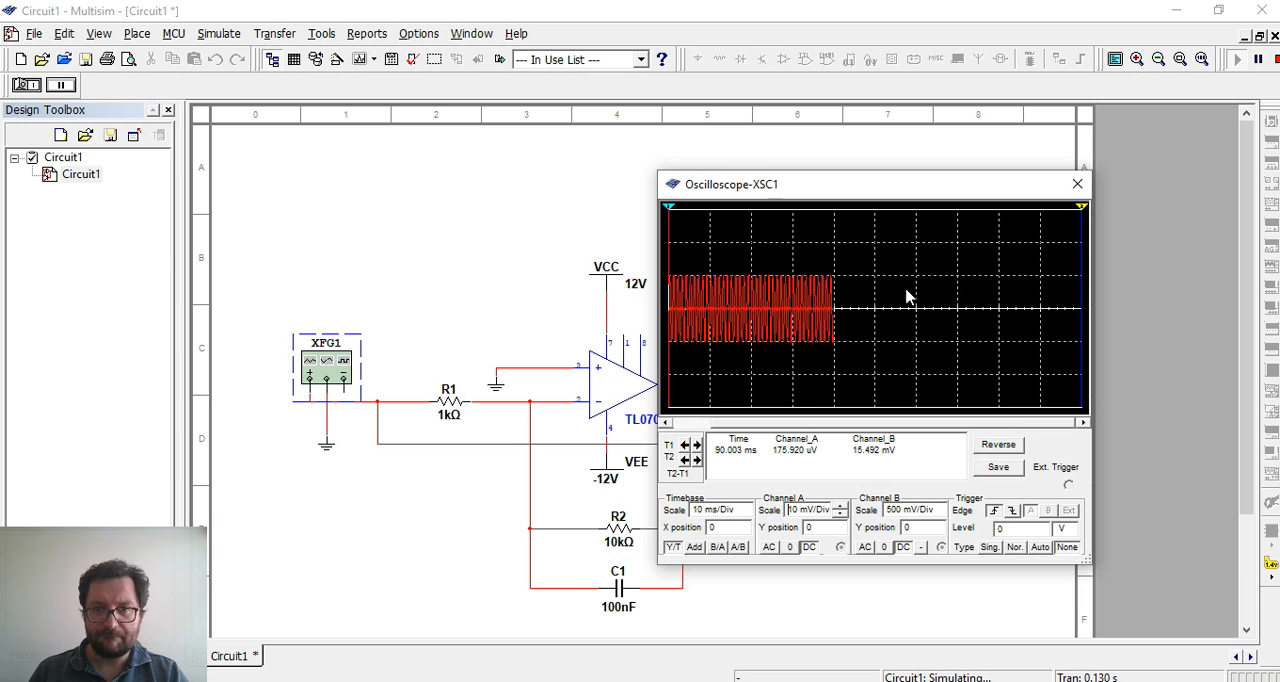
# Set the oscilloscope's channel B scale to 20 mV/Div
pyautogui.click(940, 512)
pyautogui.click(940, 515)
pyautogui.click(940, 515)
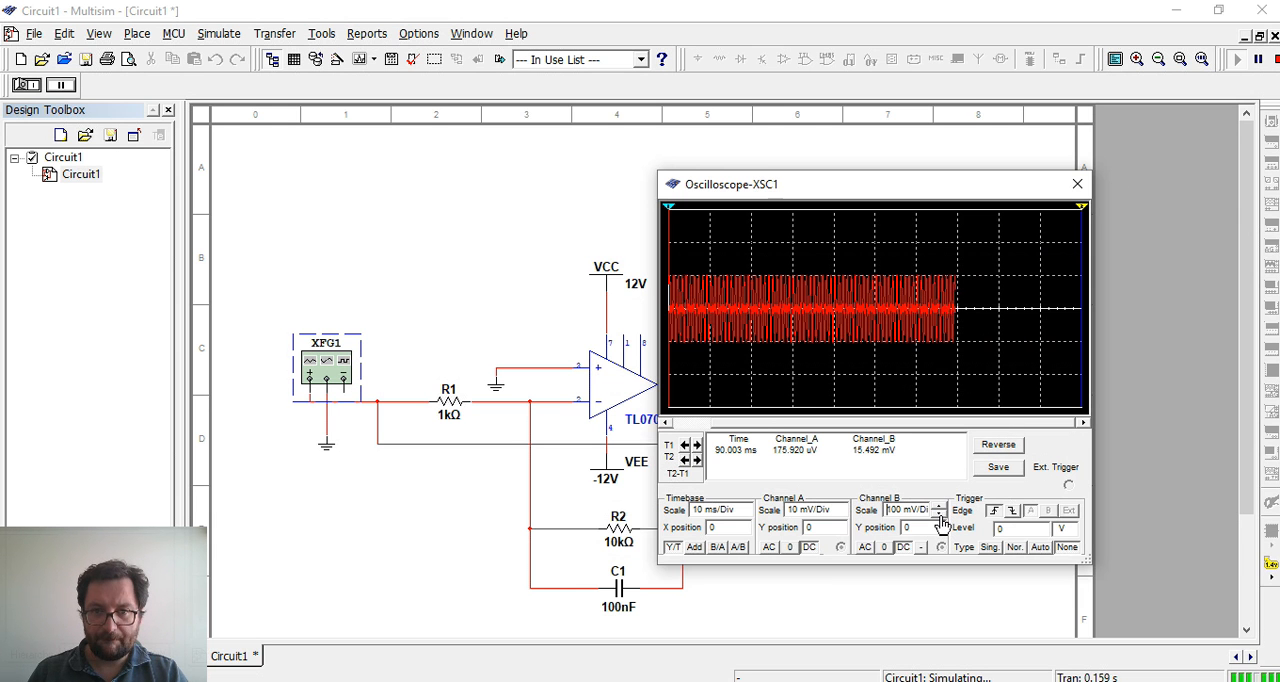
pyautogui.click(940, 515)
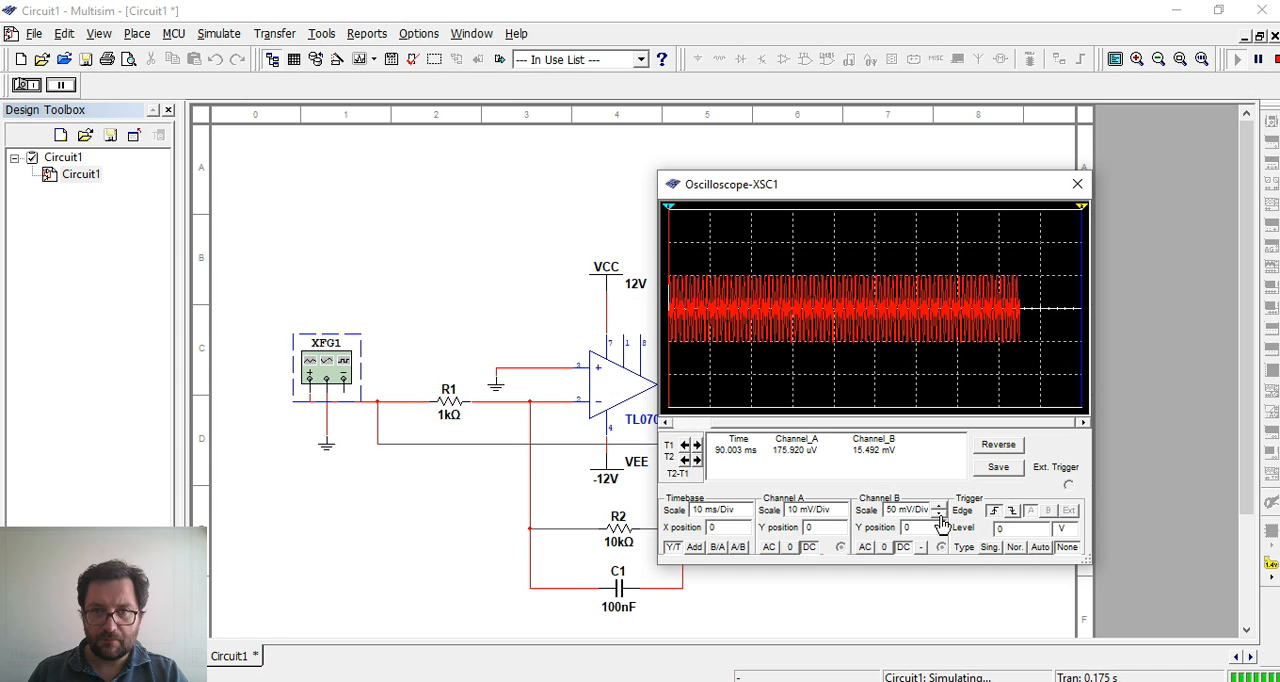
pyautogui.click(940, 515)
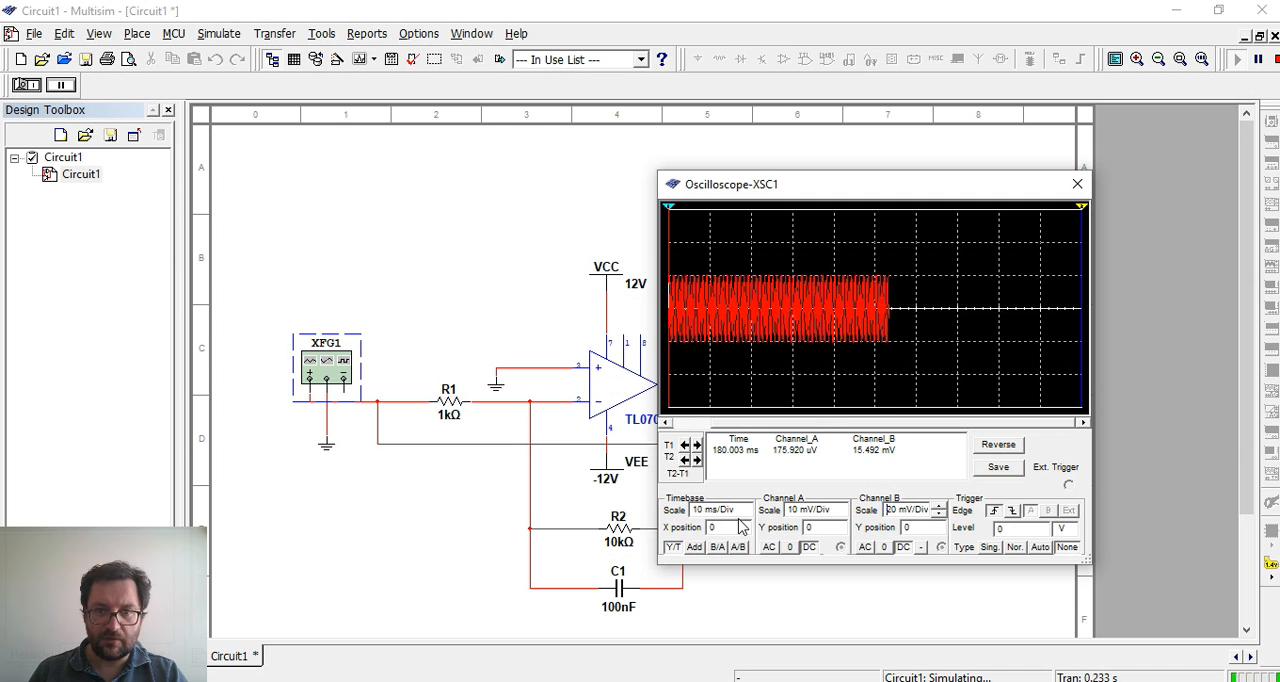
# Set the oscilloscope's timebase to 500 us/Div and move its window clear of the op-amp
pyautogui.click(745, 515)
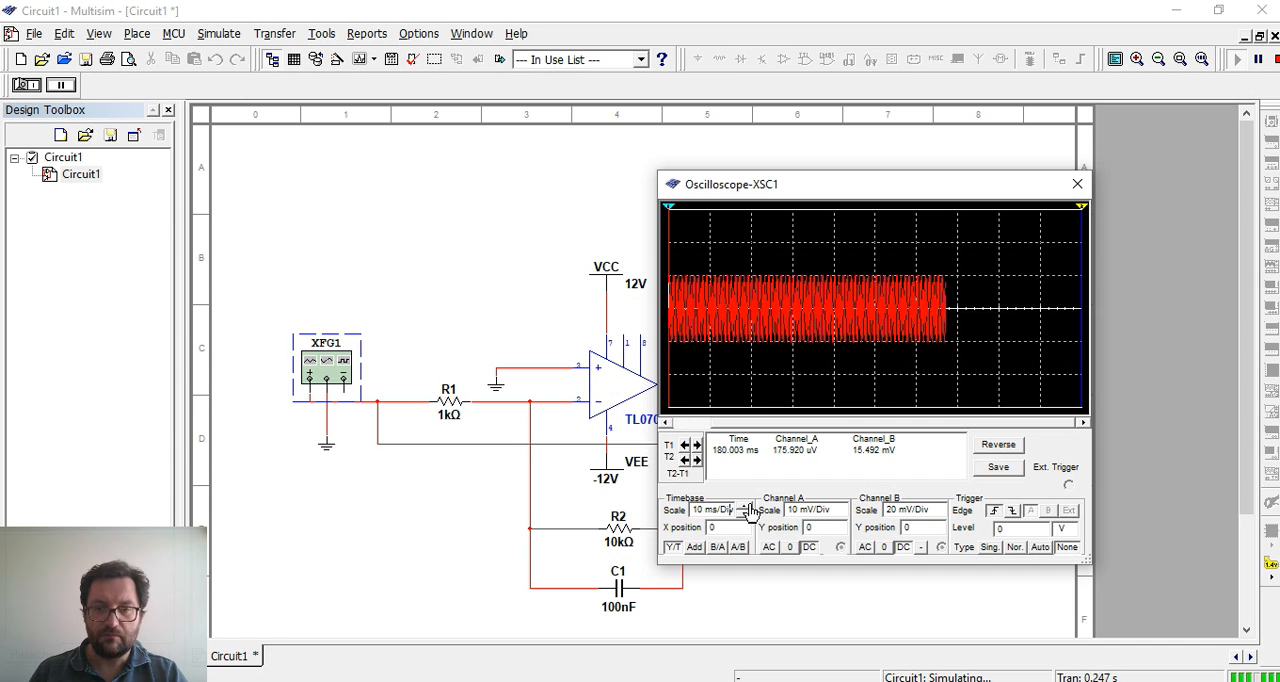
pyautogui.click(745, 514)
pyautogui.click(745, 514)
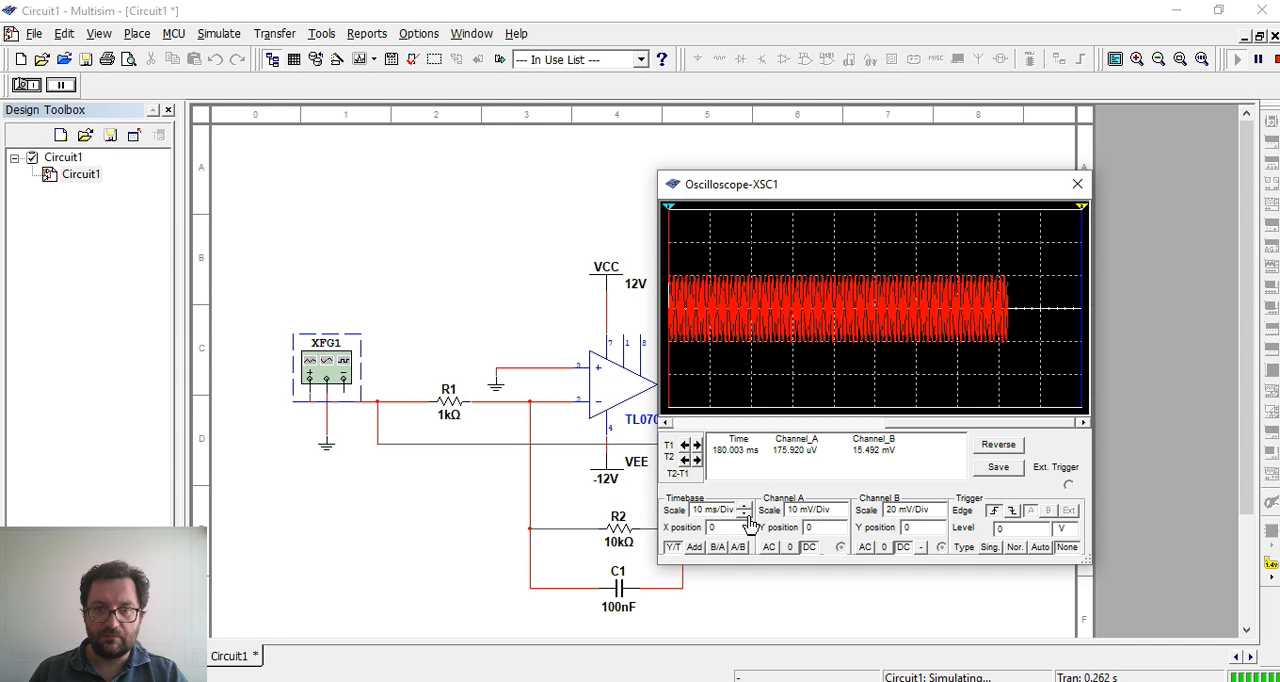
pyautogui.click(745, 514)
pyautogui.click(745, 514)
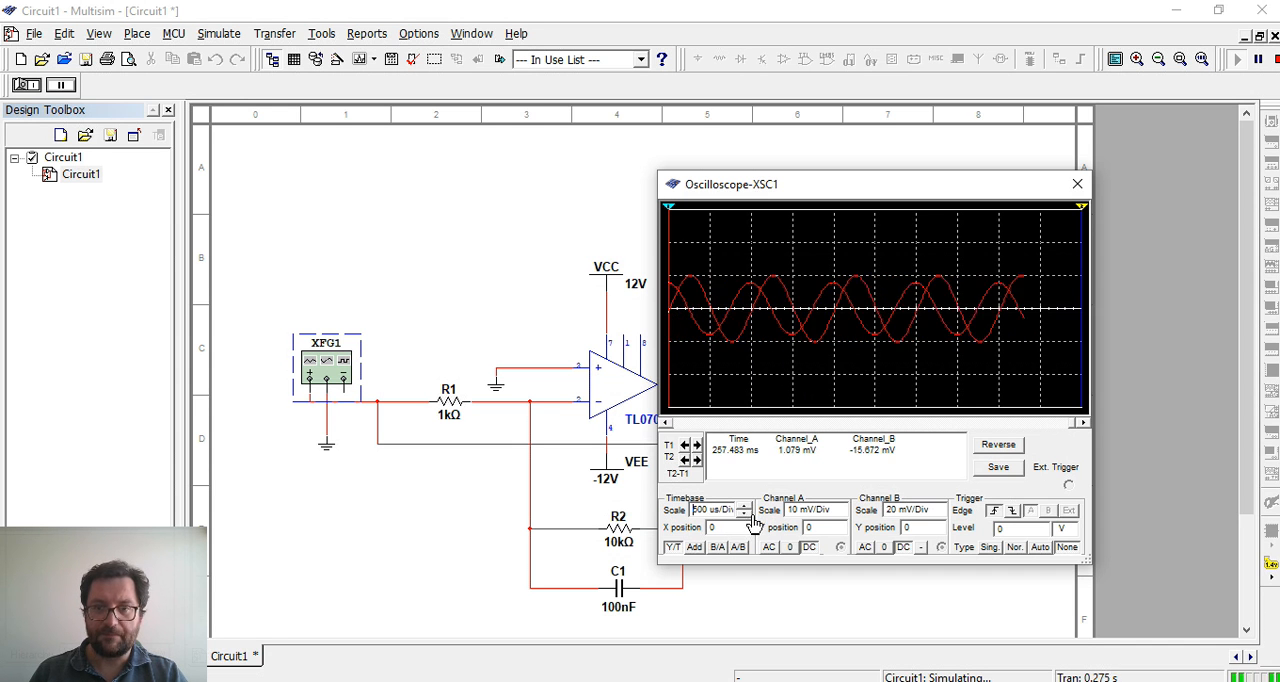
pyautogui.moveTo(952, 186); pyautogui.dragTo(1006, 234)
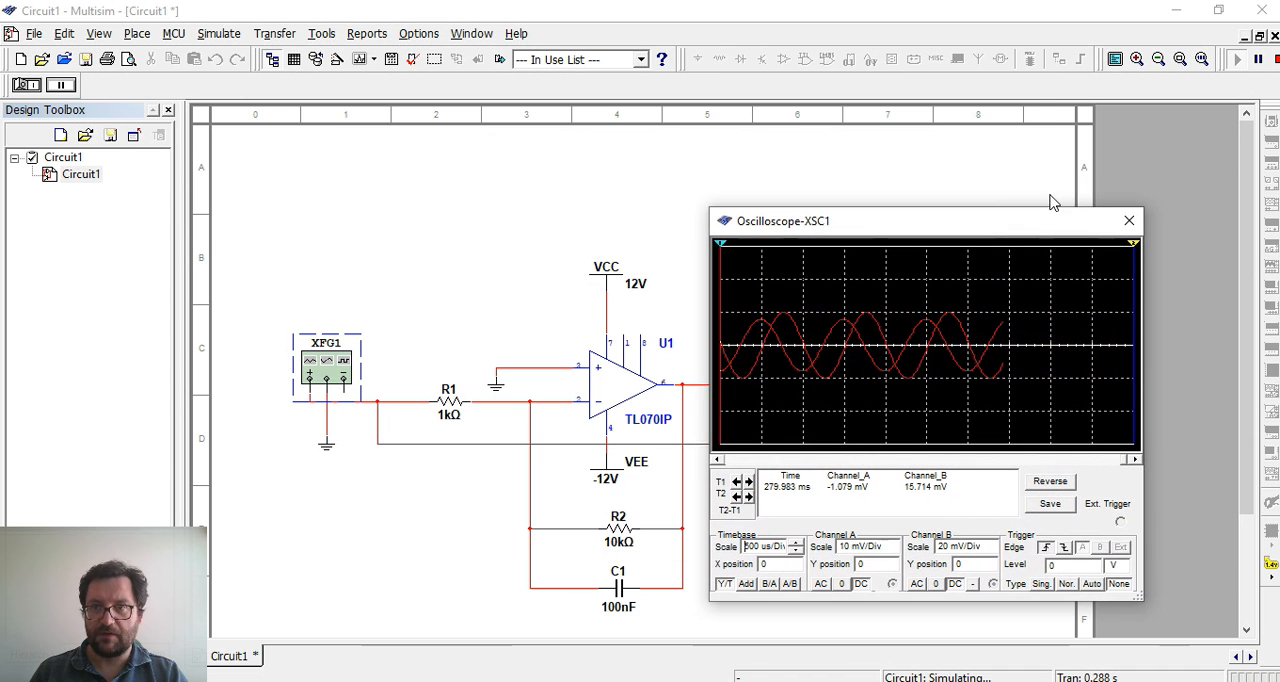
# Pause and resume the simulation twice to examine the input and output waveforms on the oscilloscope
pyautogui.click(1258, 59)
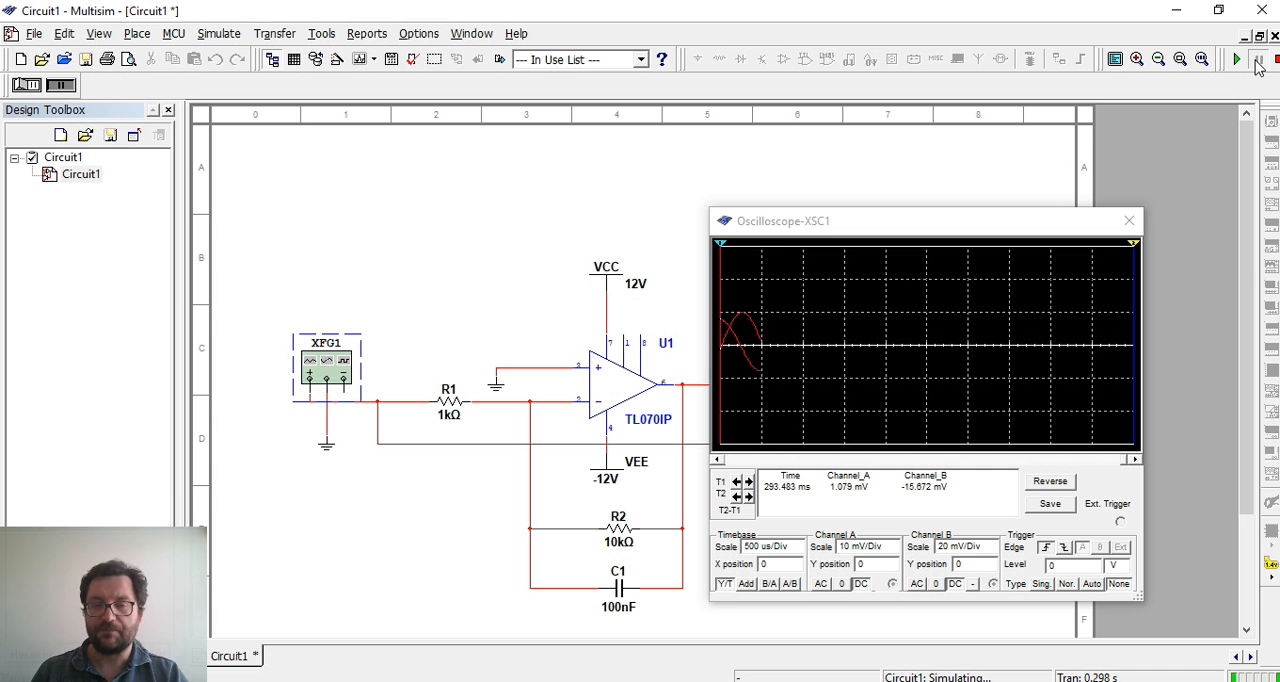
pyautogui.click(1258, 59)
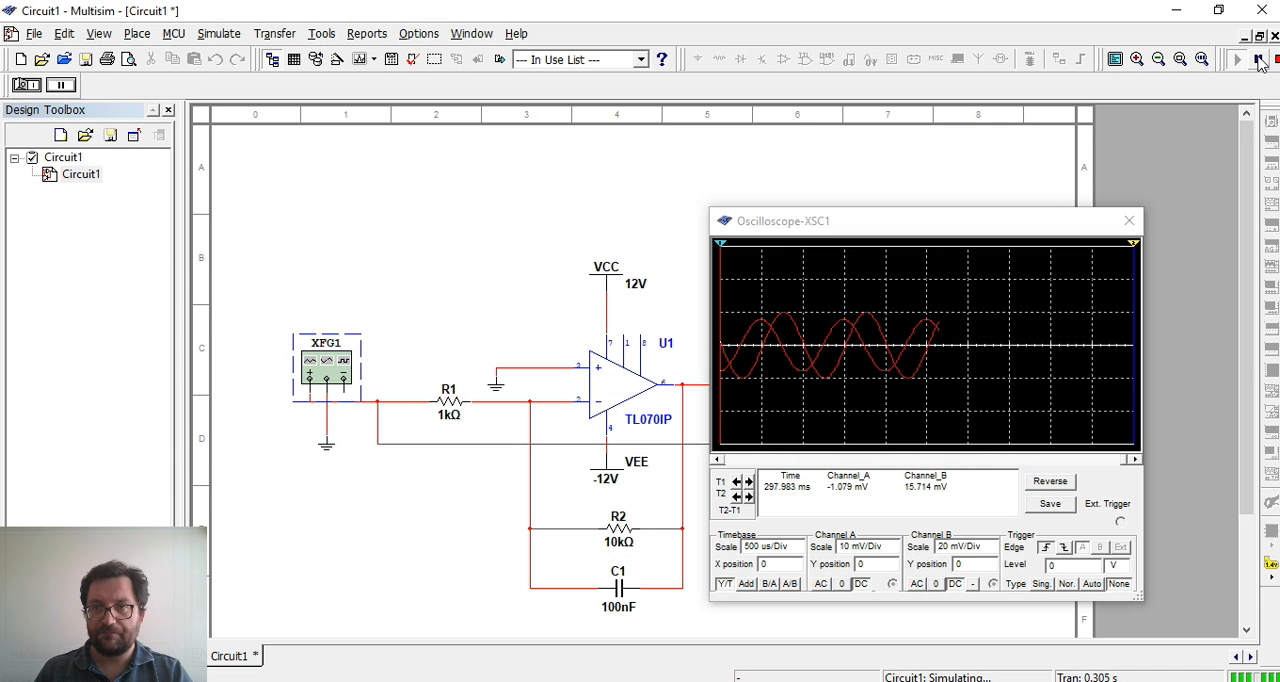
pyautogui.click(1260, 62)
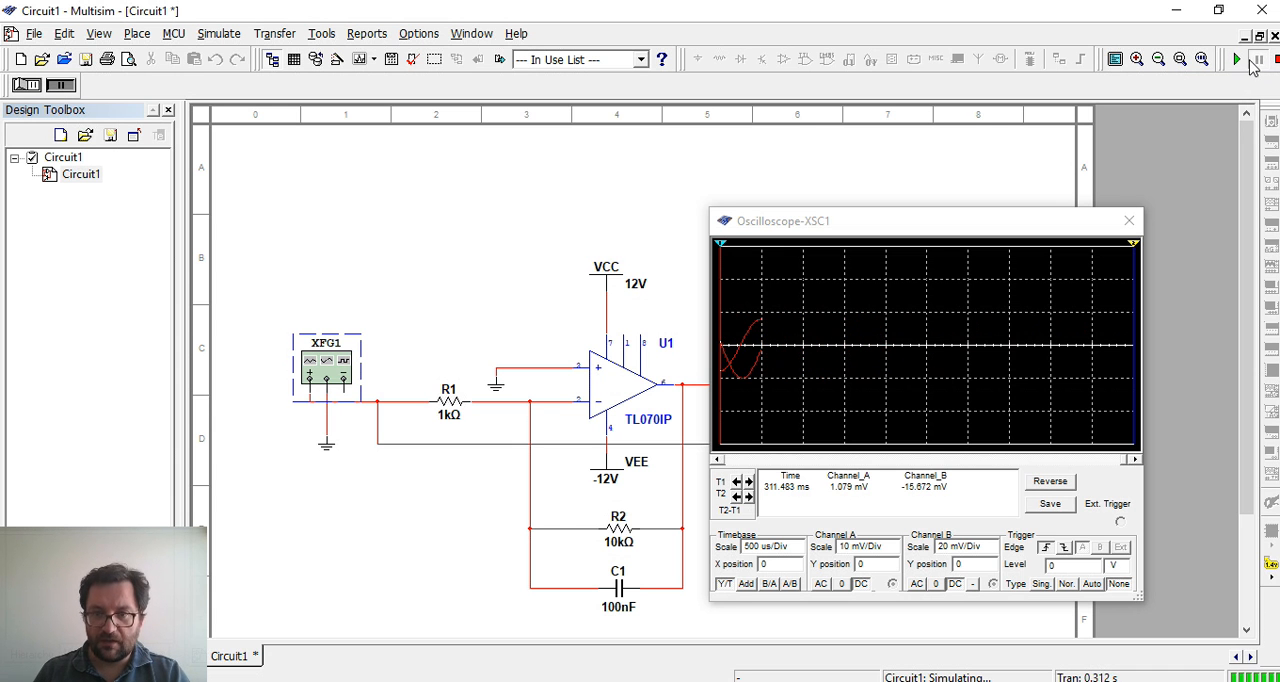
pyautogui.click(1251, 61)
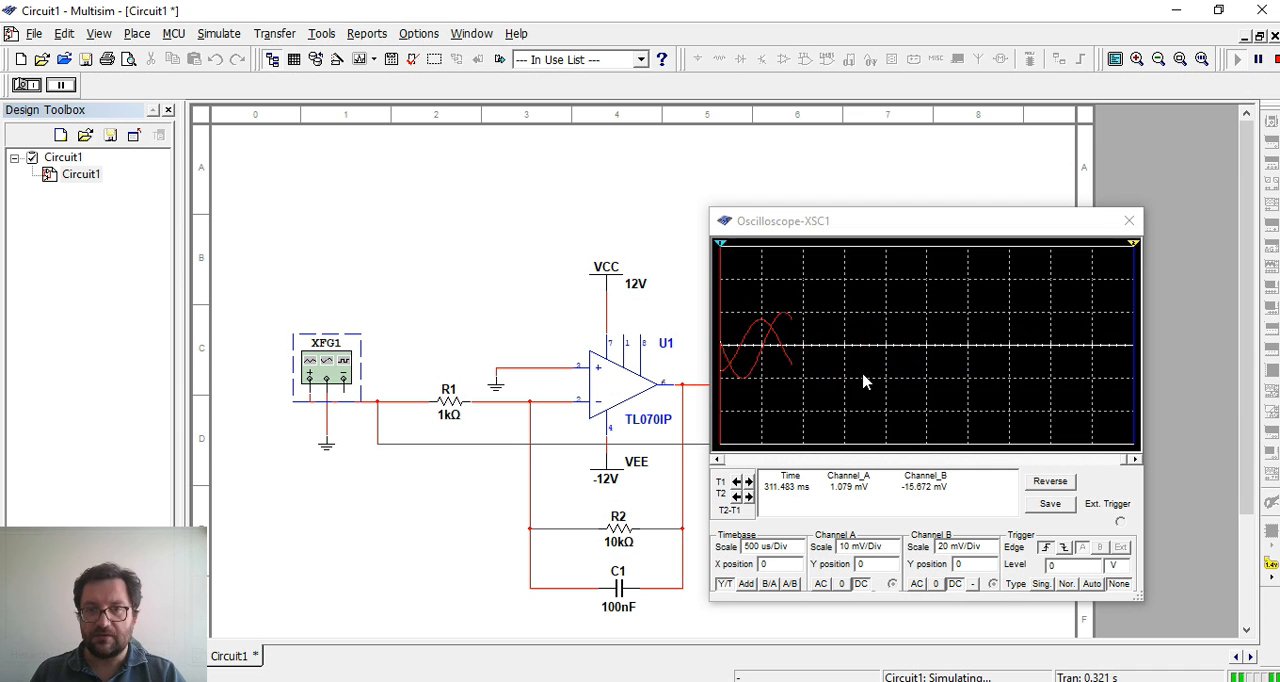
# Pause the simulation and set the oscilloscope's trigger type to Normal
pyautogui.click(1260, 62)
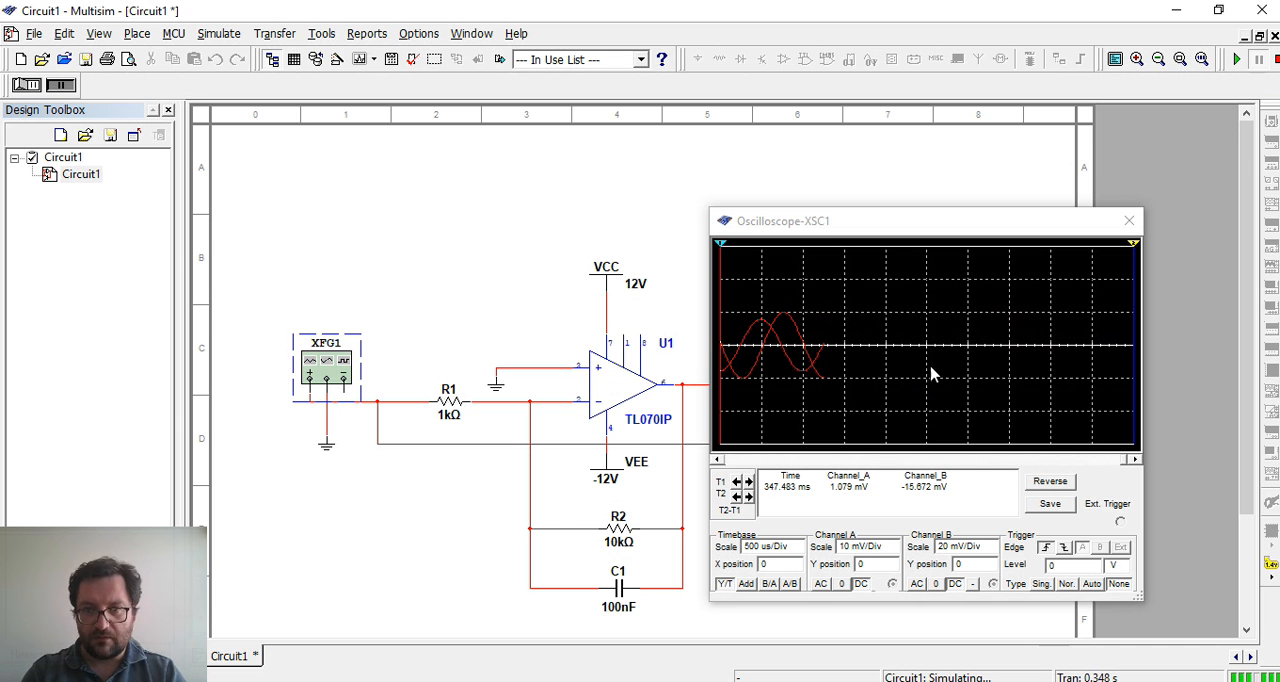
pyautogui.click(1066, 567)
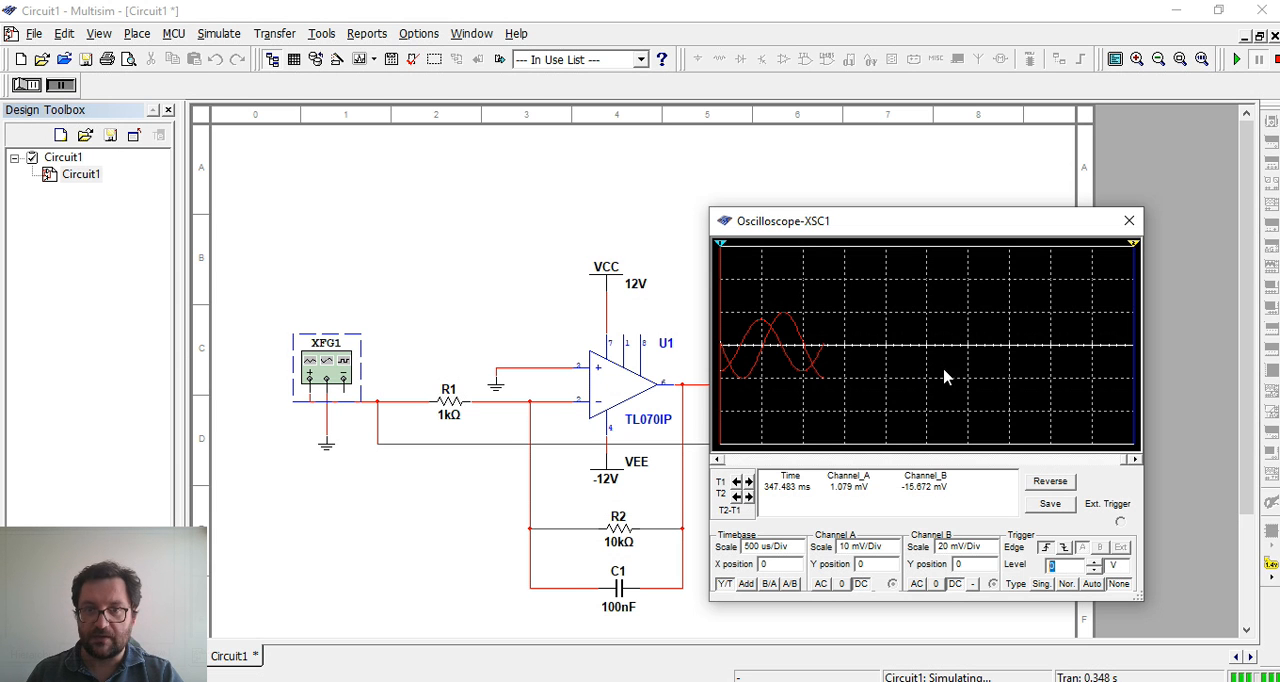
pyautogui.click(1066, 584)
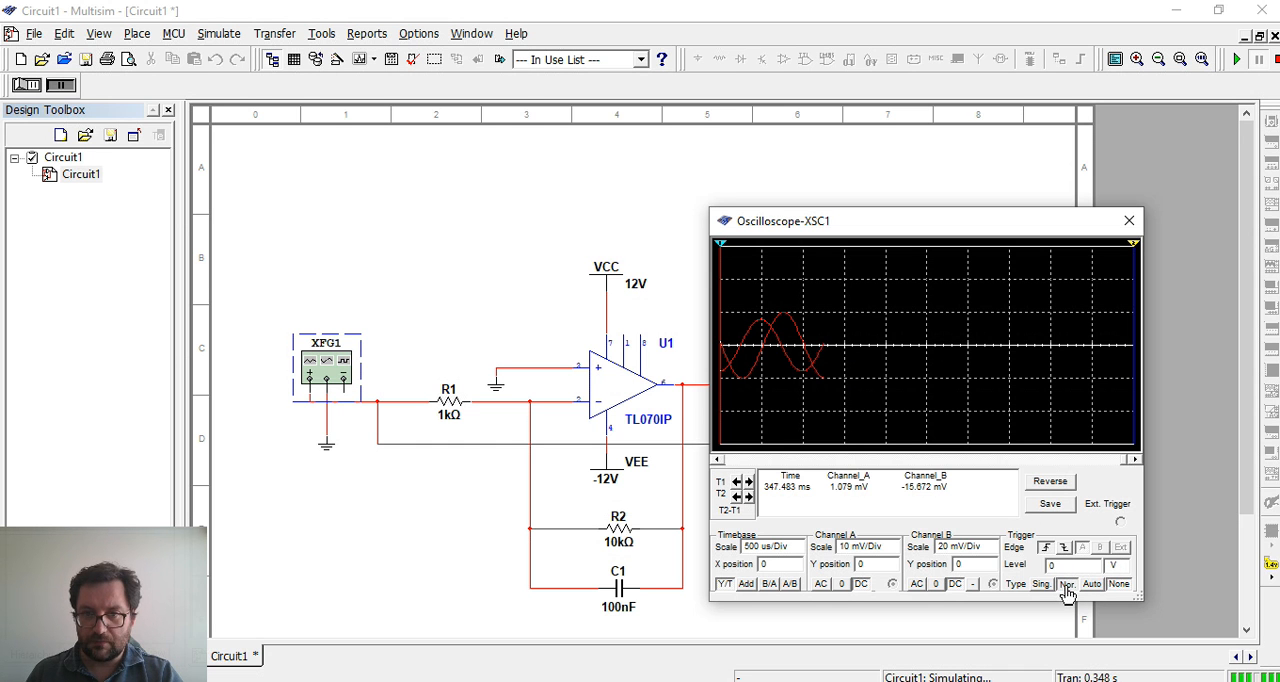
# Resume the simulation, compare the Single and Normal trigger types on the oscilloscope, ending on Normal, and close the oscilloscope
pyautogui.click(1238, 62)
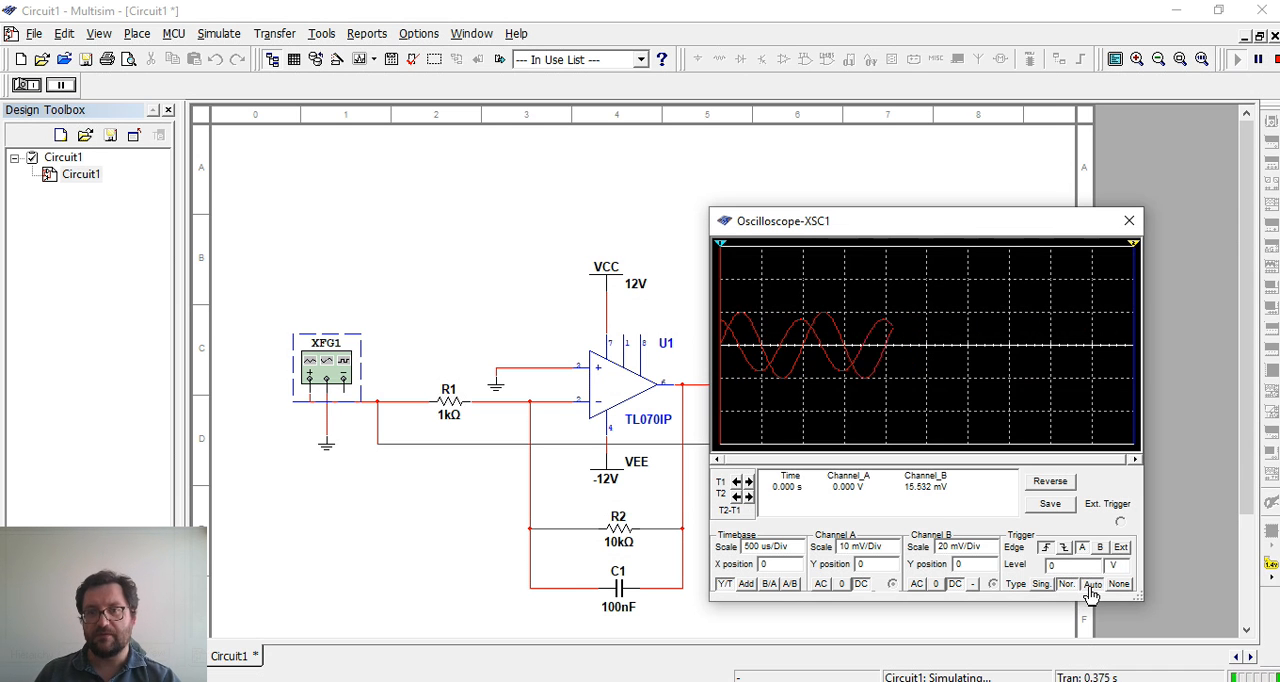
pyautogui.click(1040, 586)
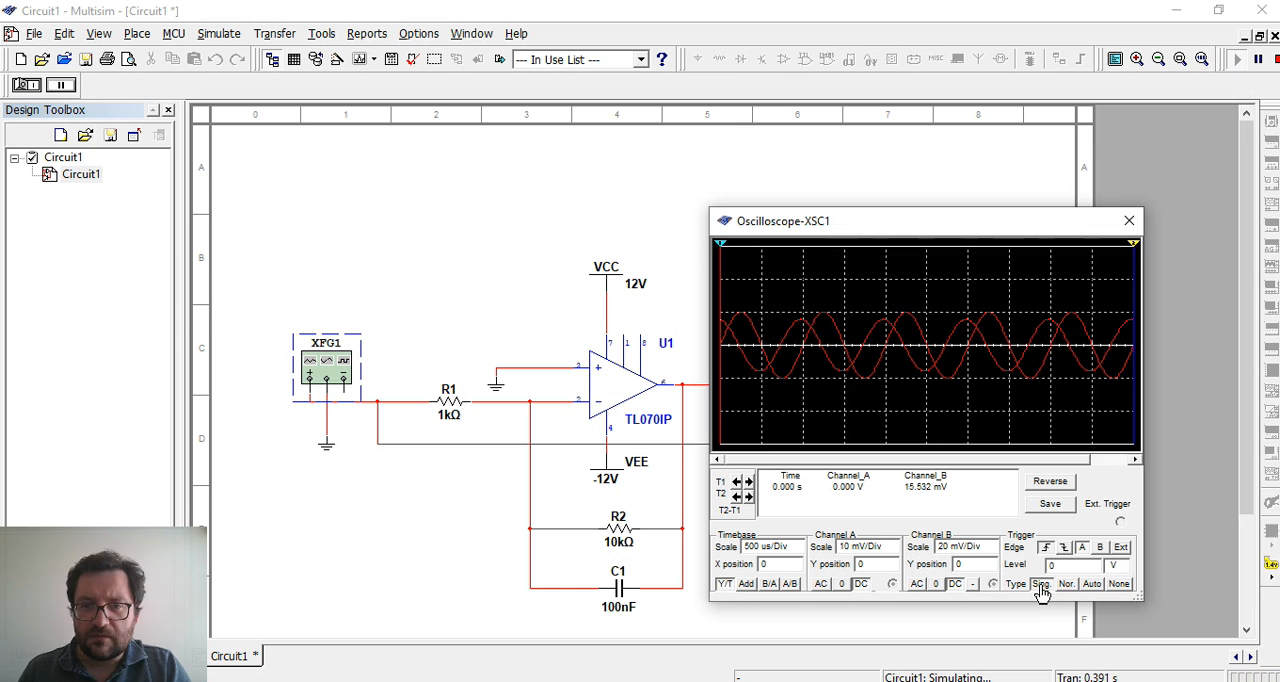
pyautogui.click(1064, 588)
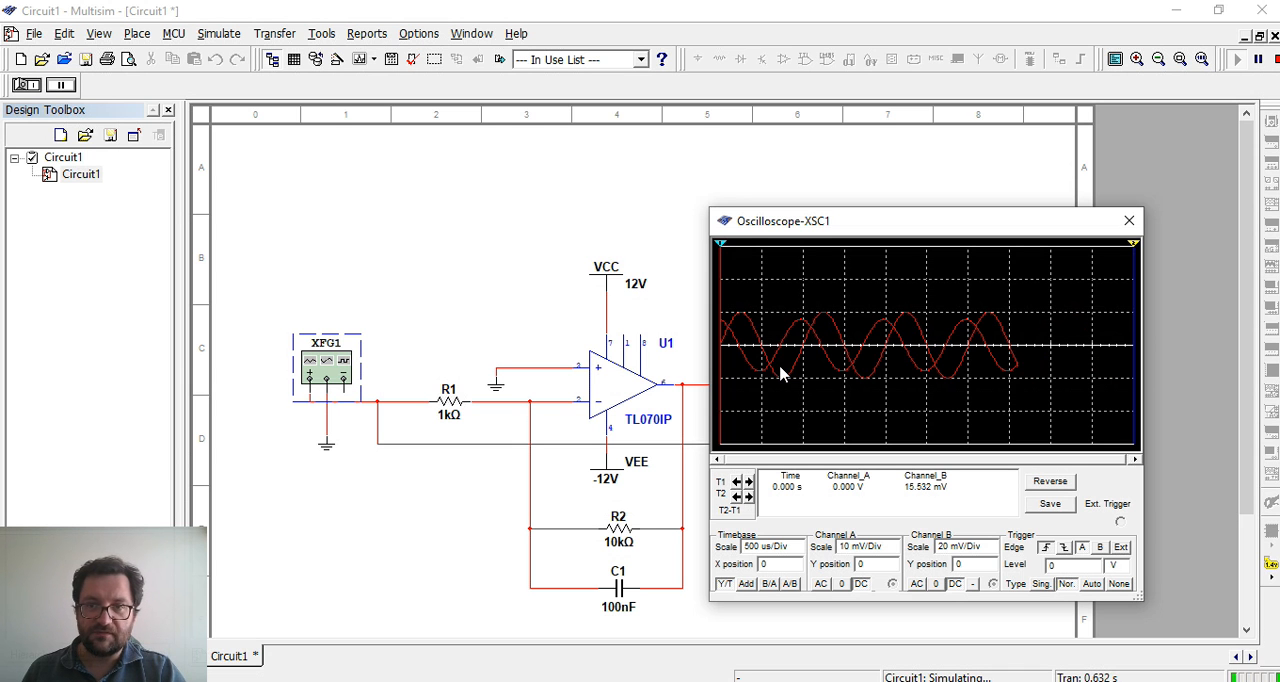
pyautogui.click(1258, 60)
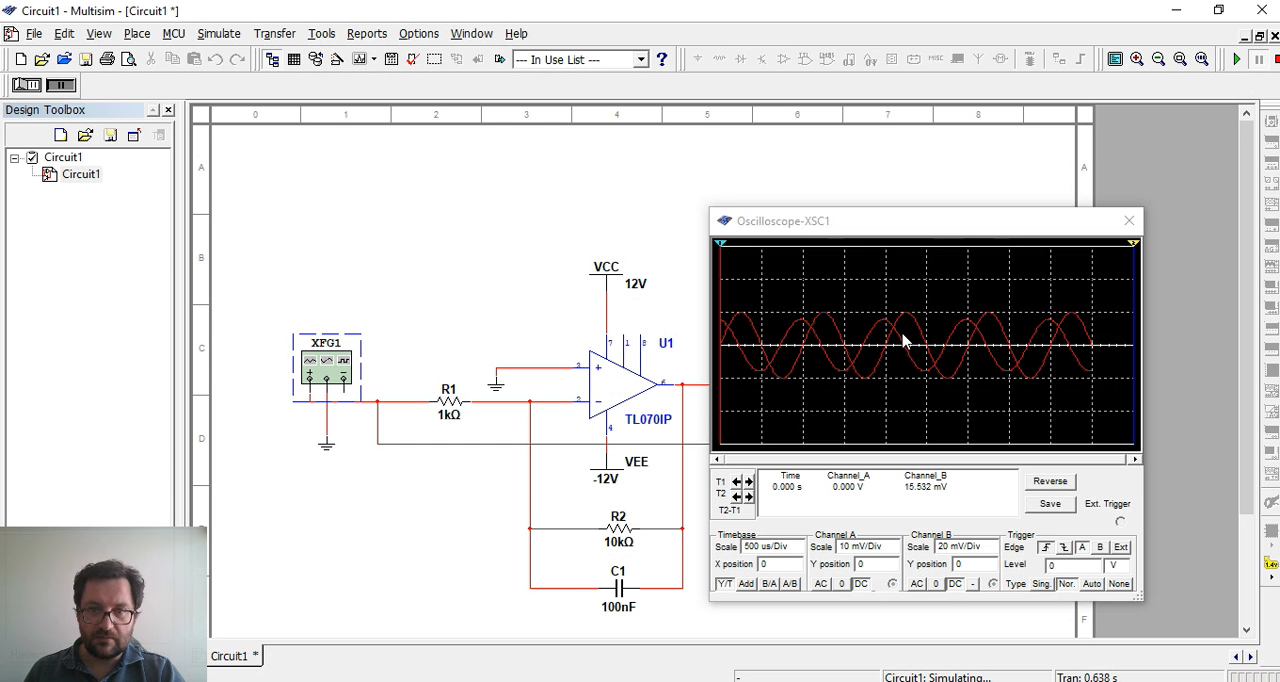
pyautogui.click(1129, 220)
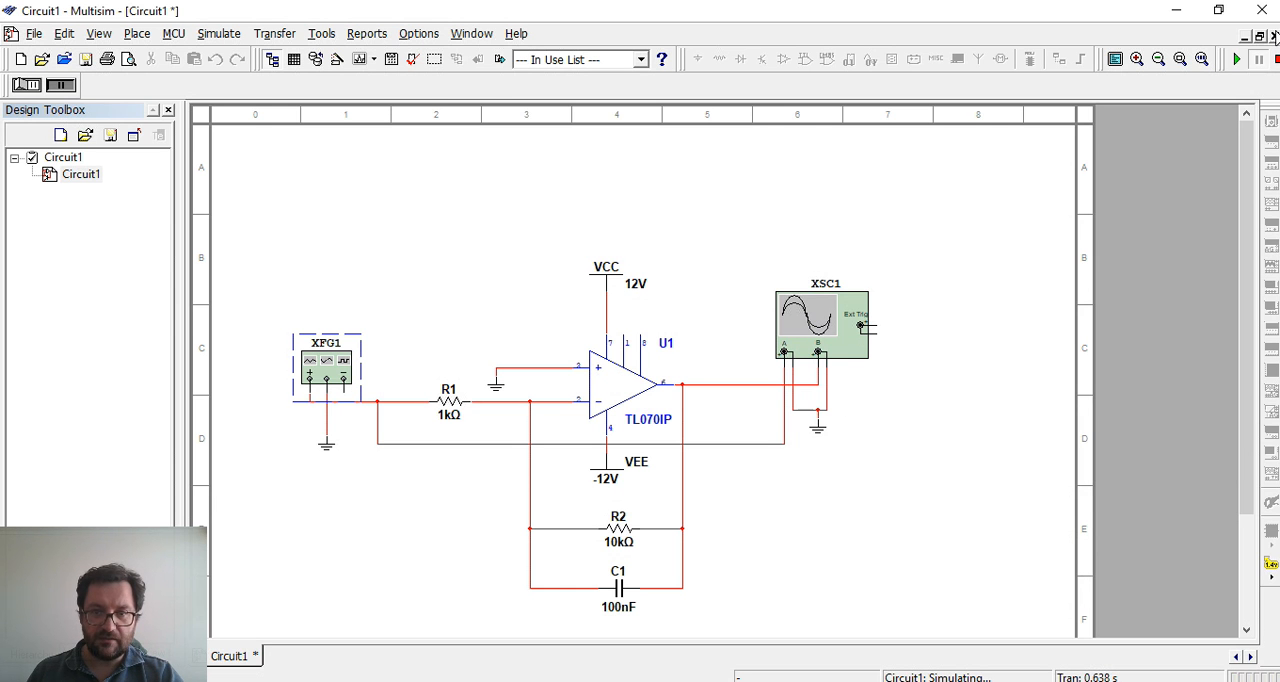
# Change the segment color of the wire from the op-amp output to oscilloscope channel B to blue
pyautogui.click(732, 386)
pyautogui.rightClick(732, 386)
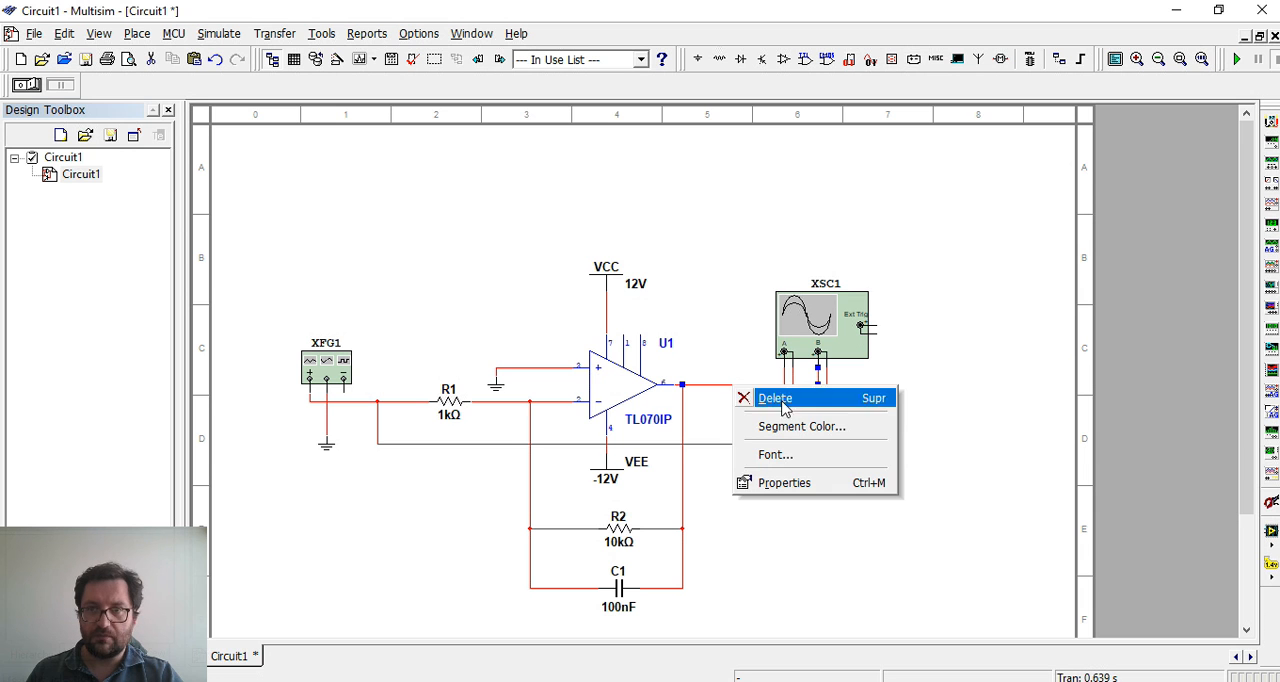
pyautogui.click(799, 428)
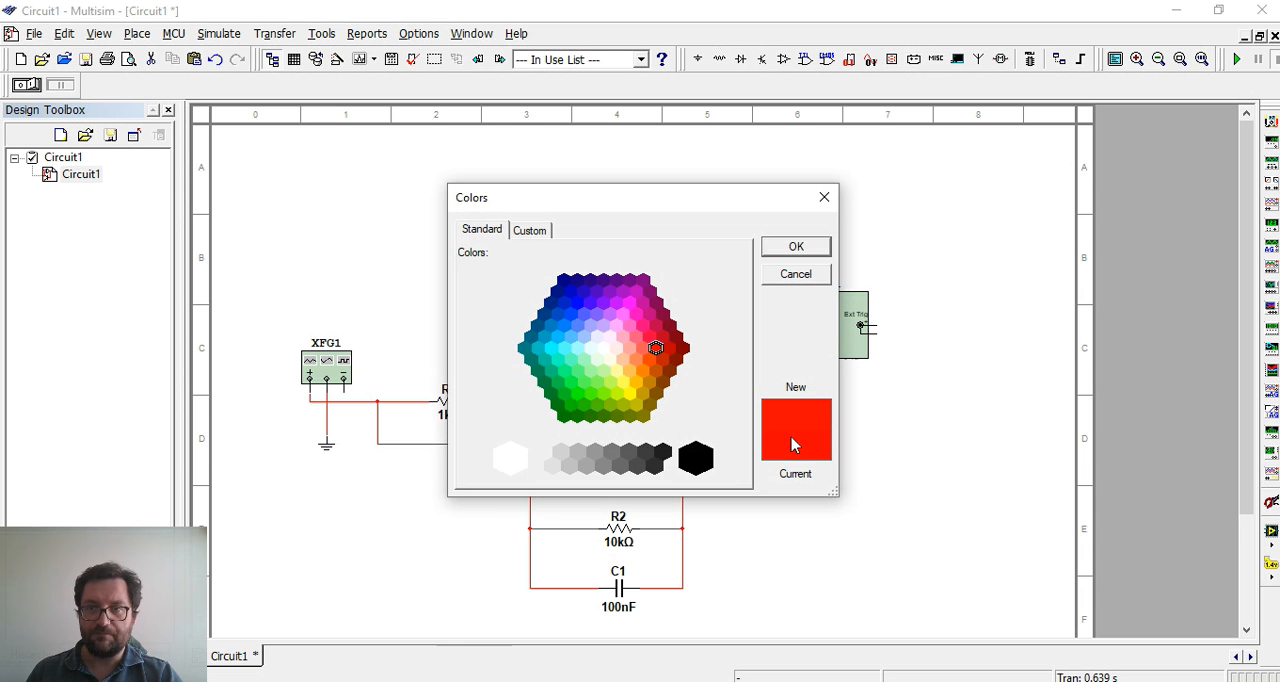
pyautogui.click(577, 304)
pyautogui.click(825, 247)
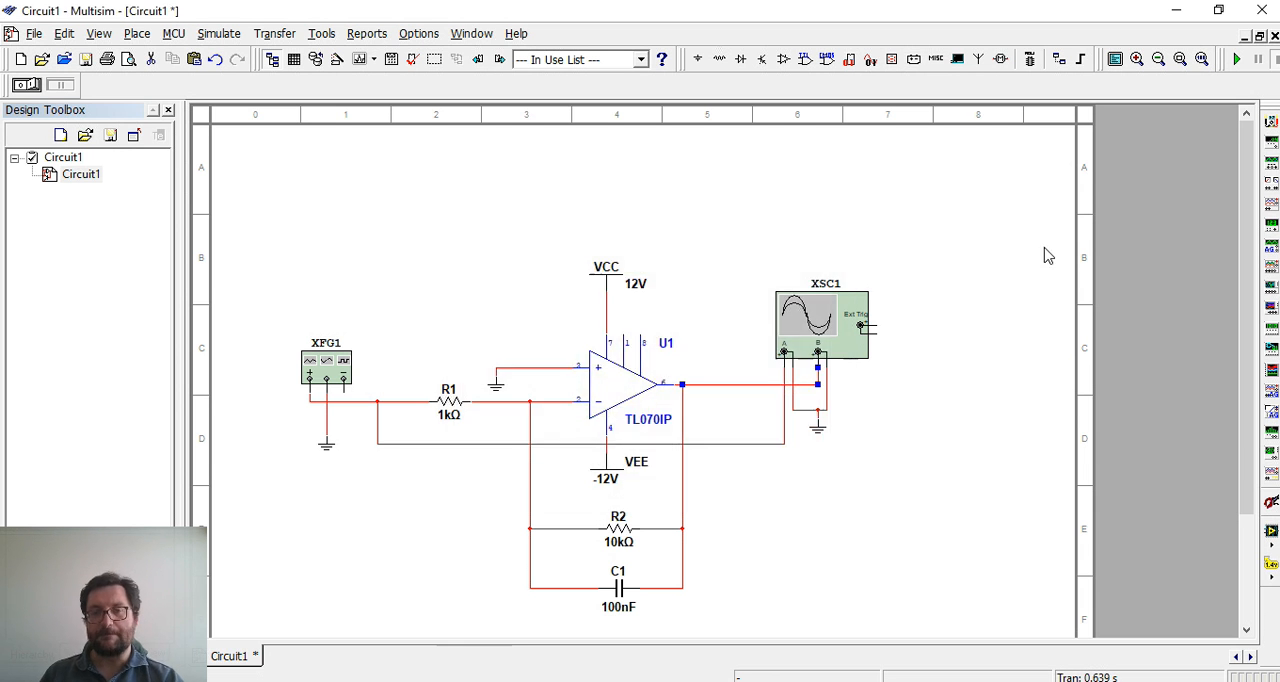
# Run the simulation with the oscilloscope open, reverse its display to a white background, and pause
pyautogui.click(1237, 59)
pyautogui.doubleClick(822, 330)
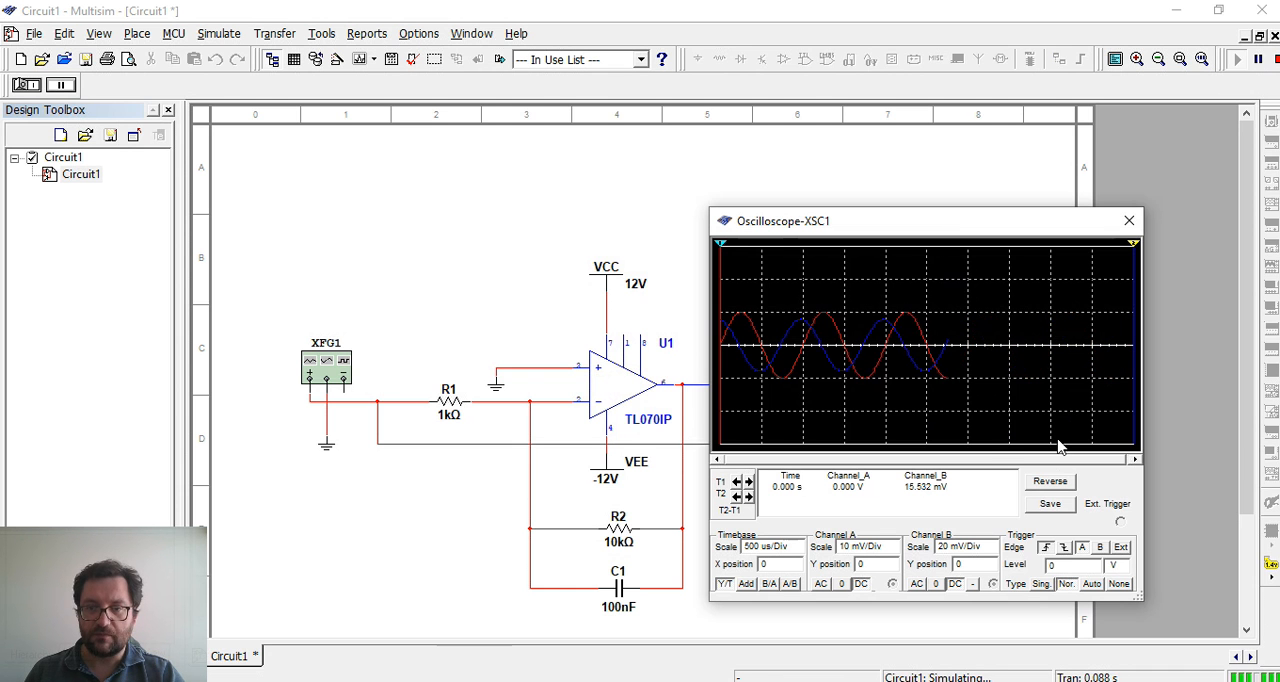
pyautogui.click(1051, 484)
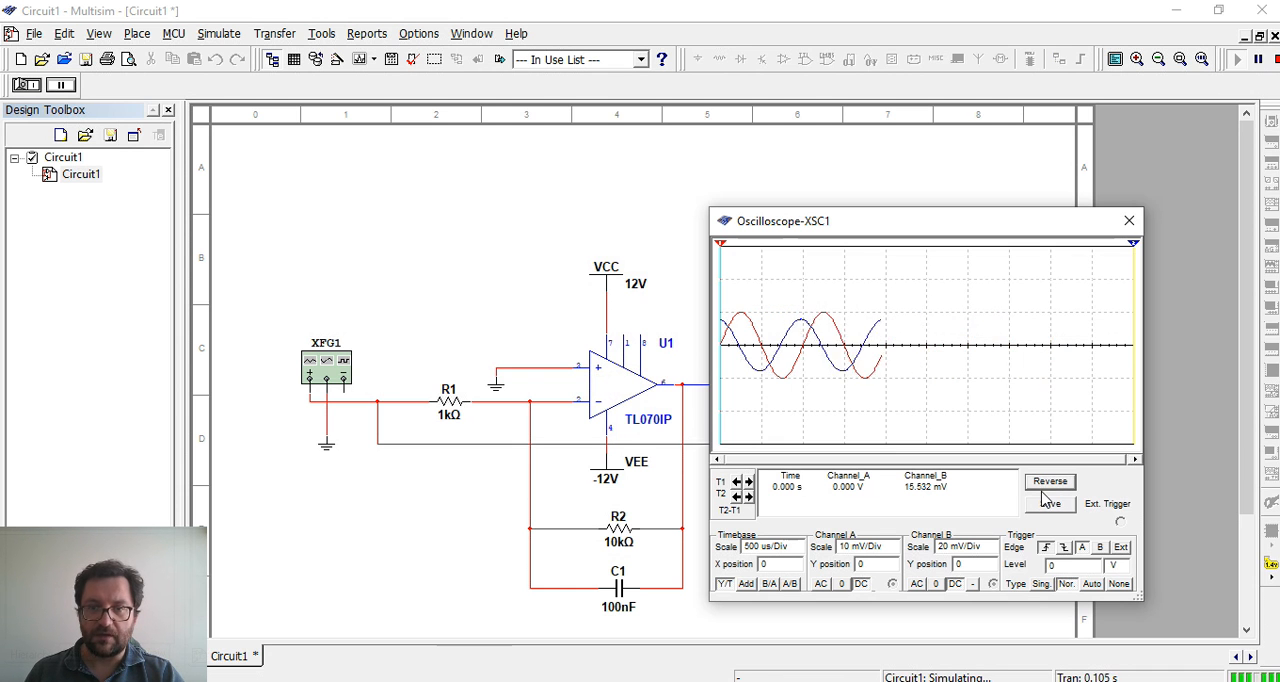
pyautogui.click(1259, 60)
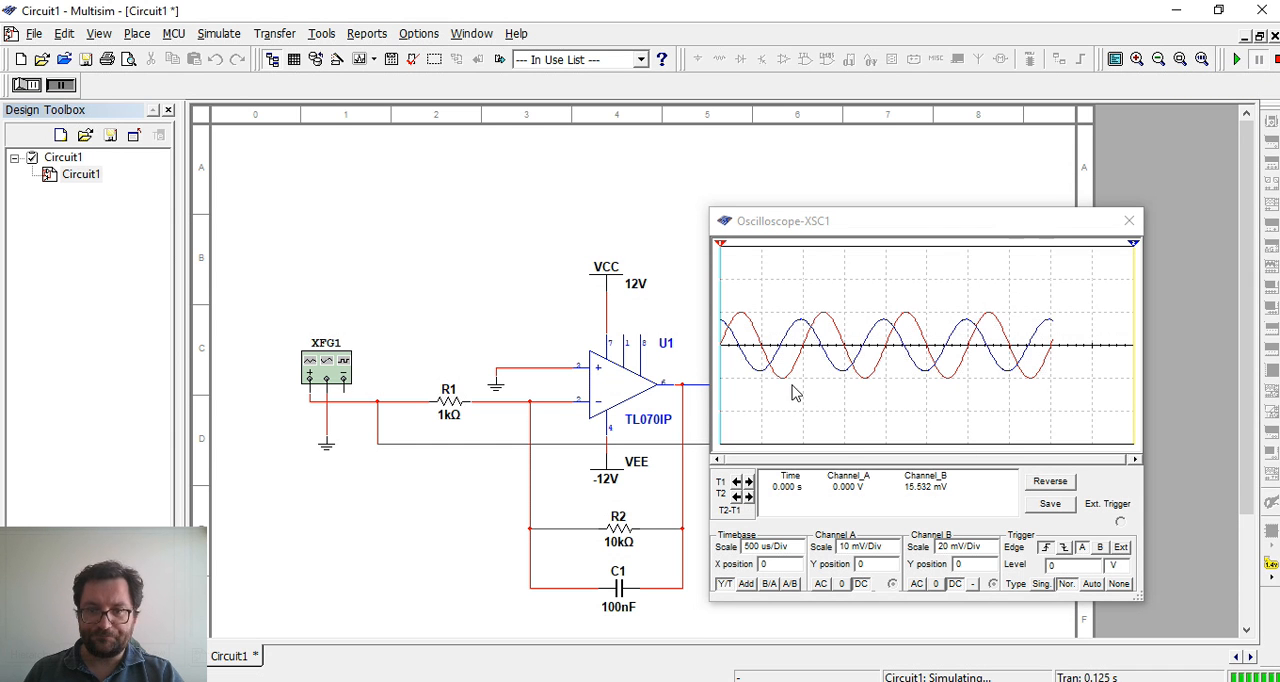
# Stop the simulation and reopen the oscilloscope to check the captured waveforms, closing it when done
pyautogui.moveTo(957, 220); pyautogui.dragTo(993, 198)
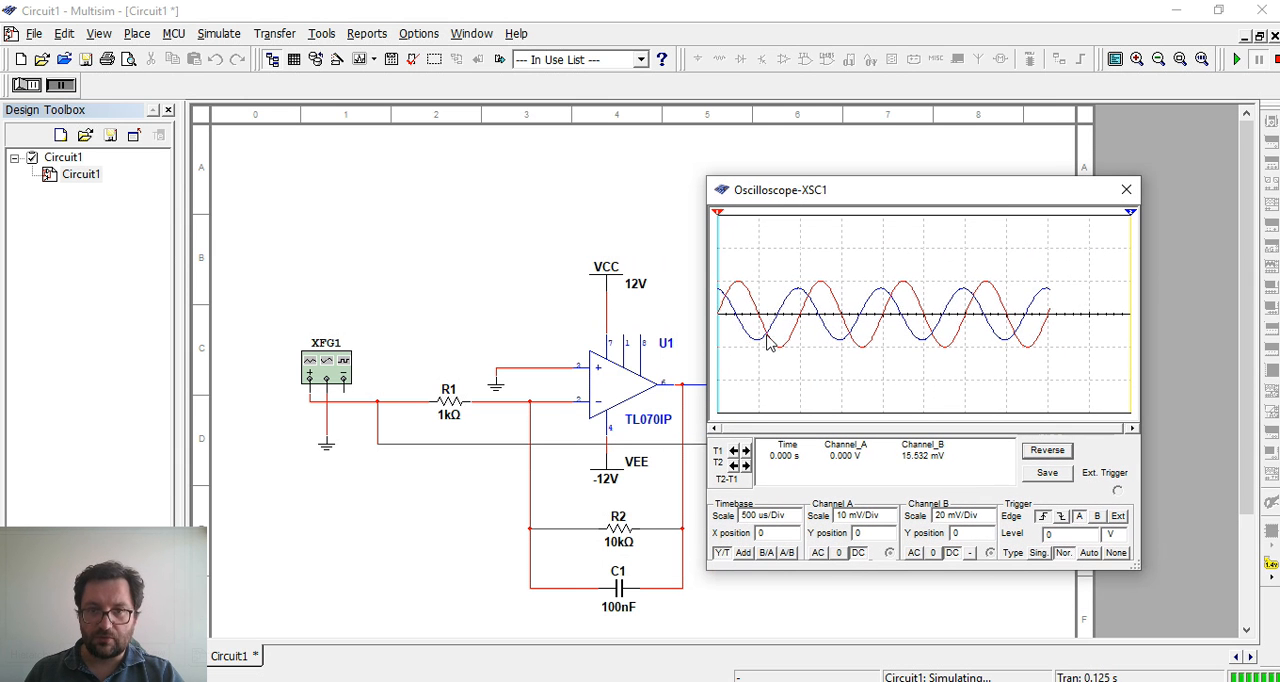
pyautogui.click(1275, 61)
pyautogui.click(1126, 189)
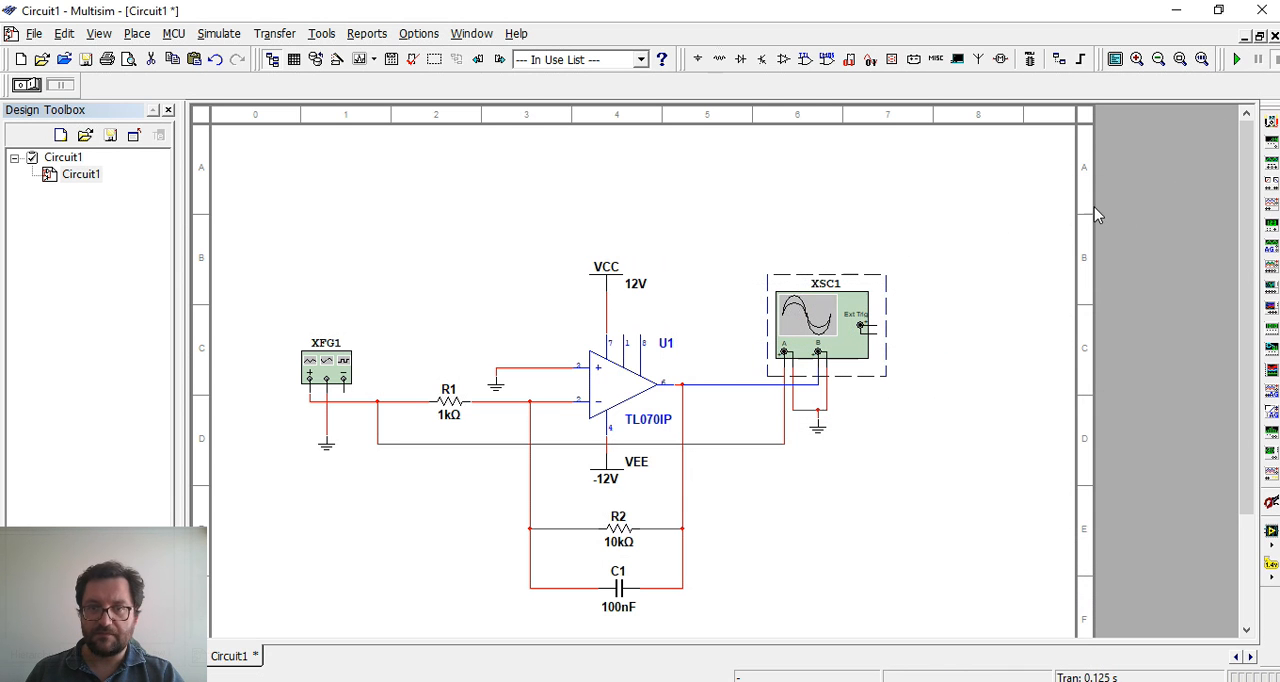
pyautogui.doubleClick(848, 318)
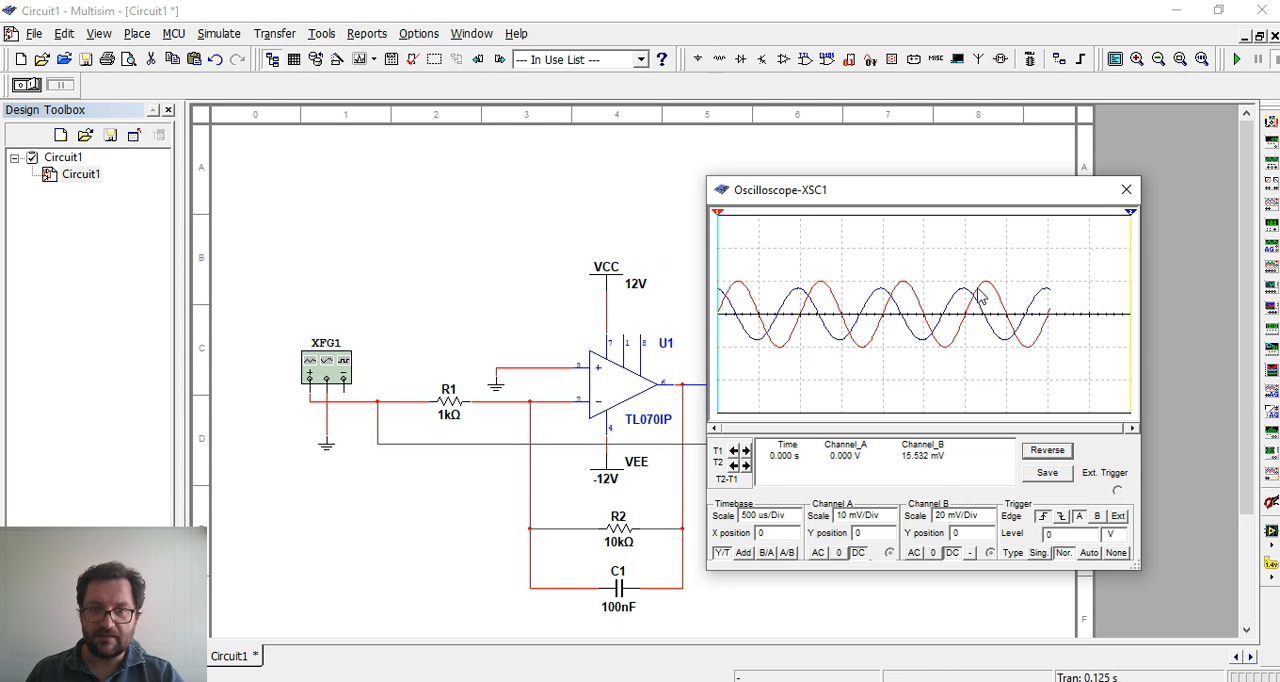
pyautogui.click(1126, 189)
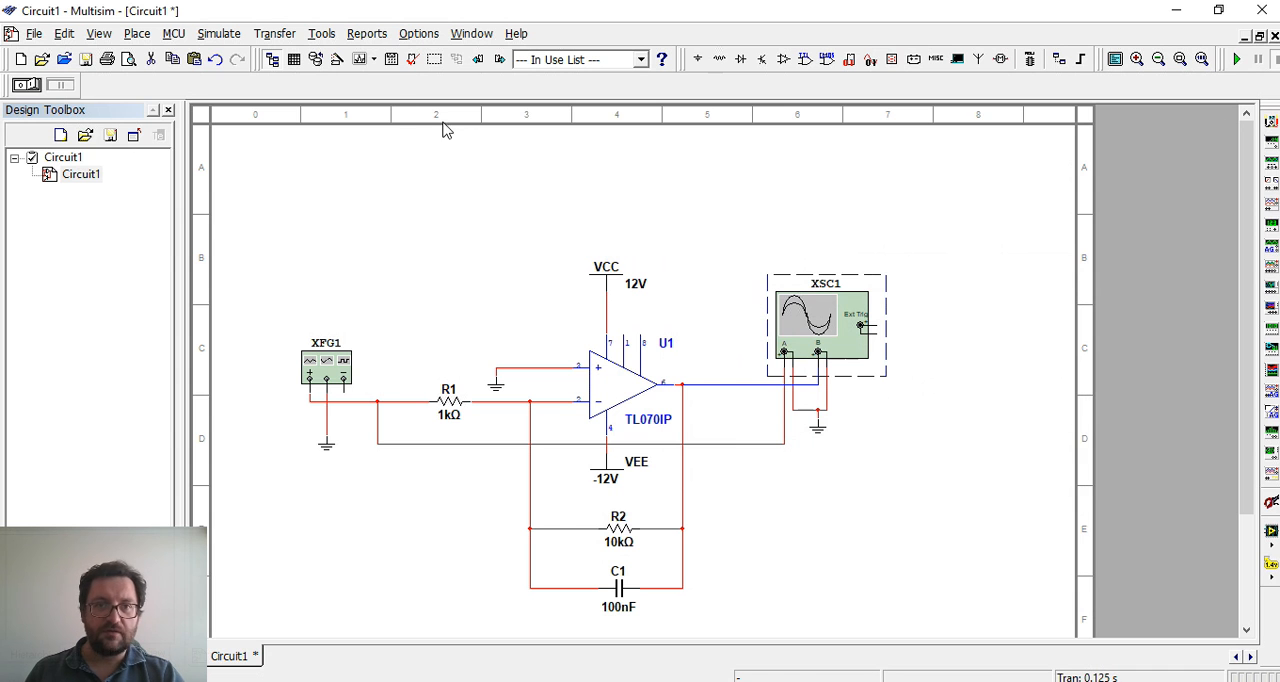
# Open the Grapher View and maximize its window
pyautogui.click(375, 60)
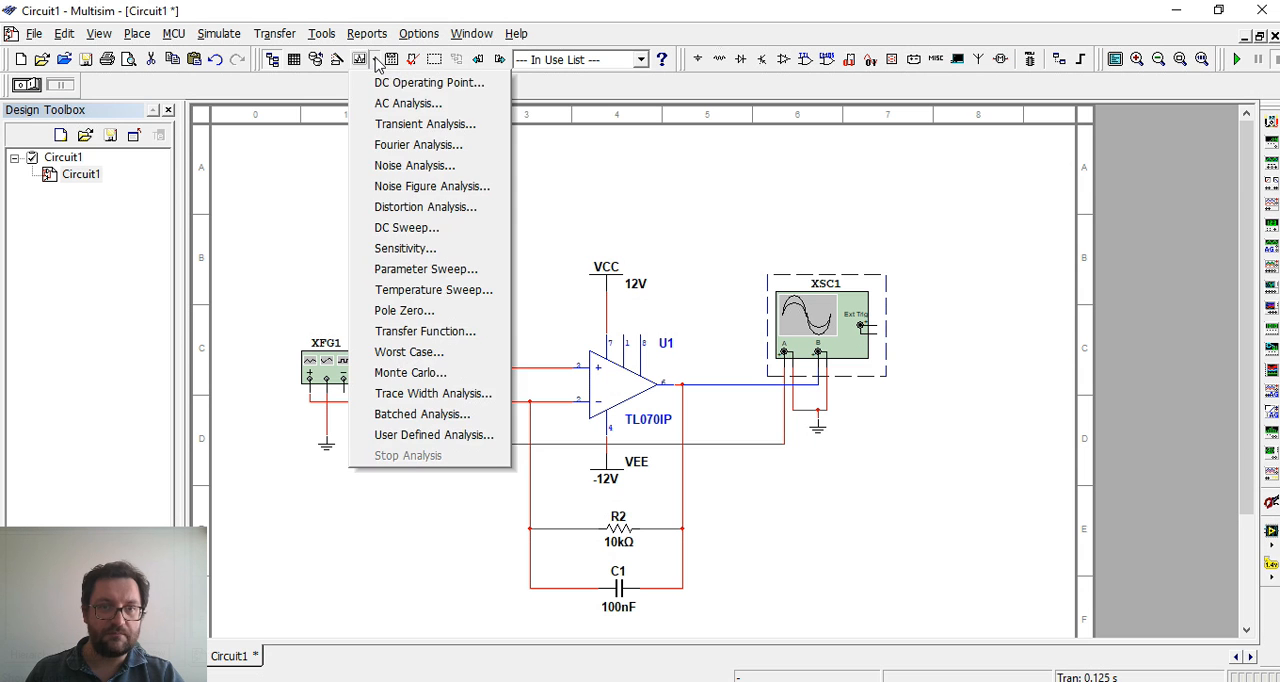
pyautogui.click(375, 60)
pyautogui.click(375, 60)
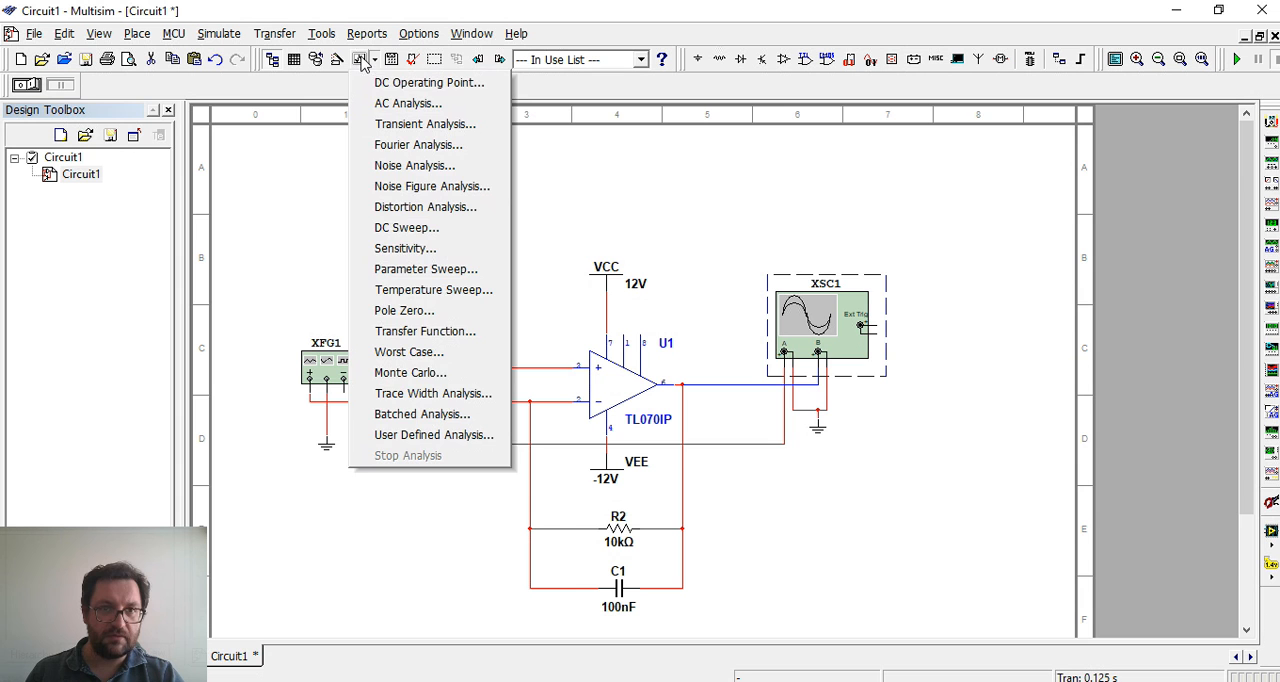
pyautogui.click(338, 85)
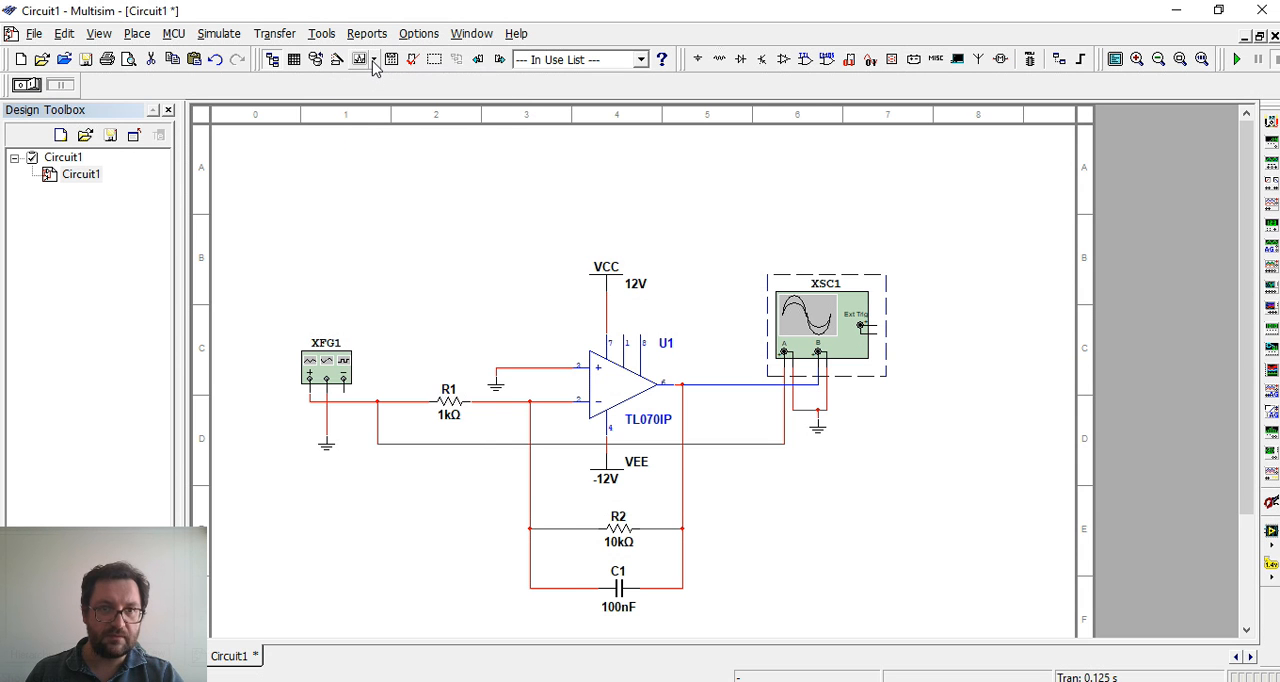
pyautogui.click(375, 61)
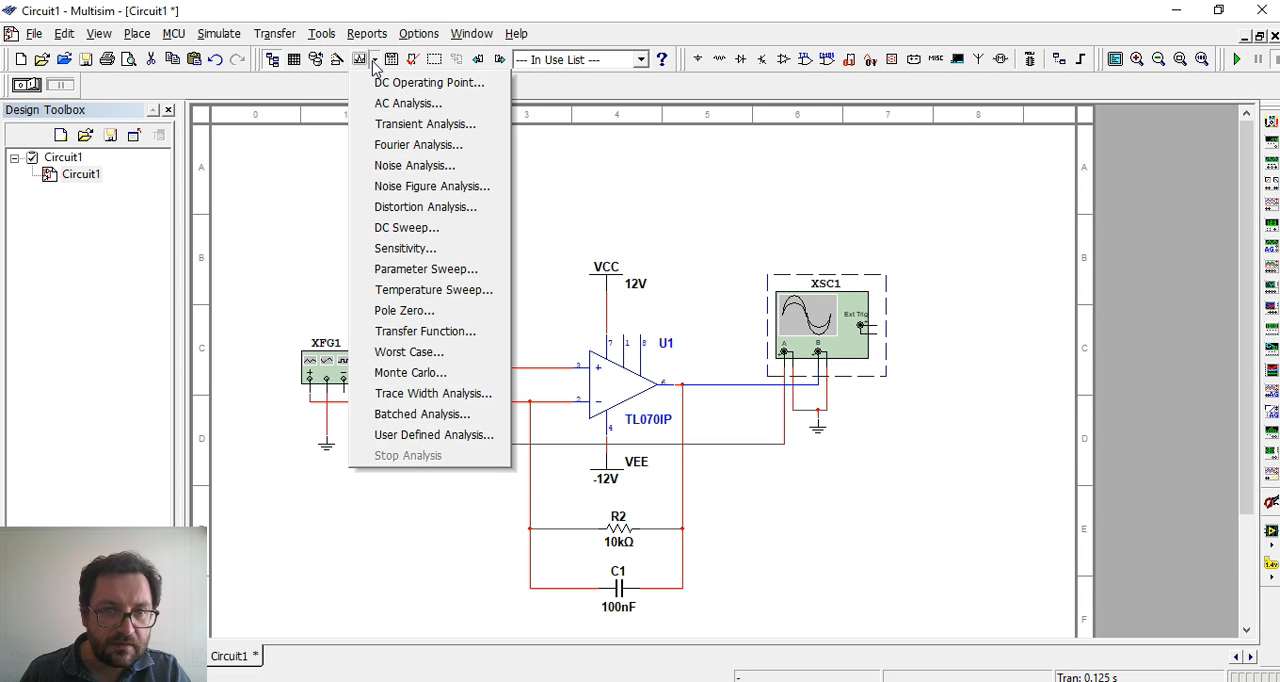
pyautogui.click(373, 61)
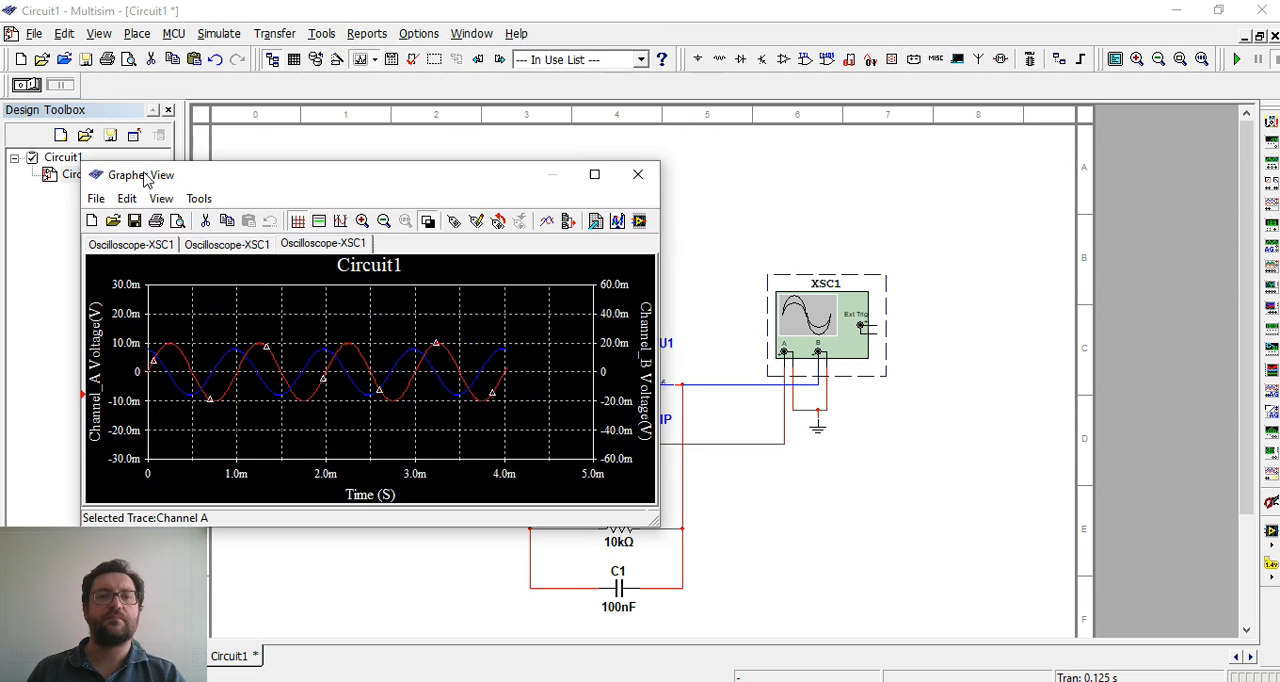
pyautogui.moveTo(142, 173); pyautogui.dragTo(425, 205)
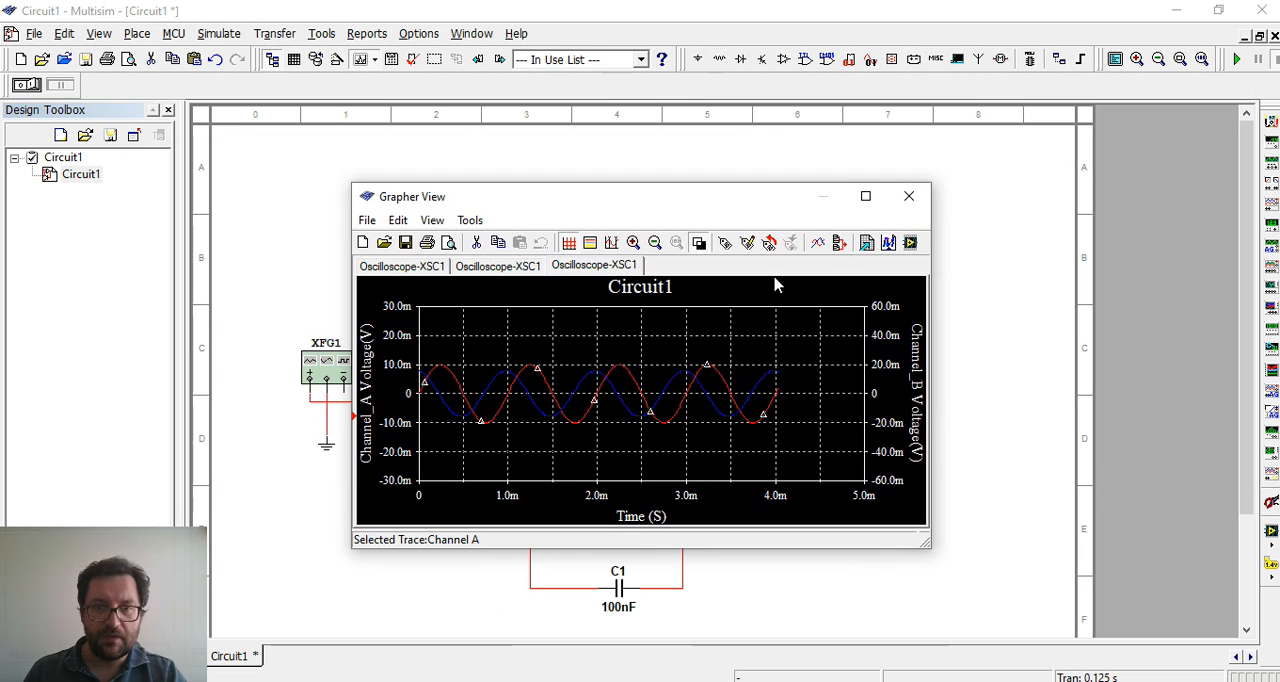
pyautogui.click(865, 196)
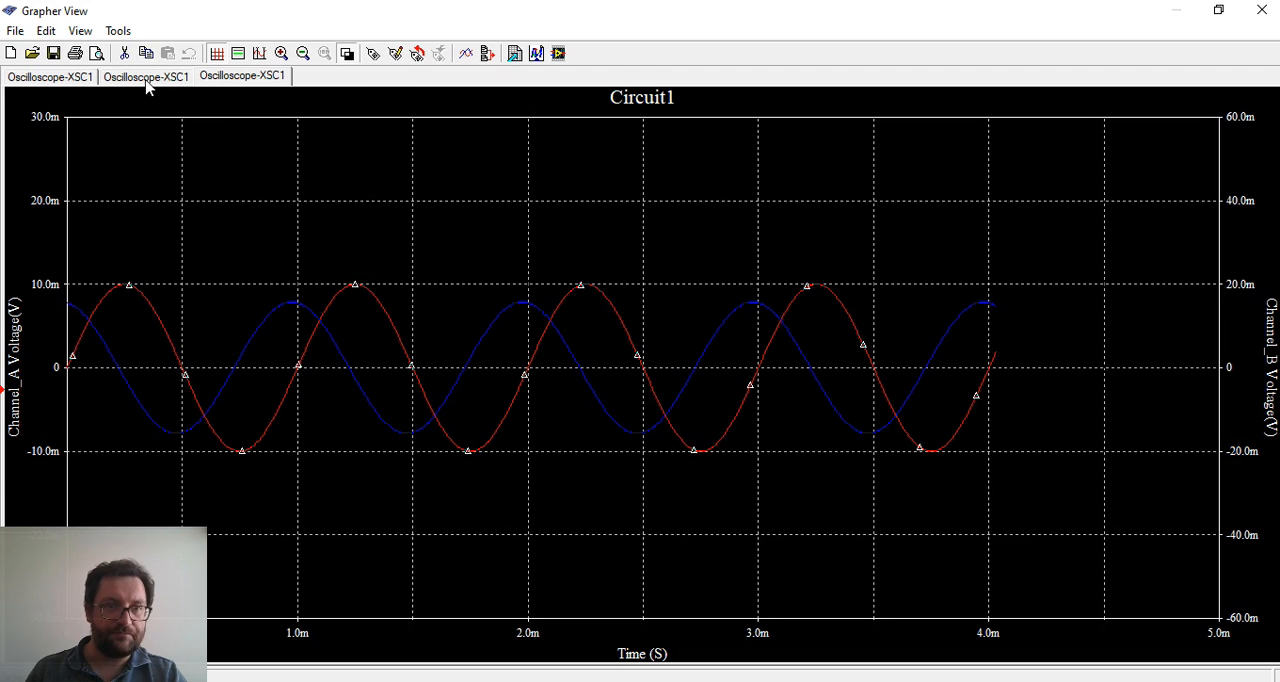
# Compare the waveforms recorded on the three Oscilloscope-XSC1 pages of the Grapher
pyautogui.click(52, 78)
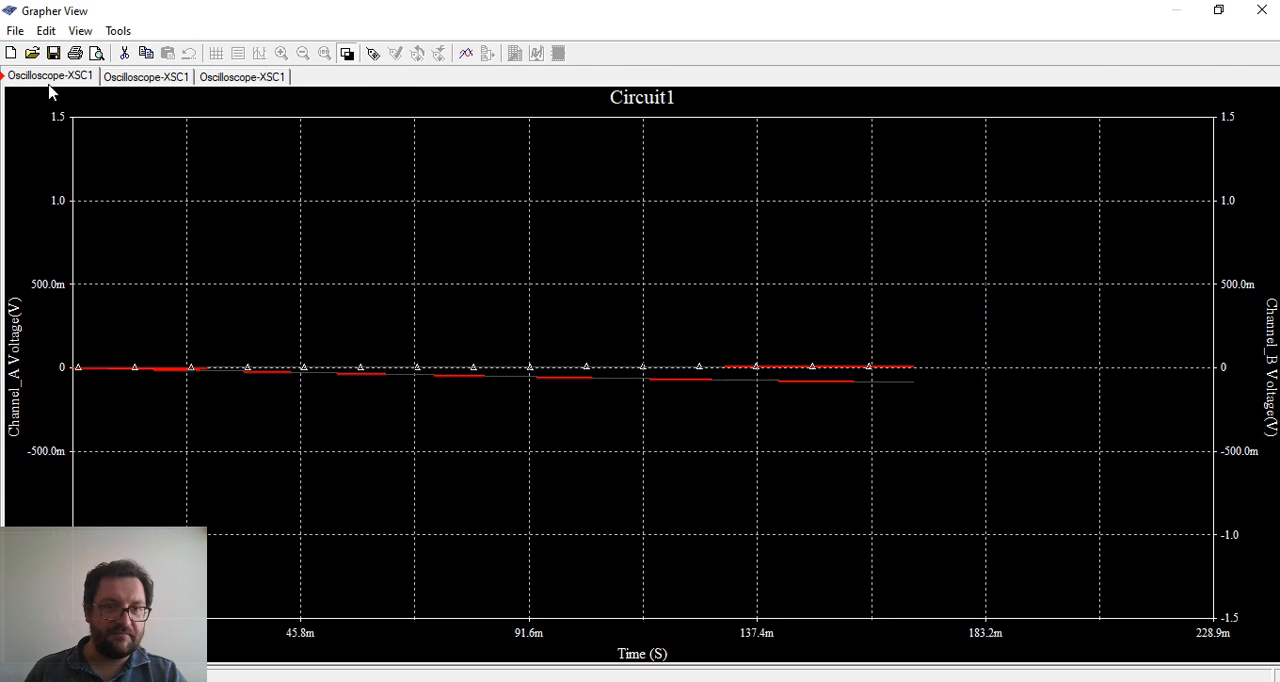
pyautogui.click(143, 78)
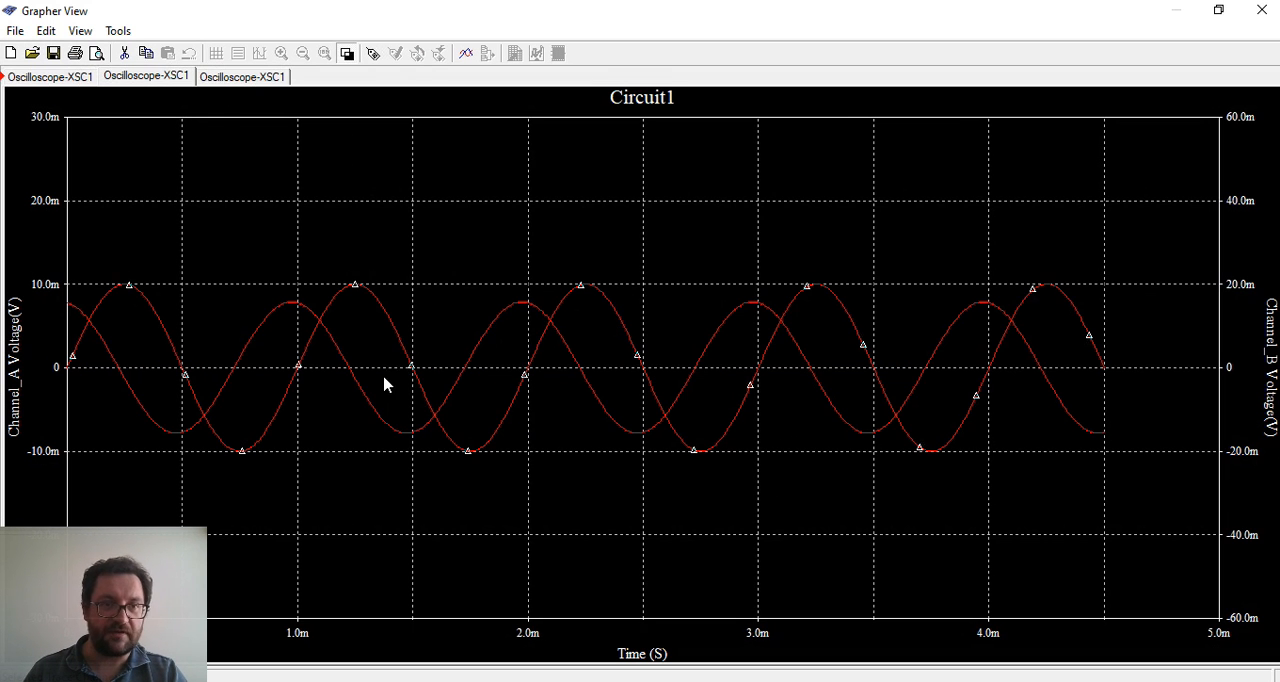
pyautogui.click(55, 78)
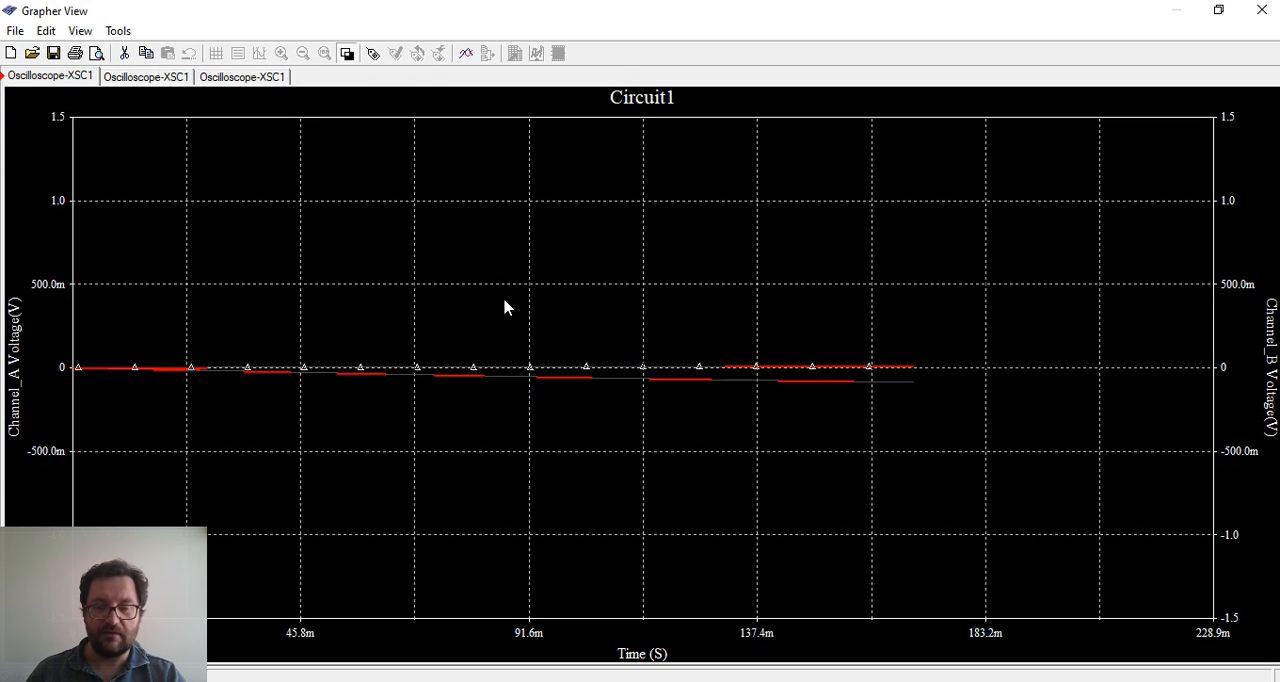
pyautogui.click(159, 79)
pyautogui.click(239, 78)
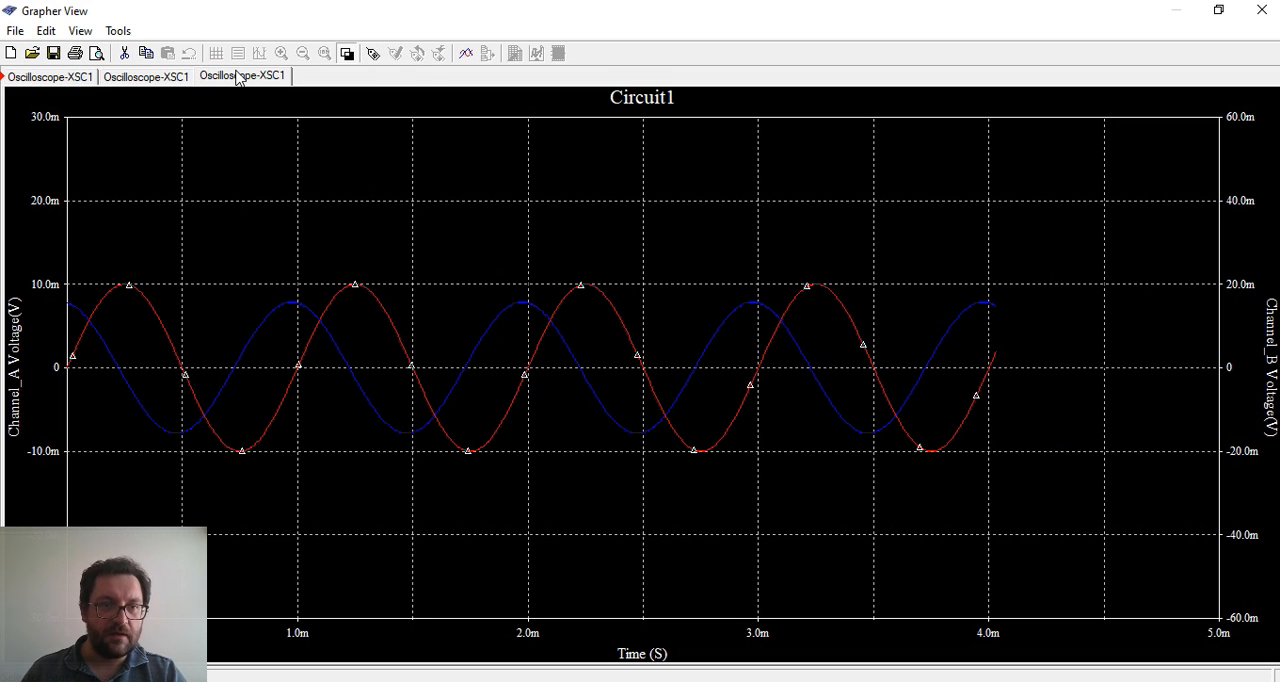
pyautogui.click(77, 80)
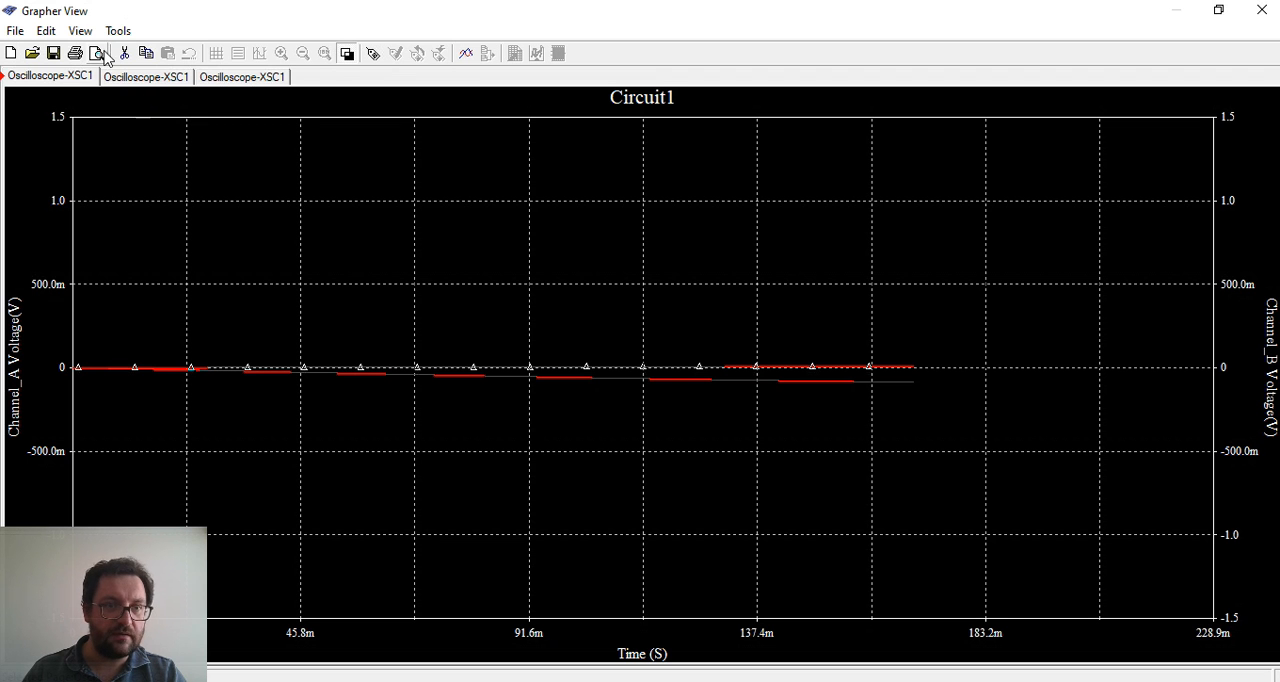
pyautogui.click(80, 31)
pyautogui.moveTo(44, 43)
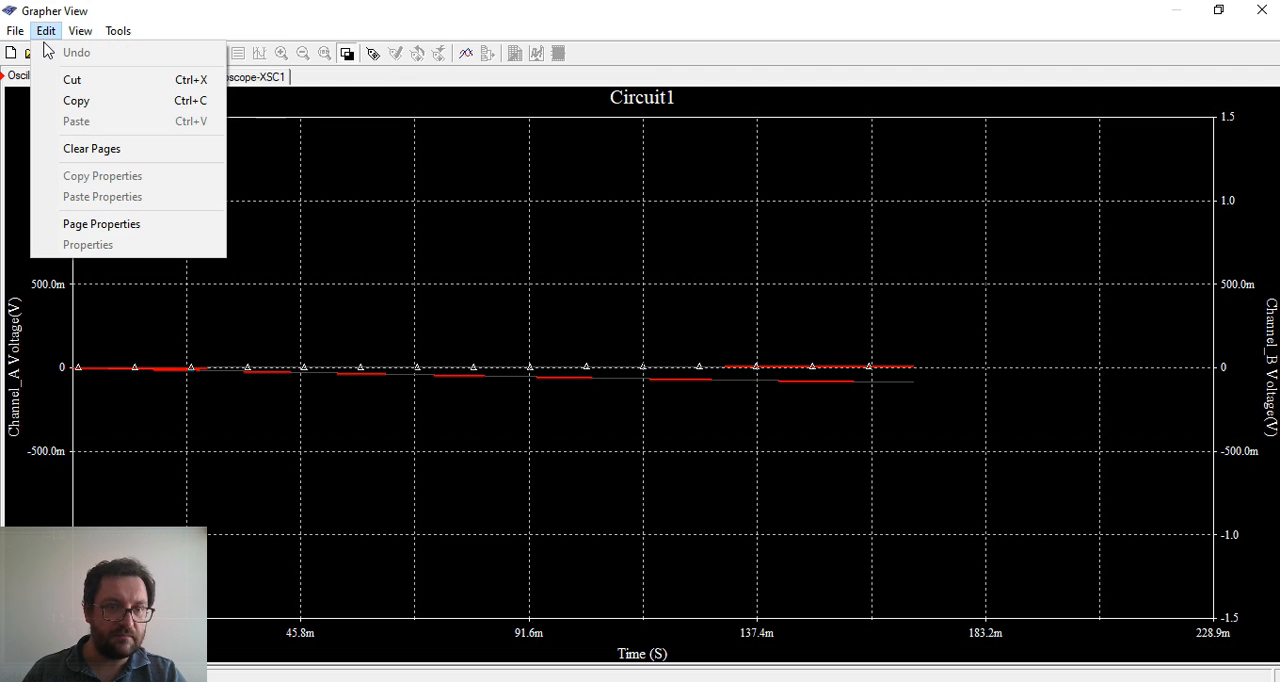
pyautogui.click(143, 226)
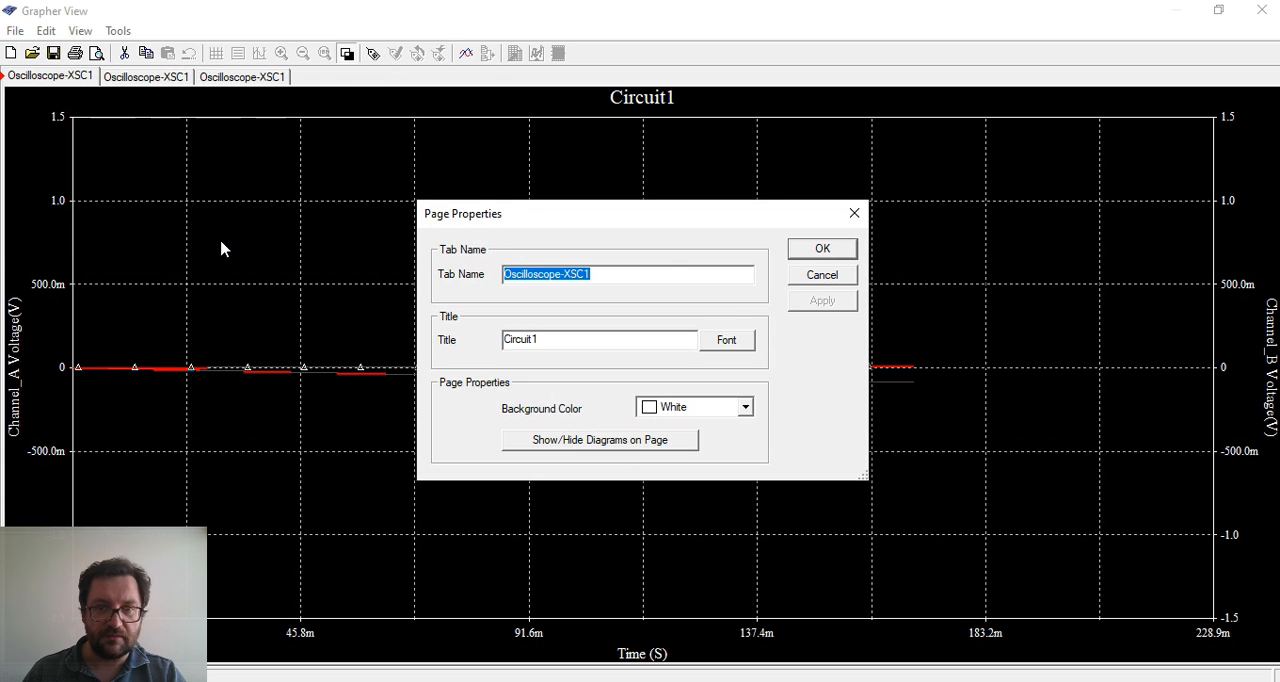
pyautogui.click(822, 275)
pyautogui.click(118, 31)
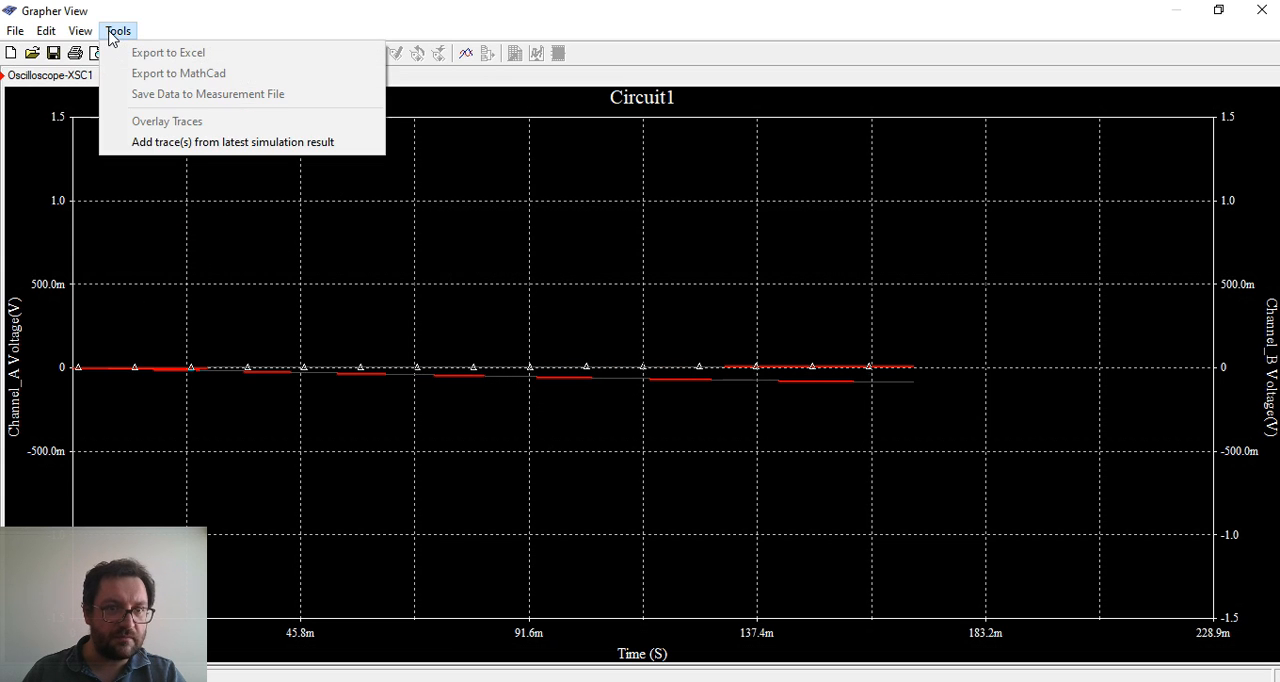
# Clear Page_1 and Page_2 from the Grapher and switch the remaining graph to a white background
pyautogui.moveTo(88, 33)
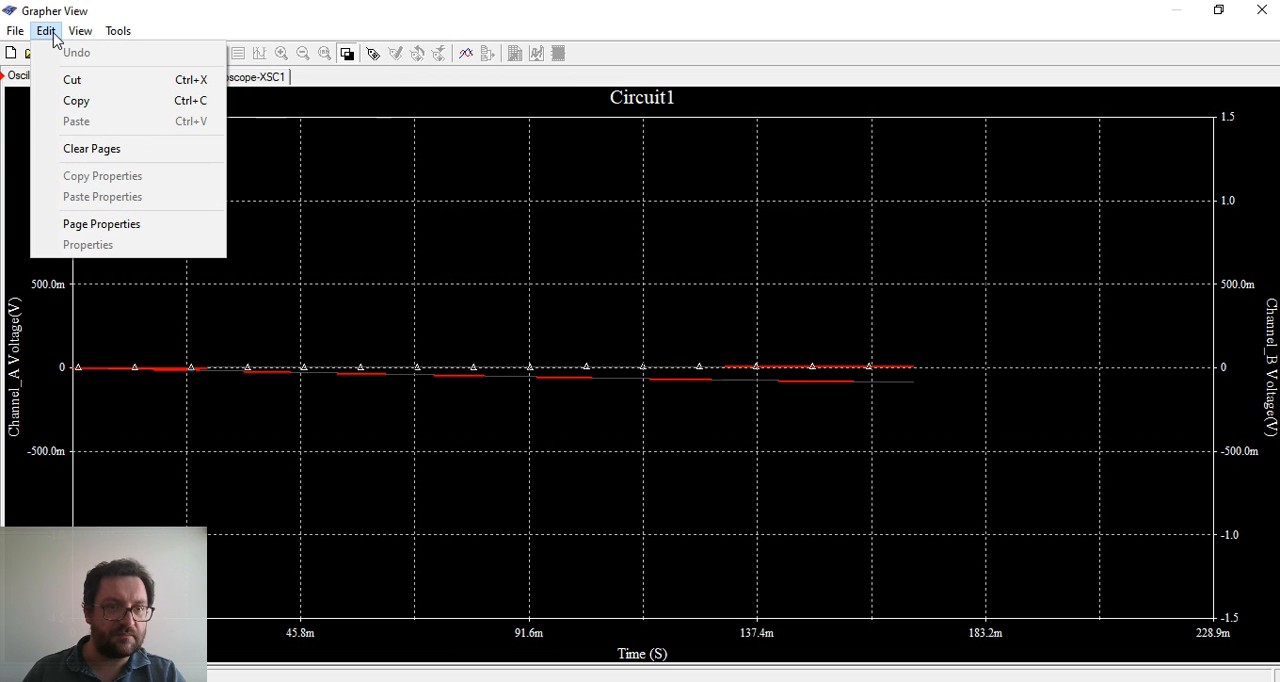
pyautogui.click(118, 155)
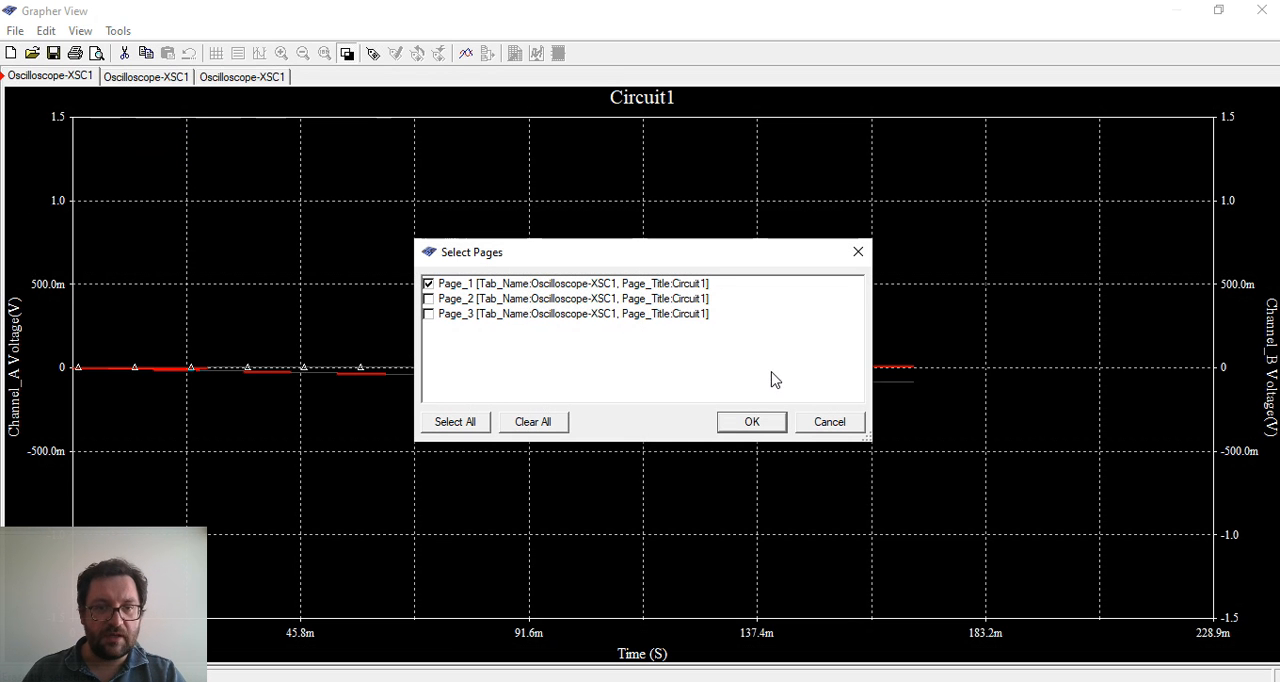
pyautogui.click(428, 299)
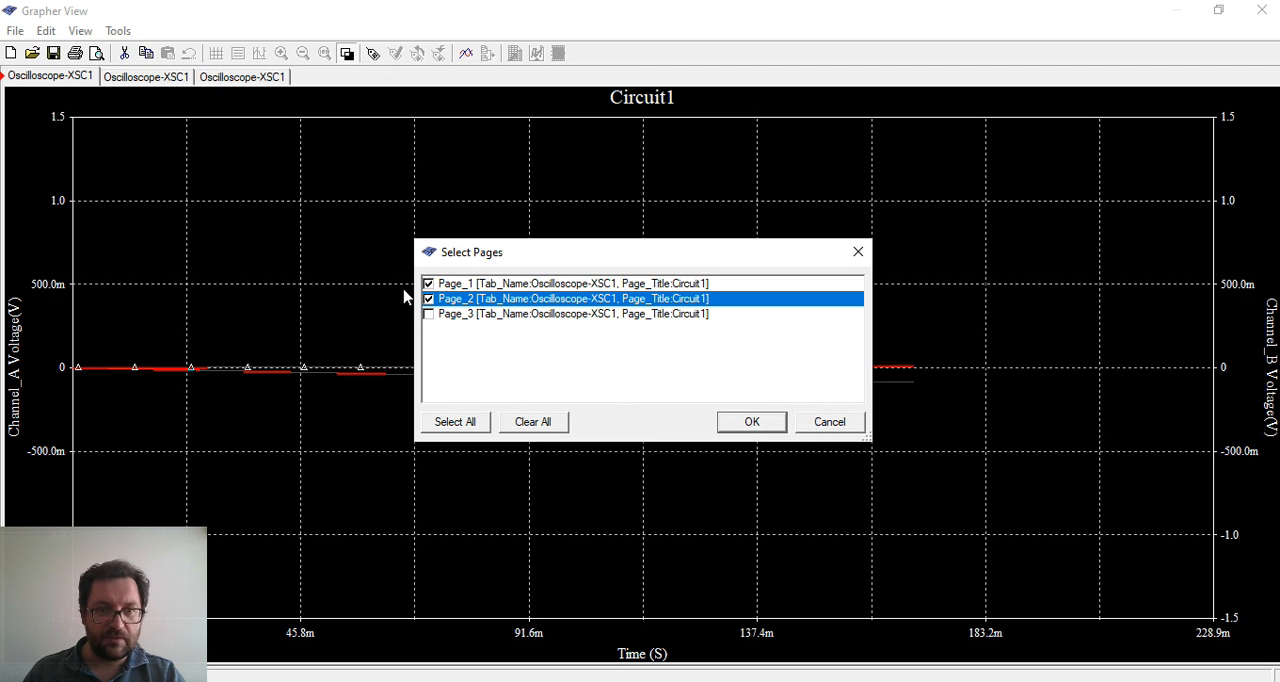
pyautogui.click(770, 424)
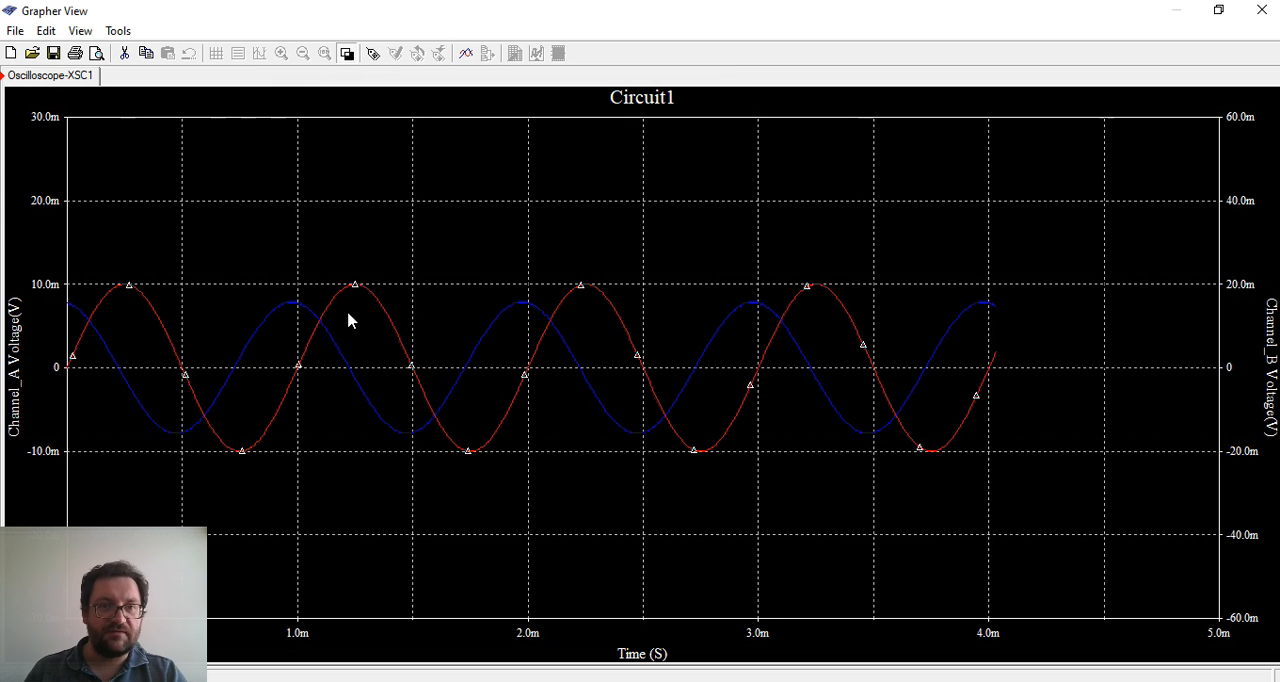
pyautogui.click(346, 54)
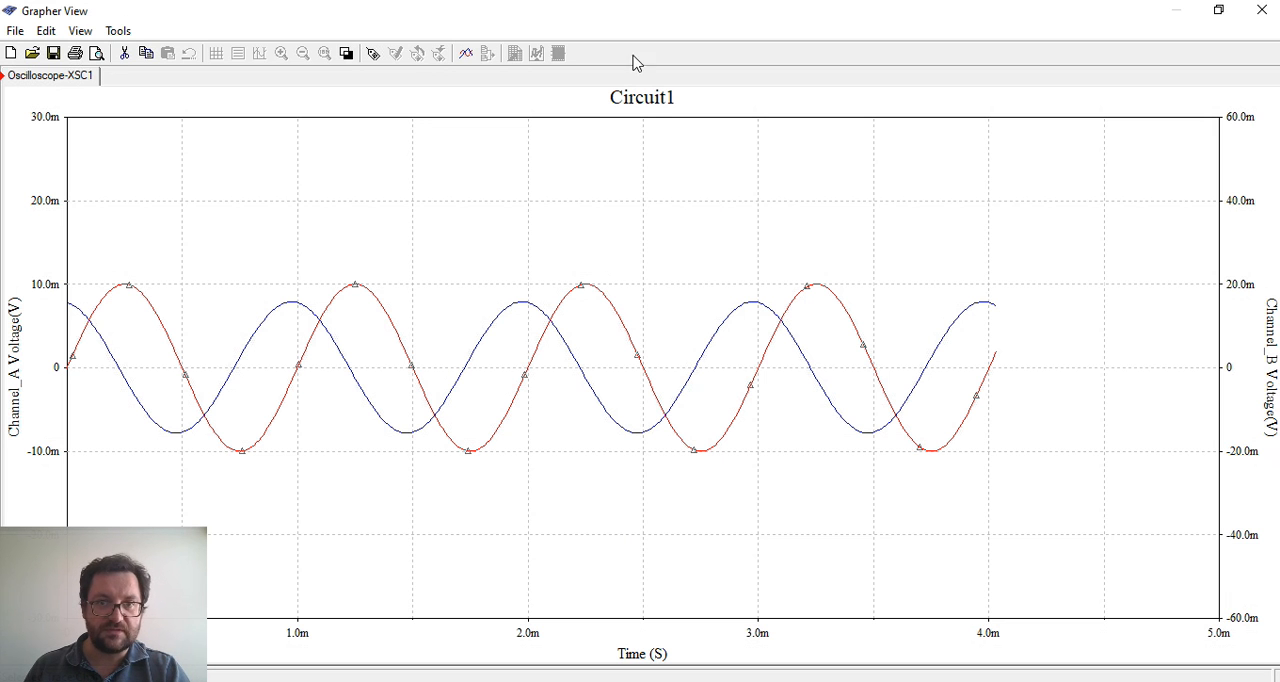
# Change the title of the graph page to Amplificador
pyautogui.rightClick(643, 100)
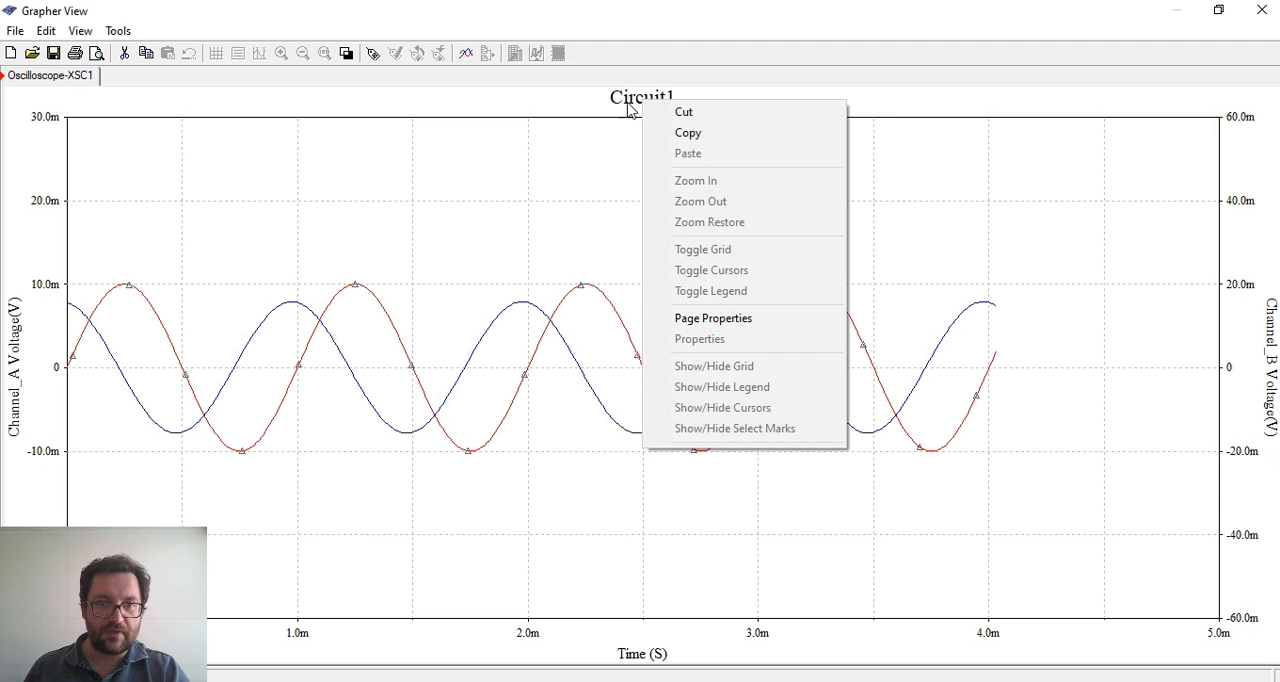
pyautogui.click(742, 318)
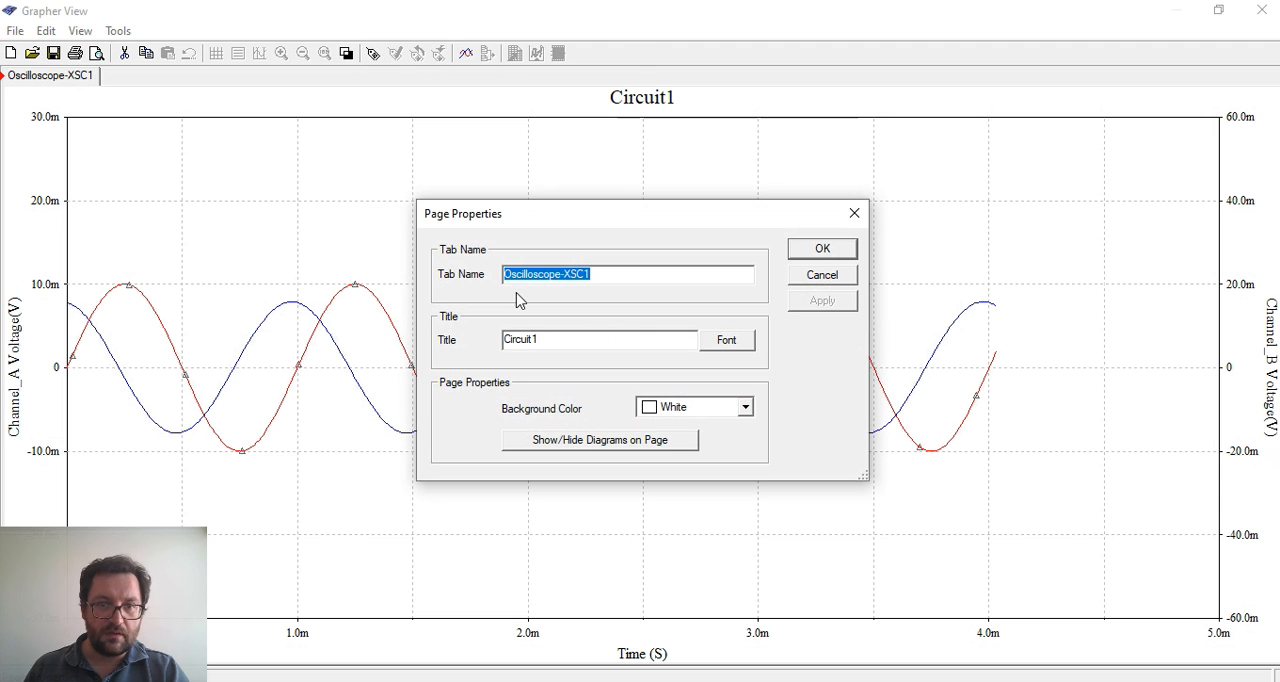
pyautogui.doubleClick(552, 342)
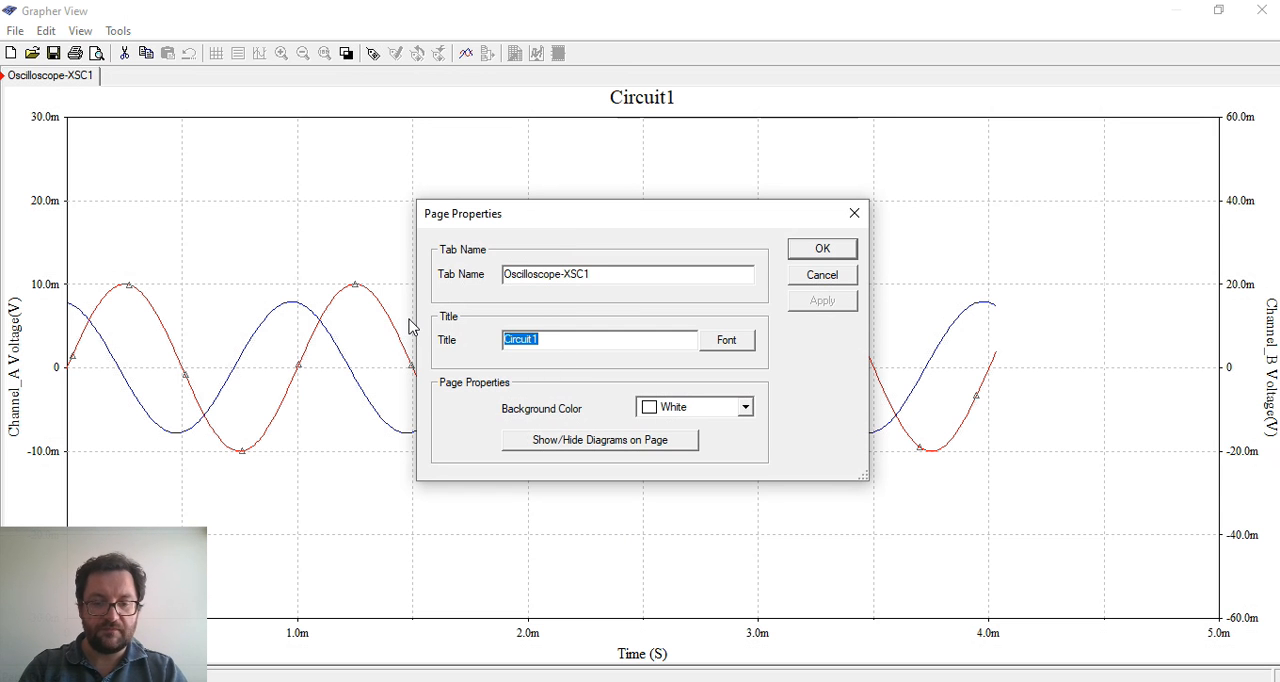
pyautogui.write('Amplific')
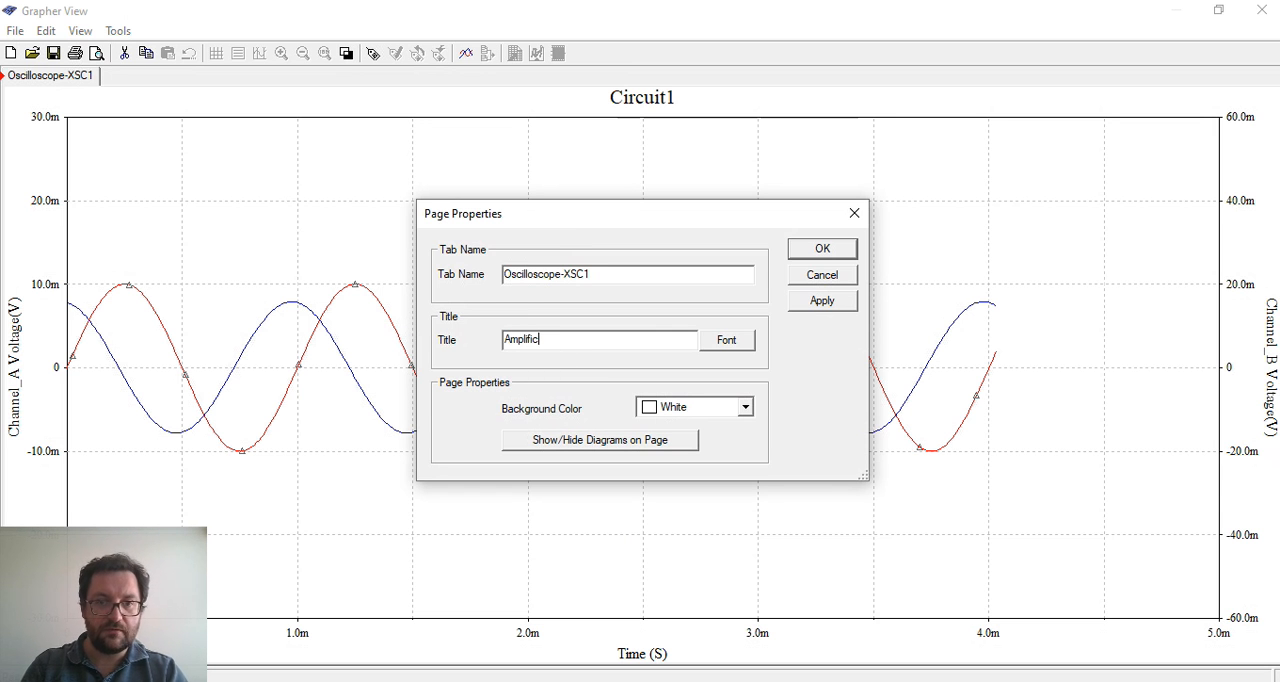
pyautogui.write('ador')
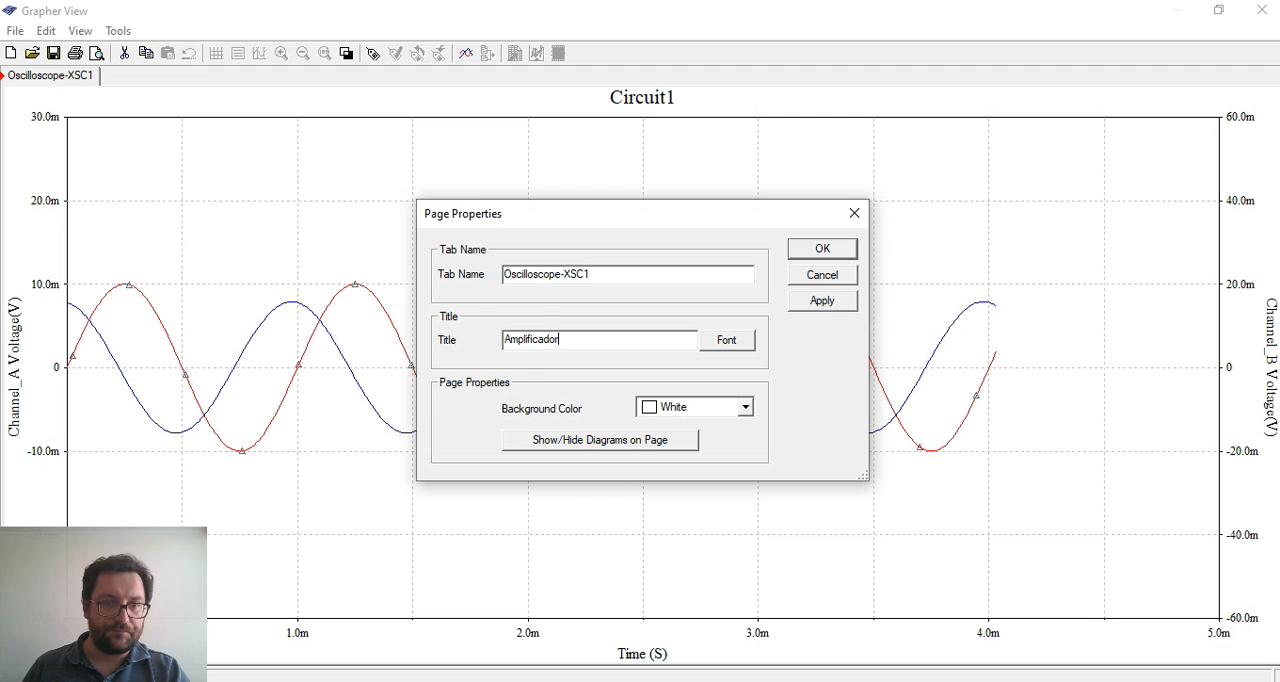
pyautogui.press('Return')
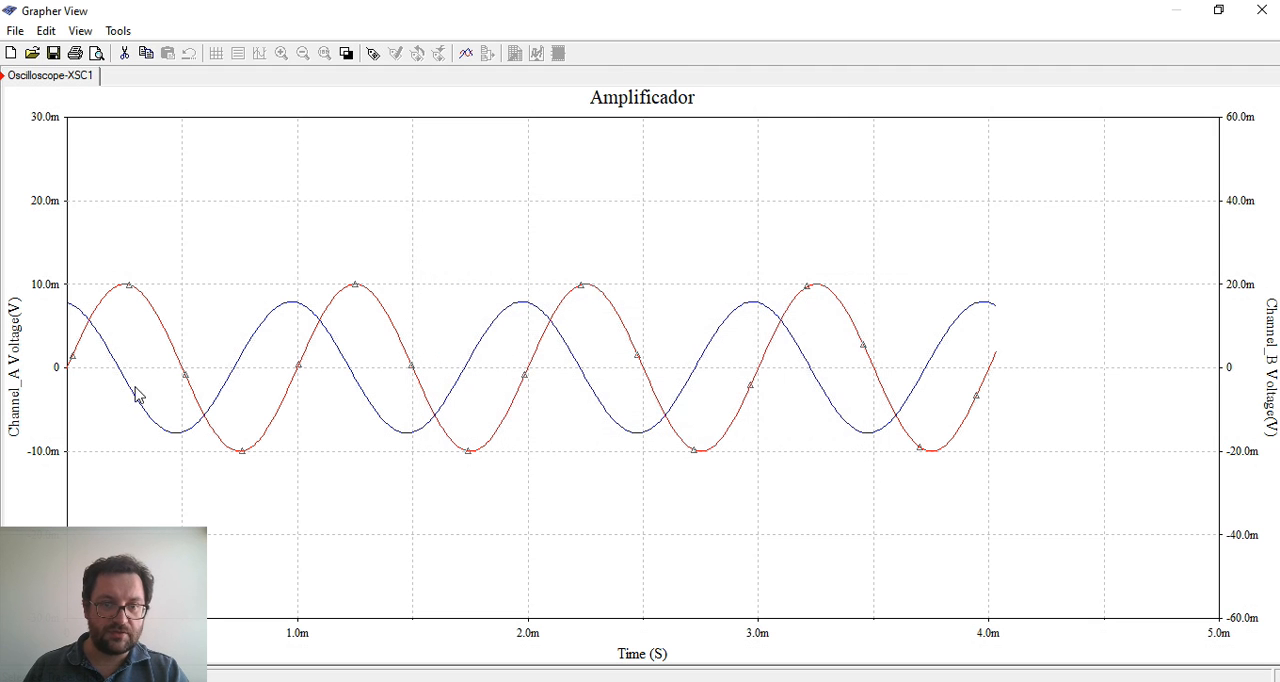
# Thicken the red Channel A trace by setting its pen size to 3
pyautogui.click(400, 340)
pyautogui.rightClick(397, 342)
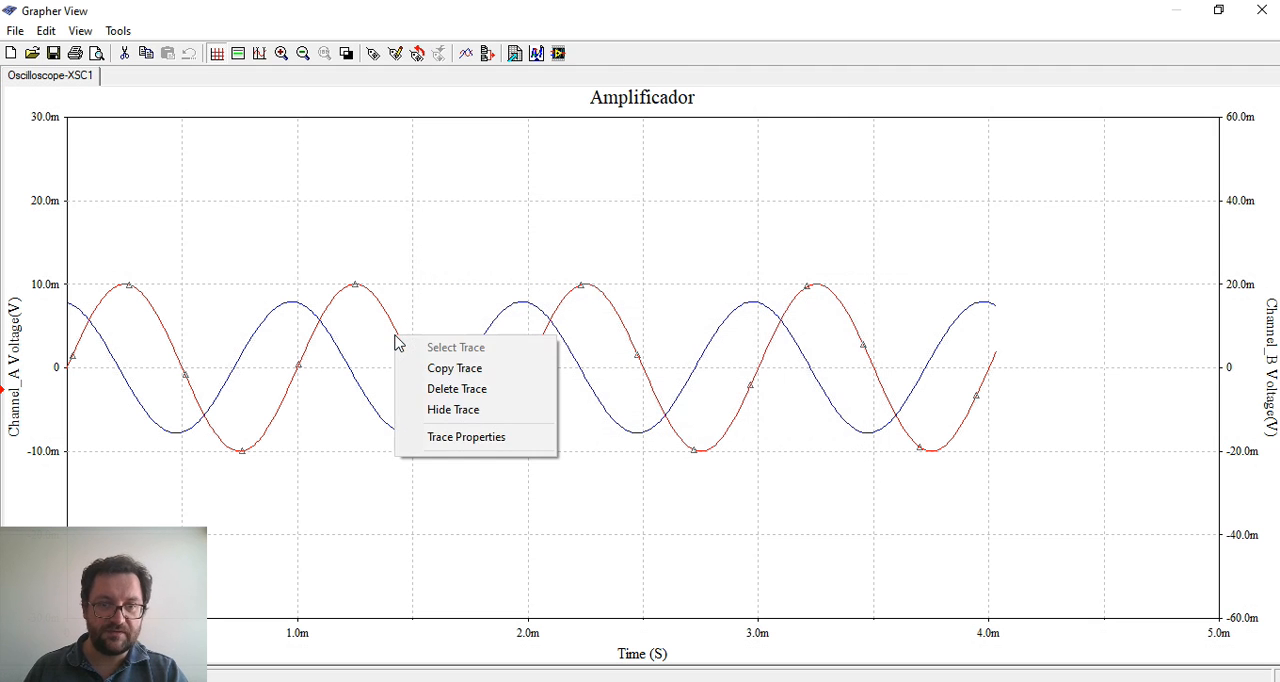
pyautogui.click(481, 441)
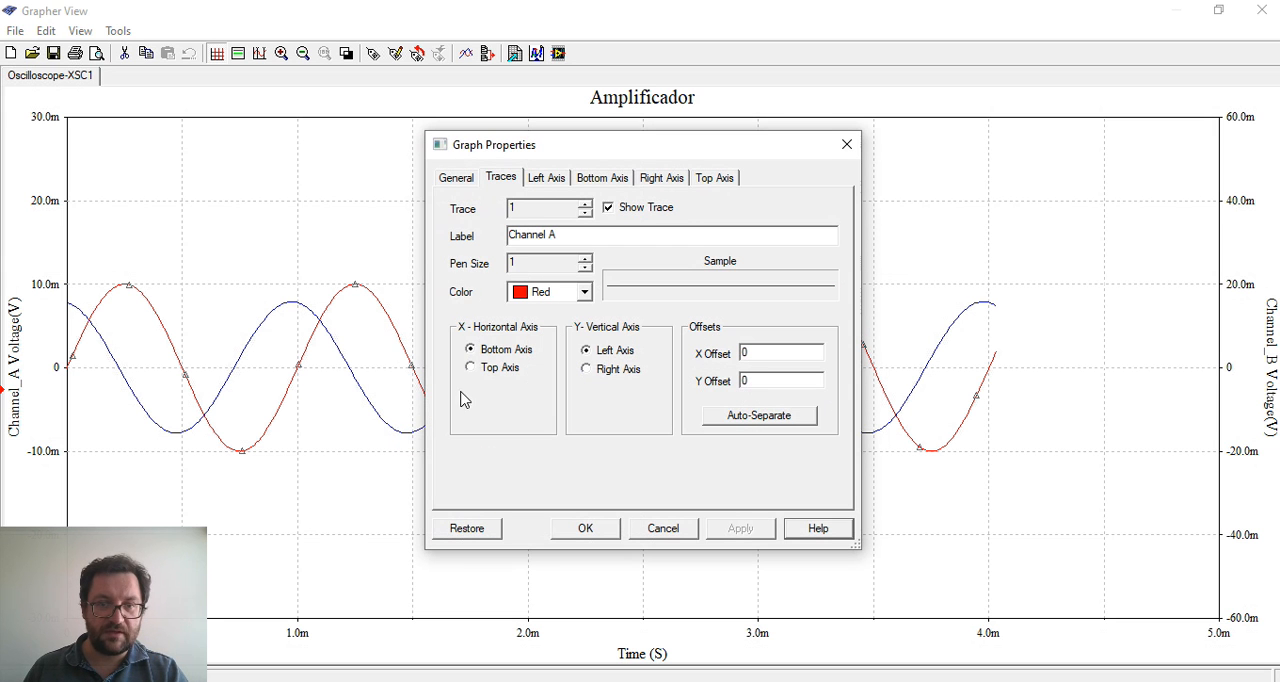
pyautogui.click(585, 258)
pyautogui.click(585, 258)
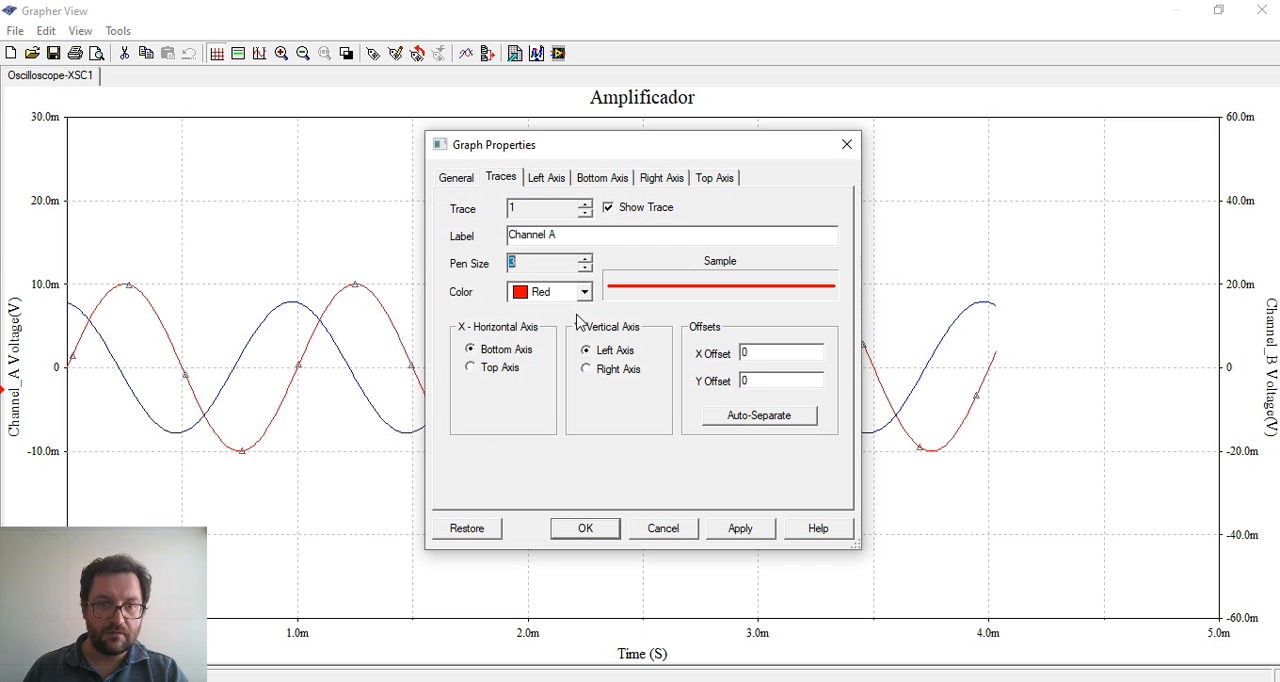
pyautogui.click(578, 528)
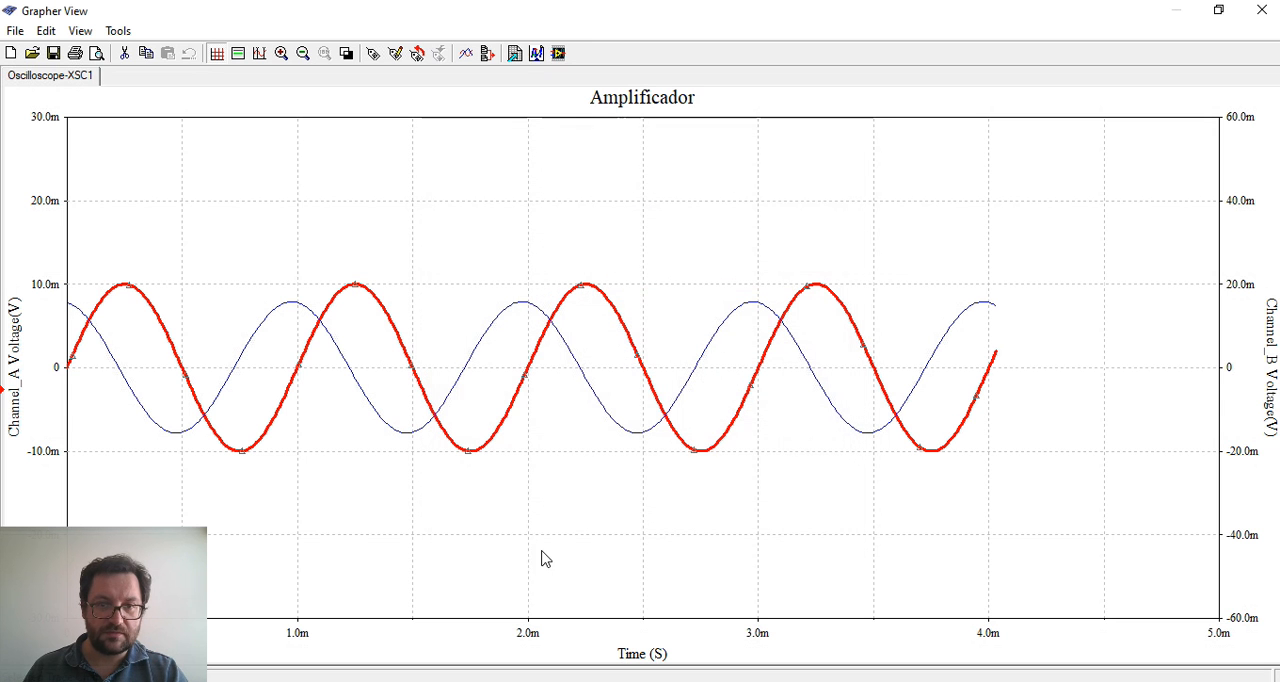
# Thicken the blue Channel B trace by setting its pen size to 3
pyautogui.rightClick(575, 362)
pyautogui.click(672, 458)
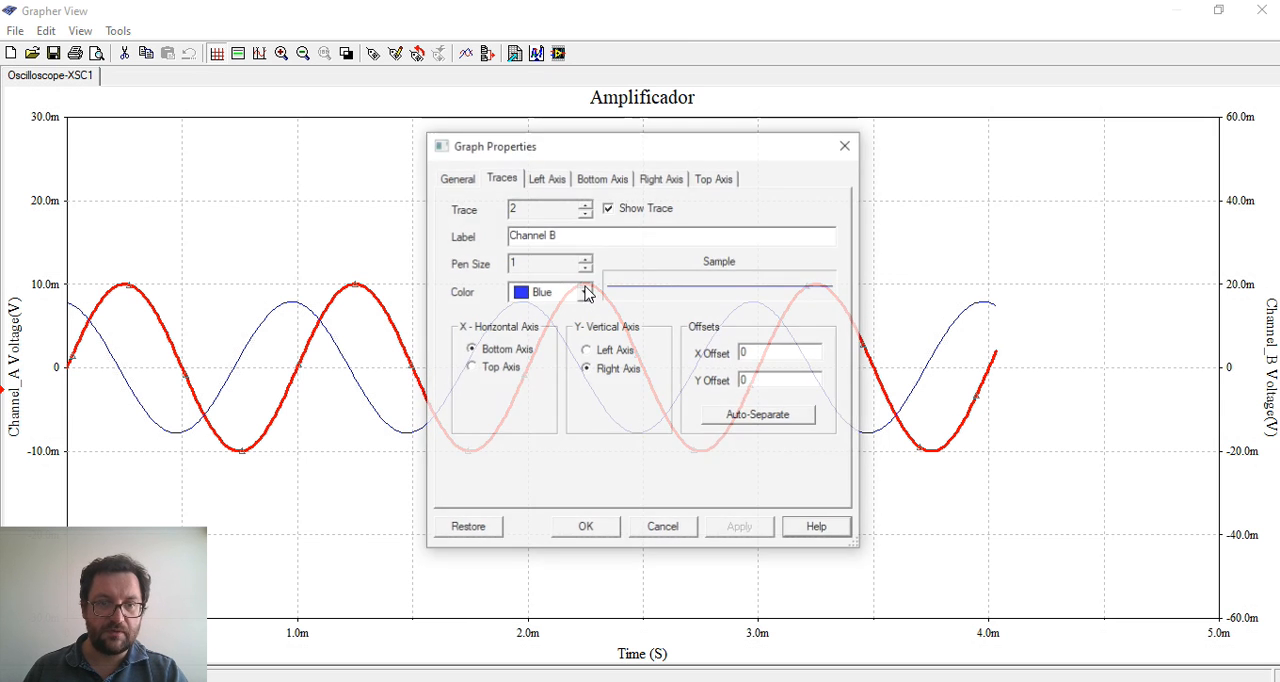
pyautogui.click(587, 259)
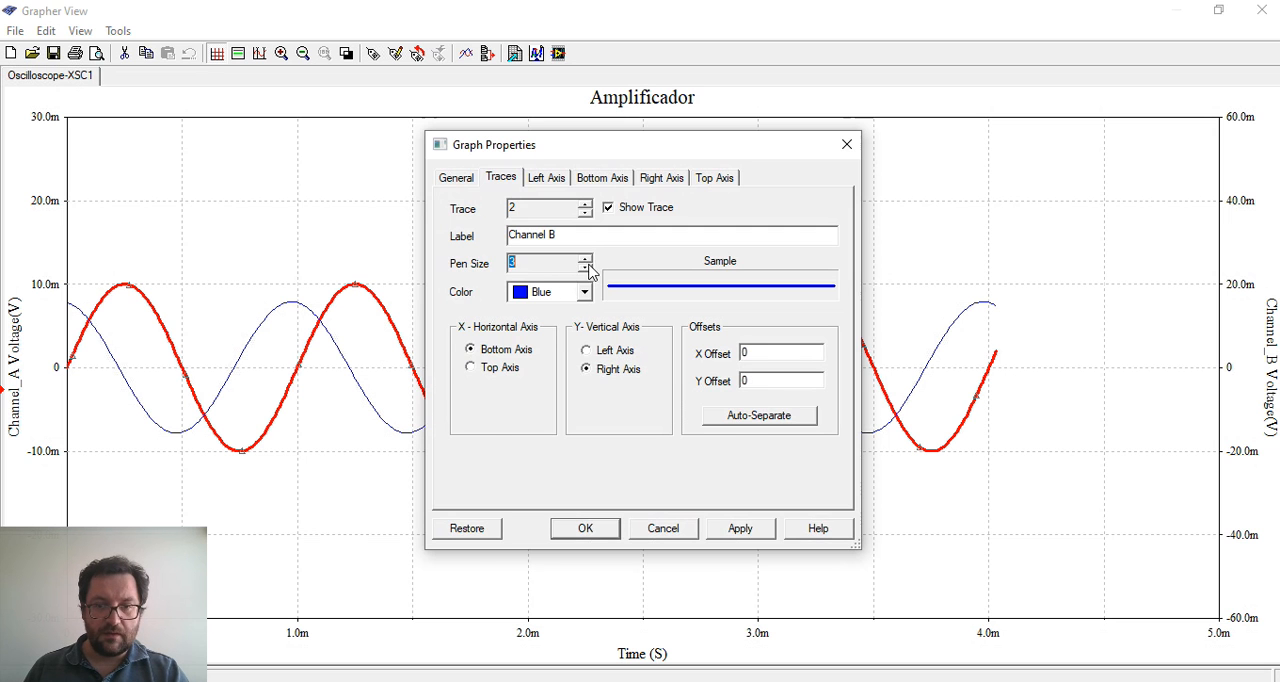
pyautogui.click(583, 527)
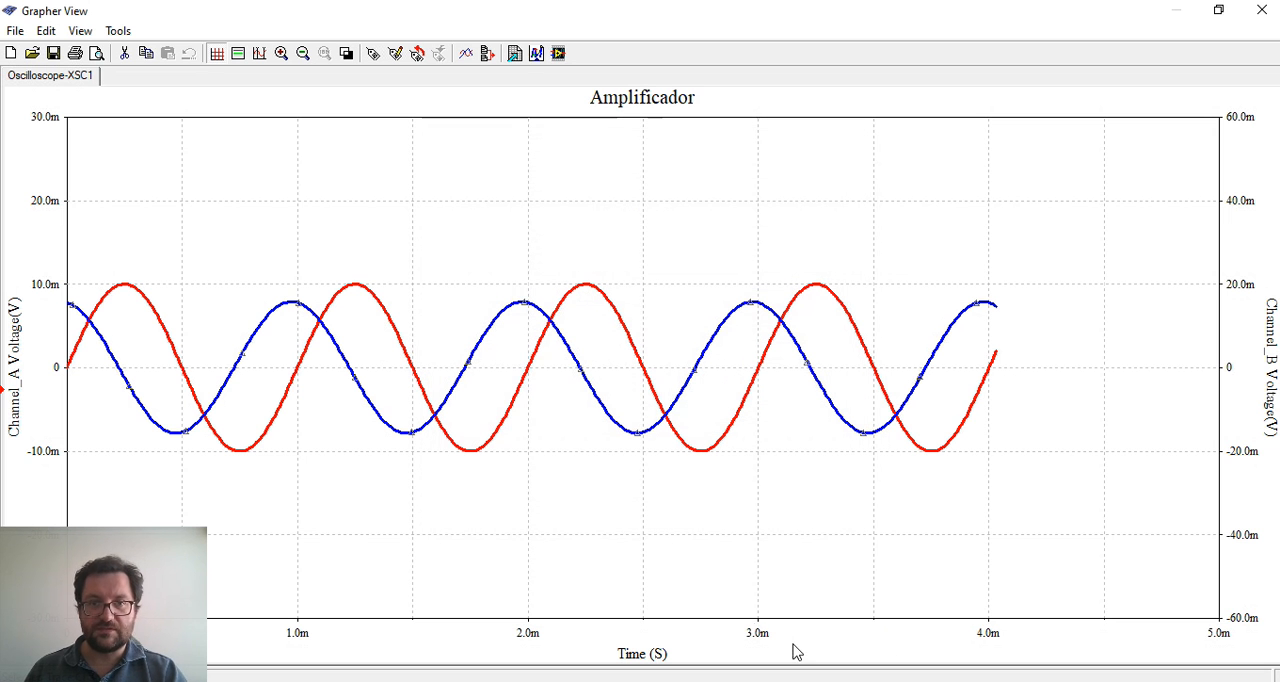
# Enlarge the tick numbers on the bottom time axis to font size 20
pyautogui.rightClick(760, 636)
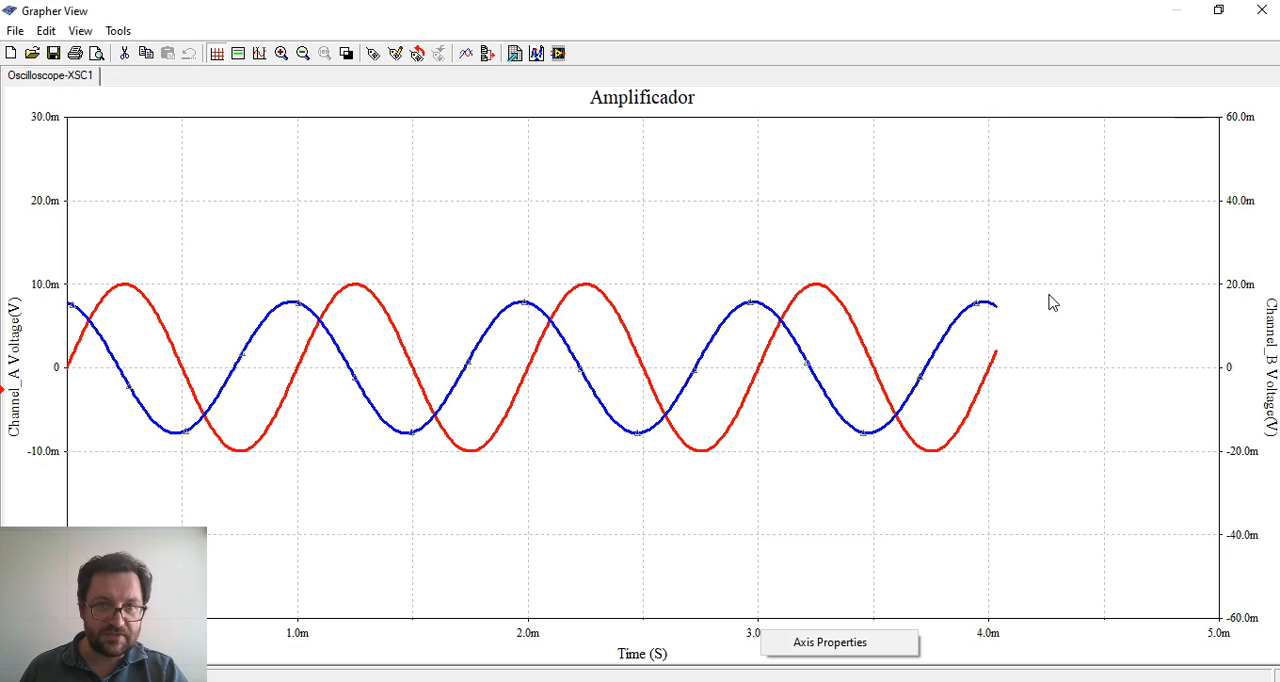
pyautogui.click(1059, 566)
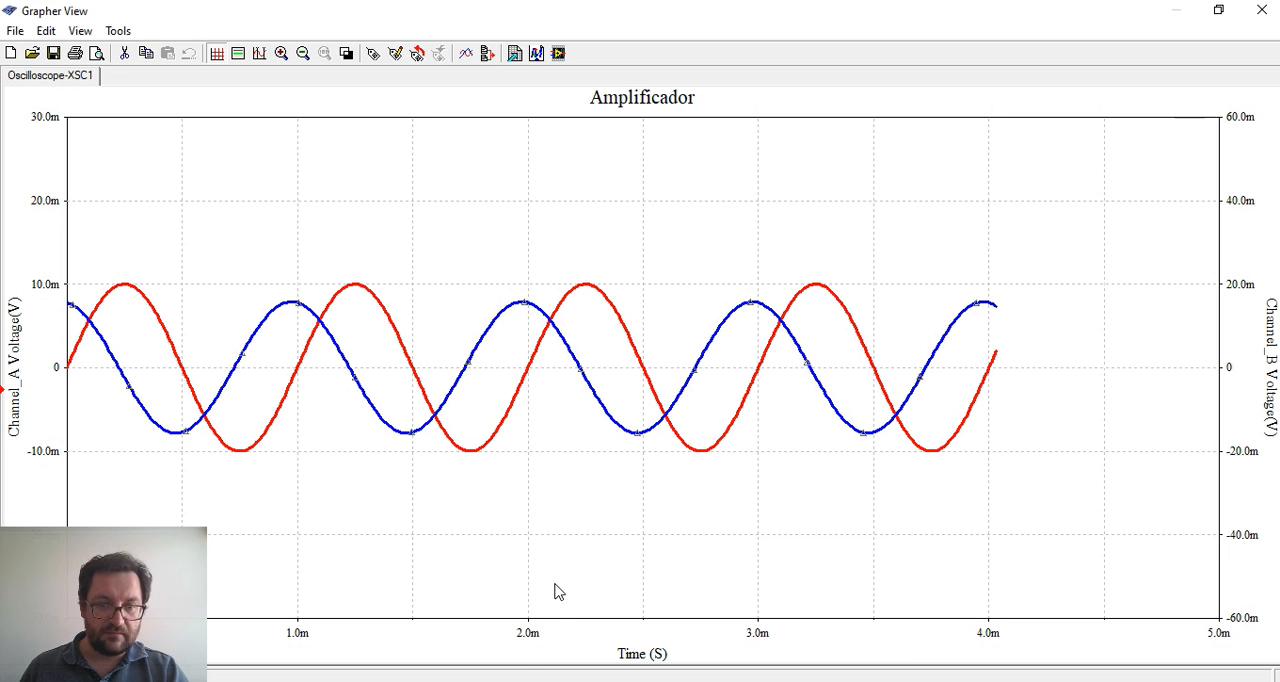
pyautogui.rightClick(531, 648)
pyautogui.click(572, 659)
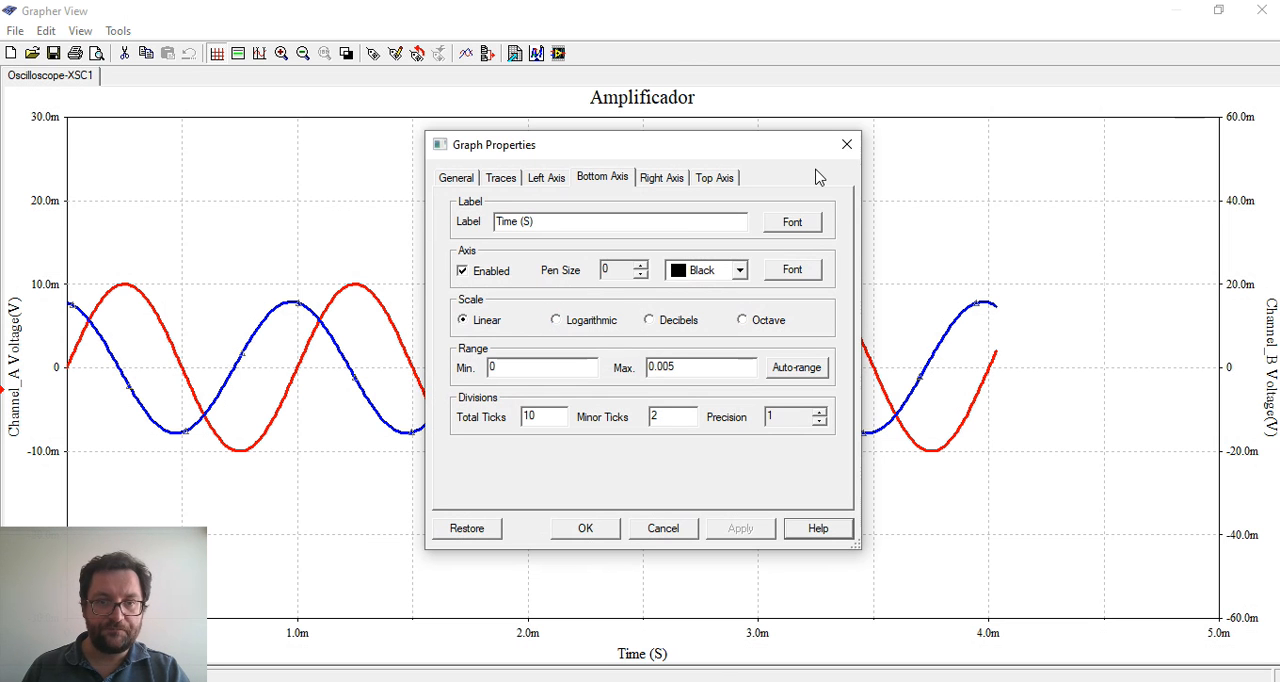
pyautogui.click(797, 272)
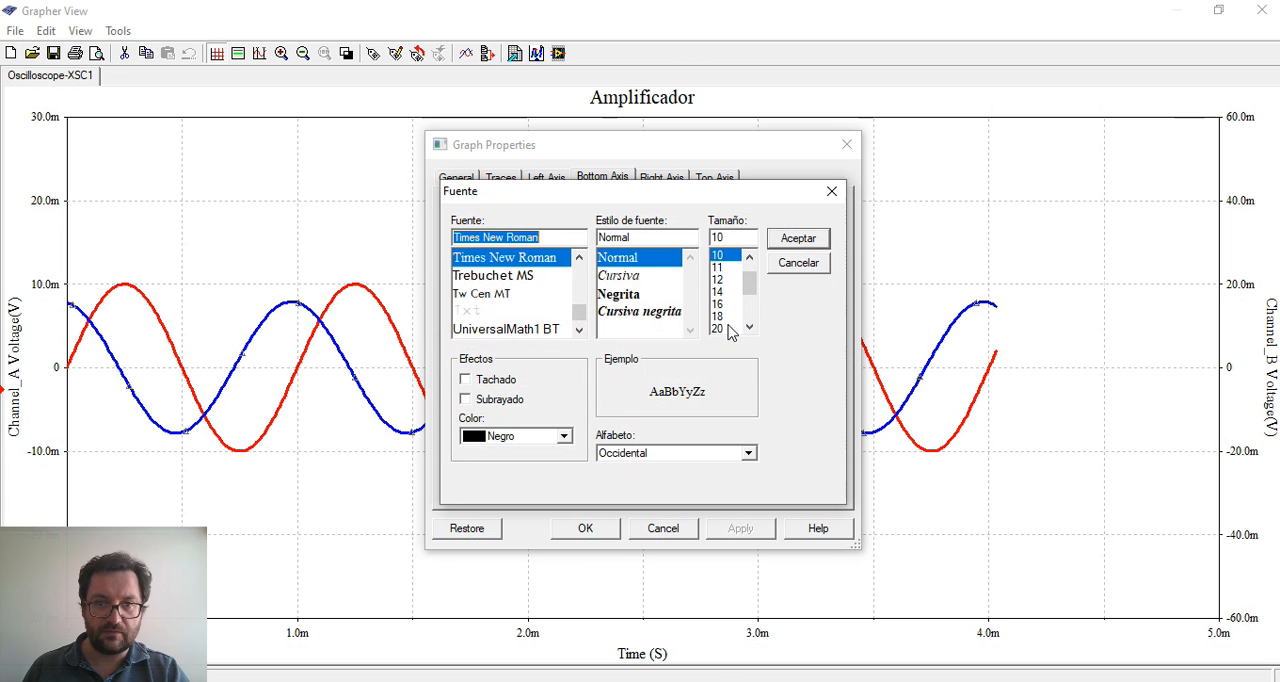
pyautogui.click(720, 303)
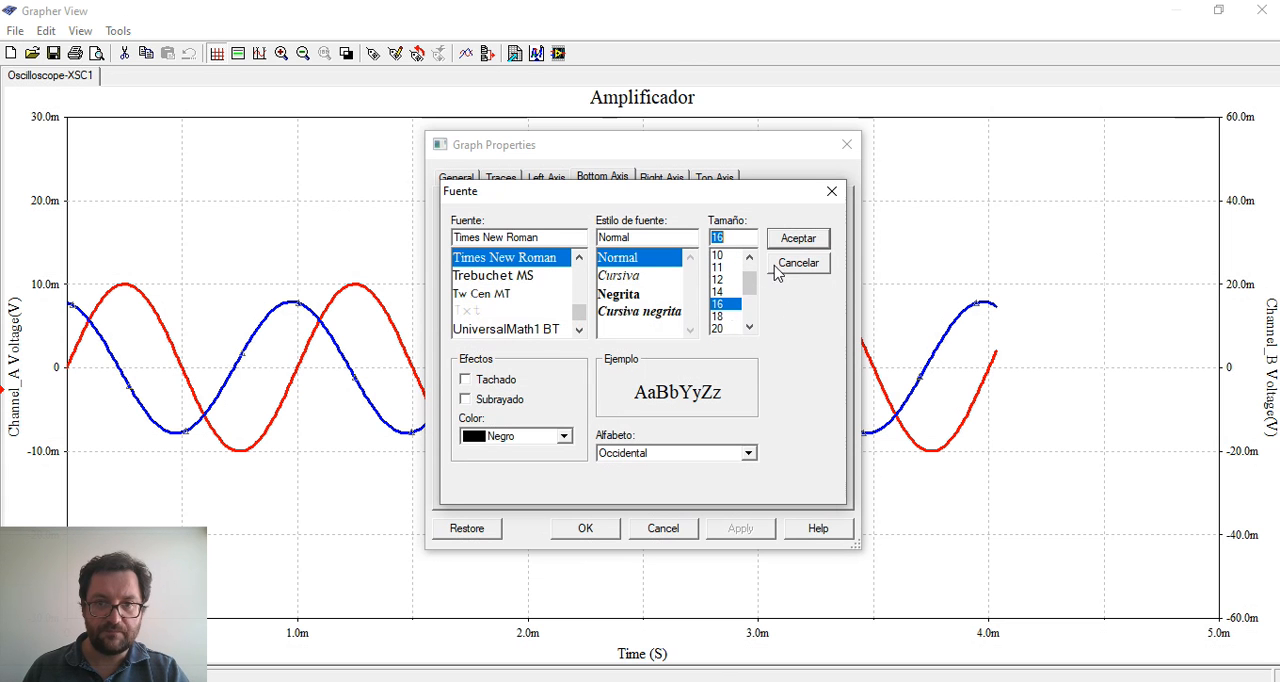
pyautogui.click(750, 327)
pyautogui.click(725, 307)
pyautogui.click(727, 317)
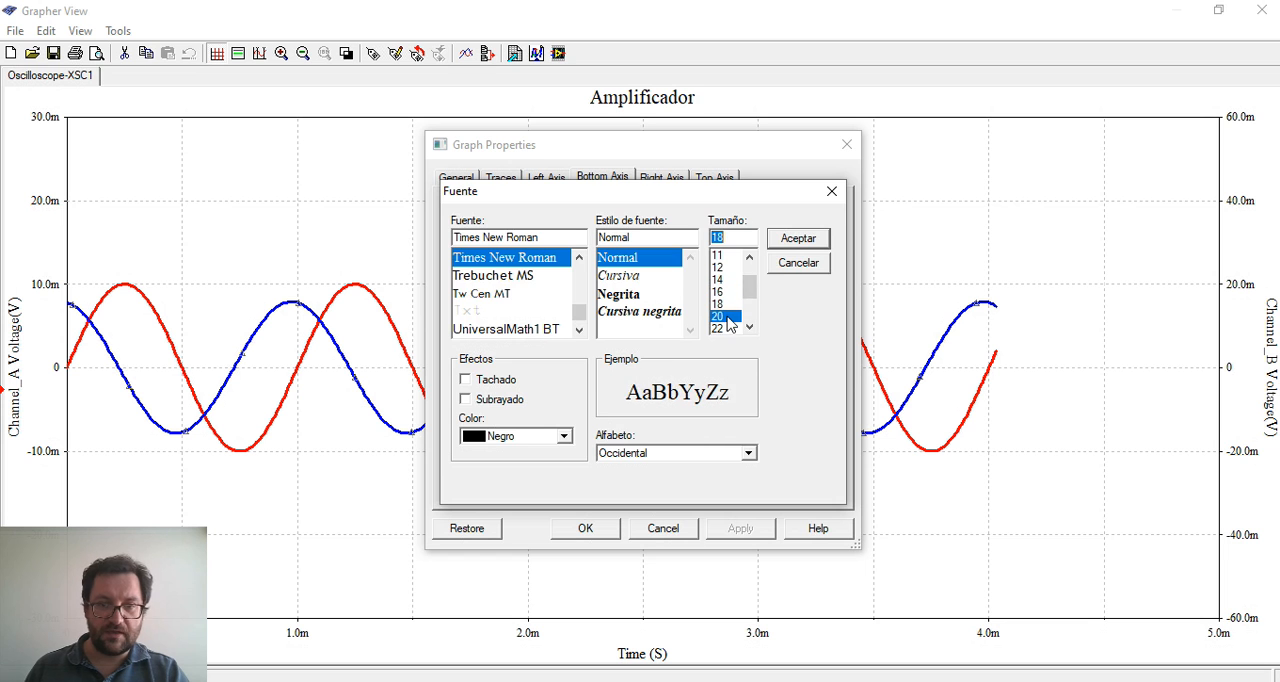
pyautogui.click(798, 240)
pyautogui.click(606, 534)
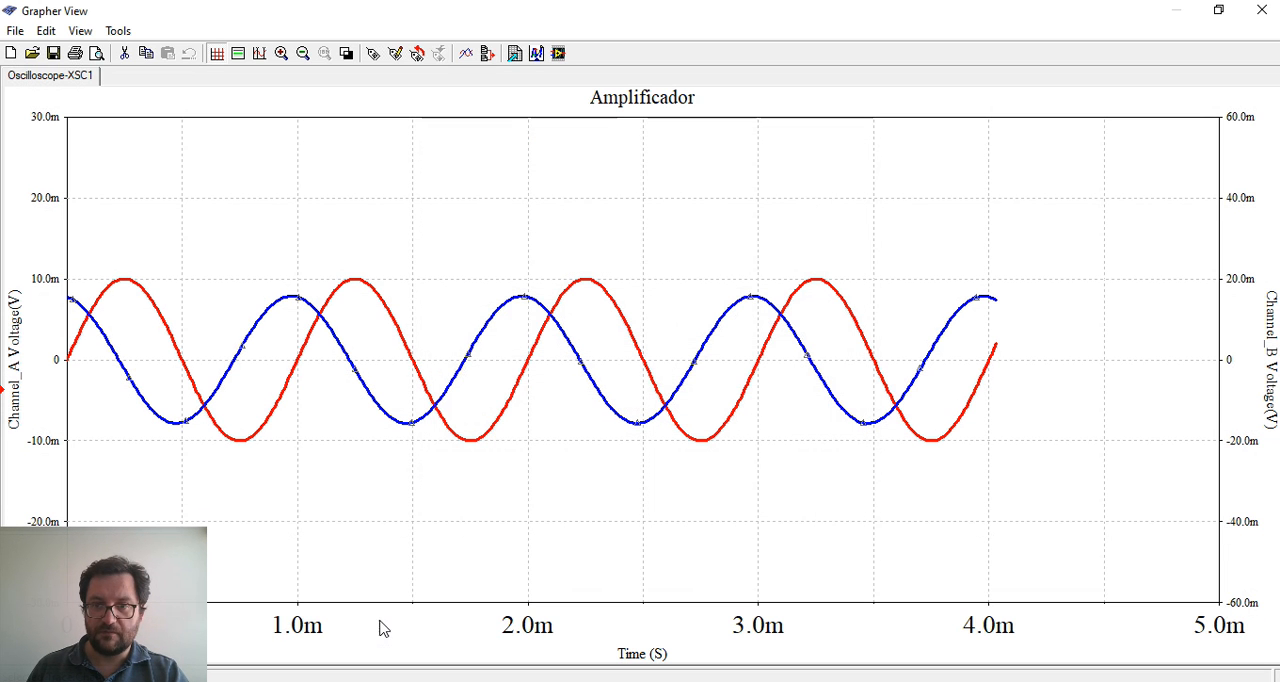
# Disable the right Channel_B Voltage axis of the graph and apply the change
pyautogui.rightClick(1230, 365)
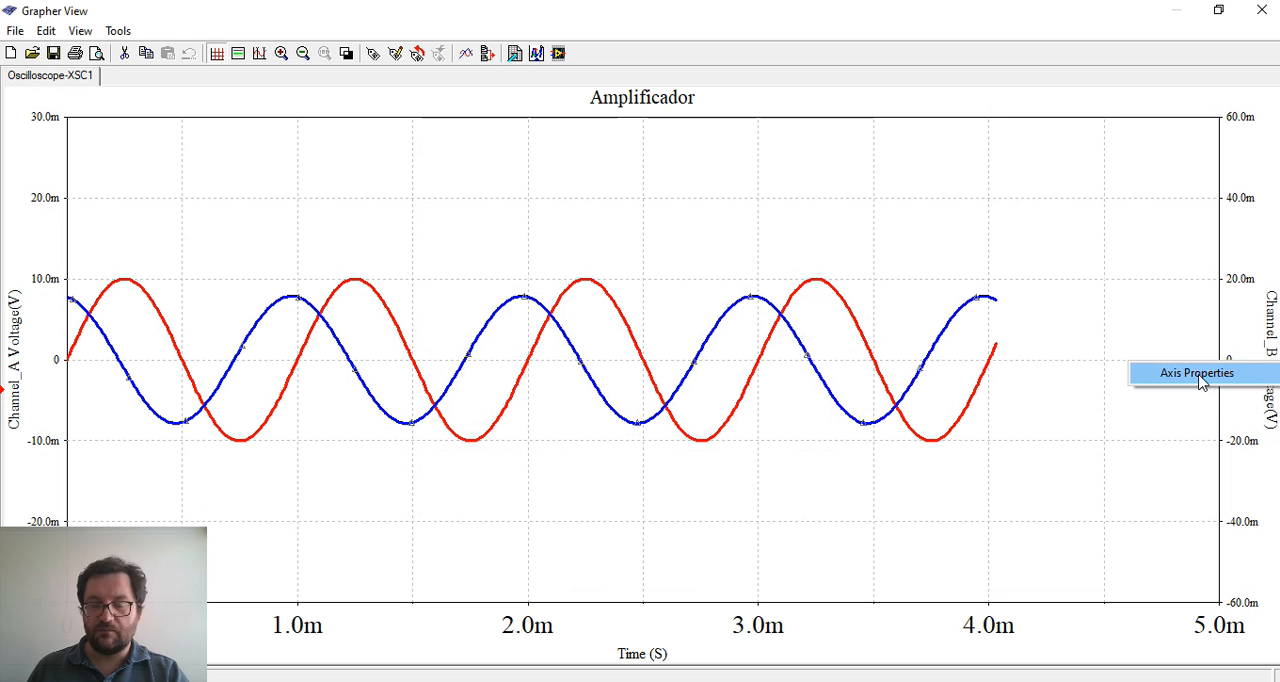
pyautogui.click(1244, 379)
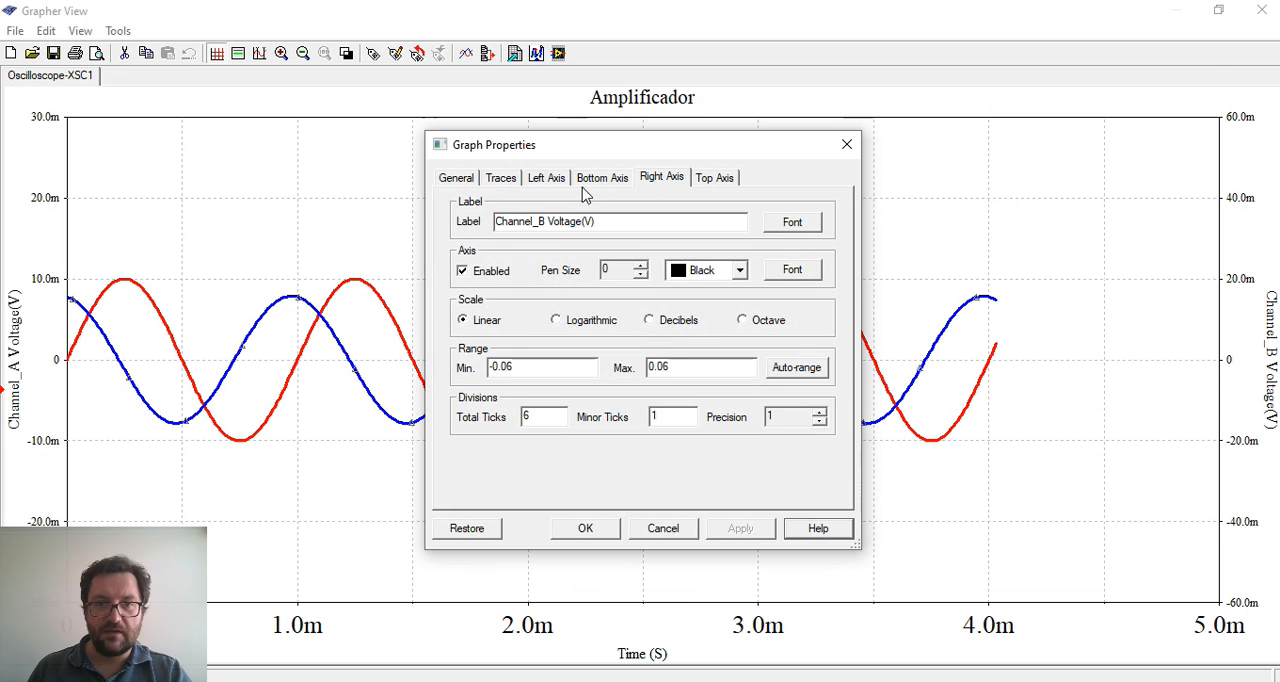
pyautogui.click(549, 182)
pyautogui.click(609, 185)
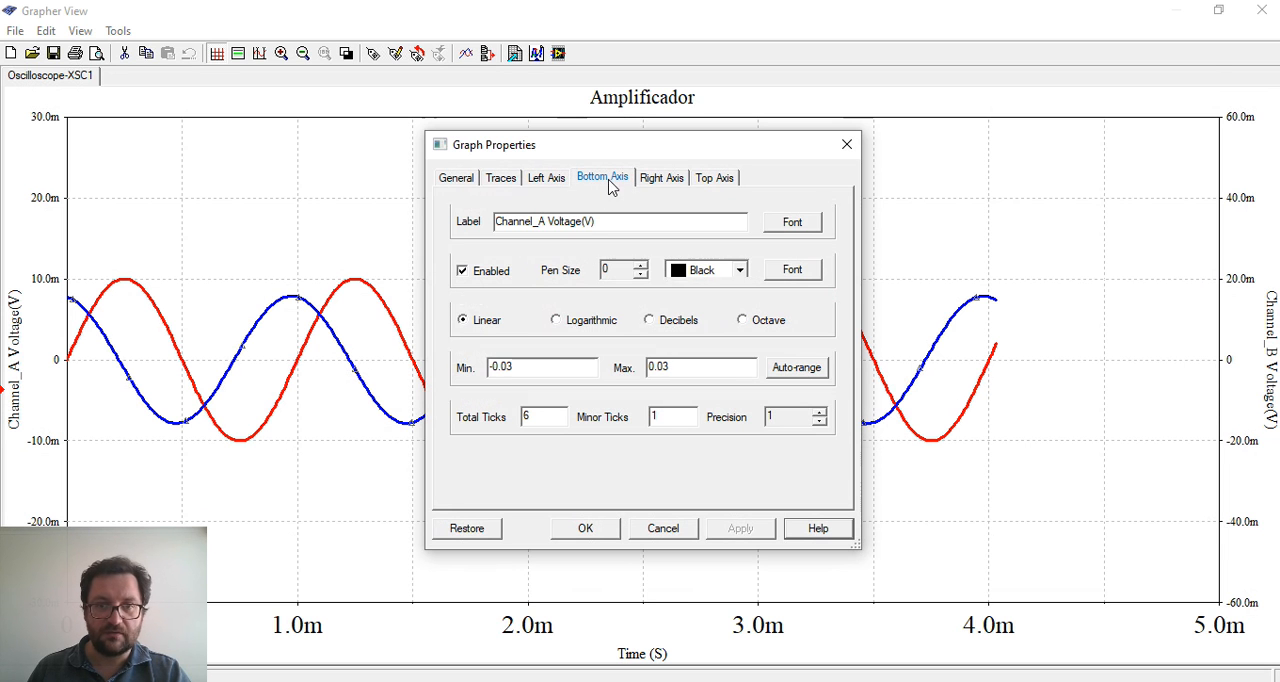
pyautogui.click(657, 178)
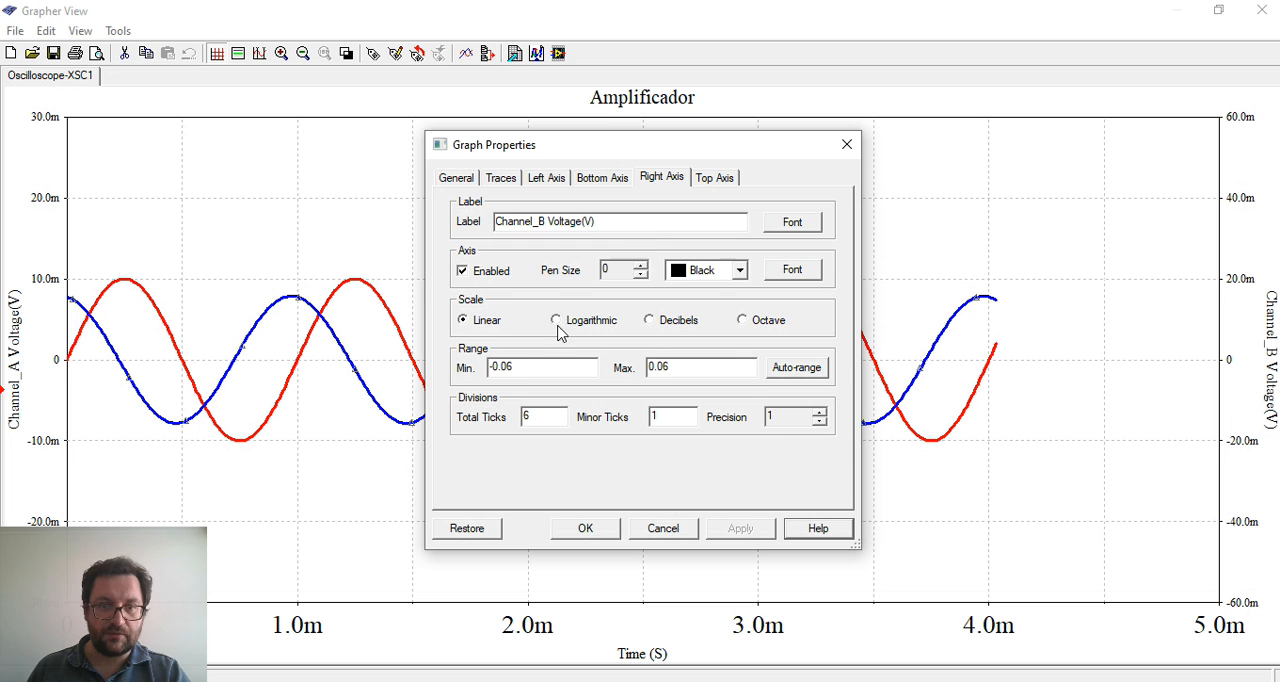
pyautogui.click(478, 283)
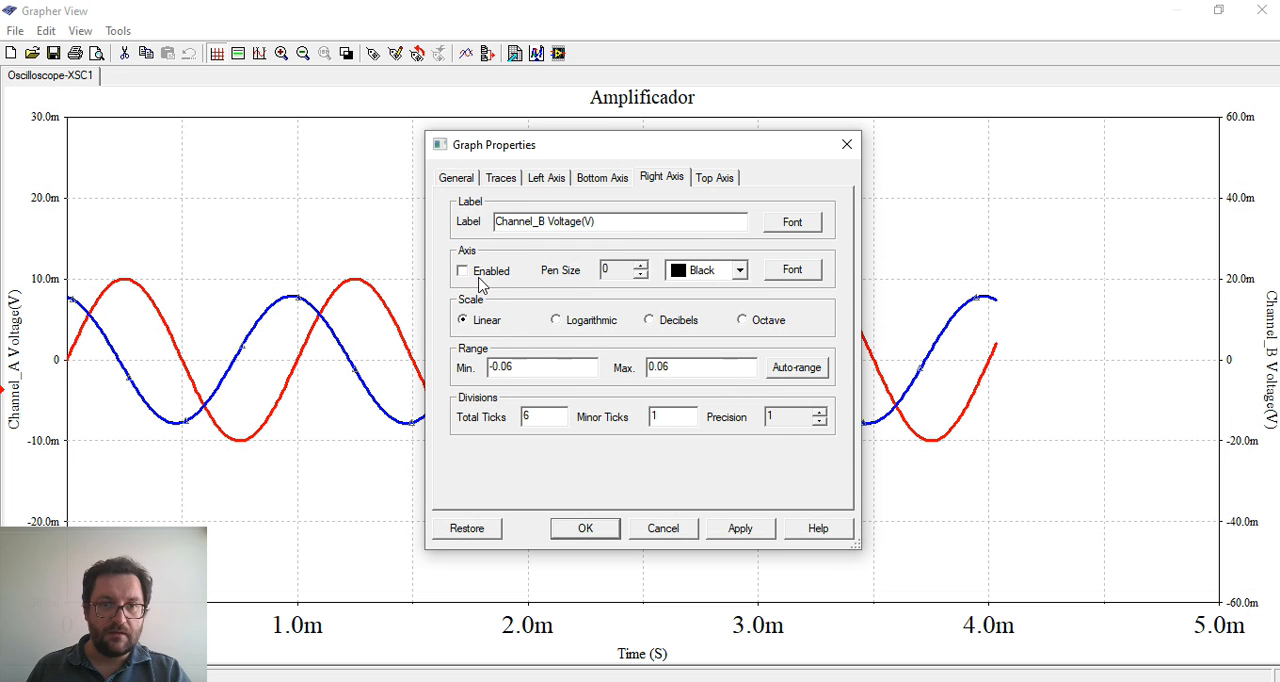
pyautogui.click(750, 530)
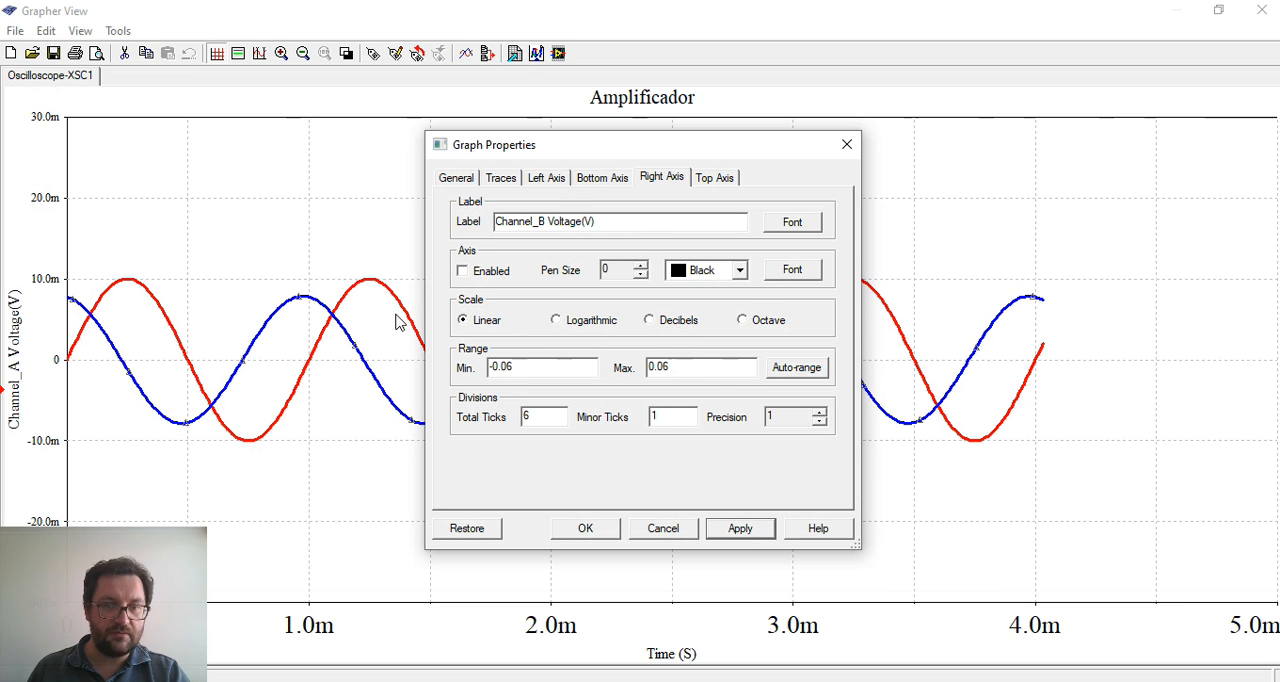
# Enlarge the tick numbers on the left voltage axis to font size 20 and apply it
pyautogui.click(546, 178)
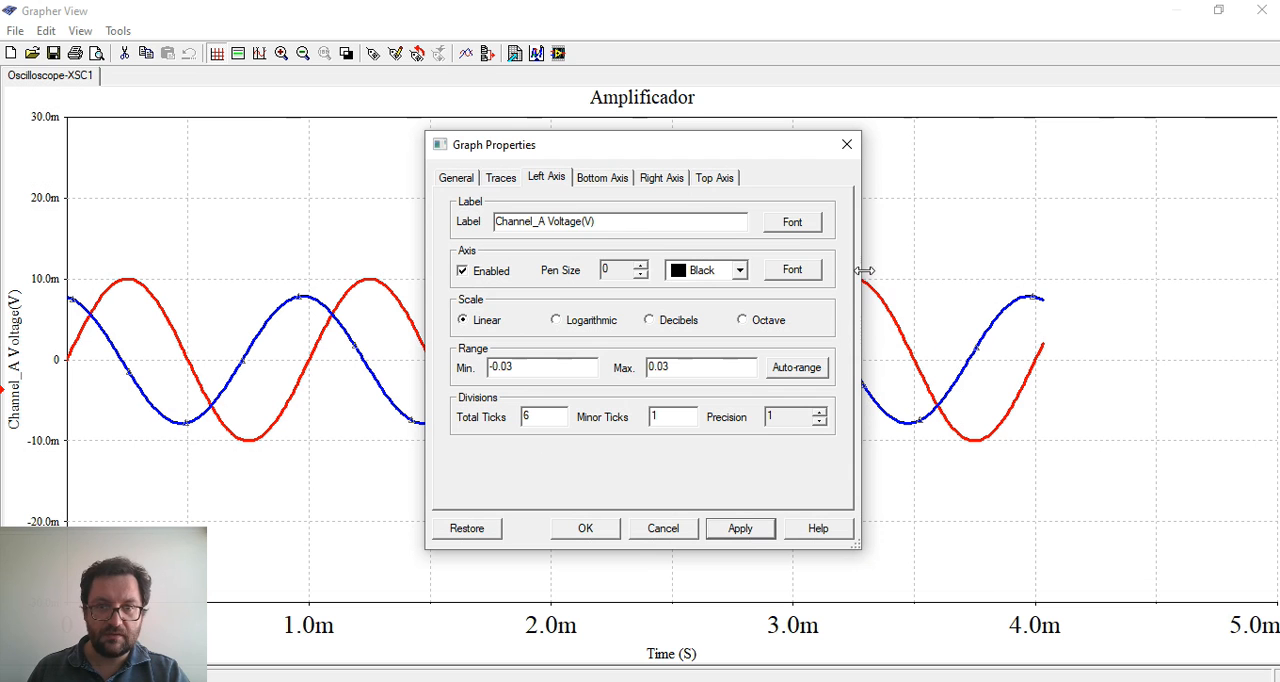
pyautogui.click(792, 271)
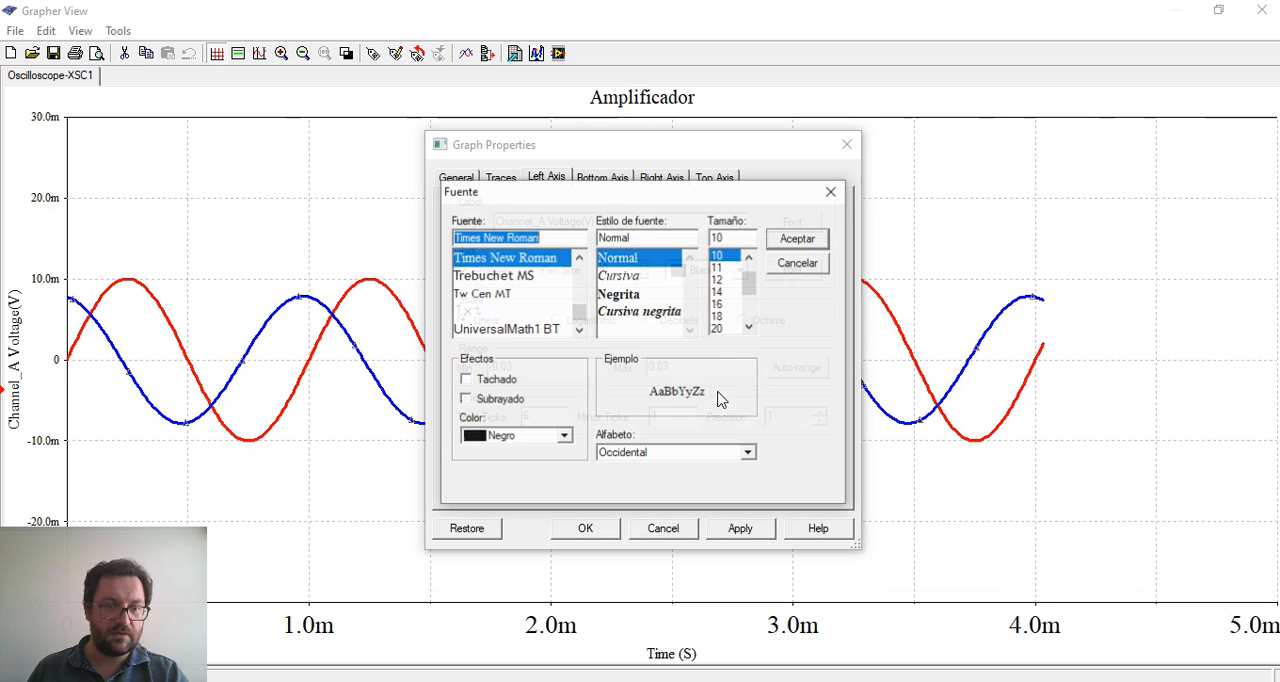
pyautogui.click(725, 328)
pyautogui.click(802, 243)
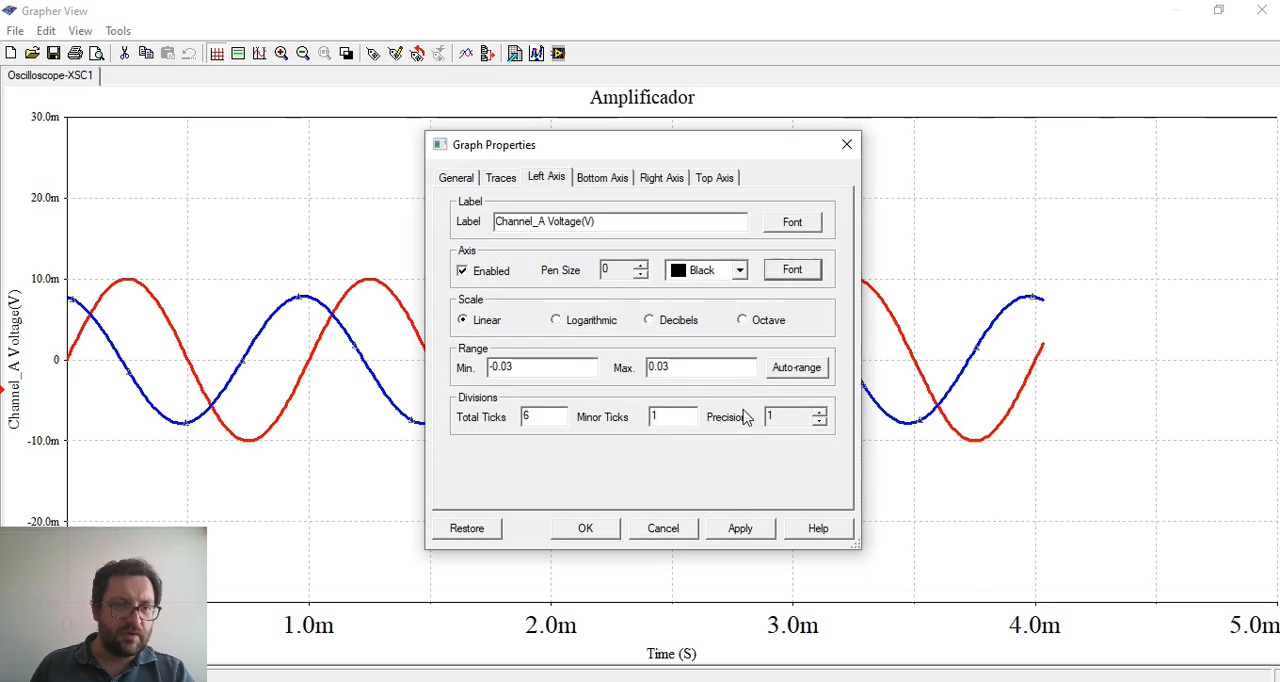
pyautogui.click(745, 528)
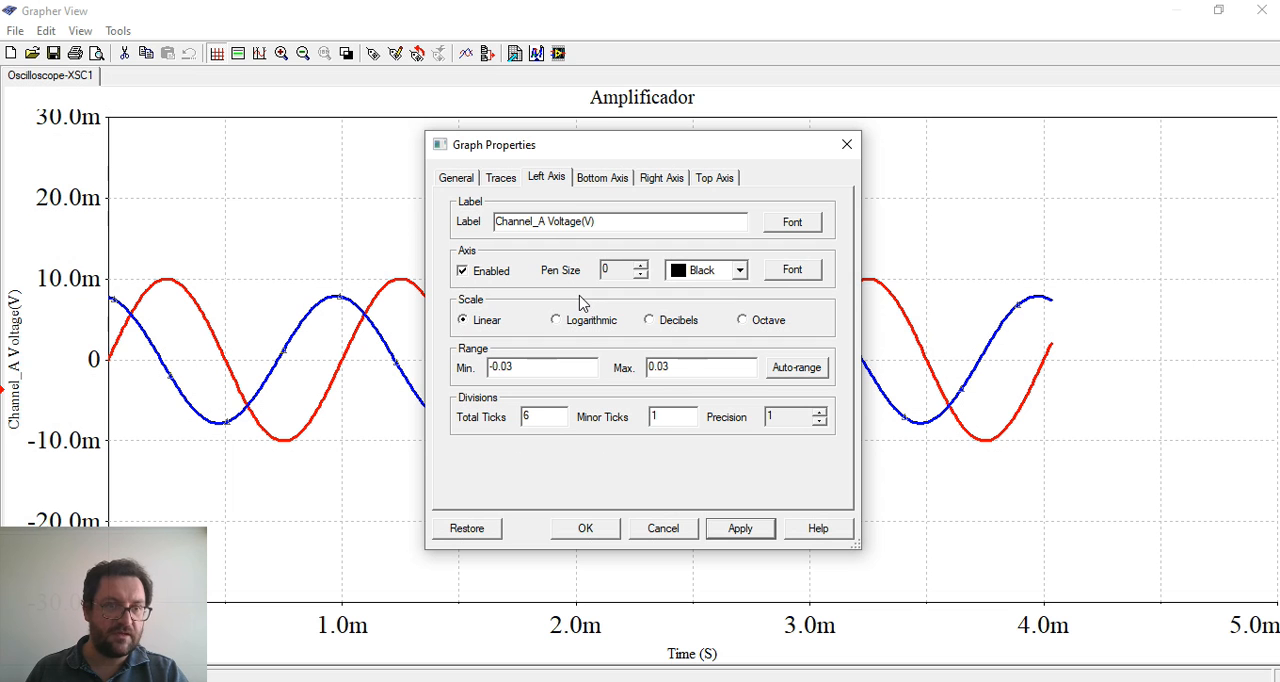
# Set the tick number precision to 0 on both the left axis and the bottom axis
pyautogui.click(819, 421)
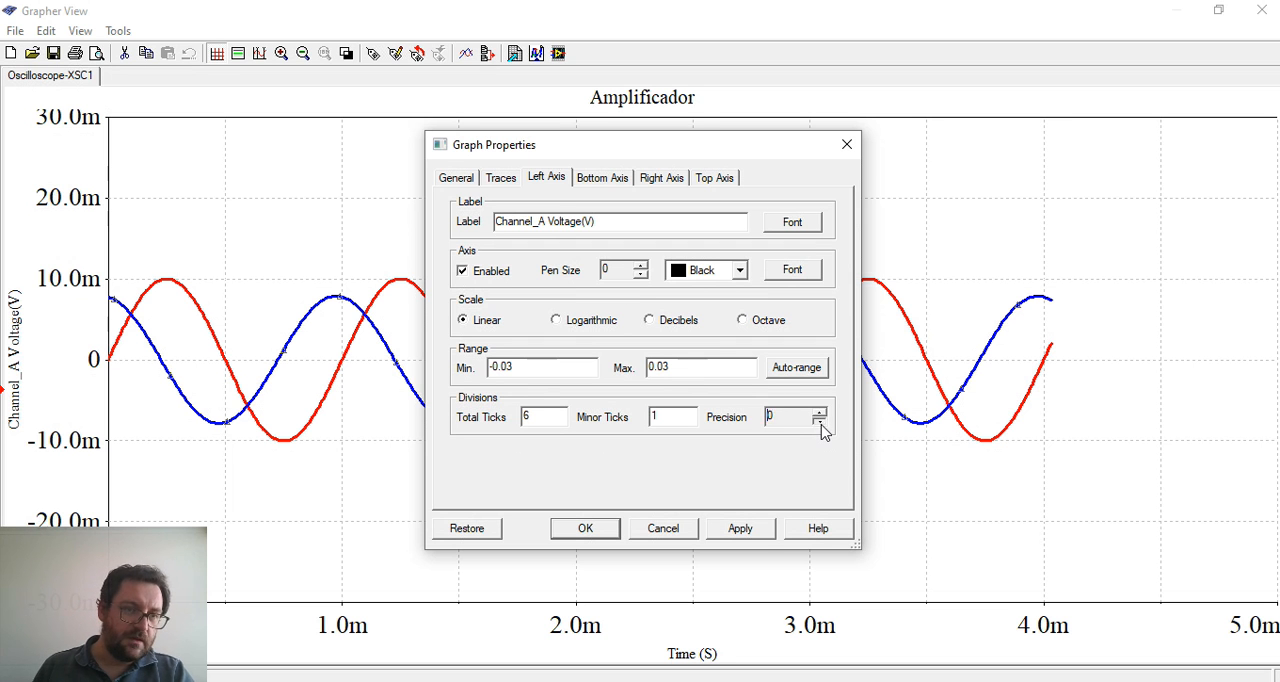
pyautogui.click(742, 529)
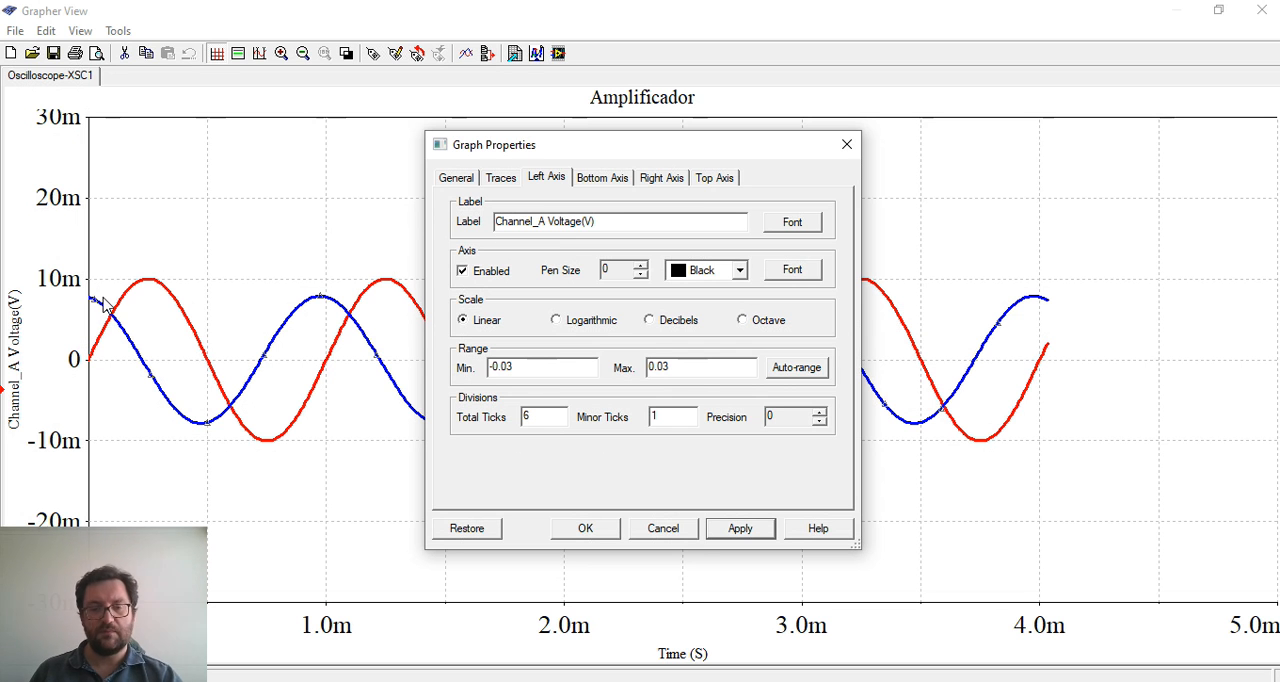
pyautogui.click(604, 179)
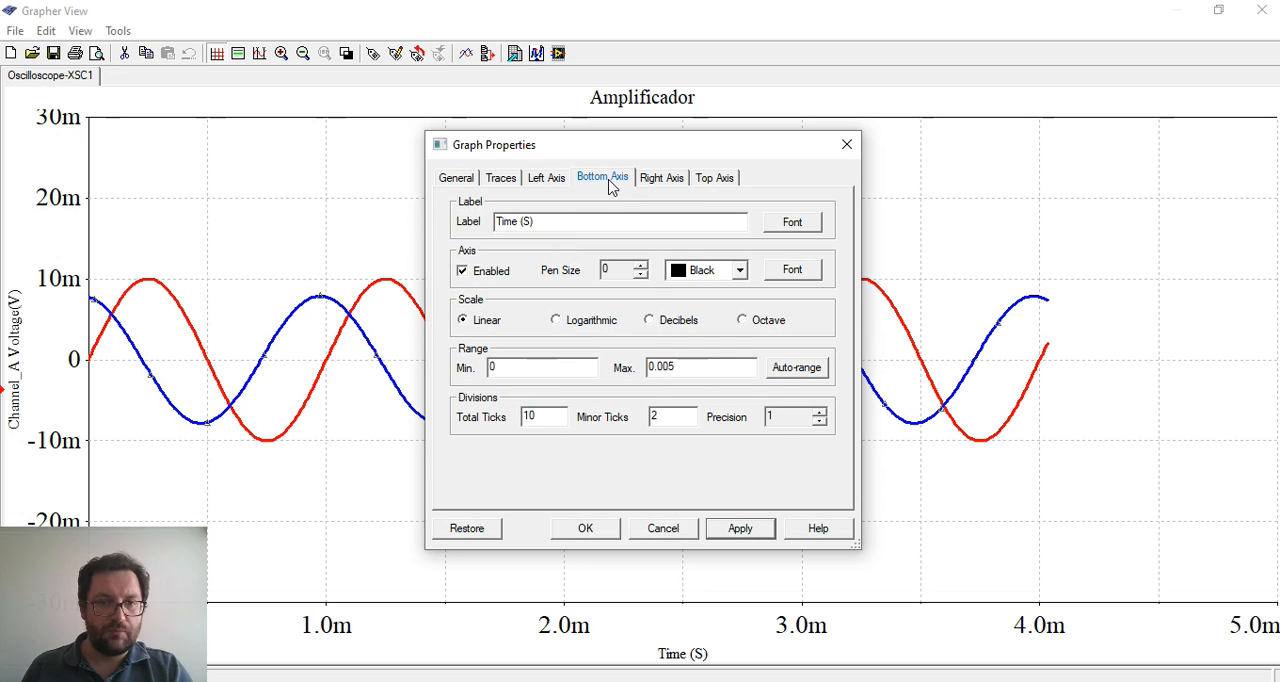
pyautogui.click(820, 423)
pyautogui.click(756, 538)
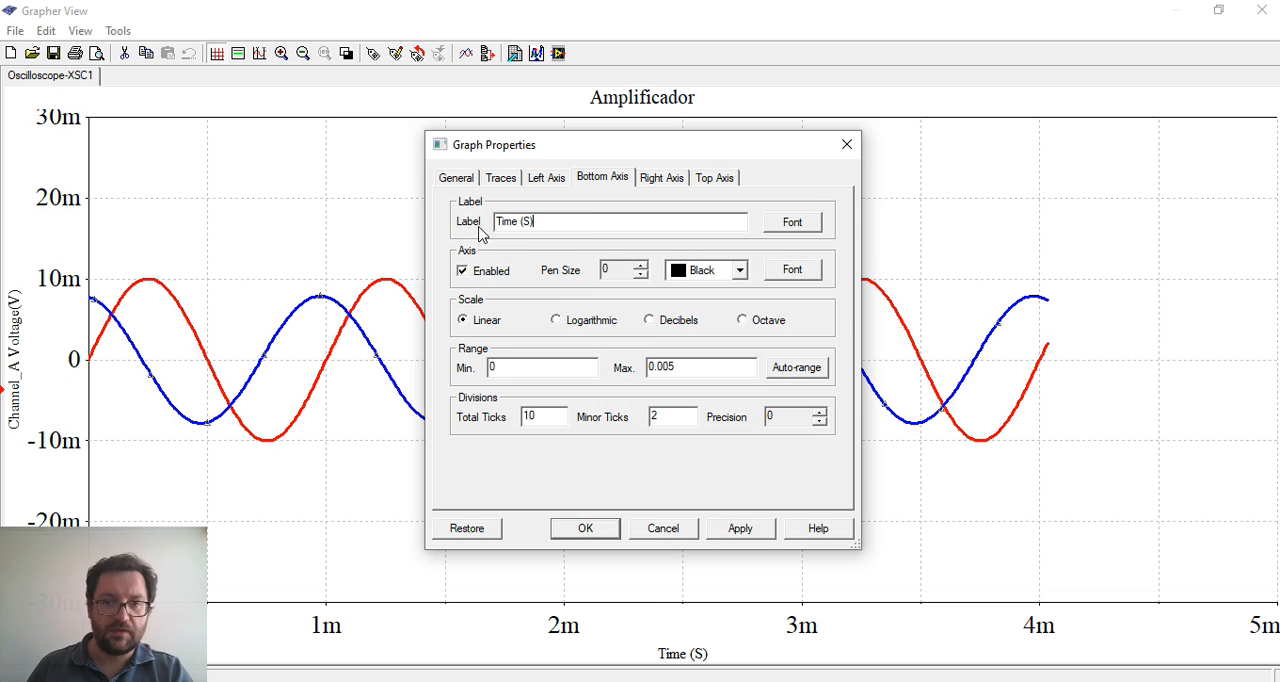
# Rename the bottom axis label to Tiempo, set its font size to 16 and apply the changes
pyautogui.moveTo(558, 225); pyautogui.dragTo(412, 221)
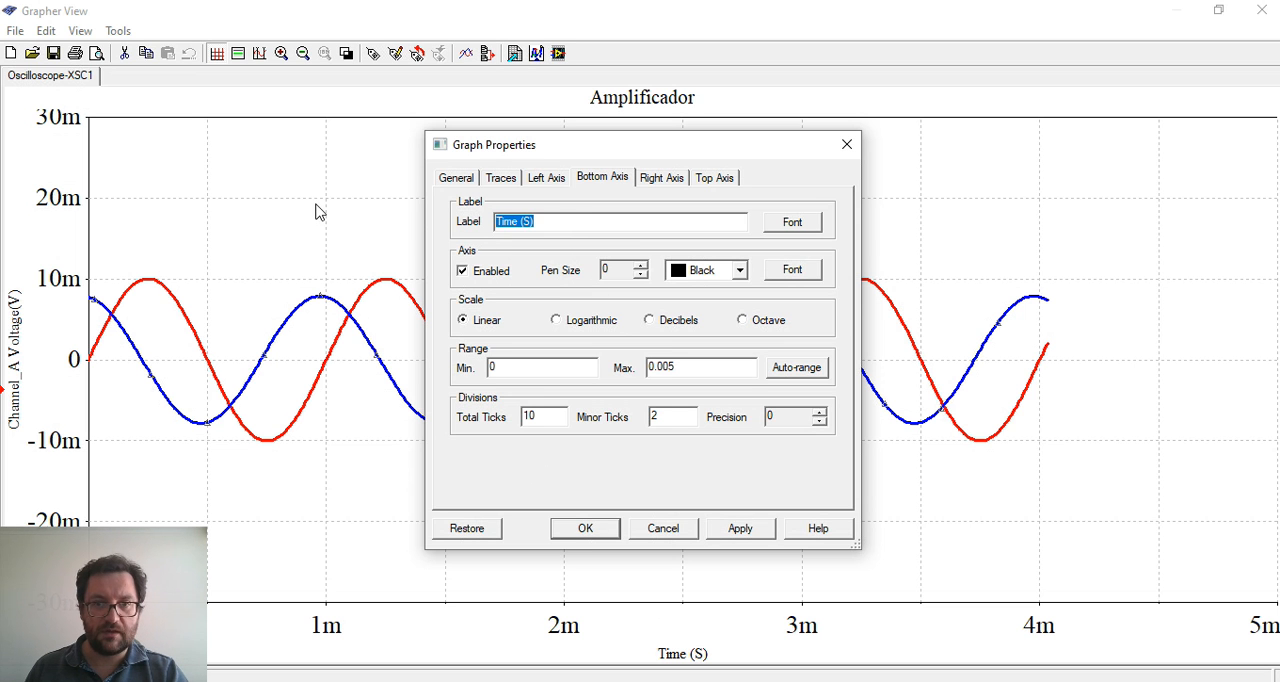
pyautogui.write('Tiempo')
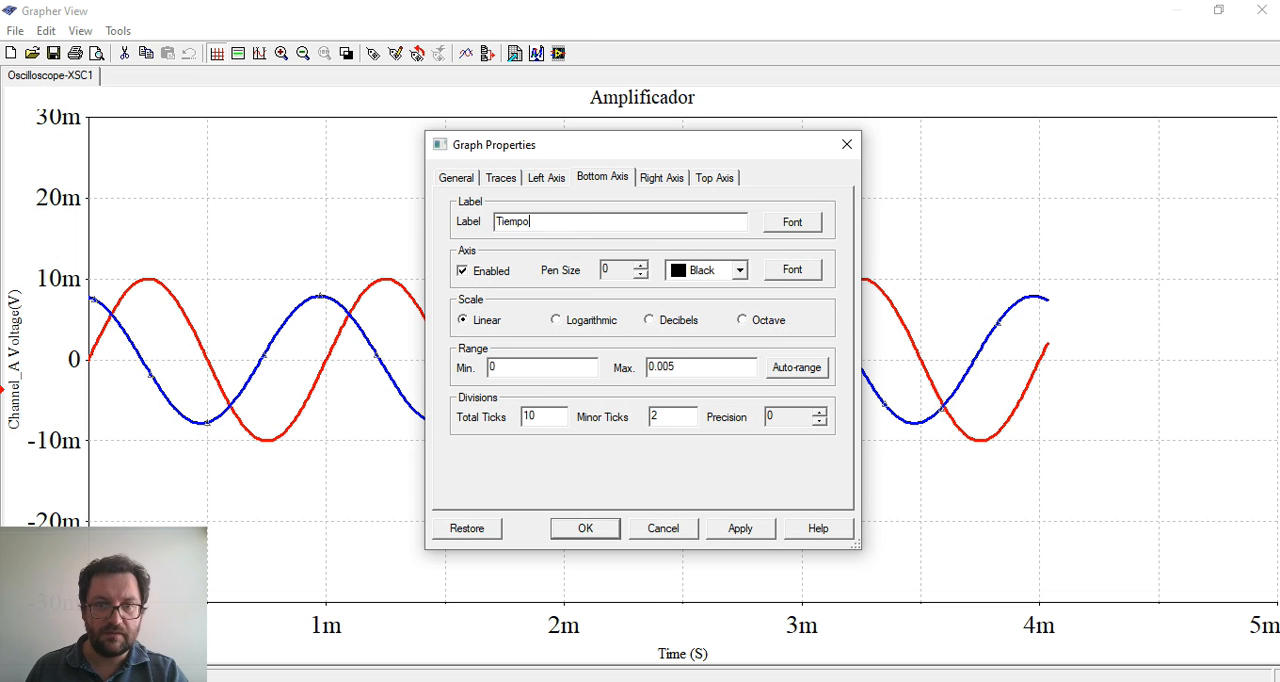
pyautogui.click(736, 528)
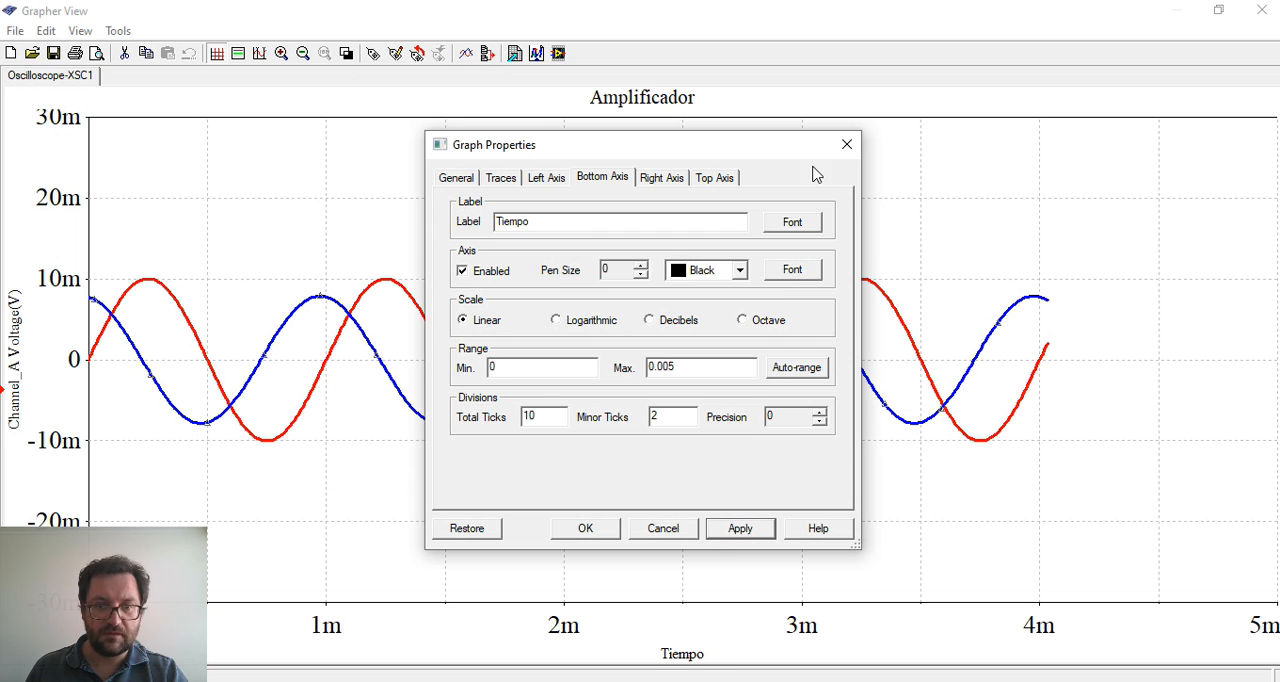
pyautogui.click(792, 221)
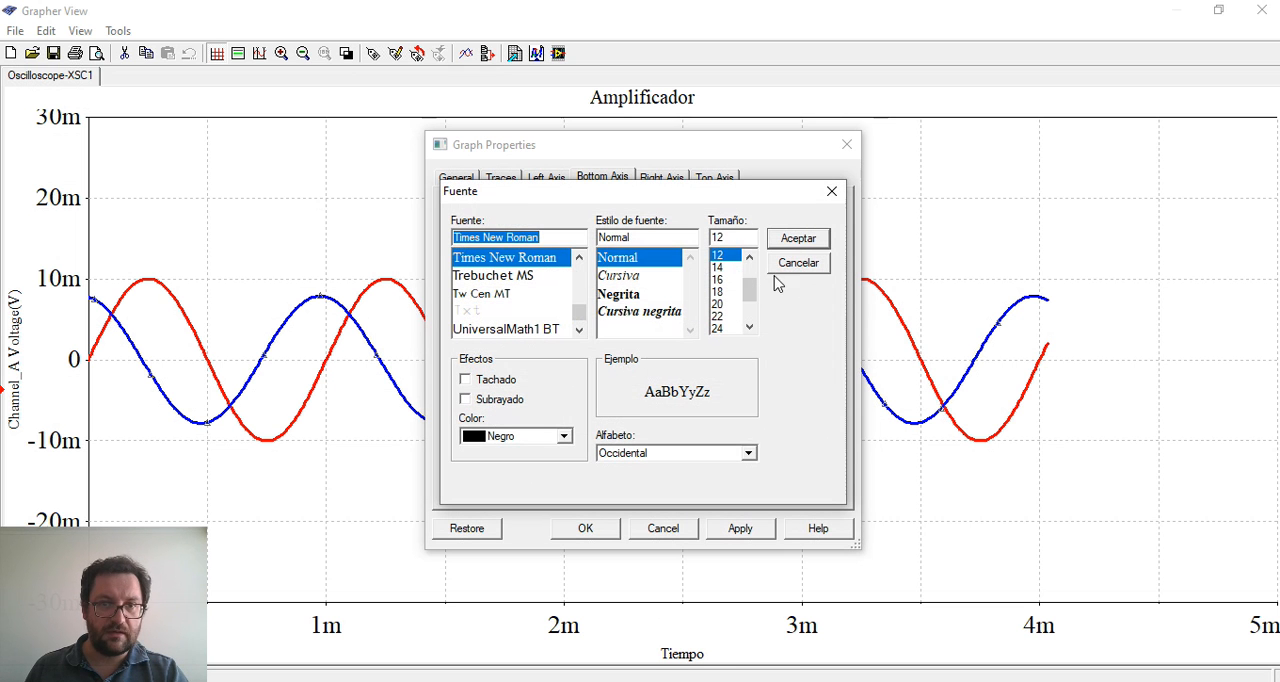
pyautogui.click(731, 281)
pyautogui.click(795, 242)
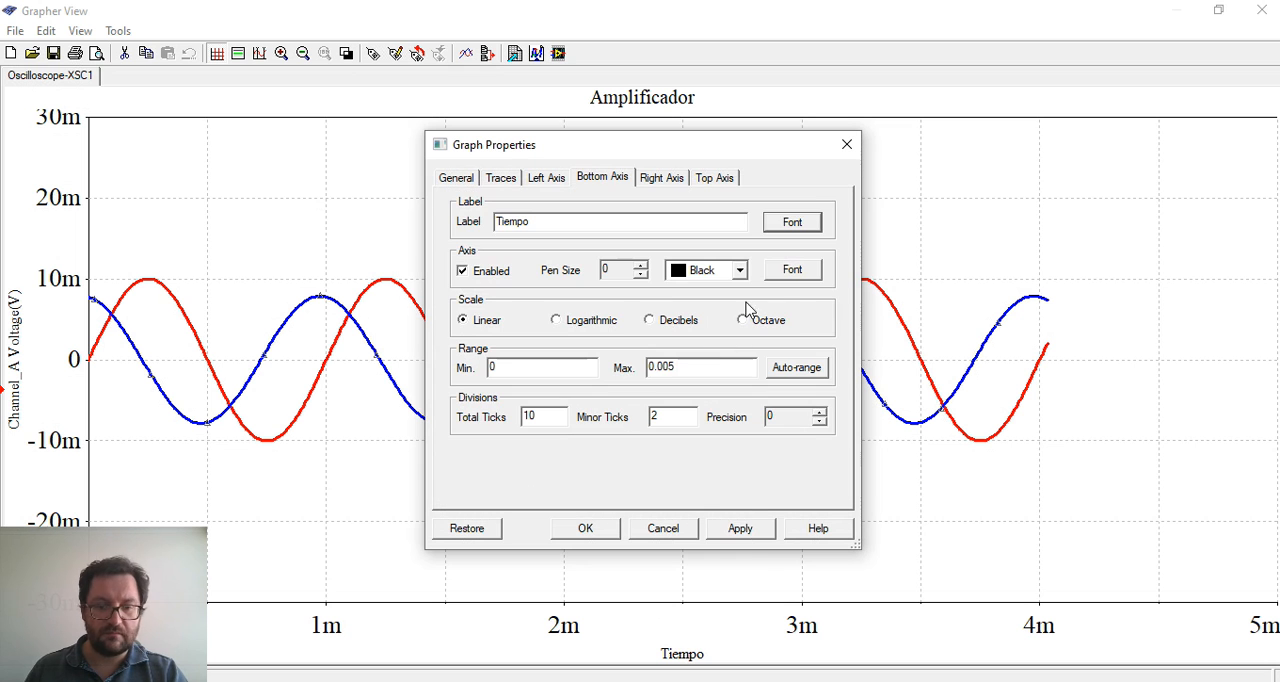
pyautogui.click(742, 530)
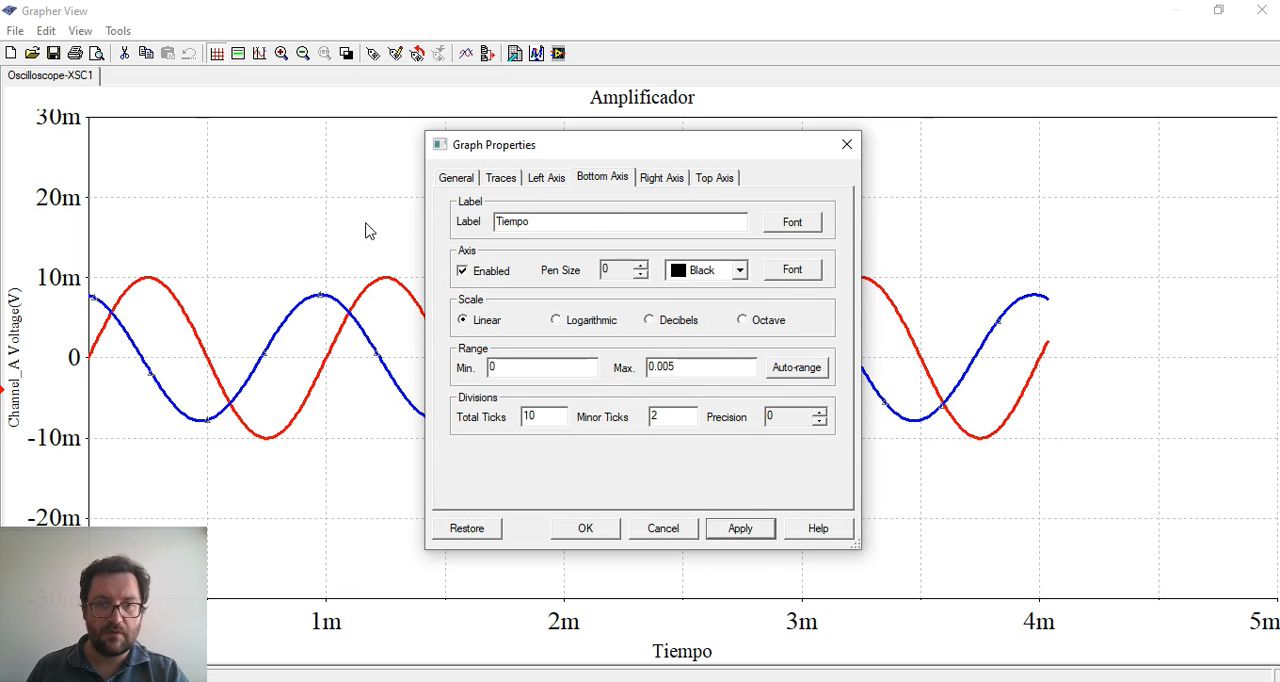
# Rename the left axis label to Voltaje, set its font size to 16, apply the changes and close the graph properties
pyautogui.click(550, 183)
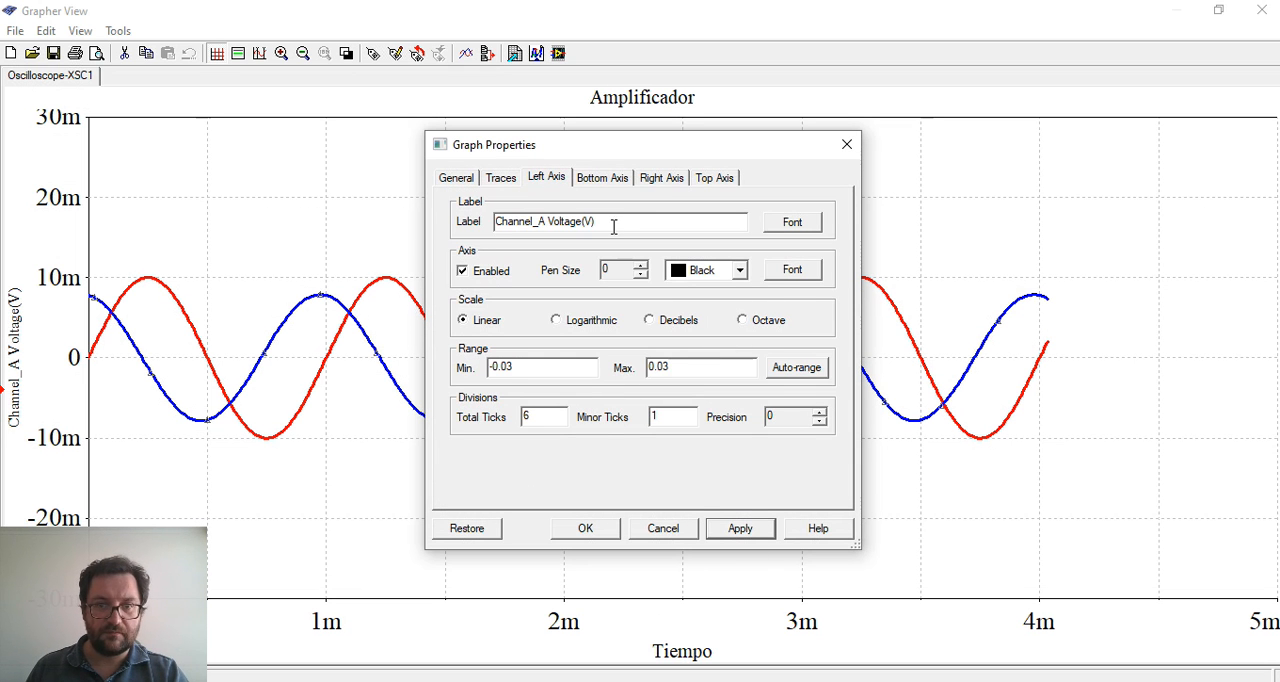
pyautogui.moveTo(612, 221); pyautogui.dragTo(281, 204)
pyautogui.write('V')
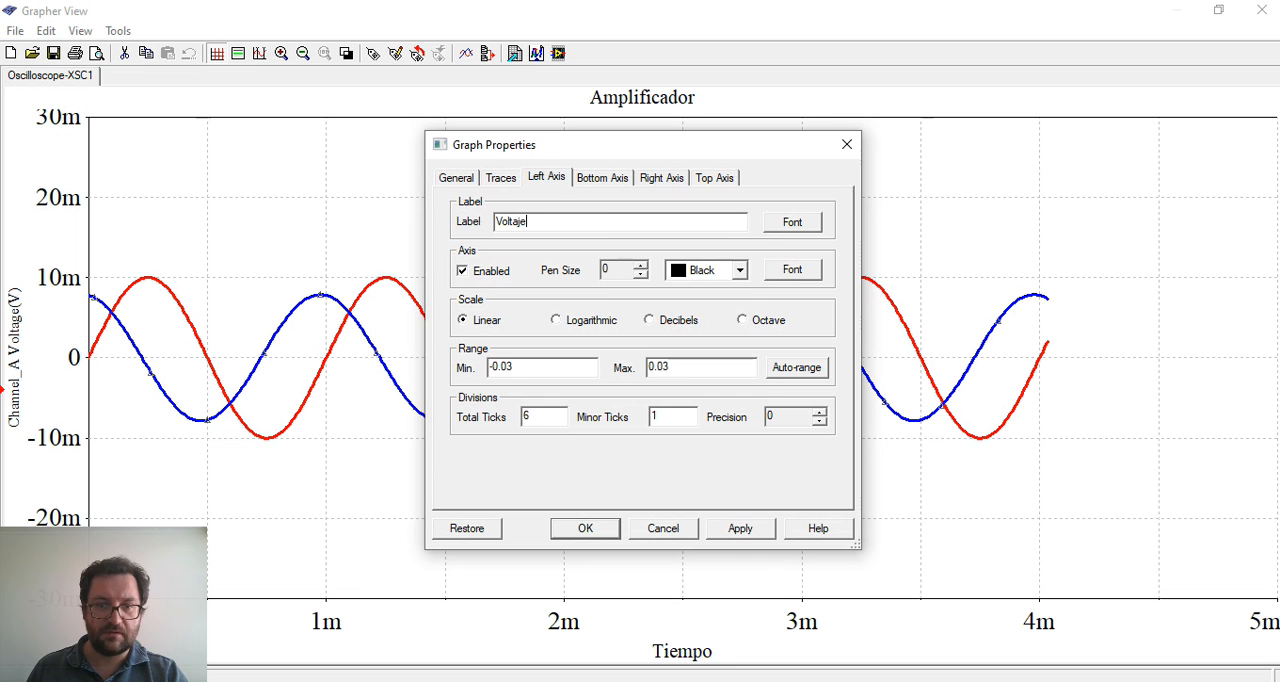
pyautogui.write('oltaje')
pyautogui.click(792, 221)
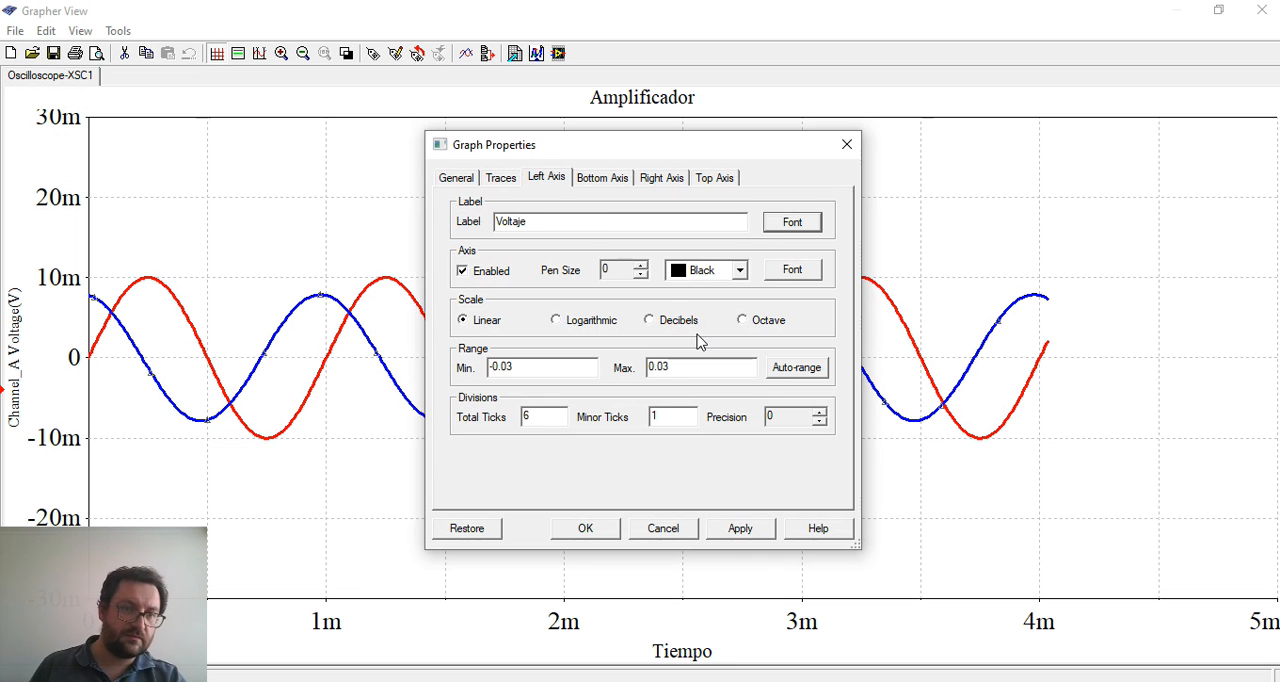
pyautogui.click(728, 282)
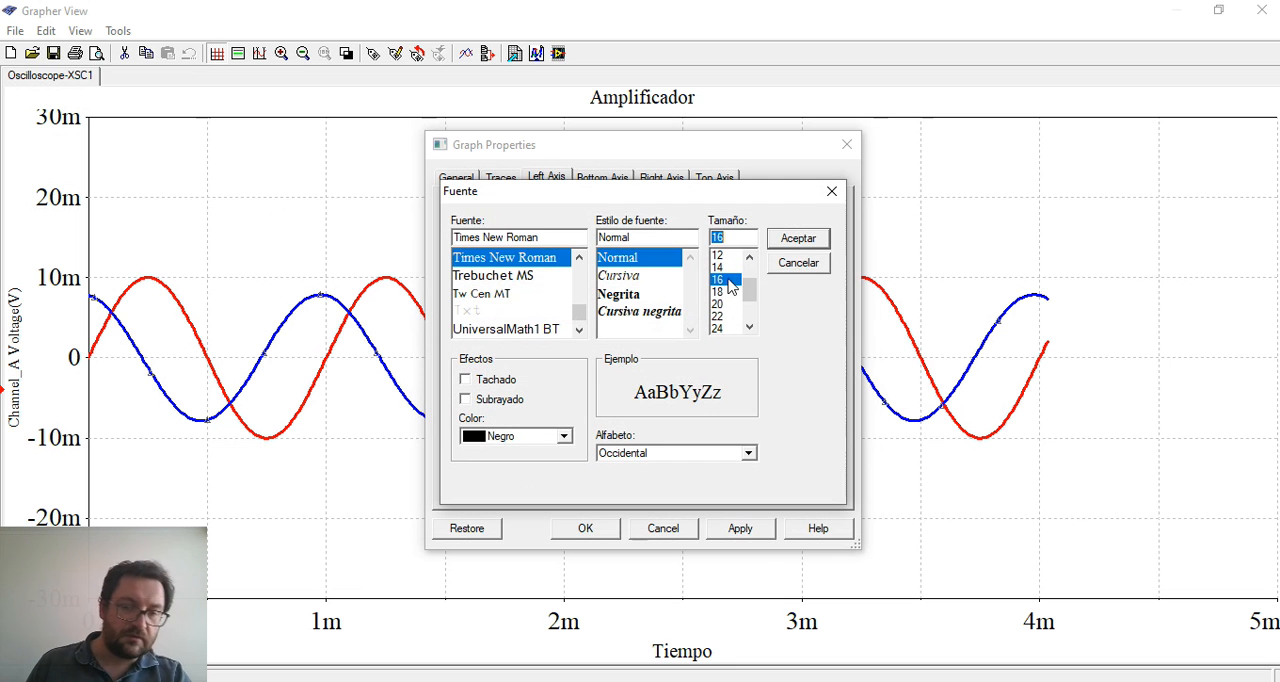
pyautogui.click(796, 240)
pyautogui.click(740, 528)
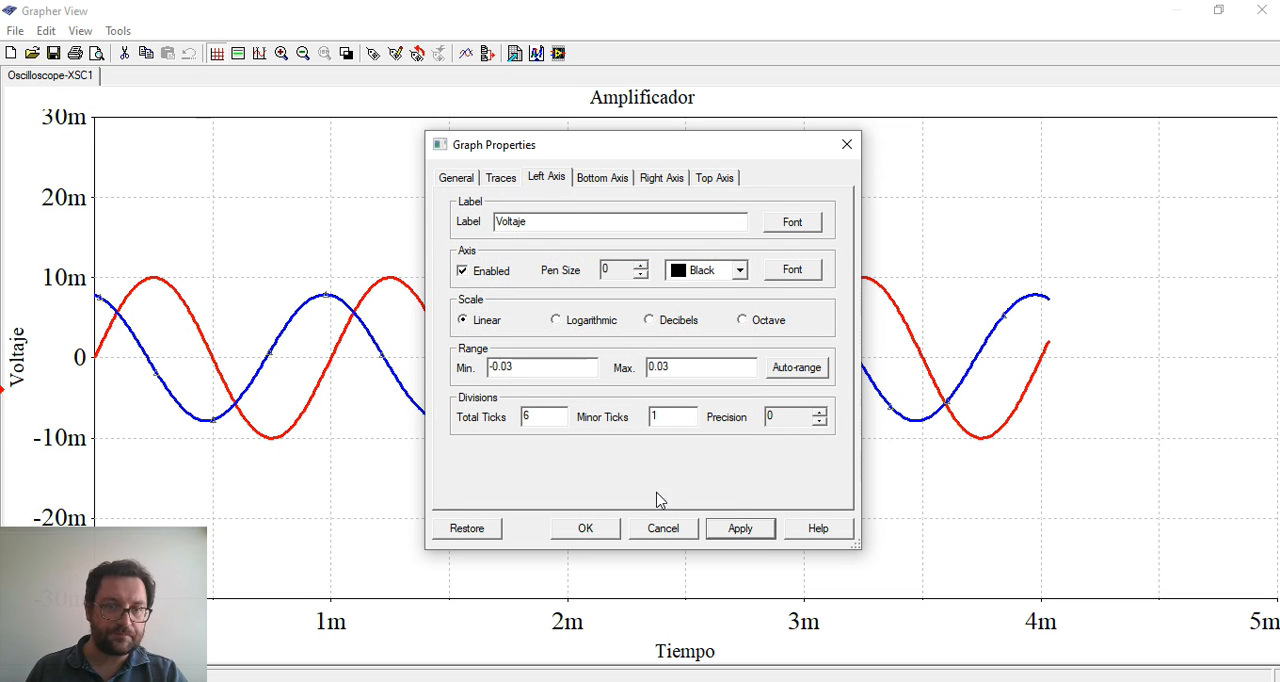
pyautogui.click(585, 528)
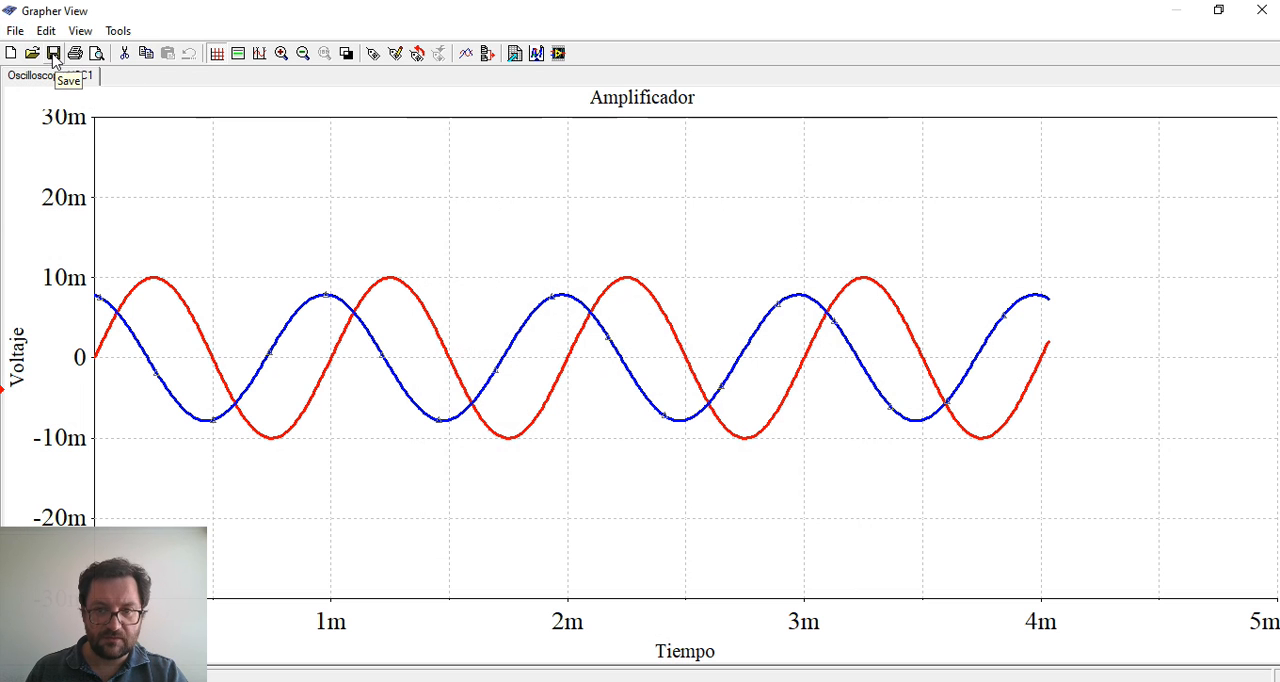
# Check which file types the graph can be saved as and which print, edit and export commands are available
pyautogui.click(15, 30)
pyautogui.click(90, 117)
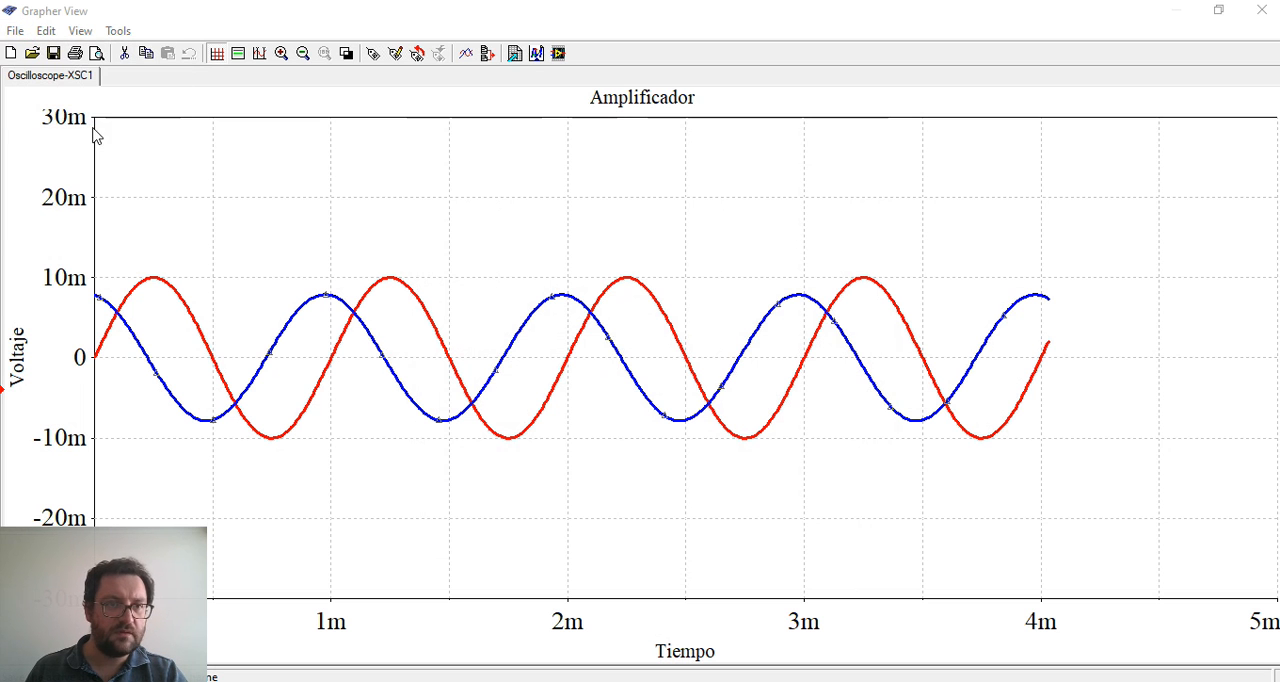
pyautogui.click(738, 518)
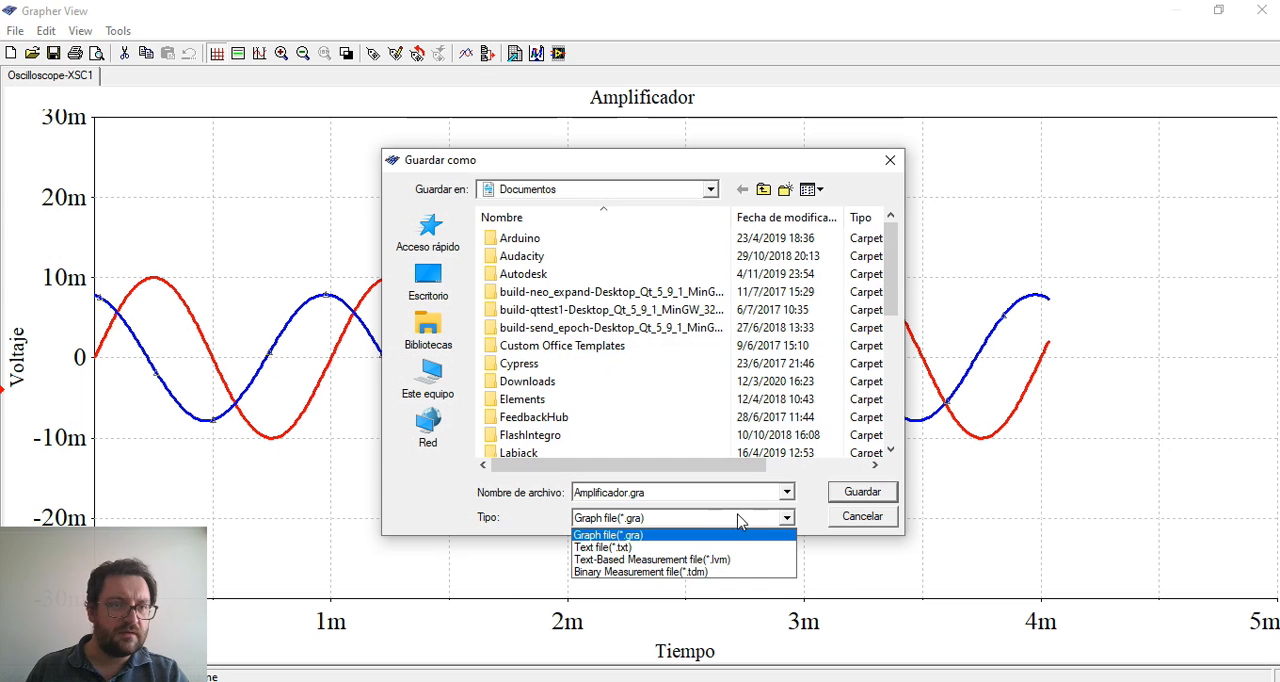
pyautogui.click(860, 519)
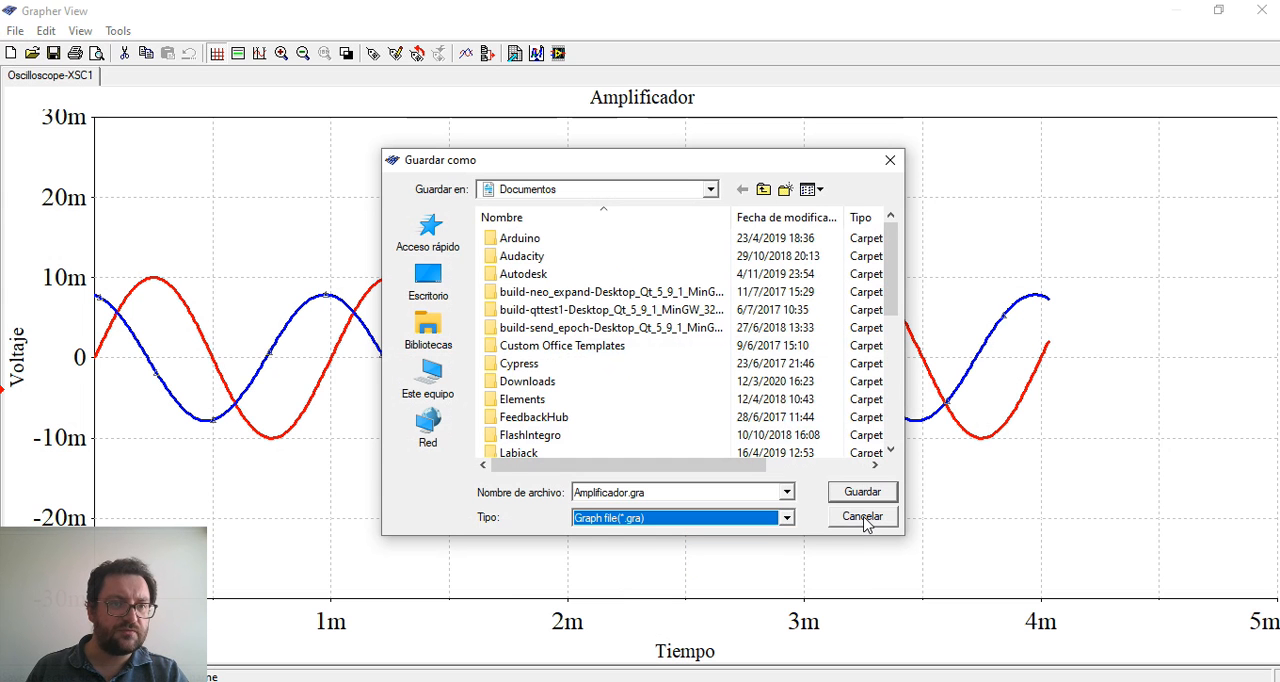
pyautogui.click(864, 518)
pyautogui.click(16, 31)
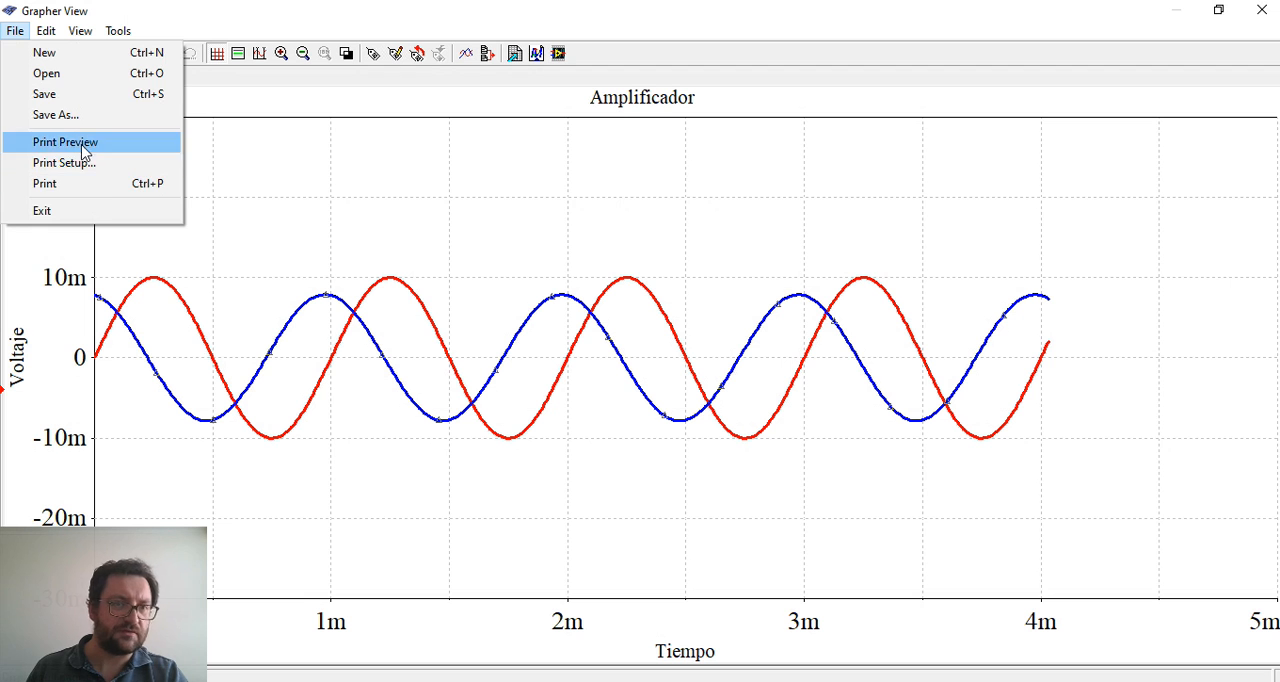
pyautogui.moveTo(55, 33)
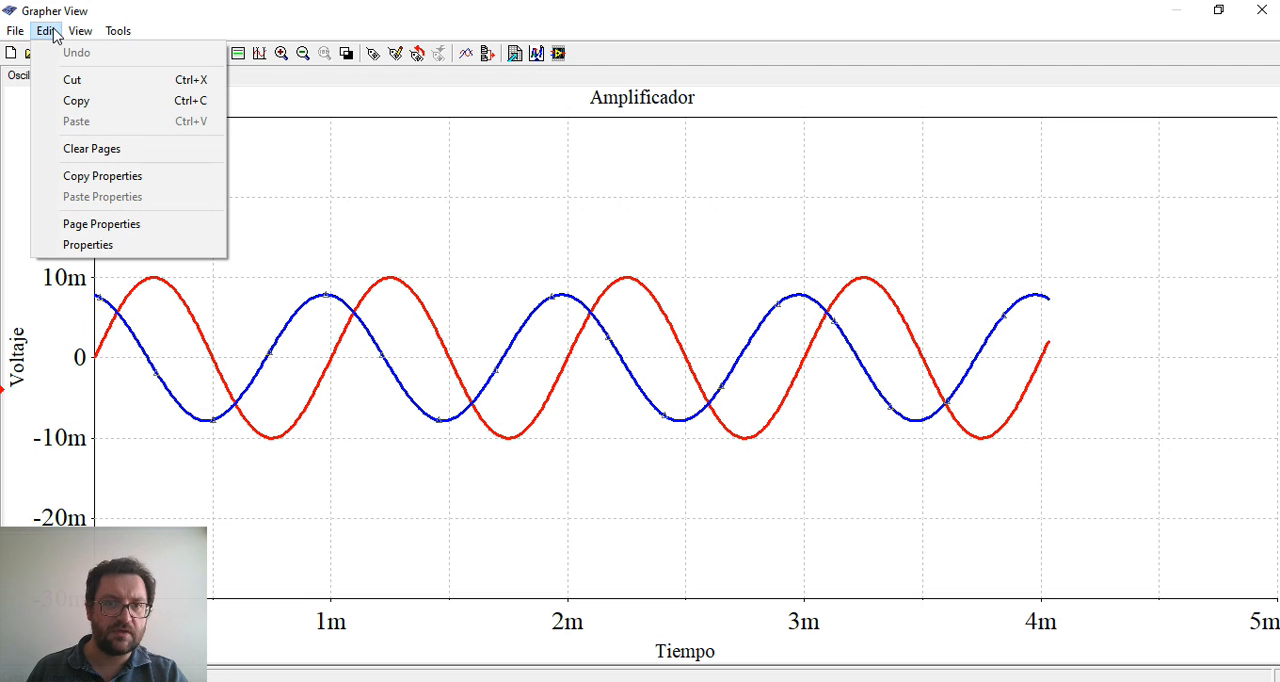
pyautogui.moveTo(139, 38)
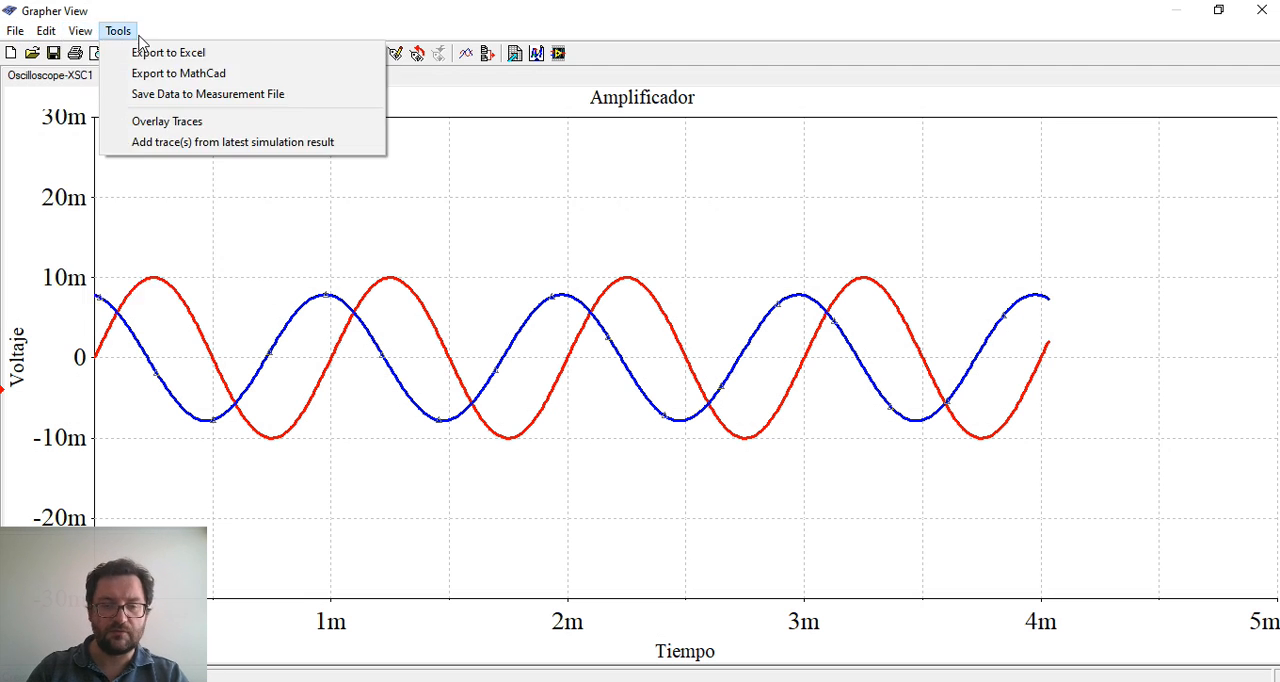
pyautogui.moveTo(4, 36)
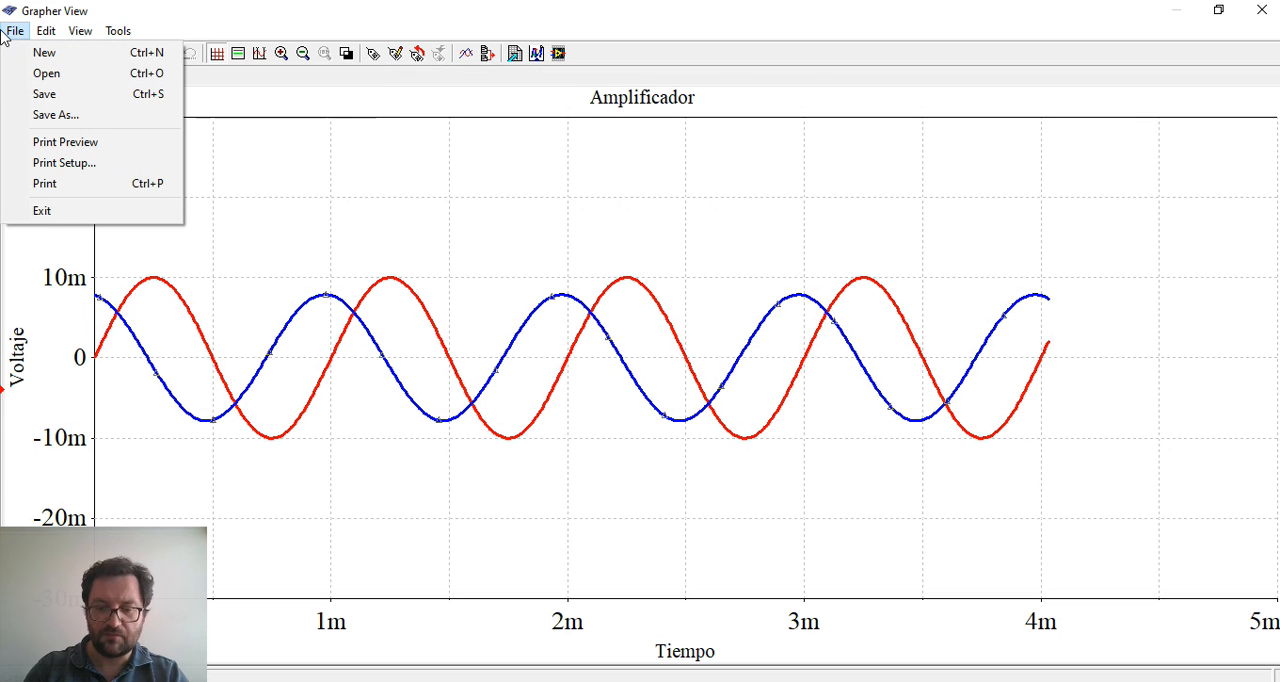
pyautogui.click(716, 64)
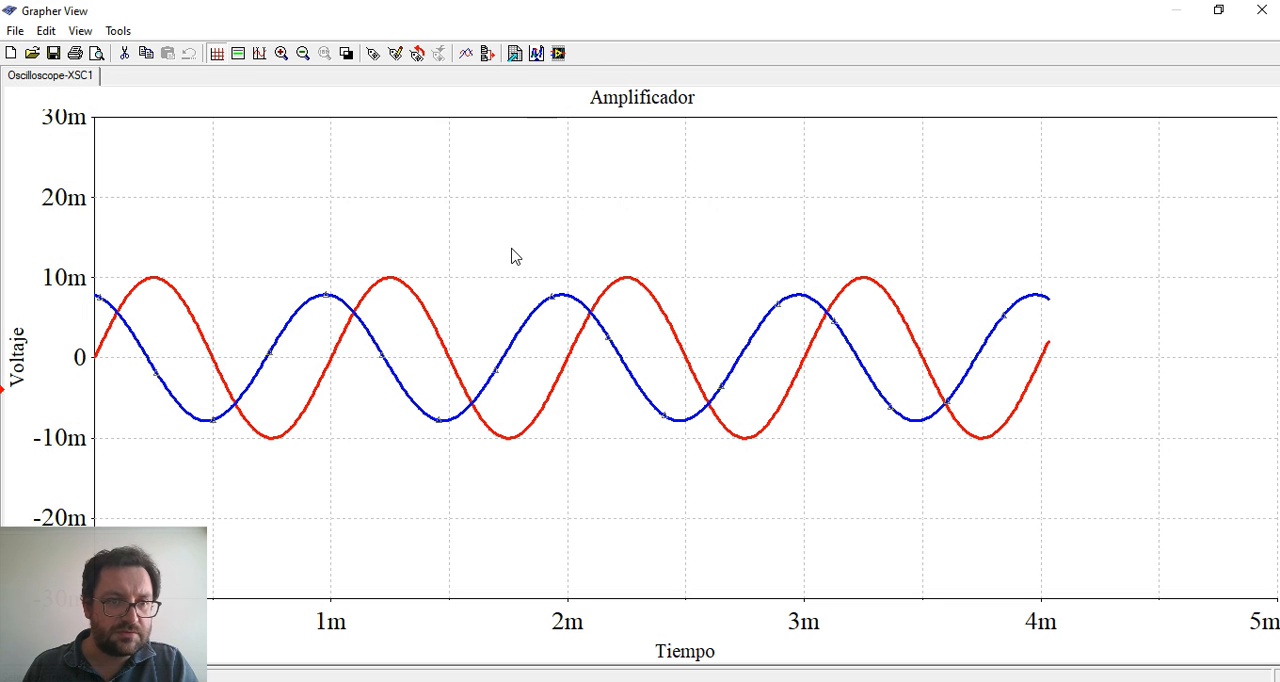
# Try toggling the graph's cursors, legend and grid on and off
pyautogui.click(259, 55)
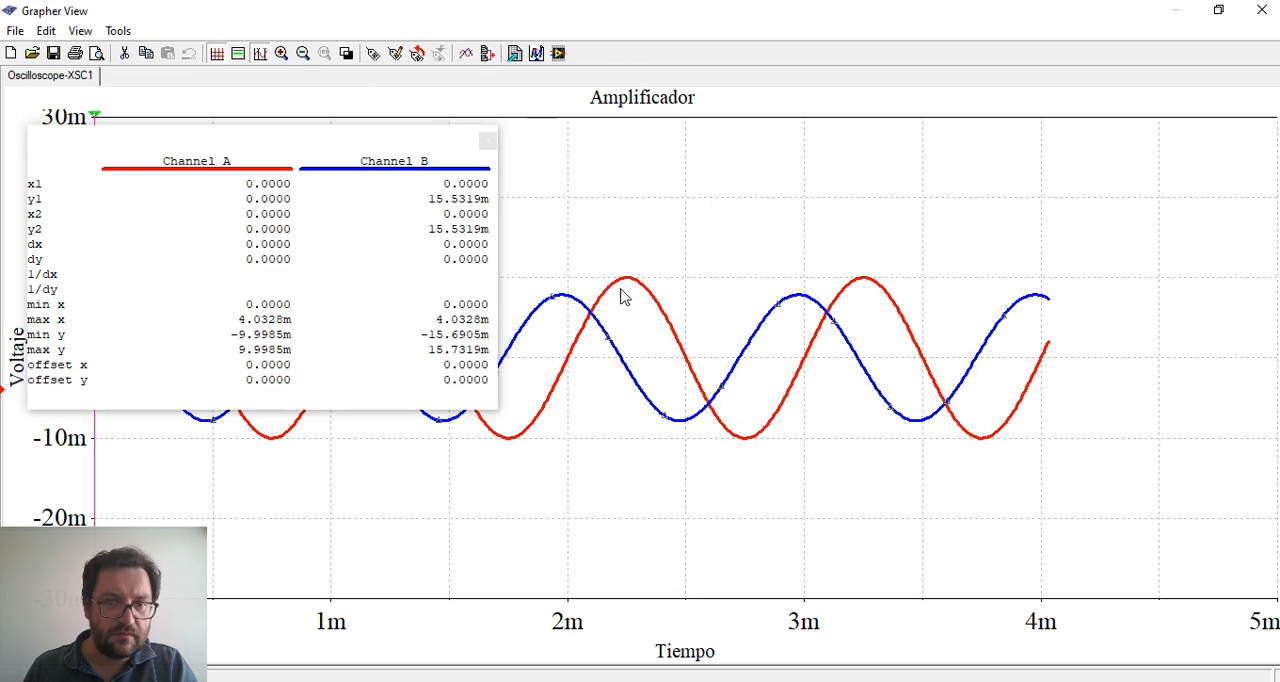
pyautogui.click(259, 55)
pyautogui.click(392, 279)
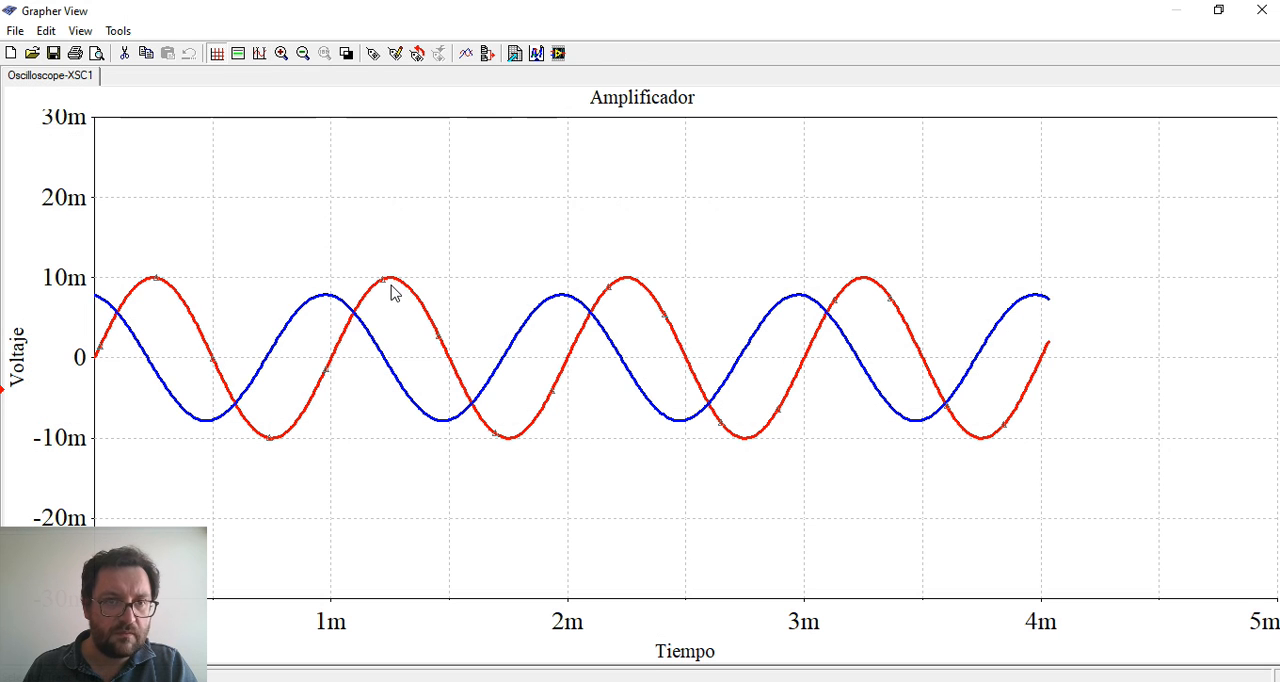
pyautogui.click(260, 54)
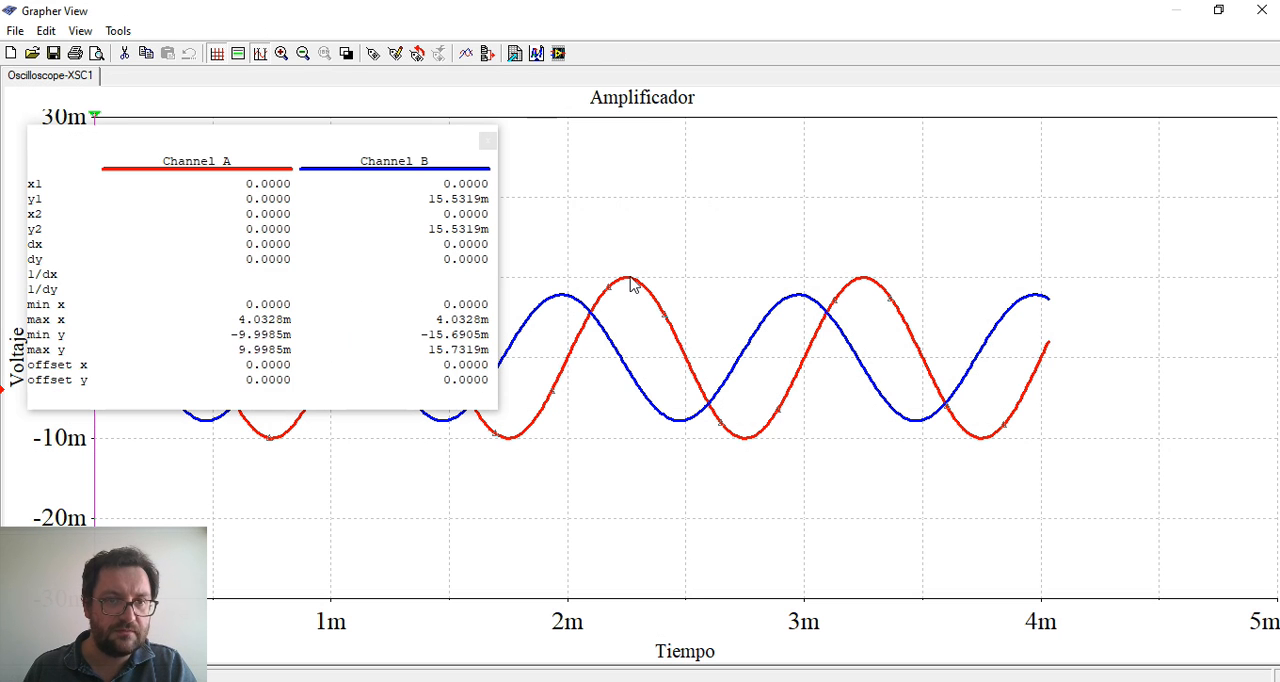
pyautogui.click(260, 56)
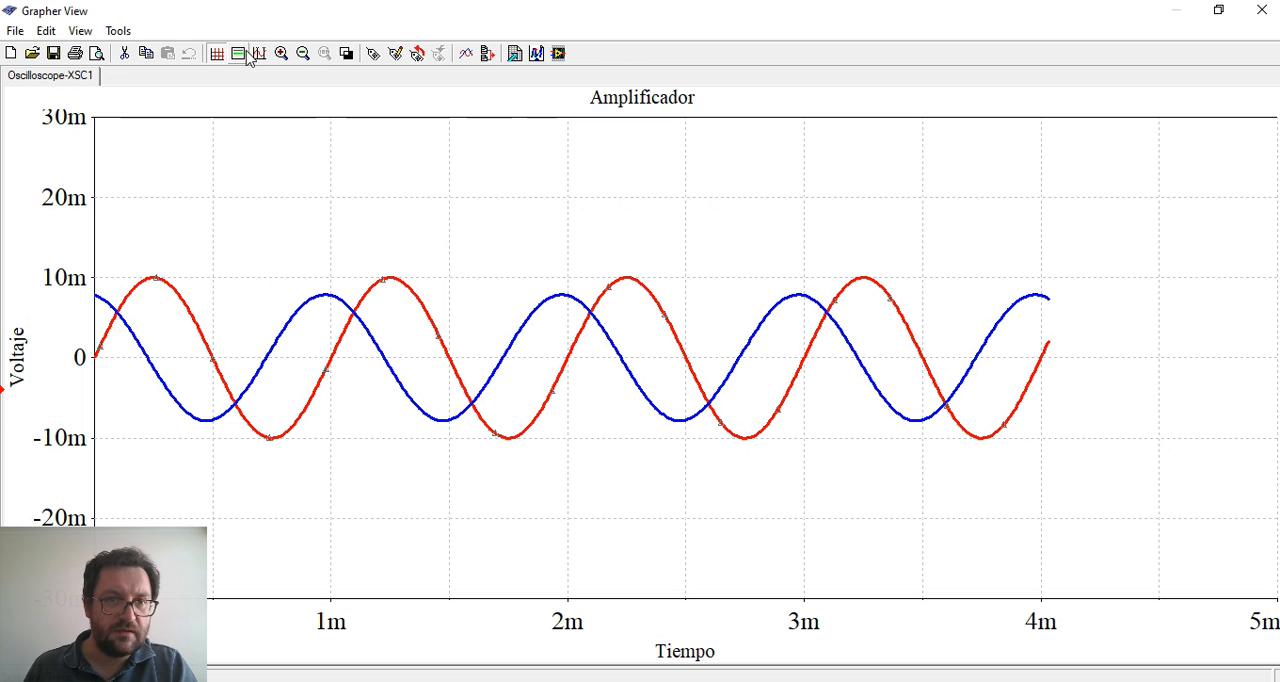
pyautogui.click(240, 54)
pyautogui.click(240, 54)
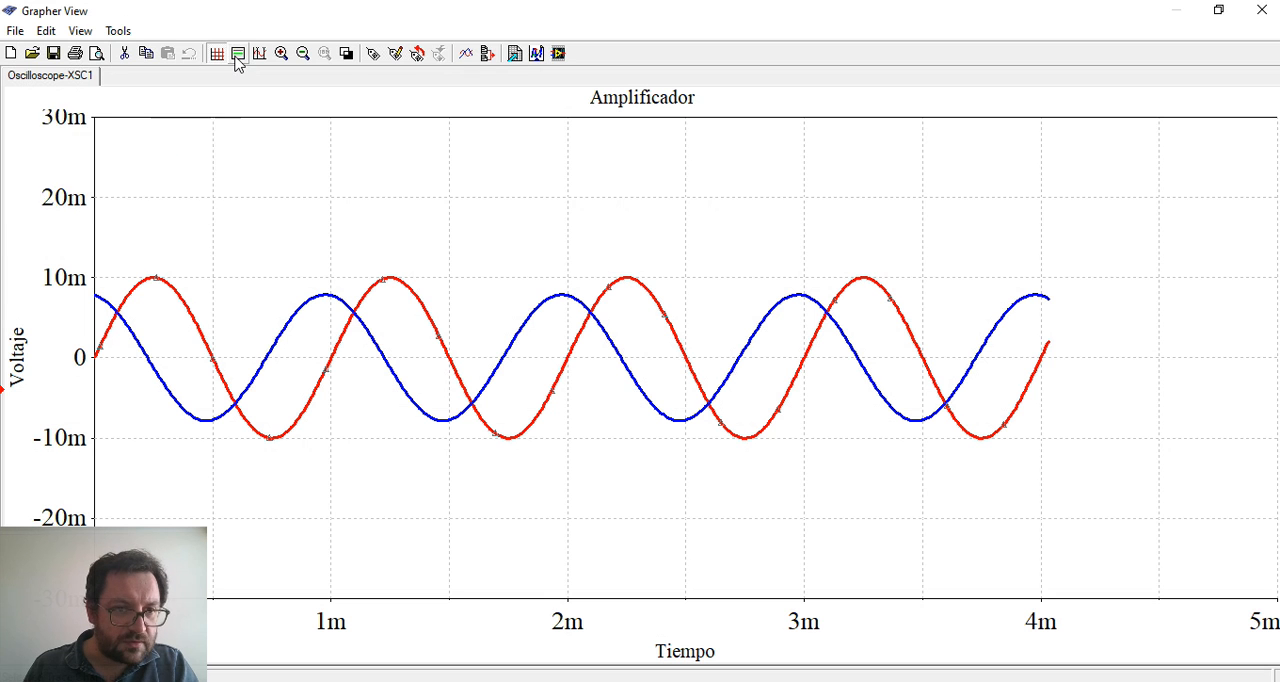
pyautogui.click(240, 54)
pyautogui.click(240, 54)
pyautogui.click(216, 54)
pyautogui.click(217, 56)
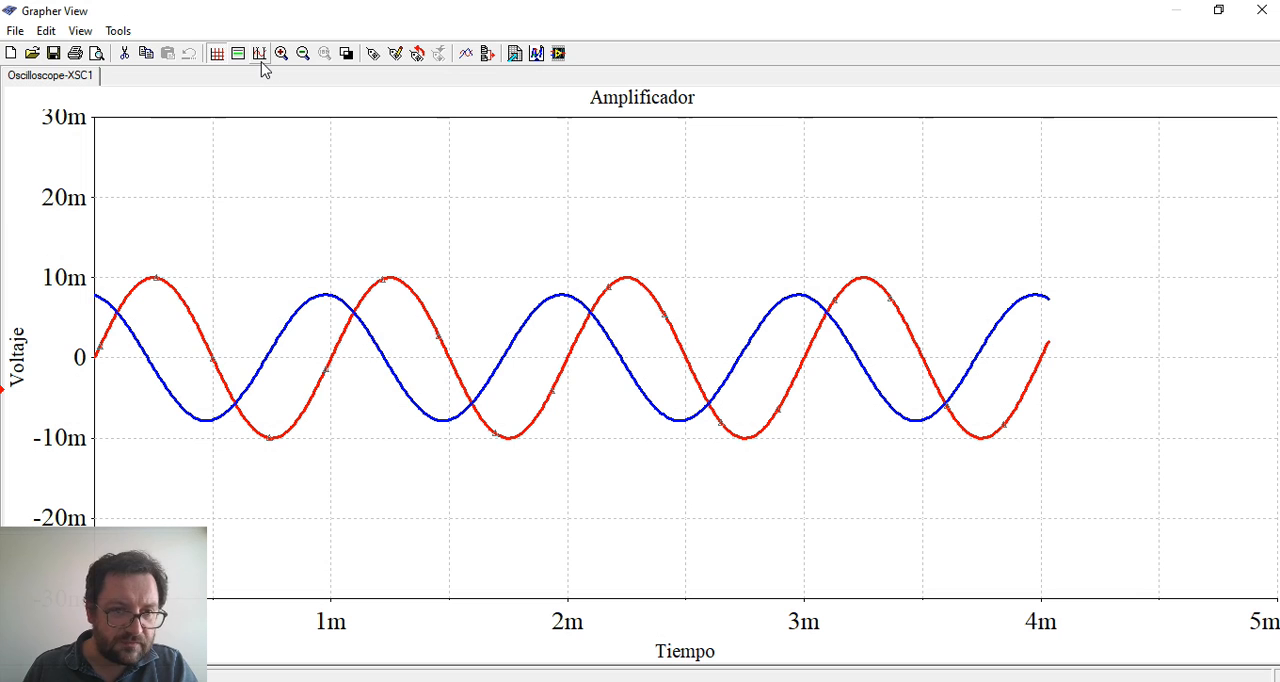
pyautogui.click(260, 55)
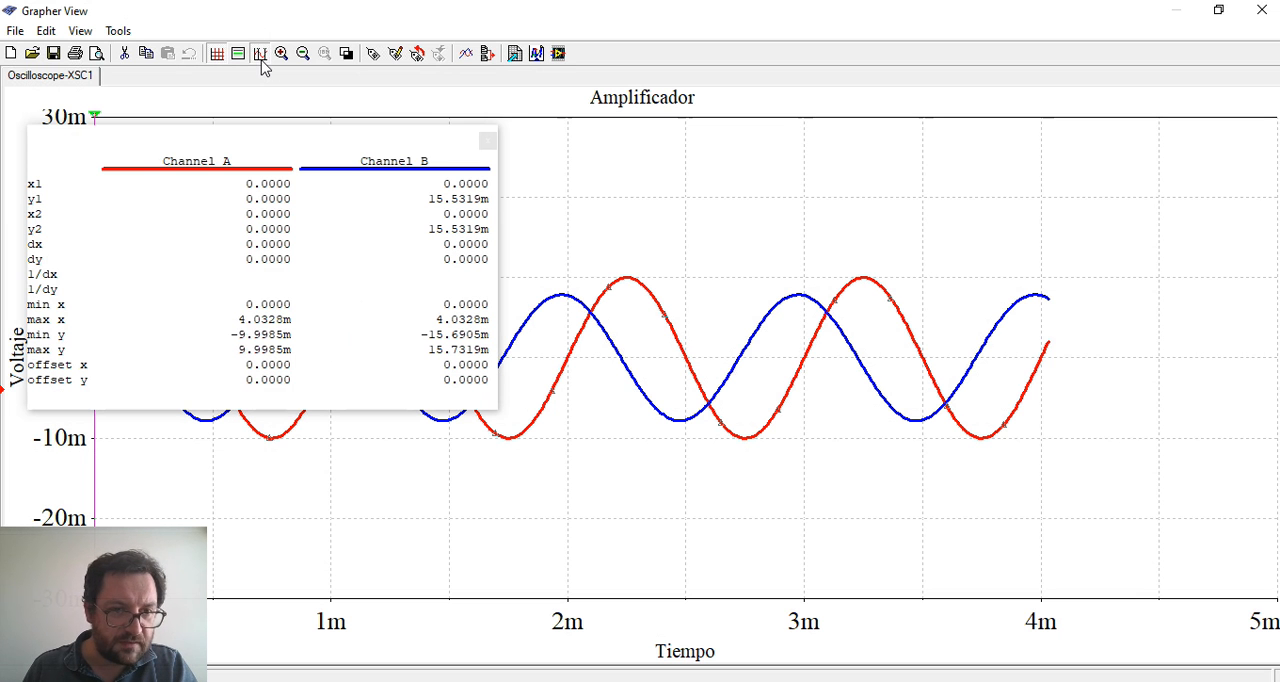
pyautogui.click(261, 57)
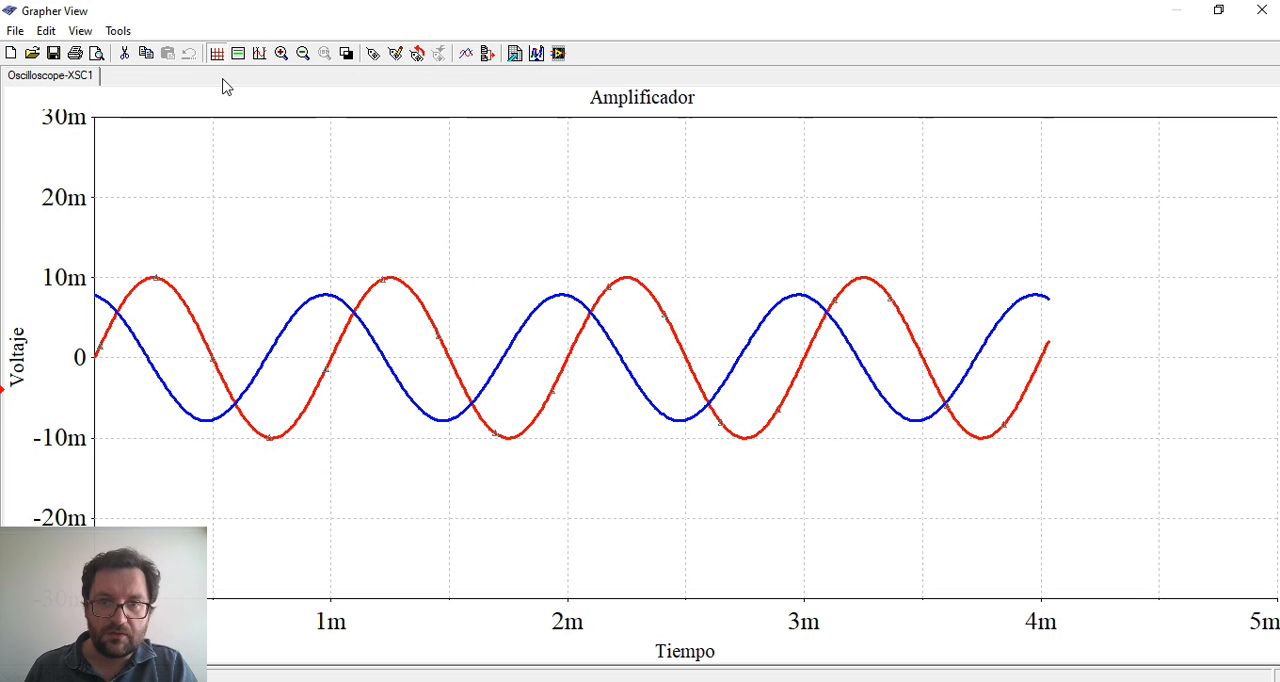
# Show the graph cursors and place both of them on the red trace's peak at about 3.25 ms
pyautogui.click(259, 55)
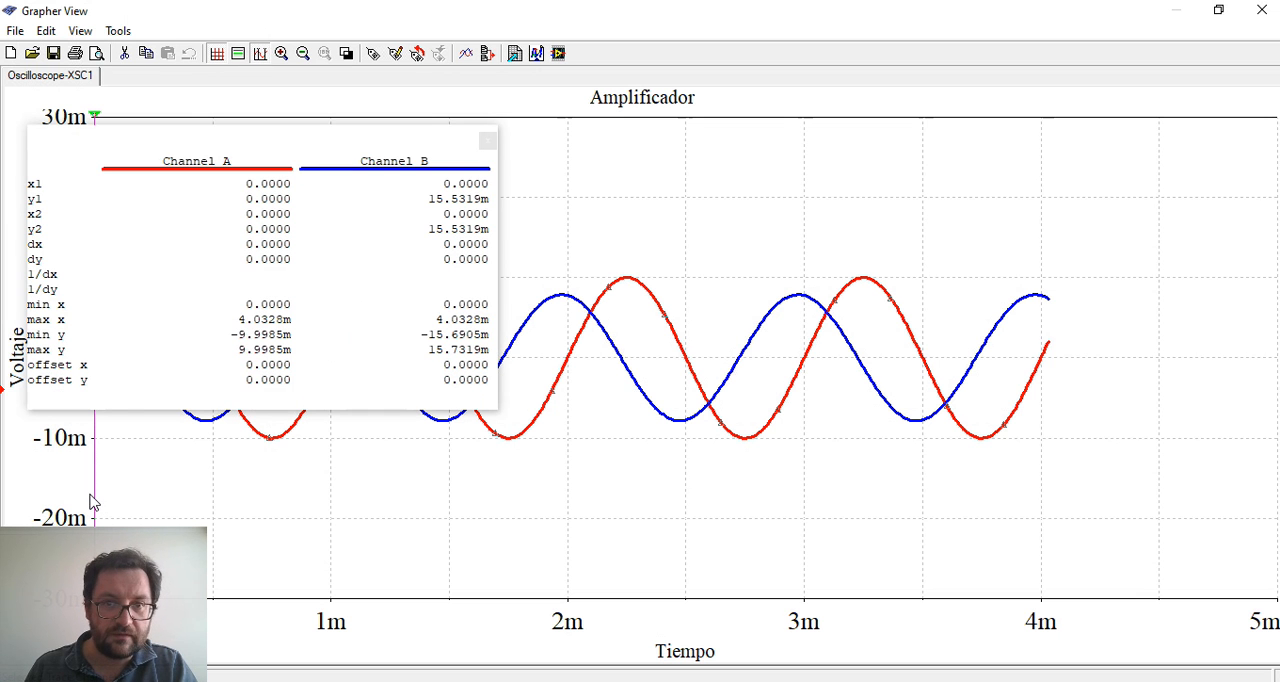
pyautogui.moveTo(96, 501); pyautogui.dragTo(656, 492)
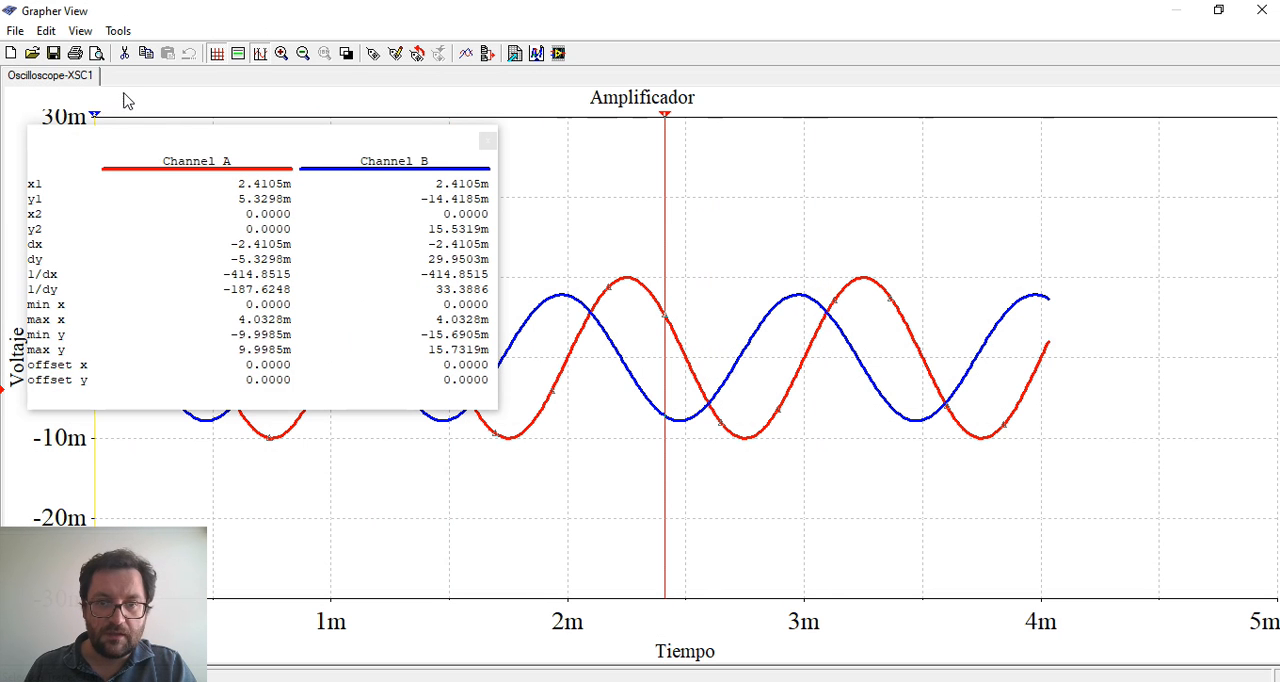
pyautogui.moveTo(95, 118); pyautogui.dragTo(549, 157)
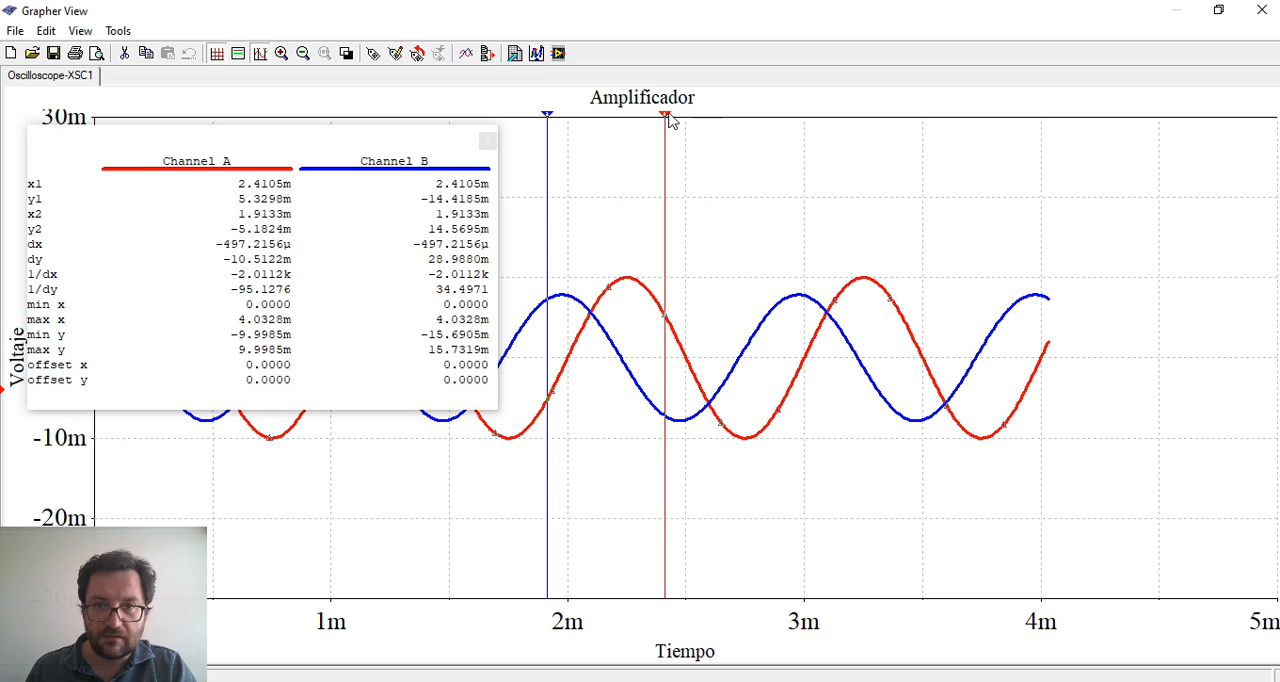
pyautogui.moveTo(670, 112); pyautogui.dragTo(865, 151)
pyautogui.moveTo(870, 151); pyautogui.dragTo(866, 149)
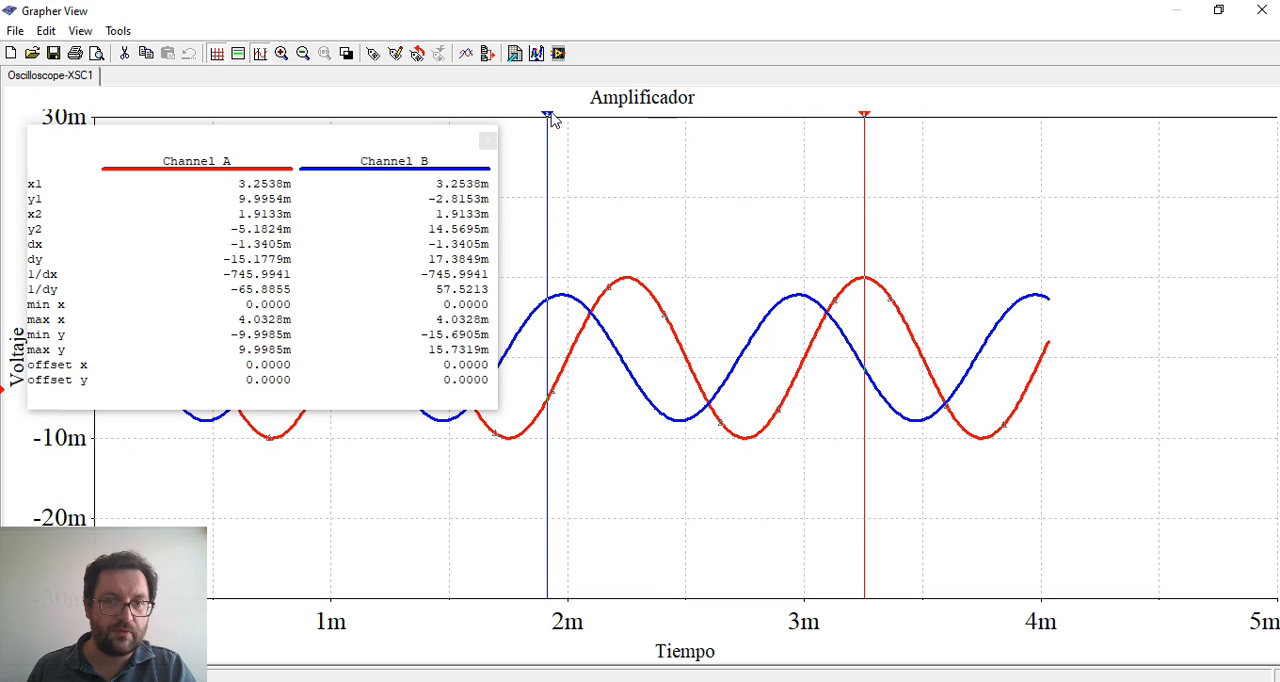
pyautogui.moveTo(549, 117)
pyautogui.mouseDown()
pyautogui.moveTo(603, 140)
pyautogui.moveTo(868, 166)
pyautogui.mouseUp()
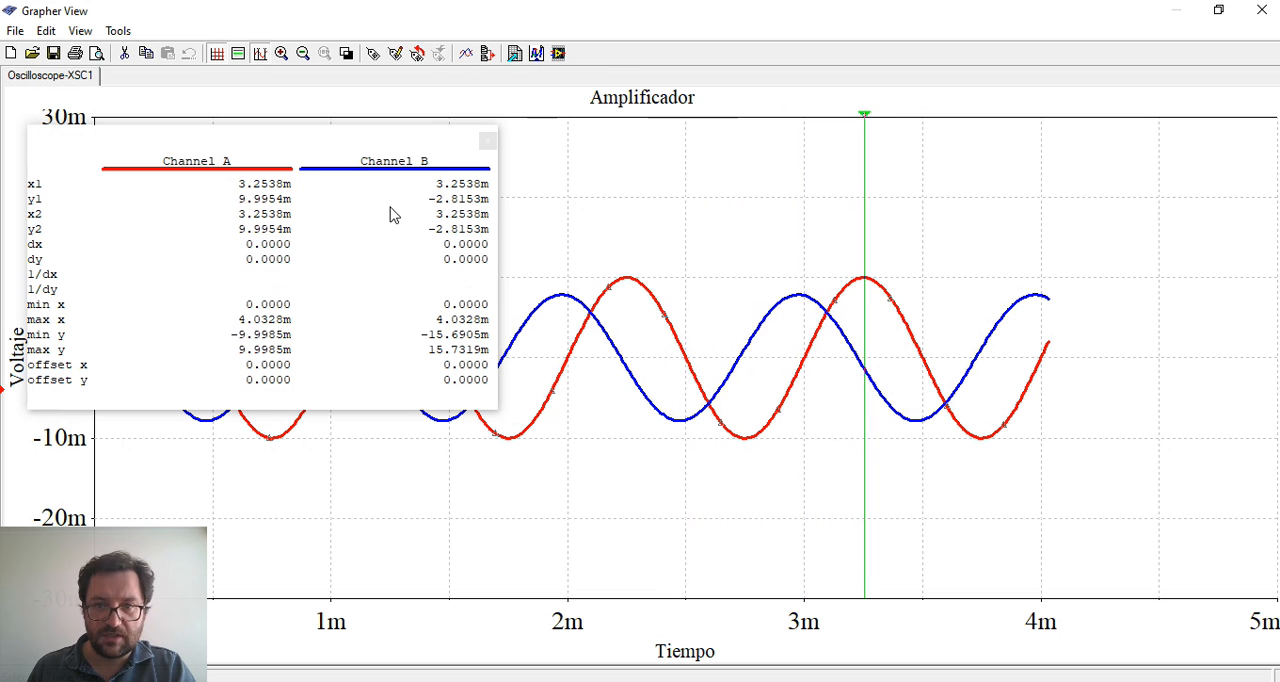
# Move the cursor readout window over the later part of the waveforms, clear of the voltage axis, and widen it slightly
pyautogui.moveTo(298, 142); pyautogui.dragTo(1051, 314)
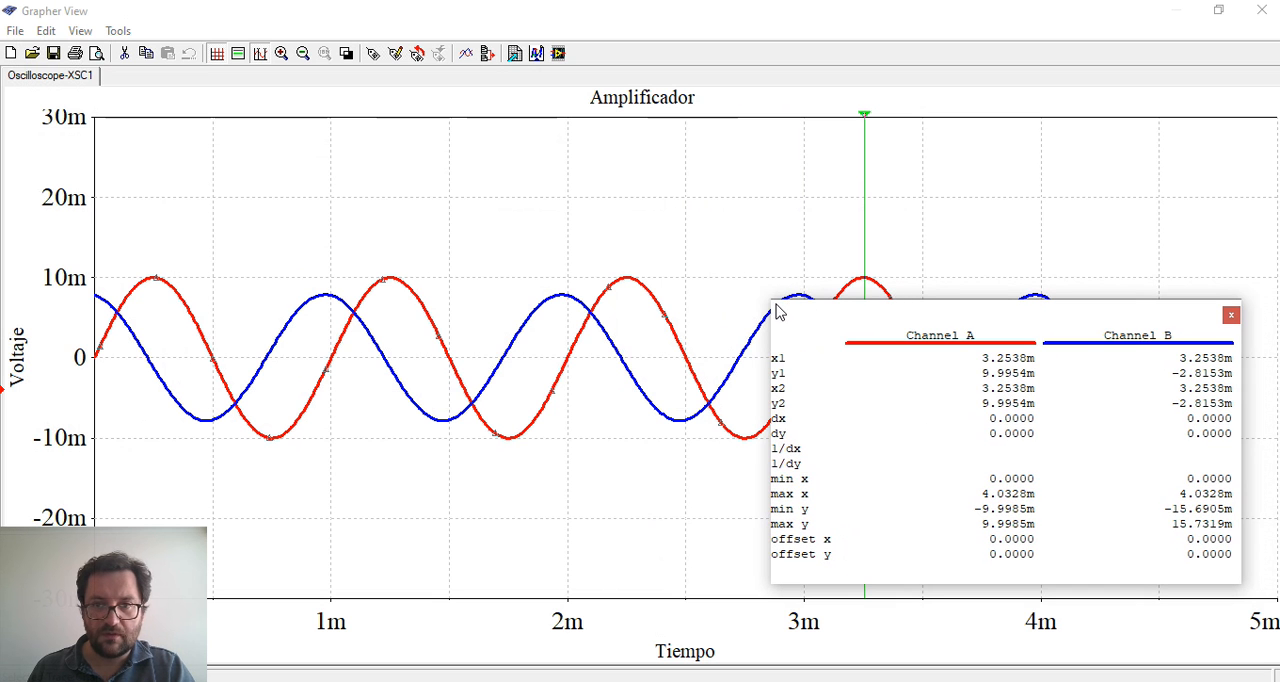
pyautogui.moveTo(766, 299)
pyautogui.mouseDown()
pyautogui.moveTo(900, 366)
pyautogui.moveTo(789, 340)
pyautogui.moveTo(737, 260)
pyautogui.moveTo(757, 309)
pyautogui.moveTo(749, 297)
pyautogui.mouseUp()
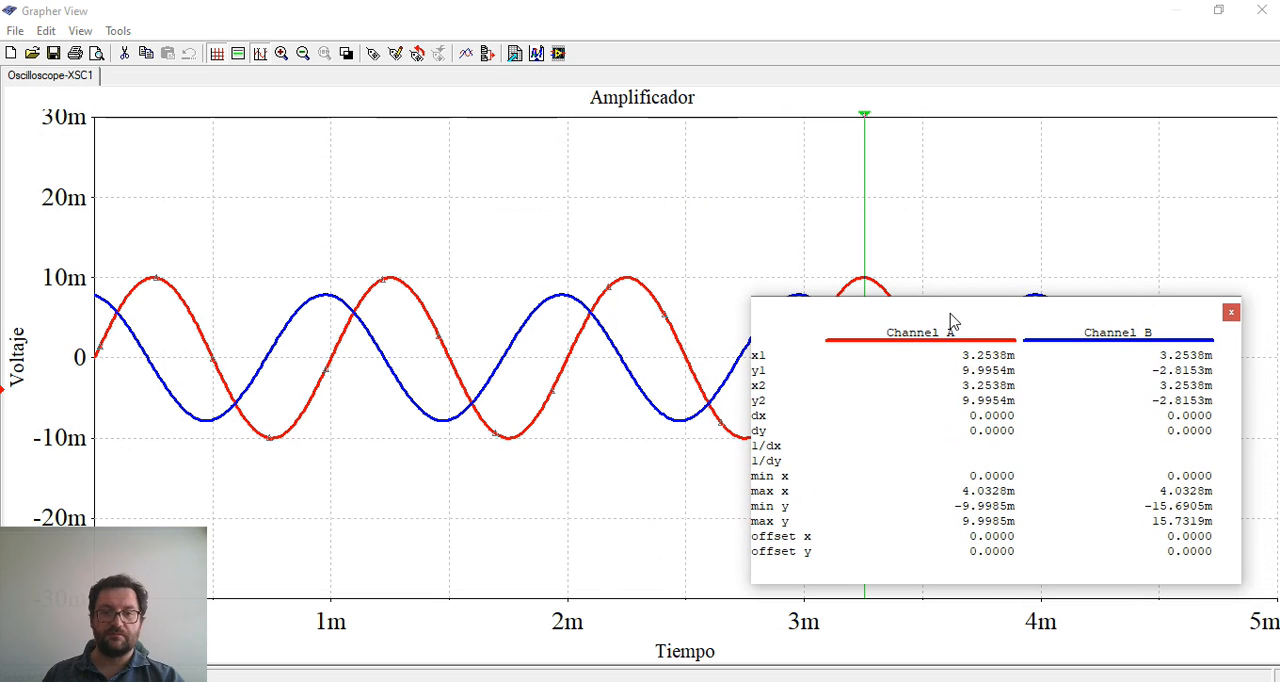
# Move the cursor readout clear of the last waveform cycles, hide the graph cursors and close the graph window
pyautogui.moveTo(952, 312); pyautogui.dragTo(980, 305)
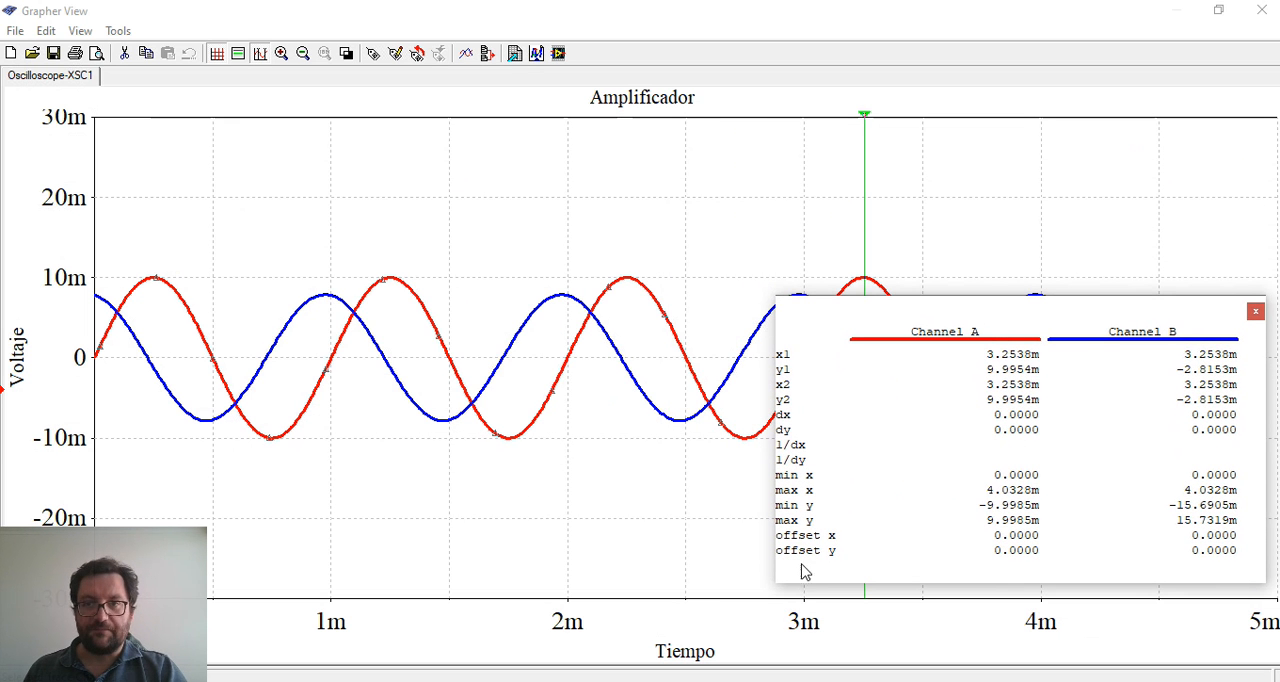
pyautogui.moveTo(855, 325); pyautogui.dragTo(212, 131)
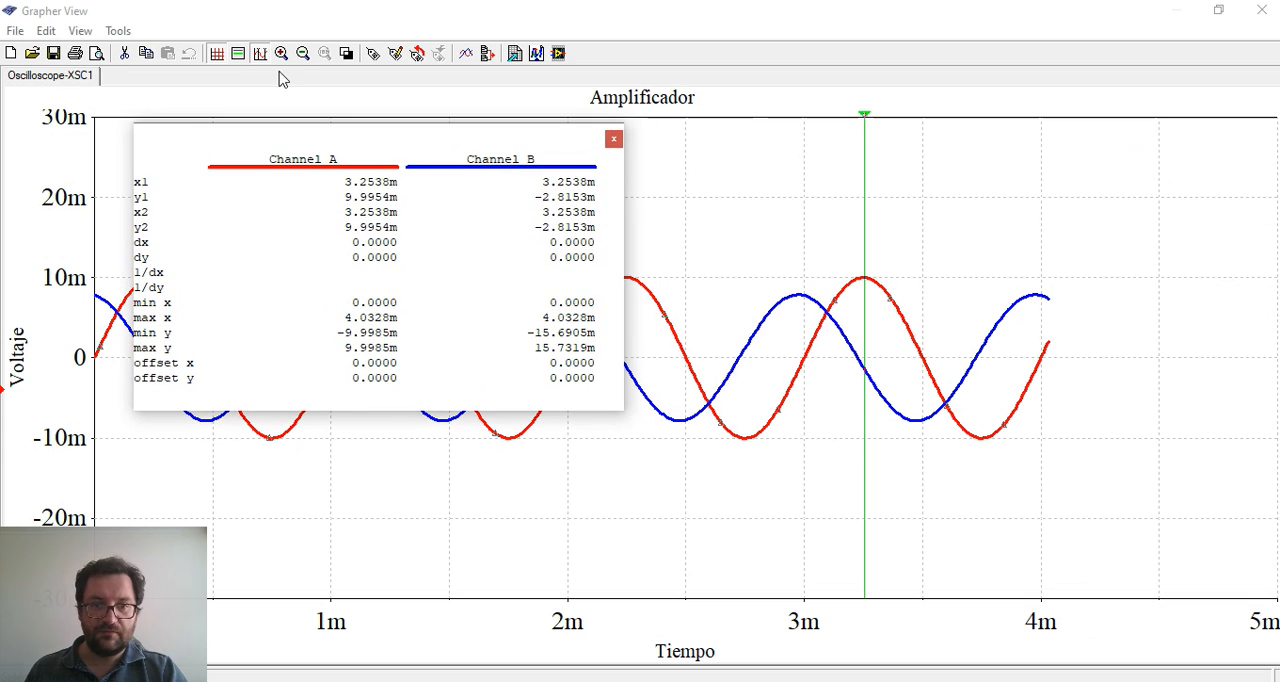
pyautogui.click(260, 56)
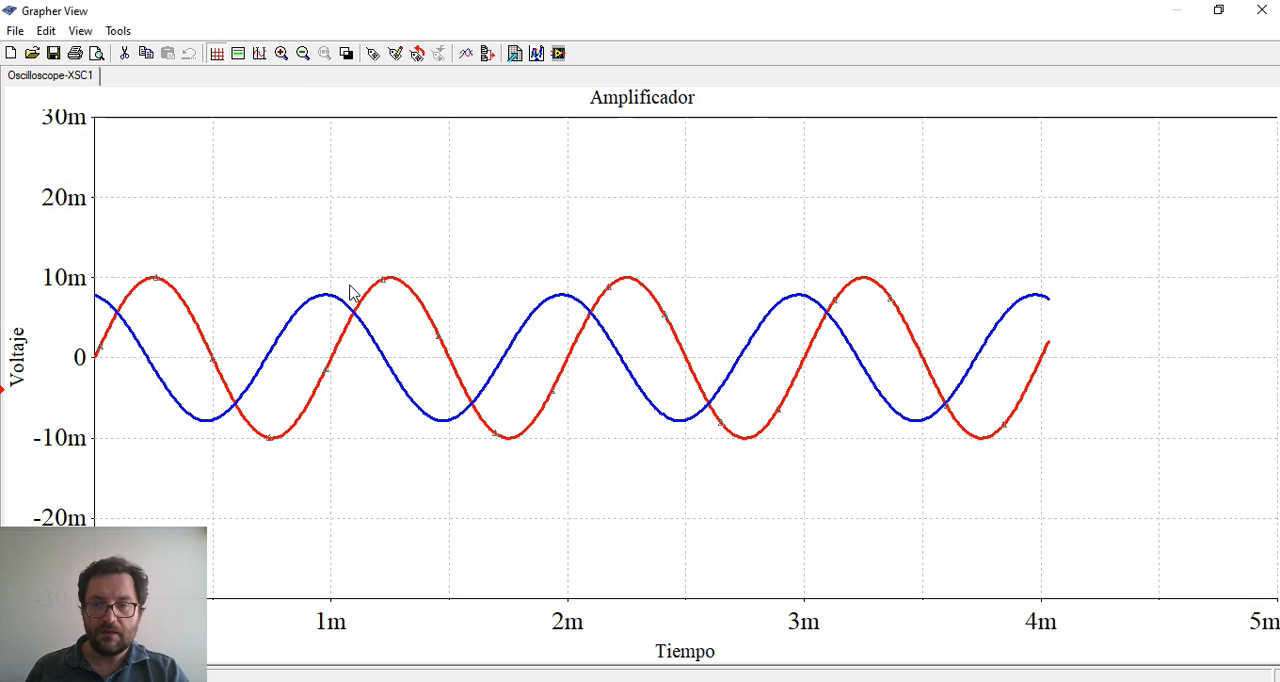
pyautogui.click(1228, 14)
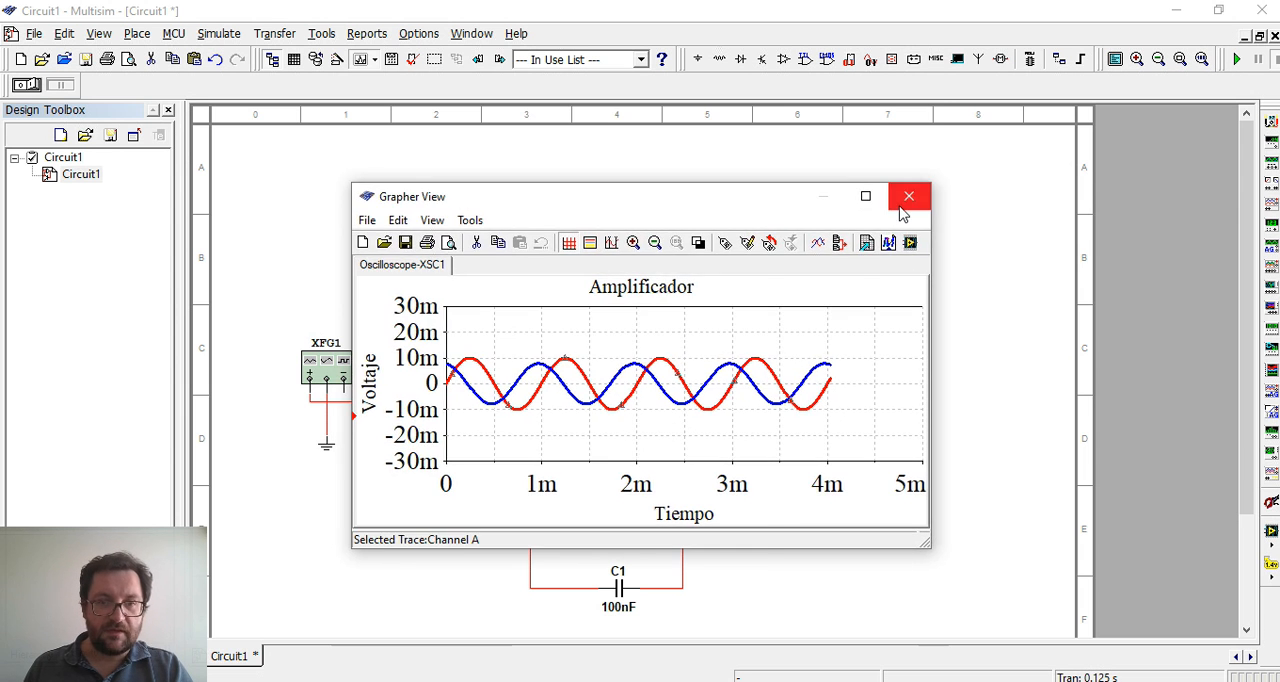
pyautogui.click(903, 191)
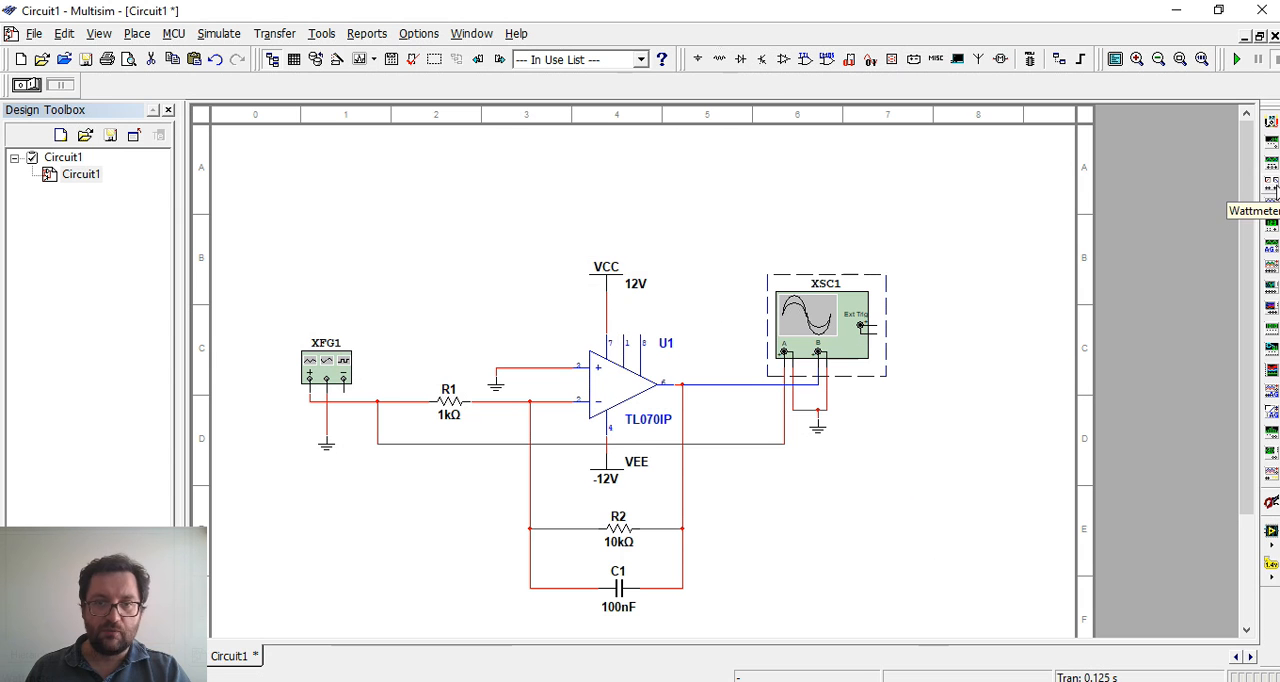
# Place a multimeter on the schematic above the op-amp output, between the op-amp and the oscilloscope
pyautogui.click(1272, 122)
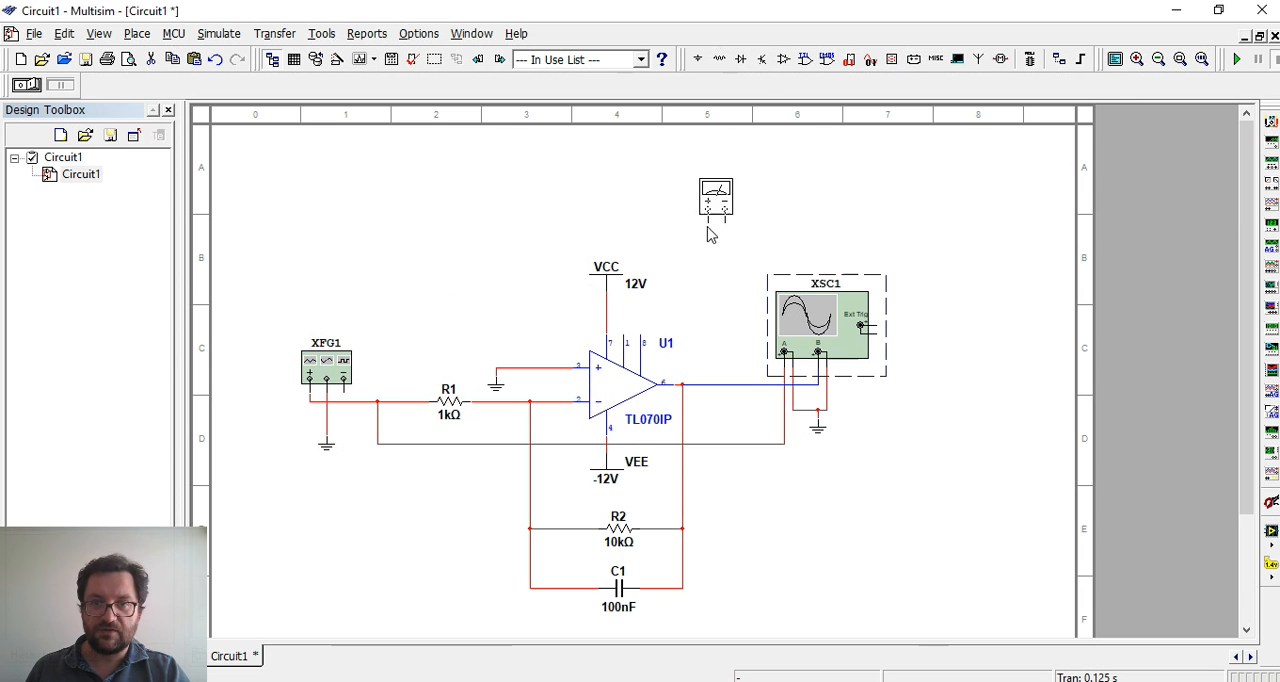
pyautogui.click(711, 228)
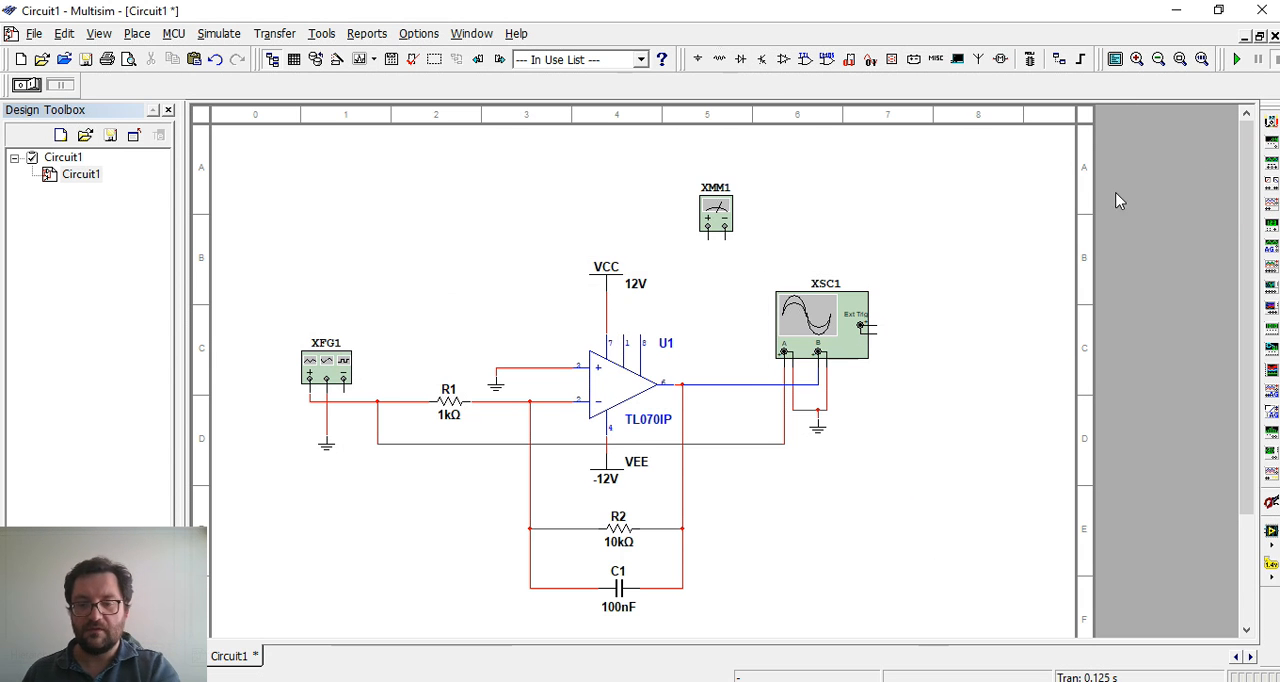
# Place a second multimeter beside the first one and delete it again
pyautogui.click(1272, 122)
pyautogui.click(813, 230)
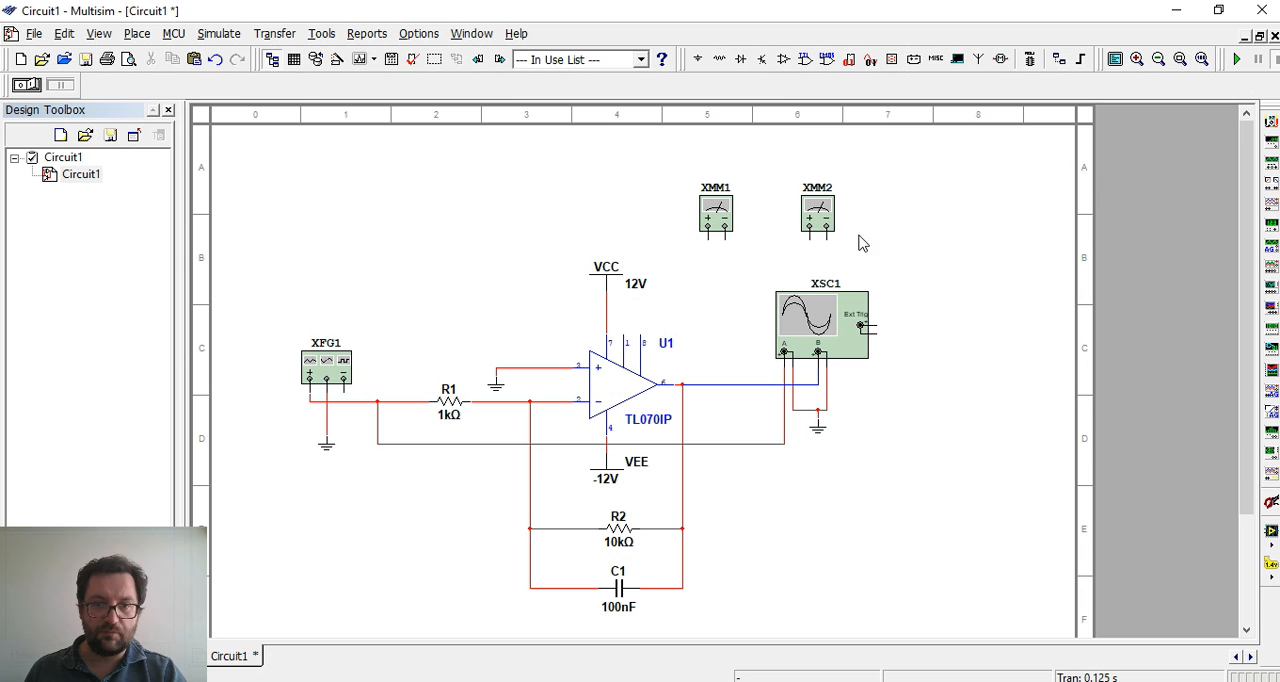
pyautogui.click(826, 222)
pyautogui.press('Delete')
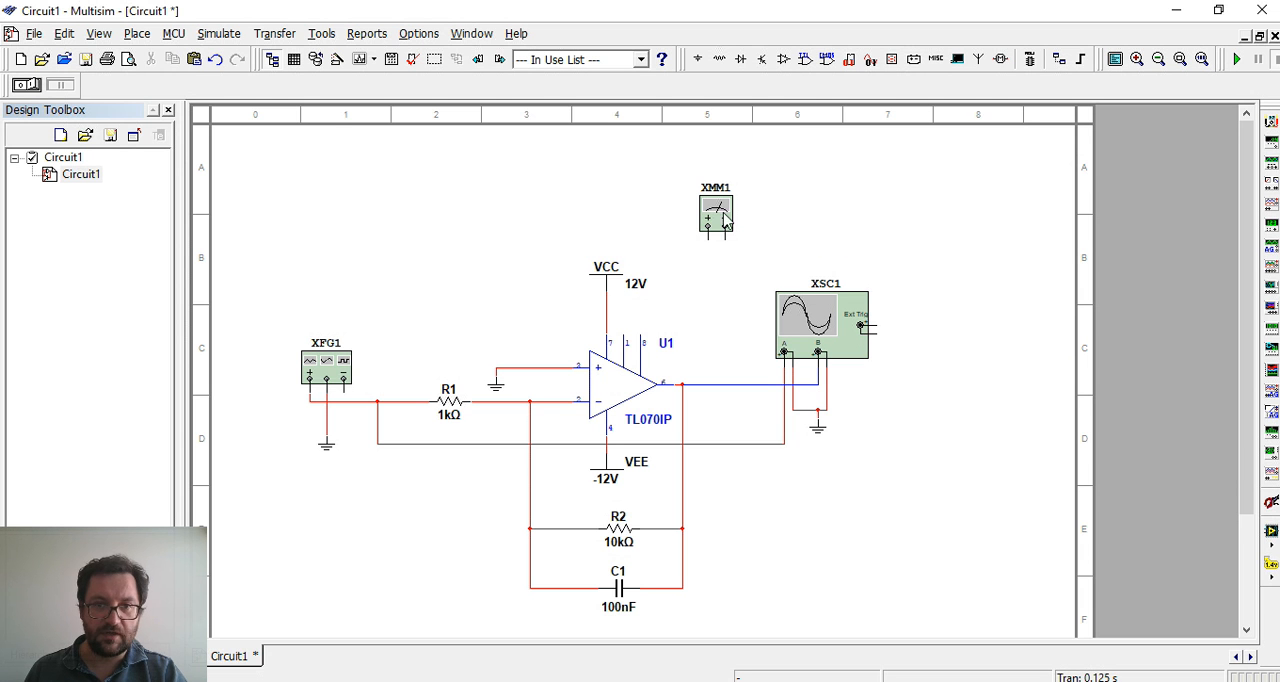
# Move the multimeter down next to the oscilloscope, then open its front panel and park it clear of the circuit
pyautogui.moveTo(743, 248); pyautogui.dragTo(743, 349)
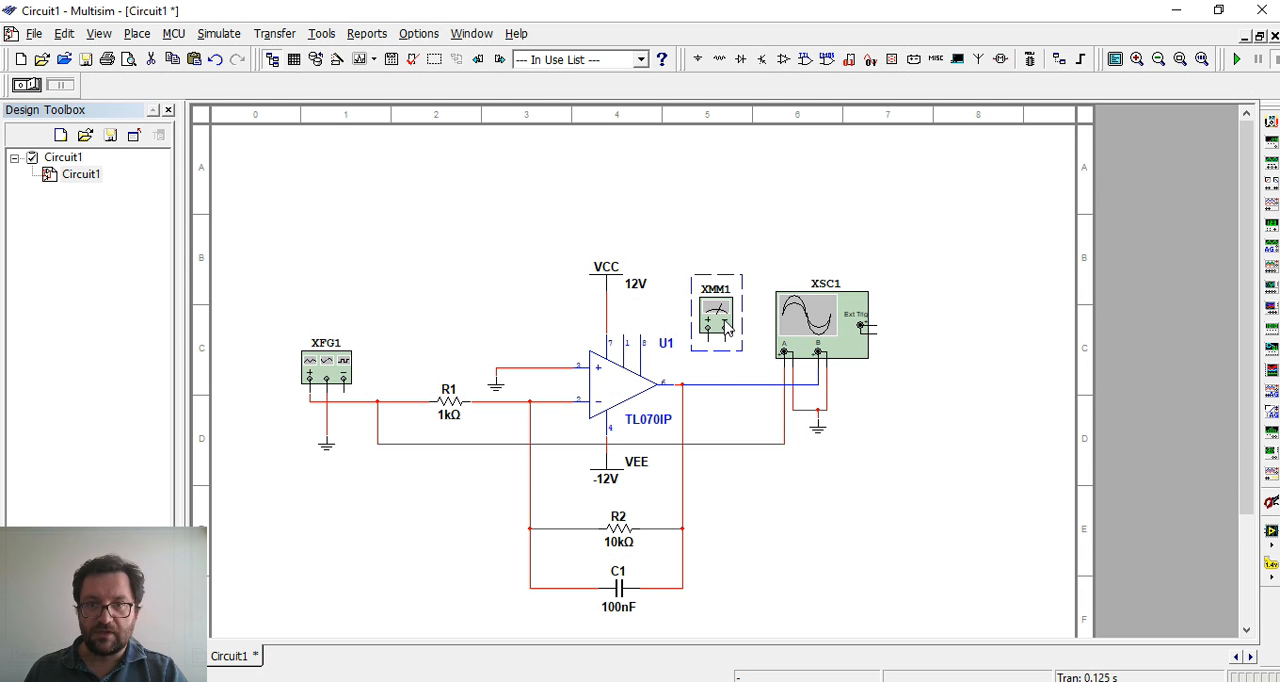
pyautogui.doubleClick(726, 326)
pyautogui.moveTo(648, 287); pyautogui.dragTo(1030, 181)
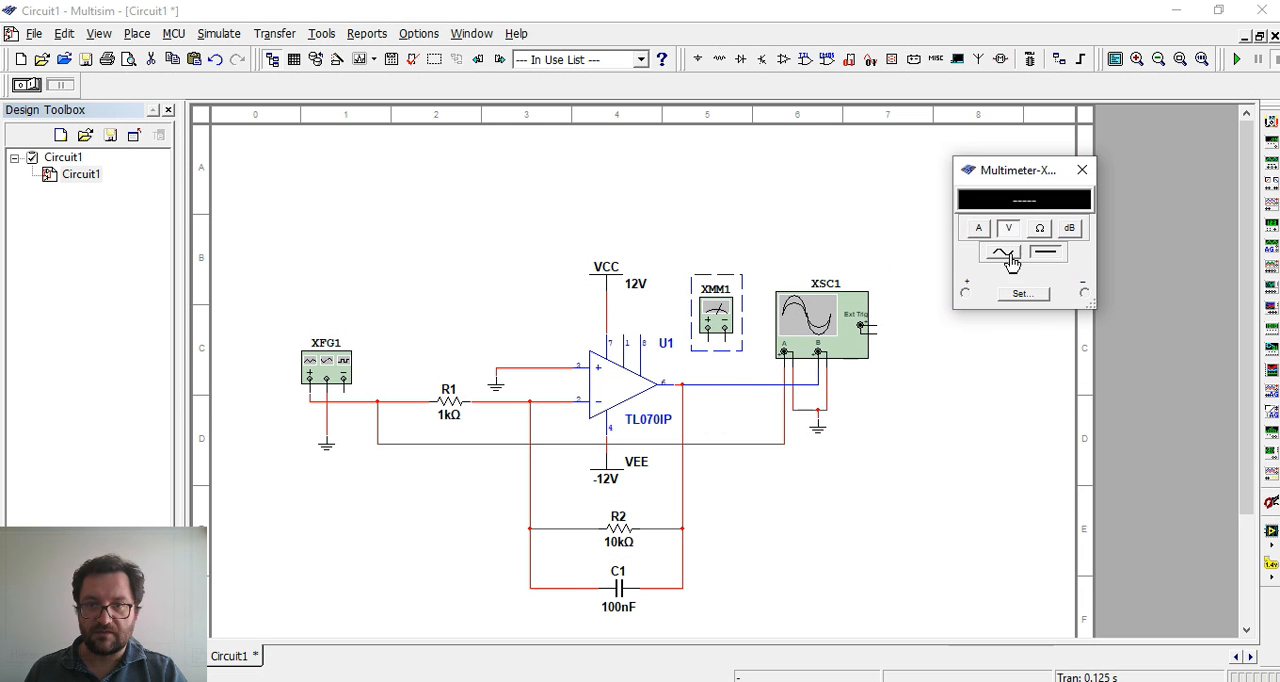
# Try the multimeter's current, resistance and decibel modes and return it to voltage measurement
pyautogui.click(972, 229)
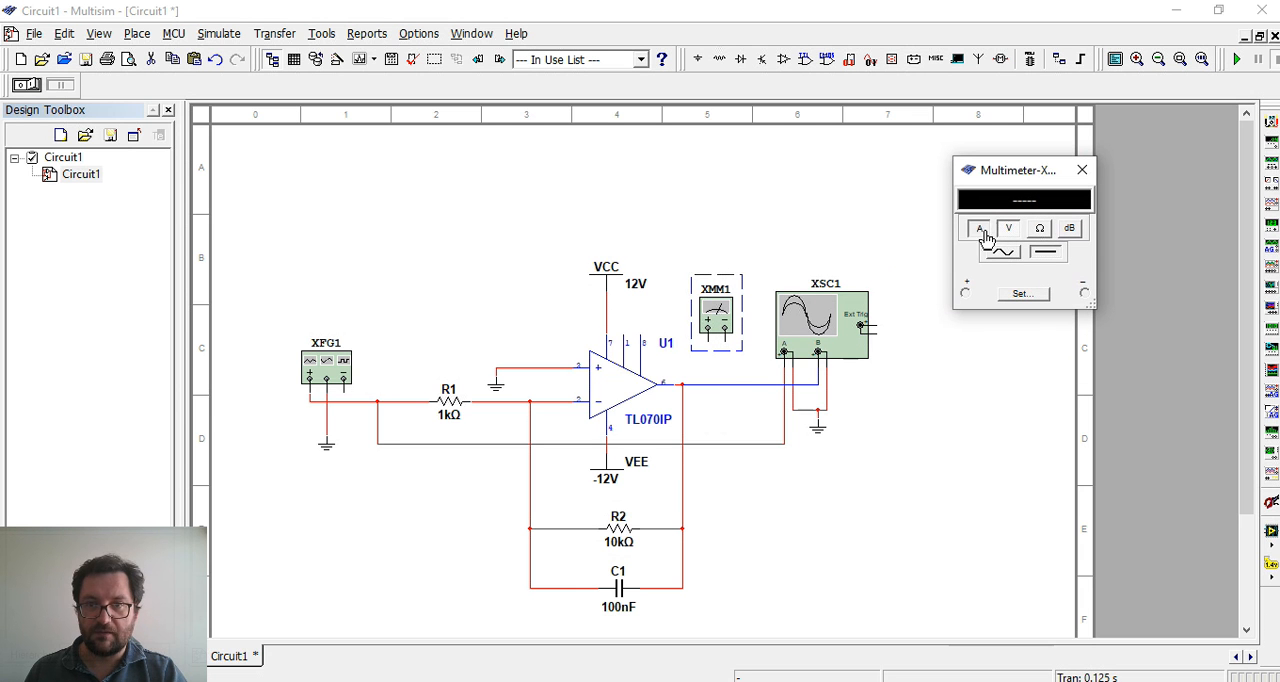
pyautogui.click(1040, 232)
pyautogui.click(1008, 229)
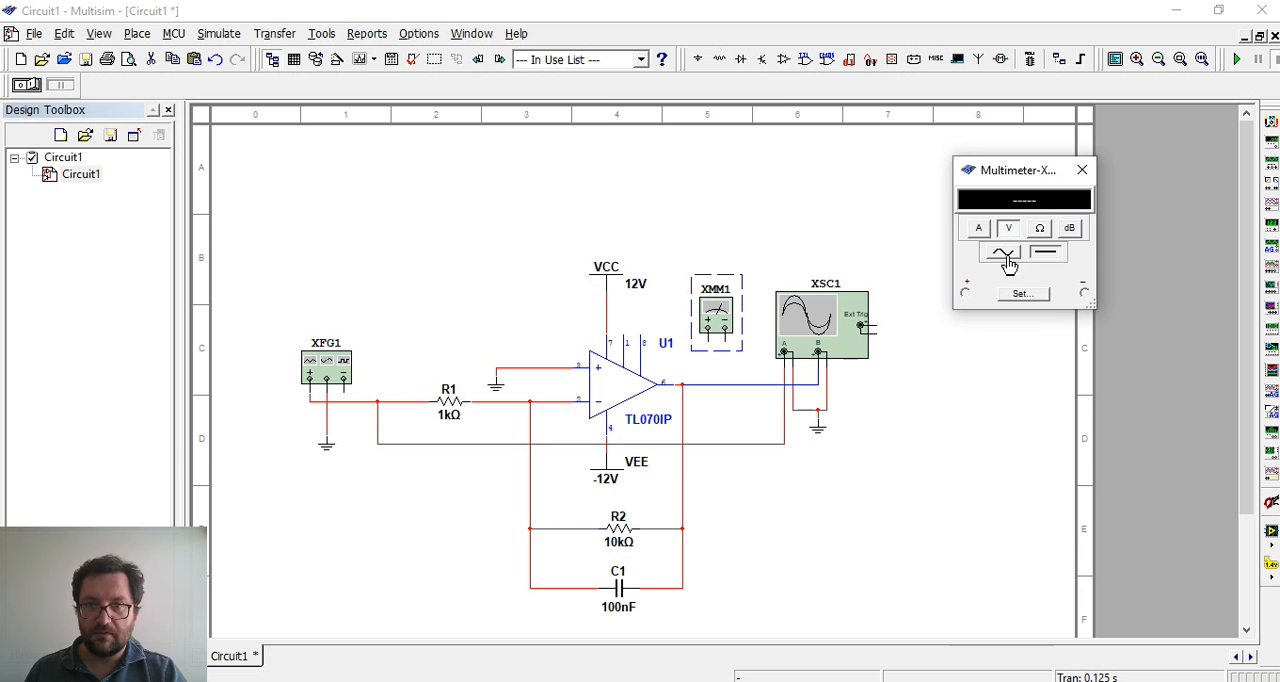
pyautogui.click(1070, 231)
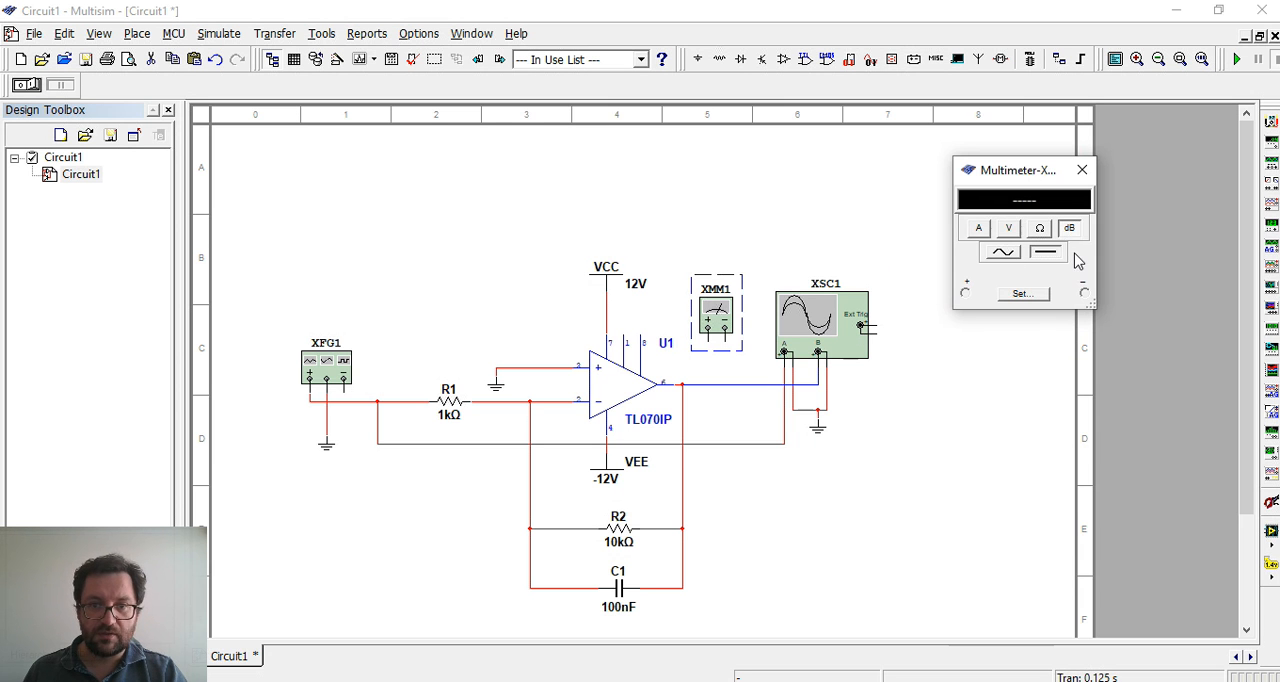
pyautogui.click(1008, 229)
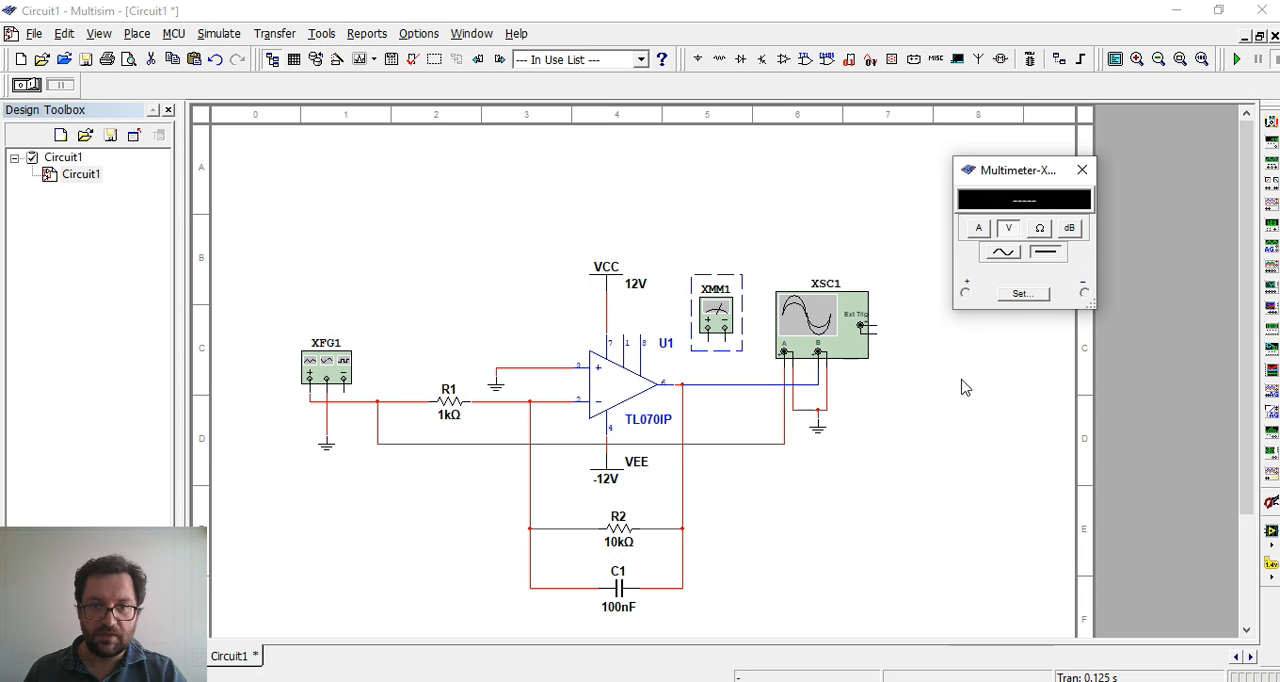
# Wire the multimeter's positive terminal to the op-amp output and its negative terminal to the oscilloscope's ground wire, and start the simulation
pyautogui.click(730, 364)
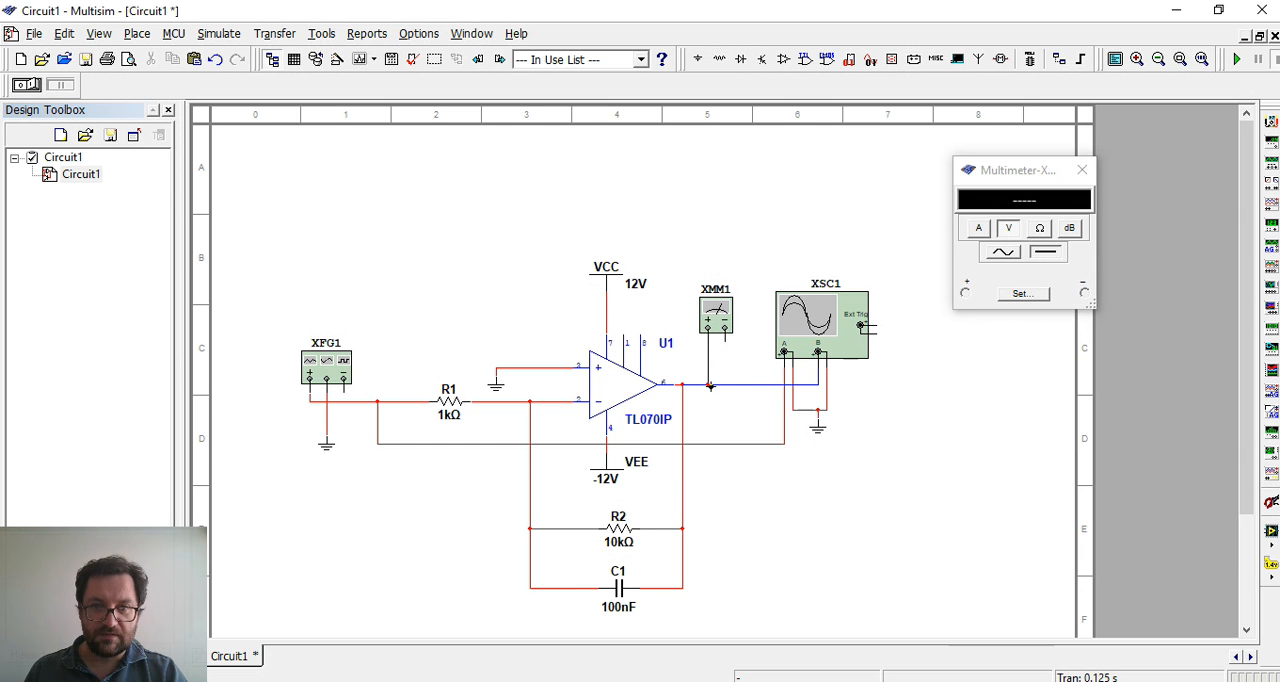
pyautogui.click(710, 385)
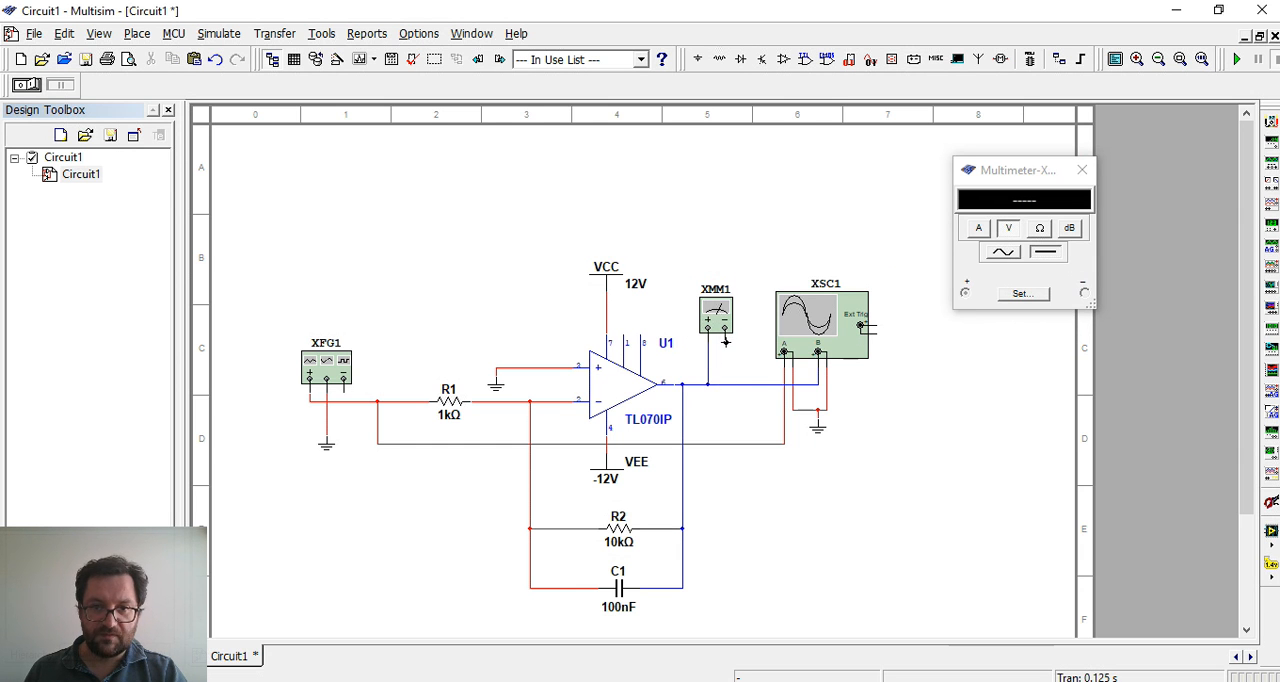
pyautogui.click(801, 409)
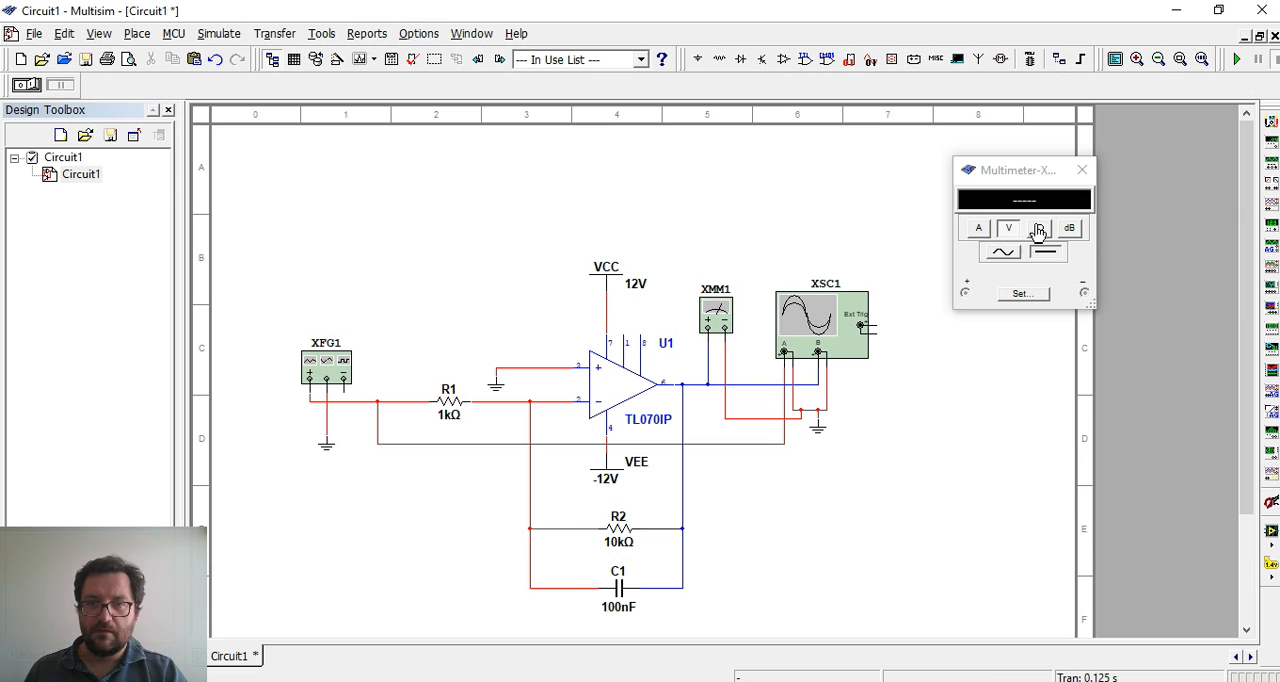
pyautogui.click(1237, 60)
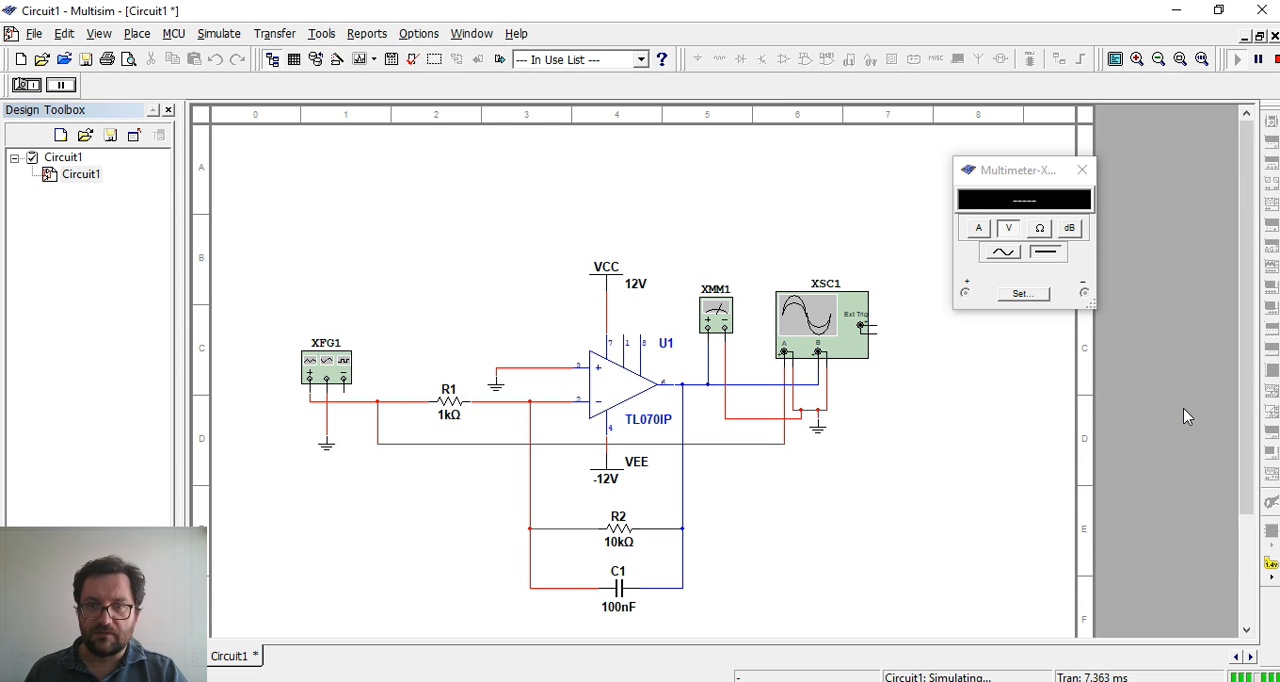
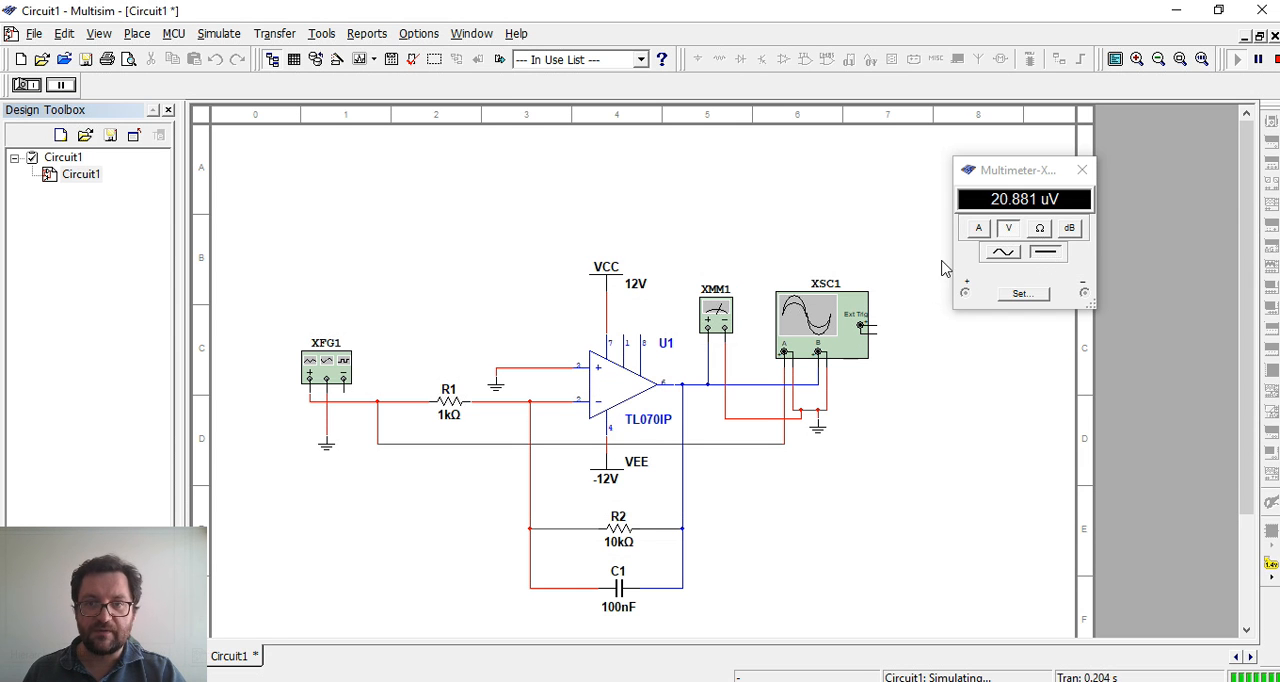
# Switch the multimeter to AC measurement and set the function generator's amplitude to 100 mVp
pyautogui.click(1001, 254)
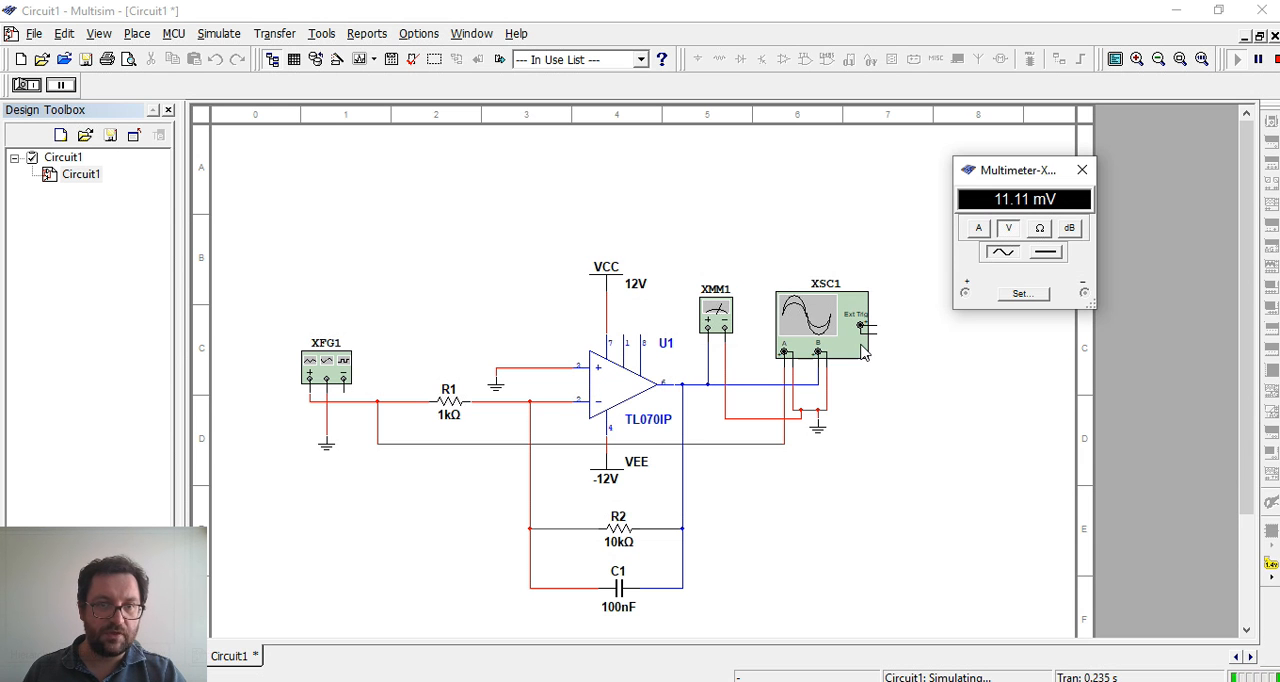
pyautogui.doubleClick(318, 370)
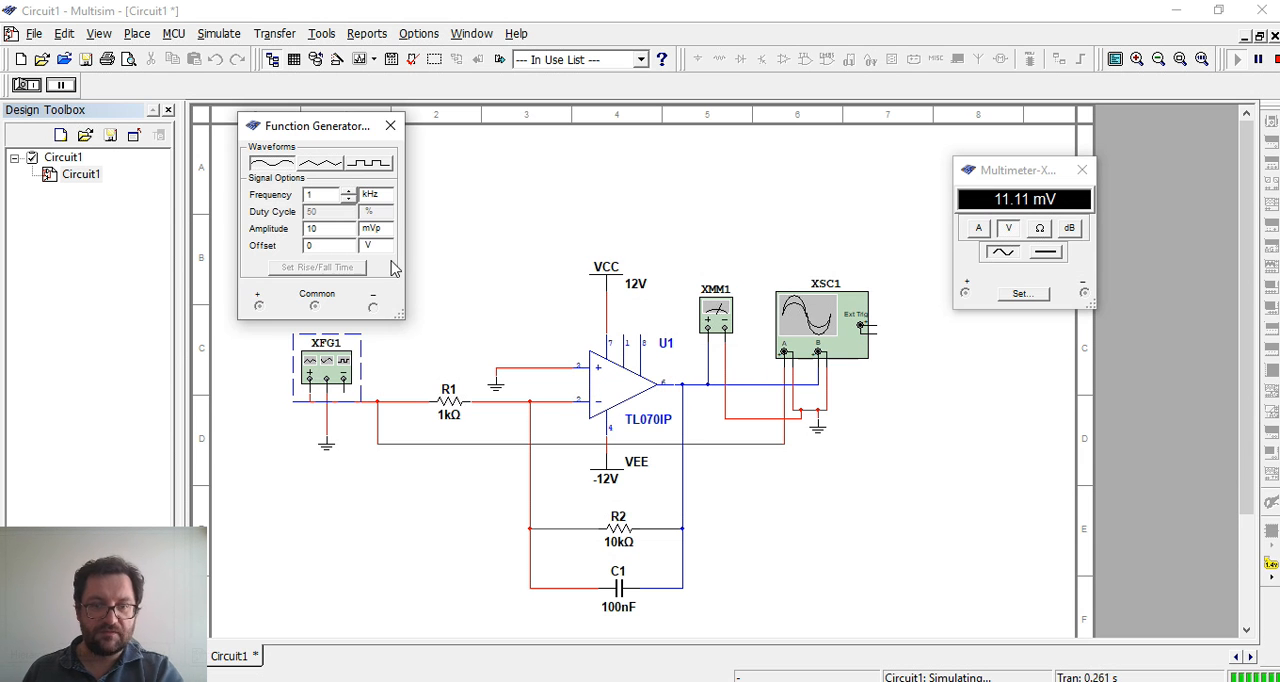
pyautogui.click(336, 230)
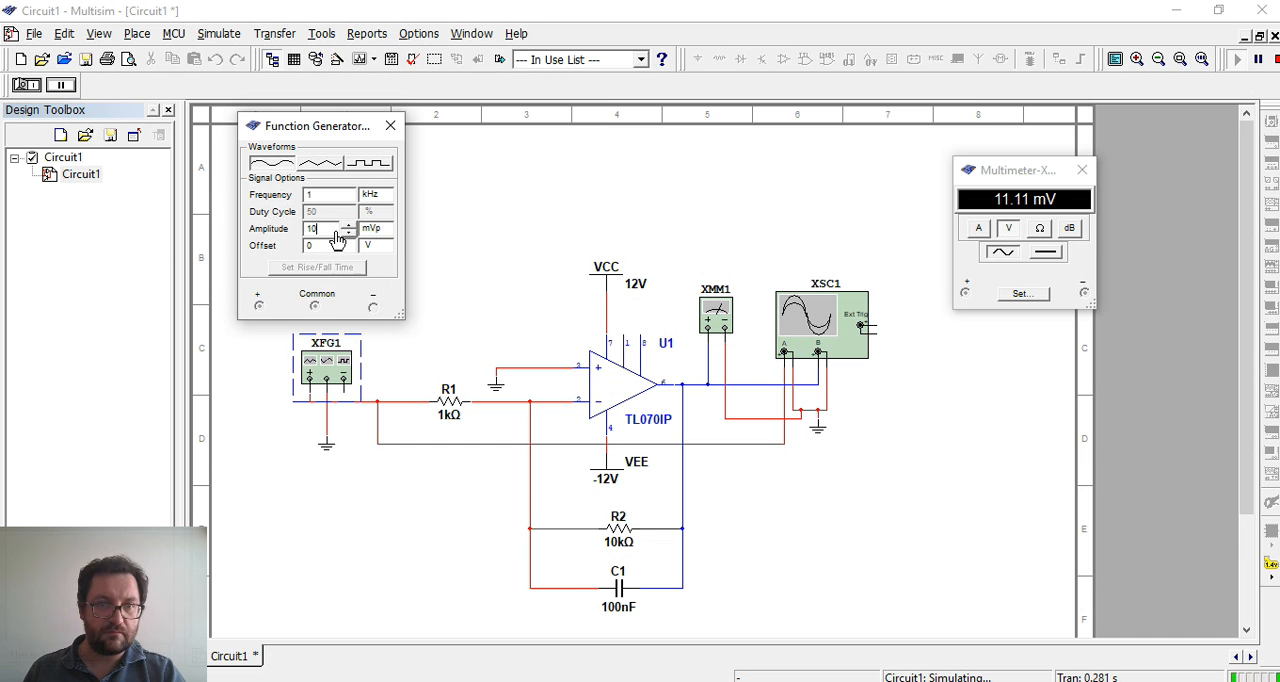
pyautogui.write('0')
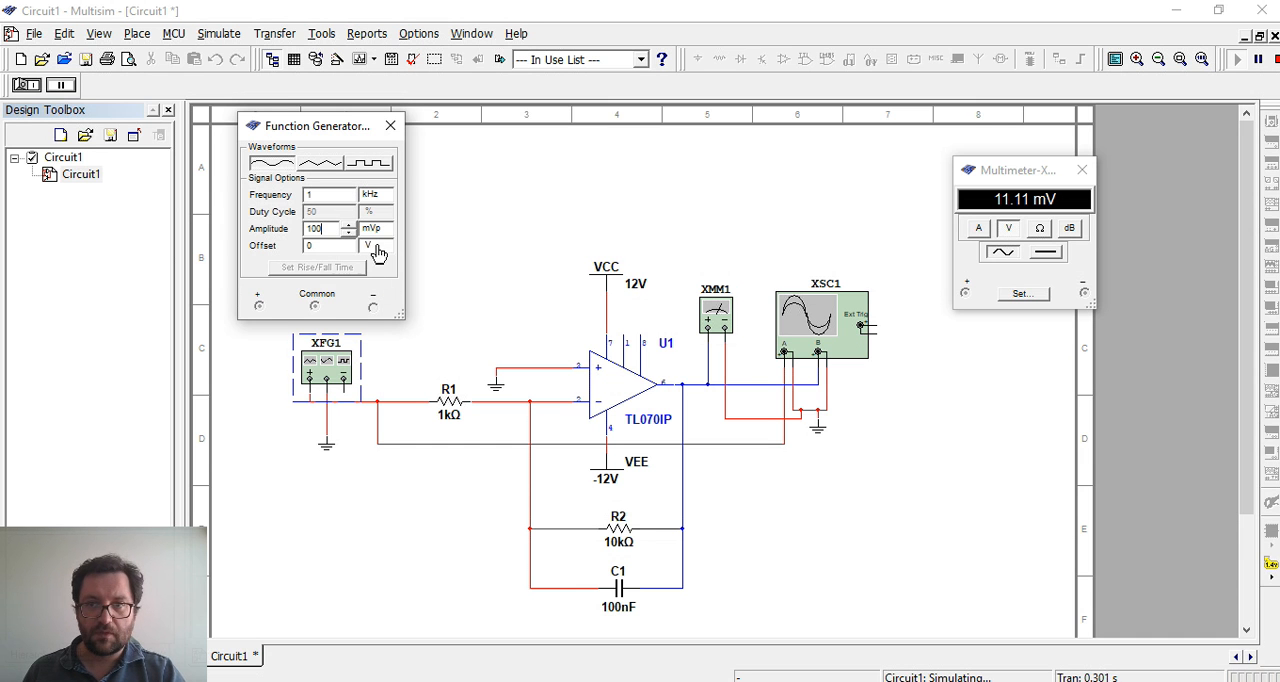
pyautogui.click(390, 128)
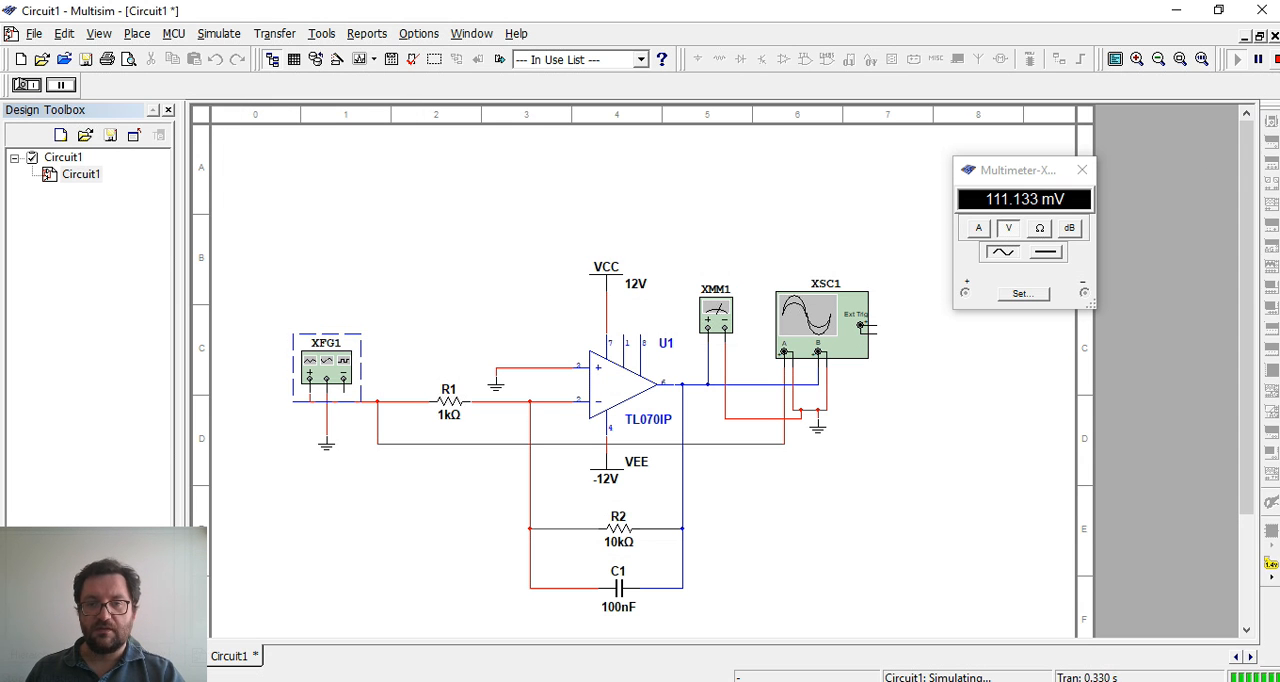
# Restart the simulation and set the oscilloscope scales to 50 mV/Div for channel A and 100 mV/Div for channel B
pyautogui.click(1276, 59)
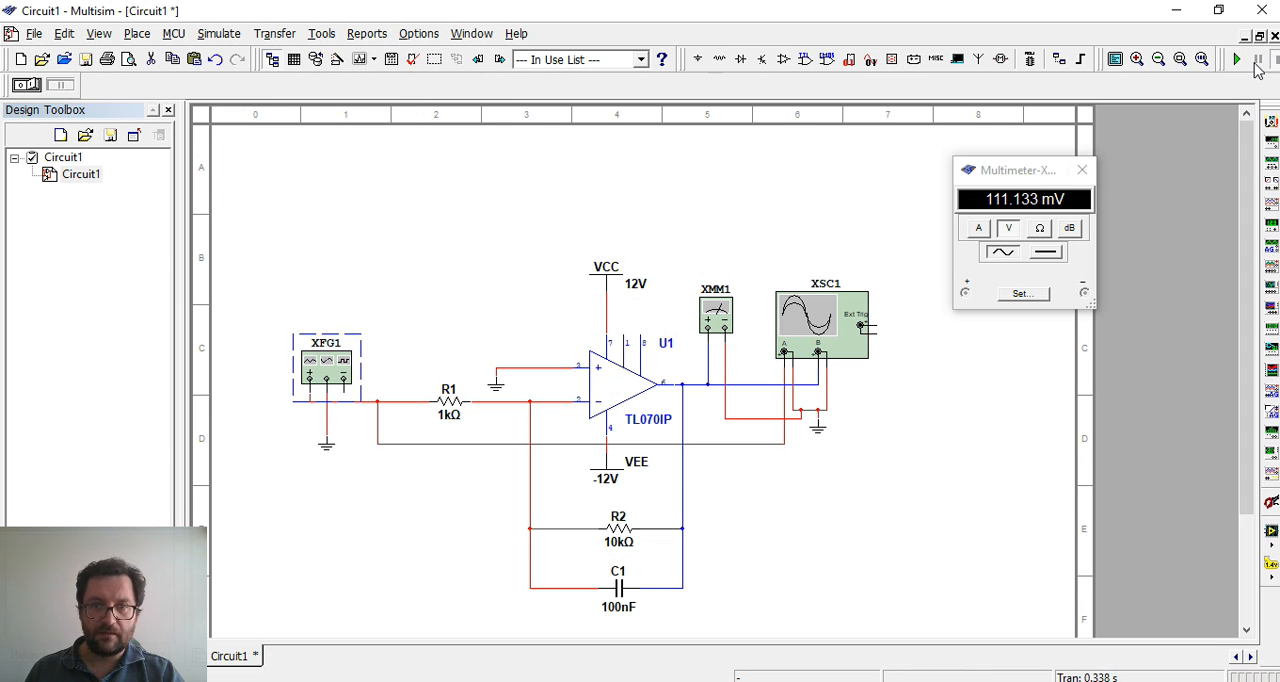
pyautogui.click(1238, 59)
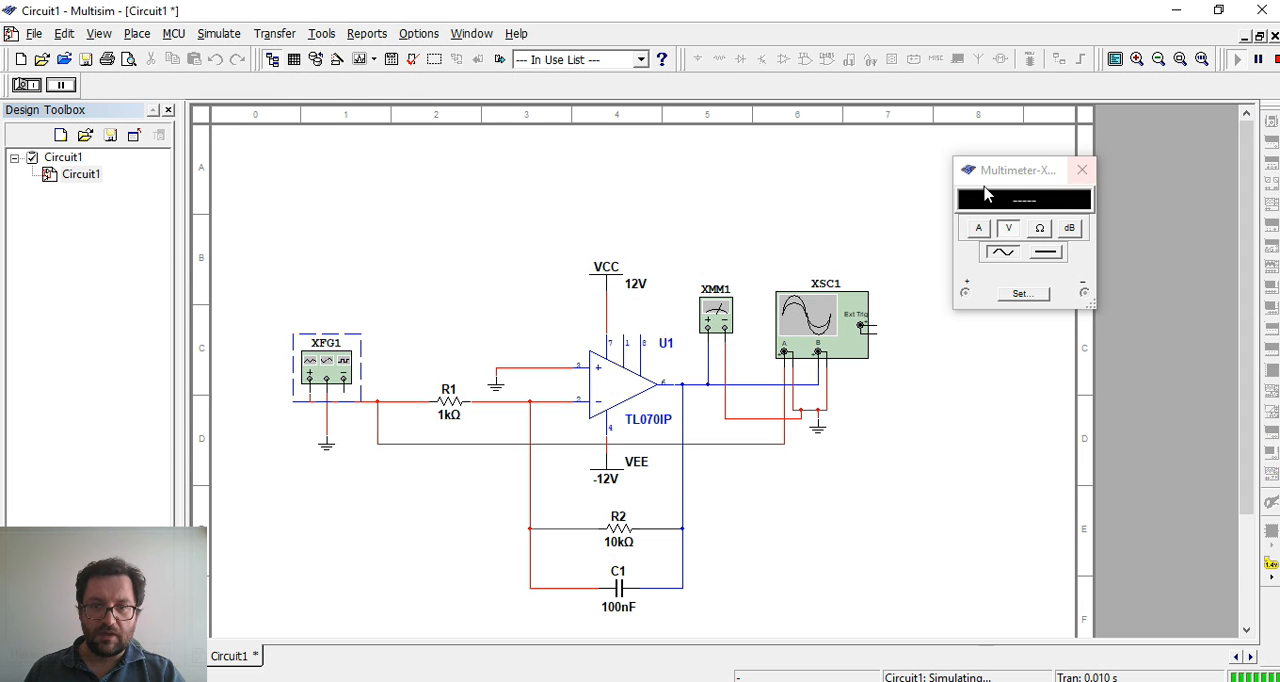
pyautogui.doubleClick(816, 310)
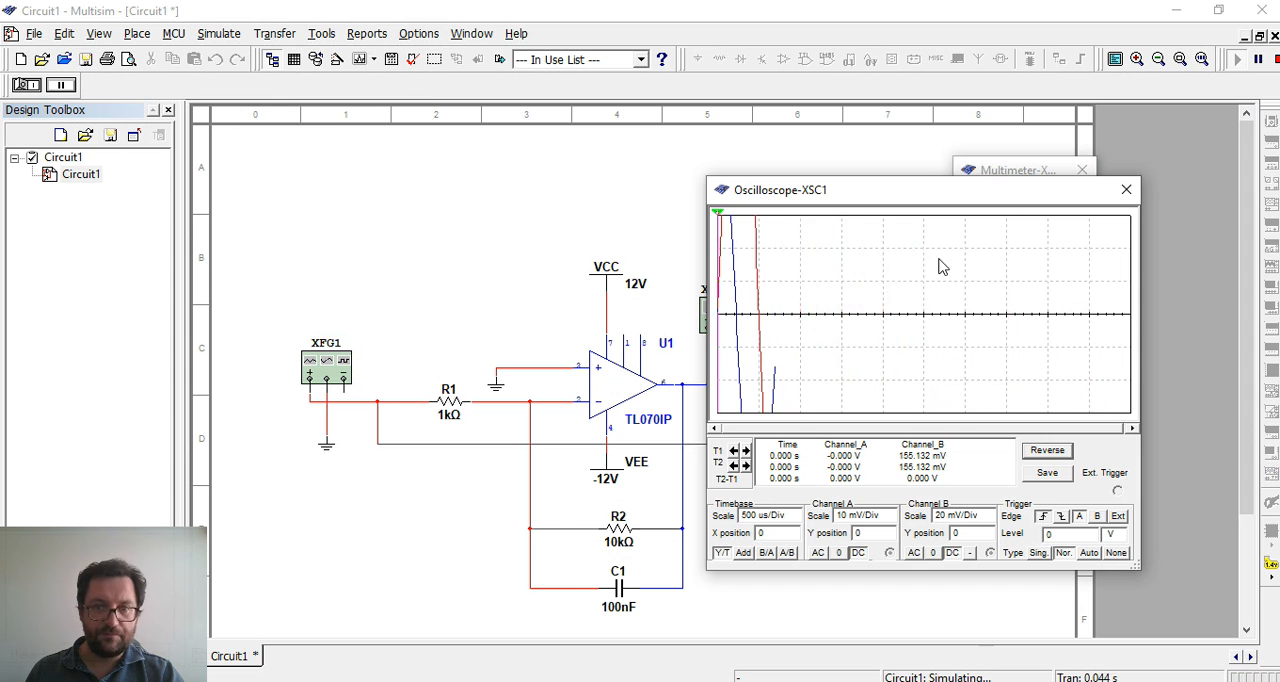
pyautogui.moveTo(912, 203); pyautogui.dragTo(469, 213)
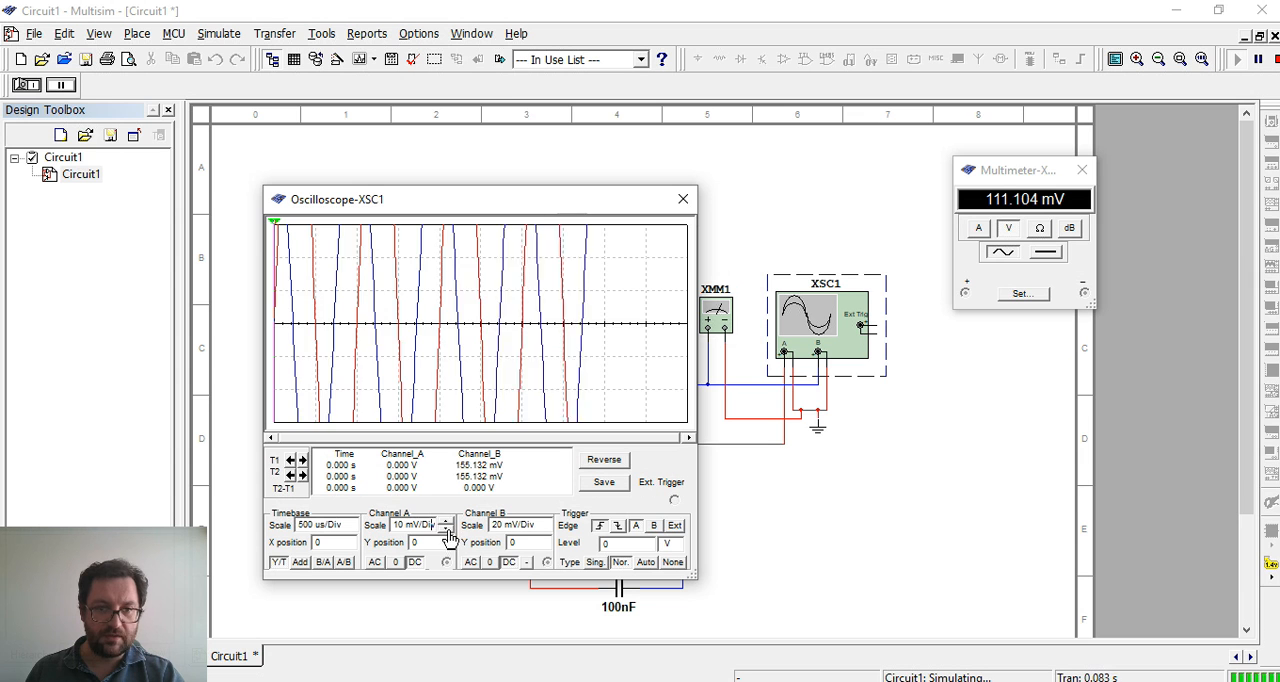
pyautogui.click(447, 522)
pyautogui.click(447, 523)
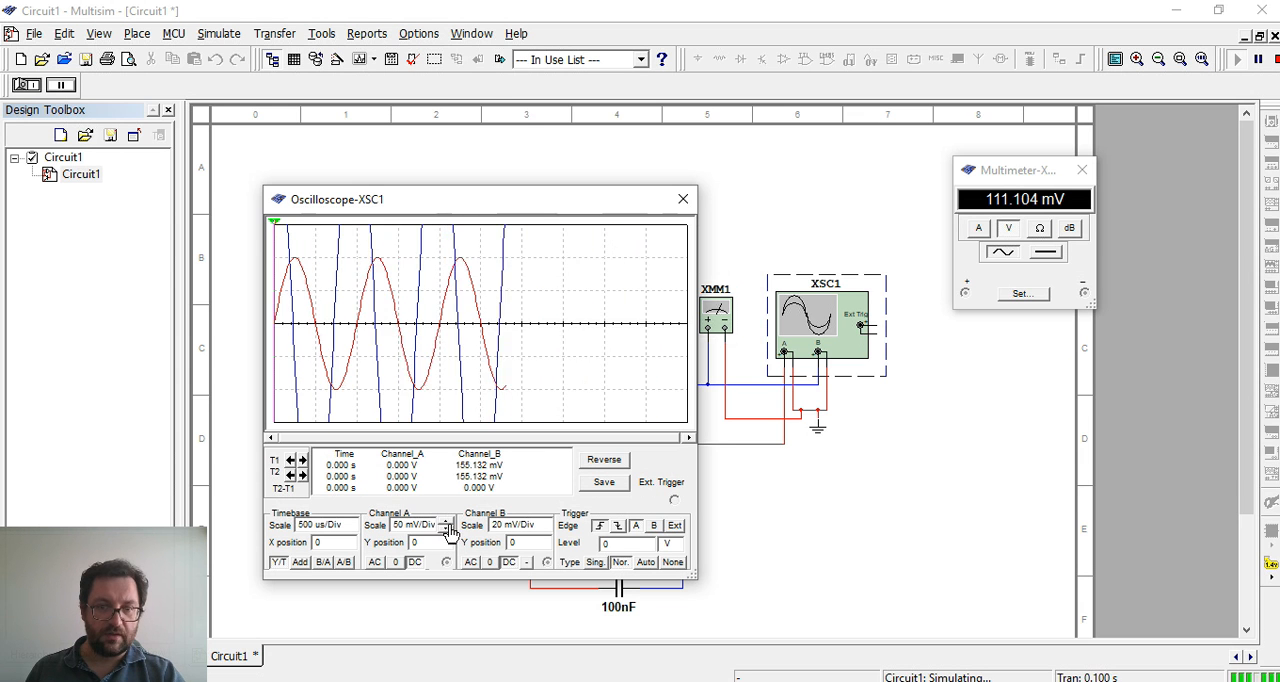
pyautogui.click(545, 523)
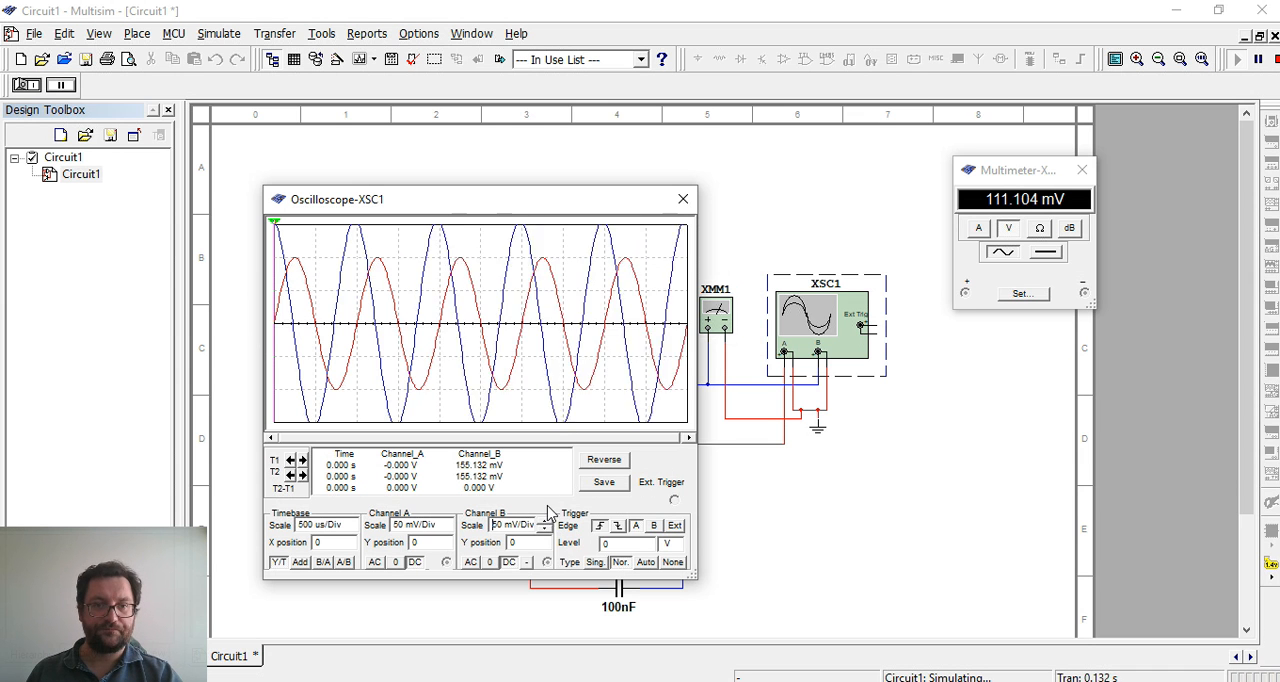
pyautogui.click(545, 521)
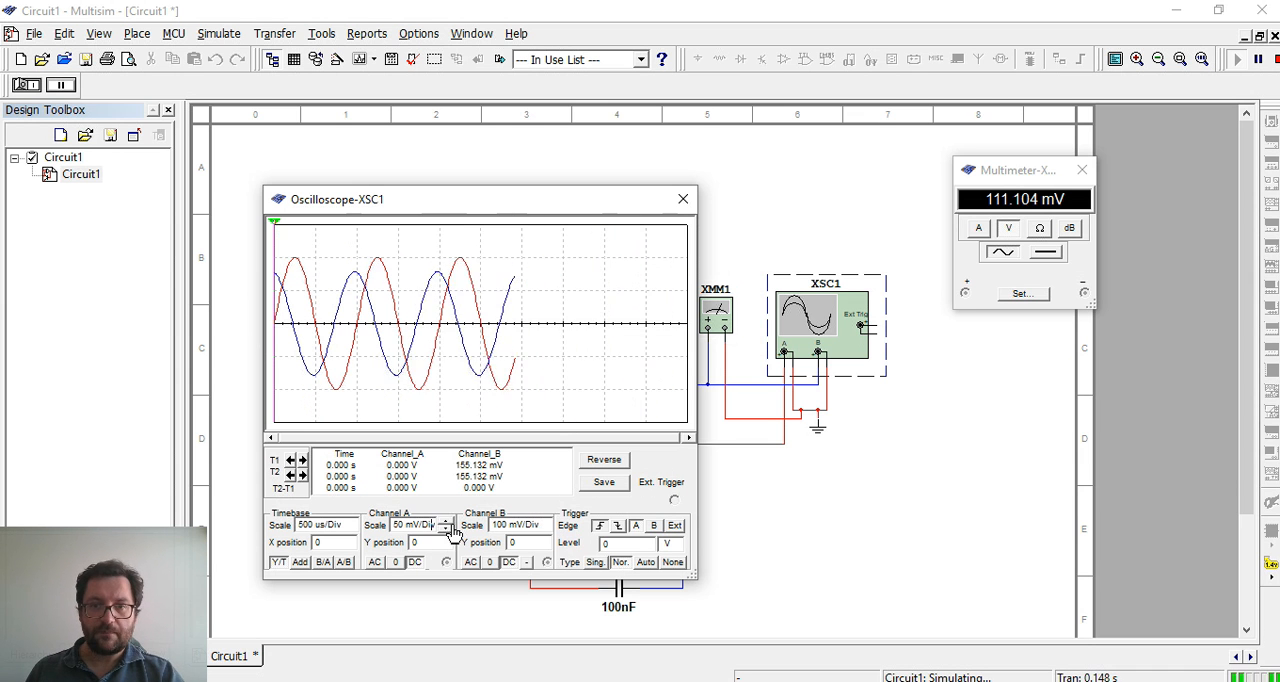
# Stop the simulation and close the front panels of the oscilloscope and multimeter
pyautogui.click(683, 199)
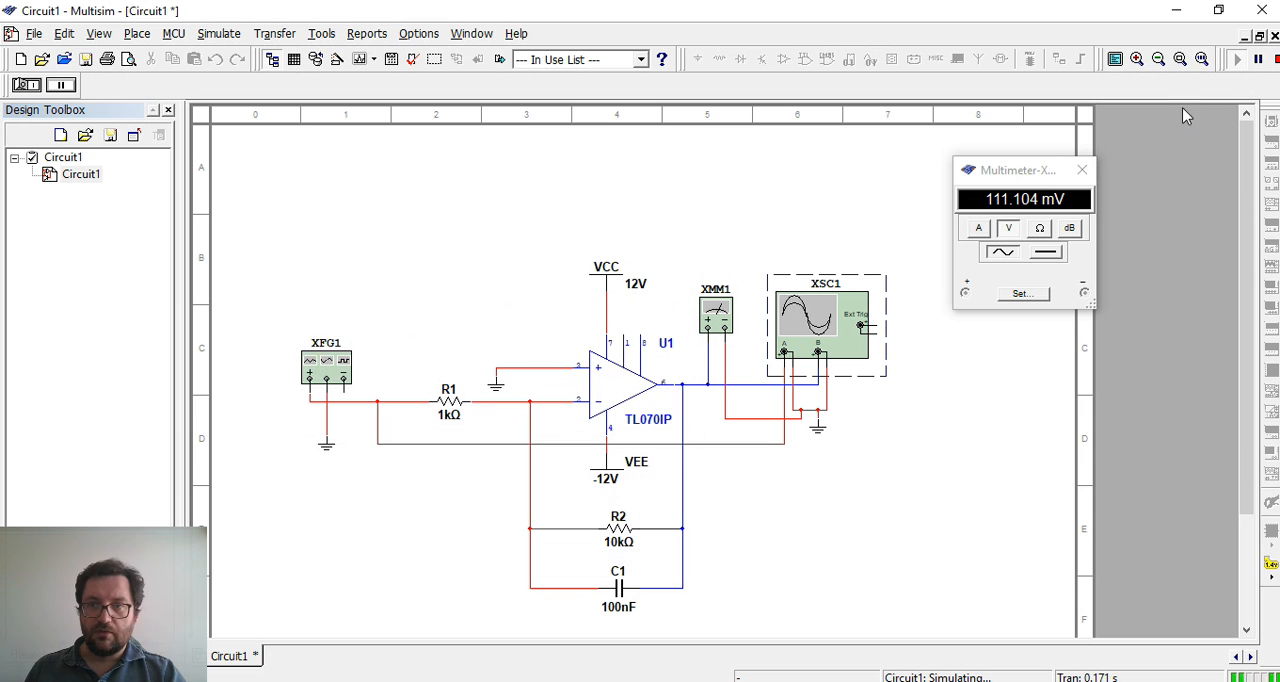
pyautogui.click(1275, 59)
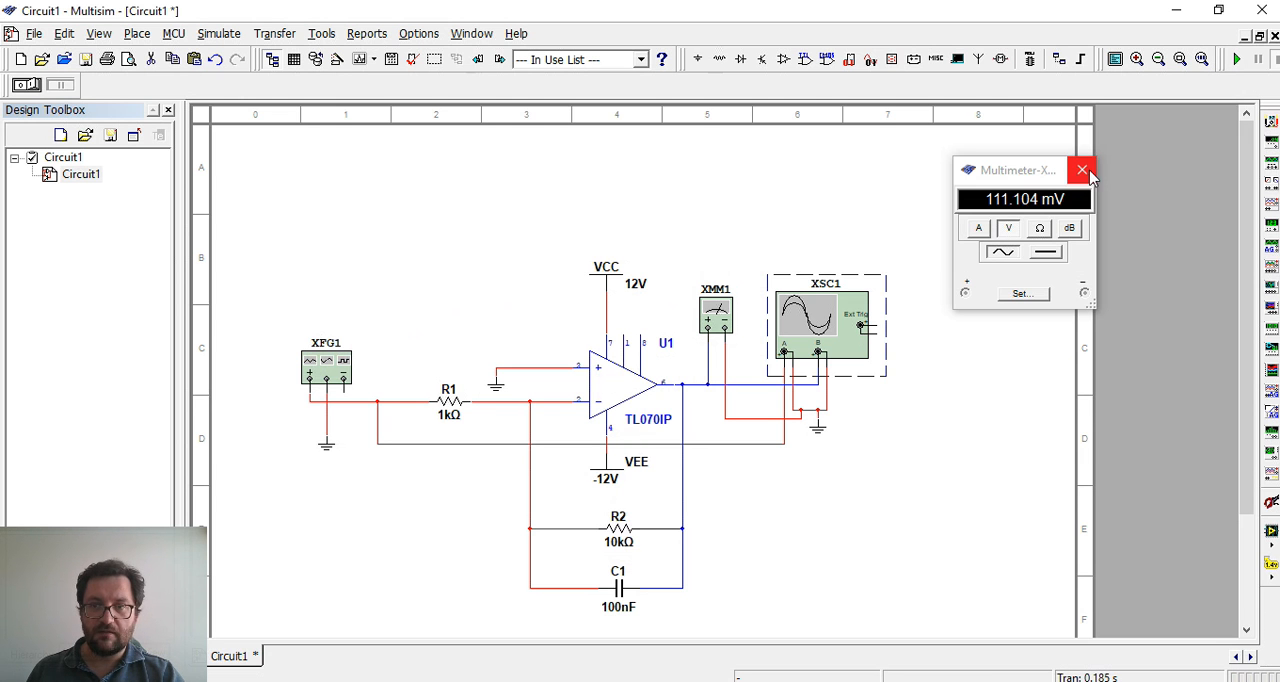
pyautogui.click(1083, 171)
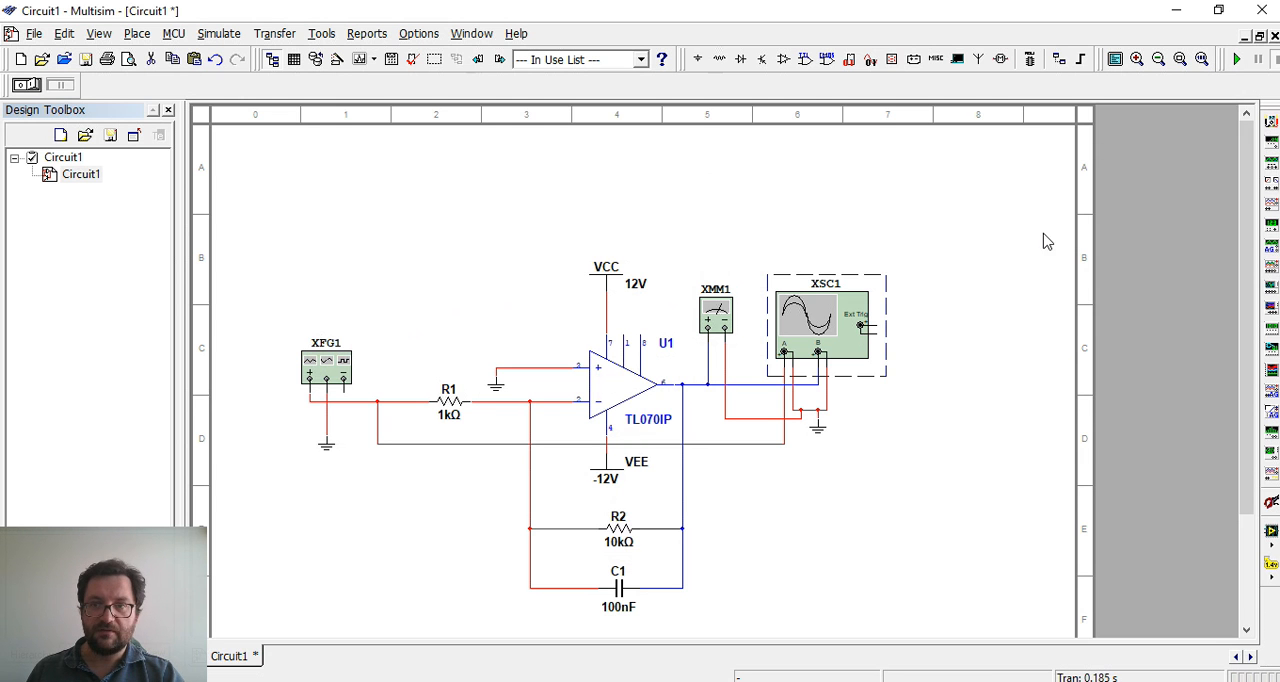
# Place a Bode plotter above the op-amp's VCC supply and delete the oscilloscope and multimeter from the circuit
pyautogui.click(1270, 297)
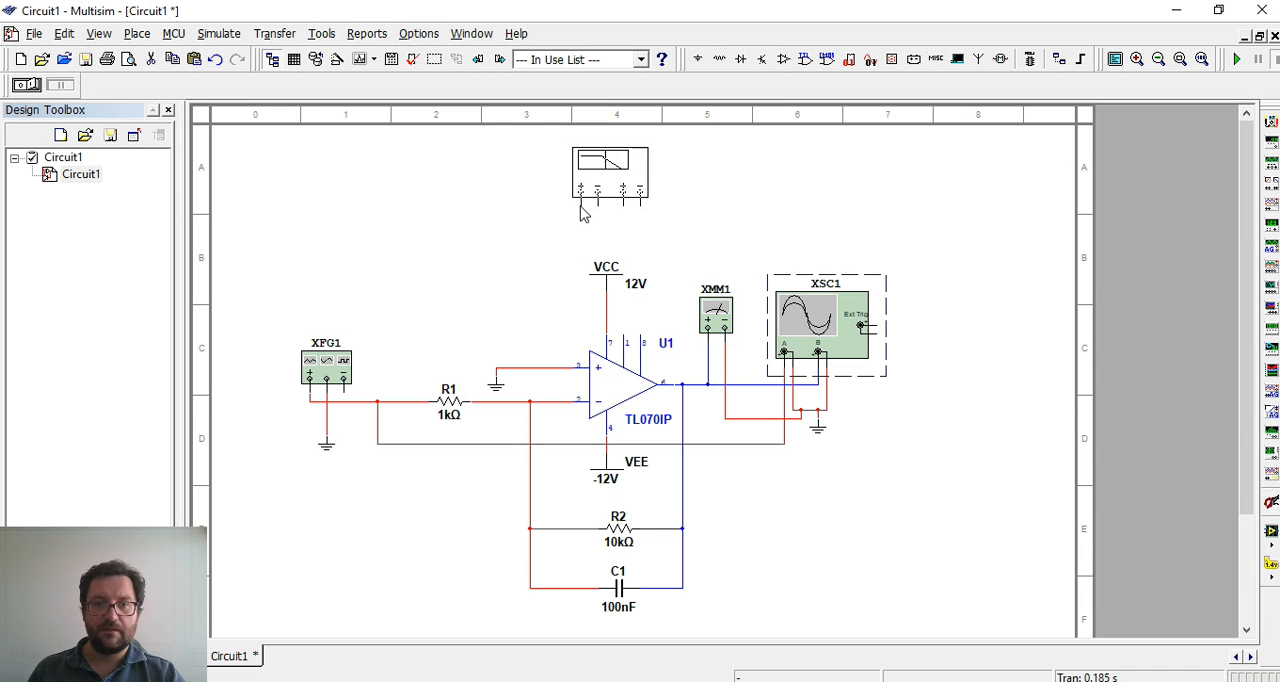
pyautogui.click(579, 207)
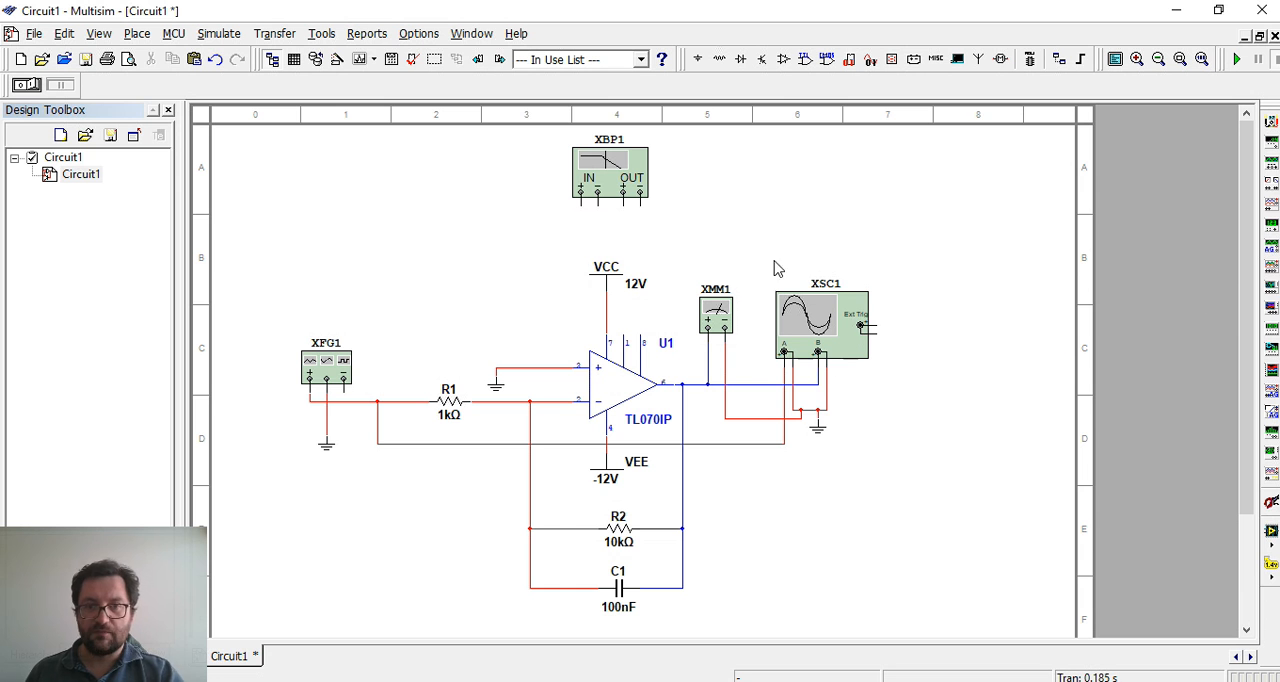
pyautogui.click(856, 322)
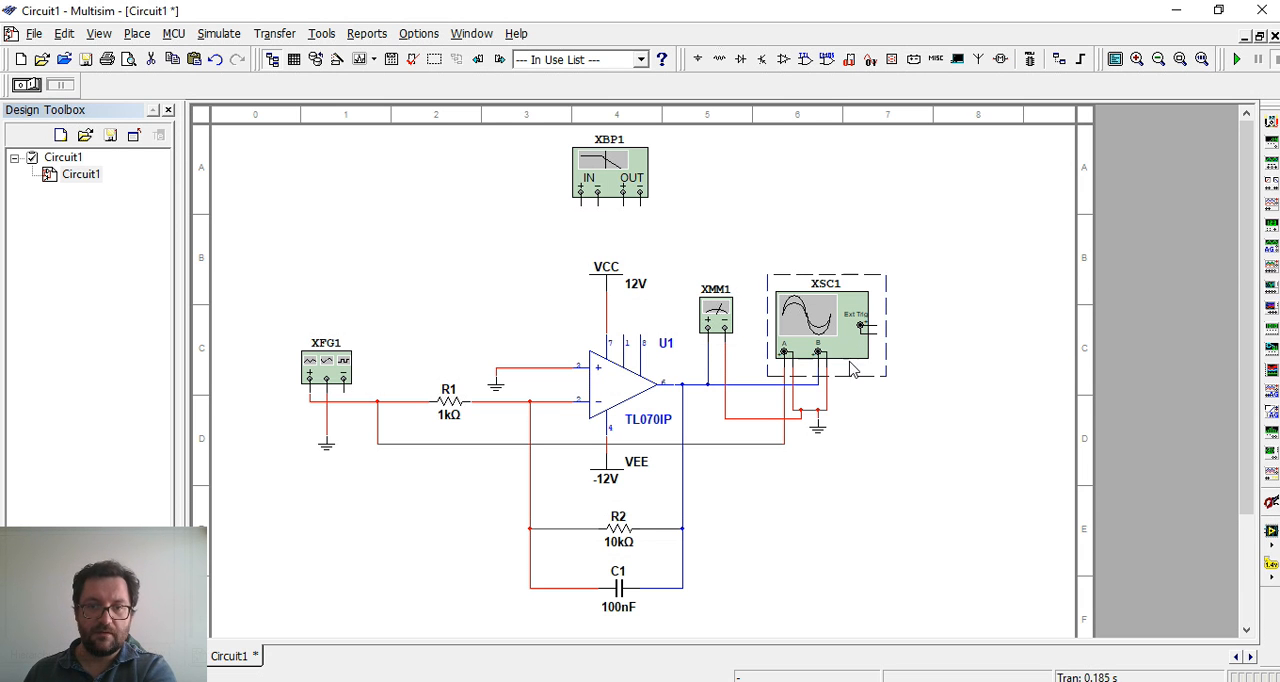
pyautogui.press('Delete')
pyautogui.click(716, 312)
pyautogui.press('Delete')
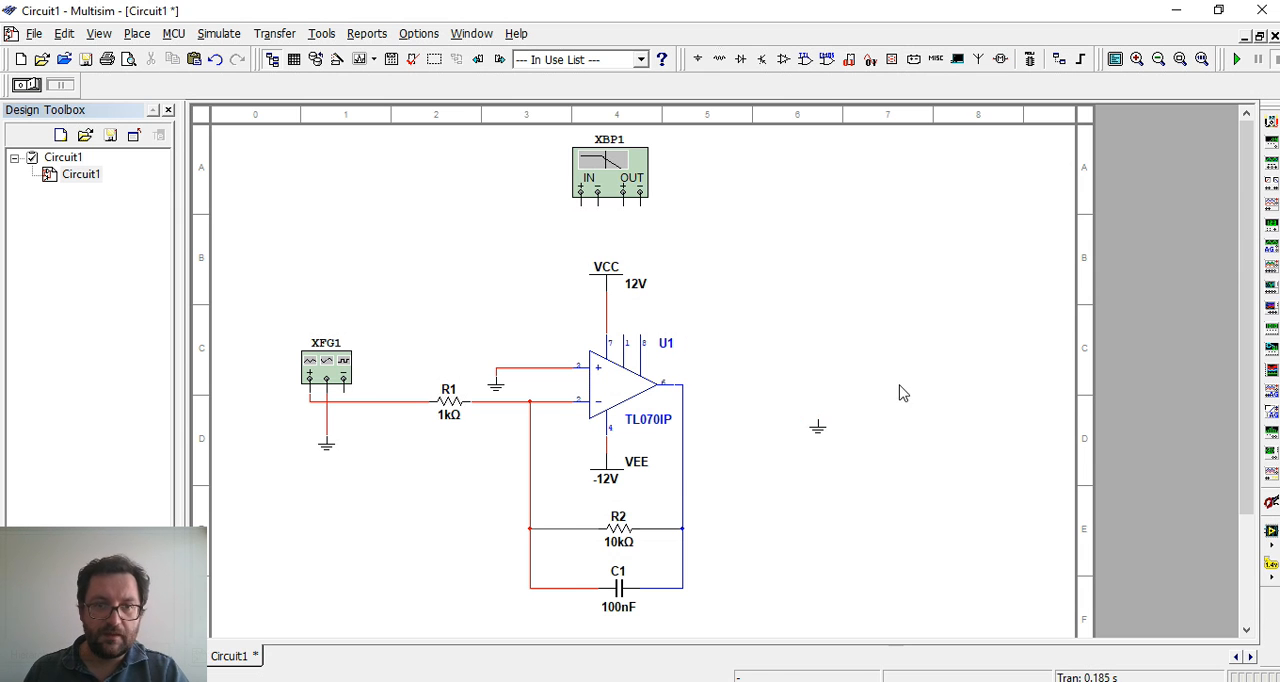
# Shift the Bode plotter slightly left and wire its positive IN terminal to the wire between the function generator and R1
pyautogui.moveTo(614, 184); pyautogui.dragTo(597, 186)
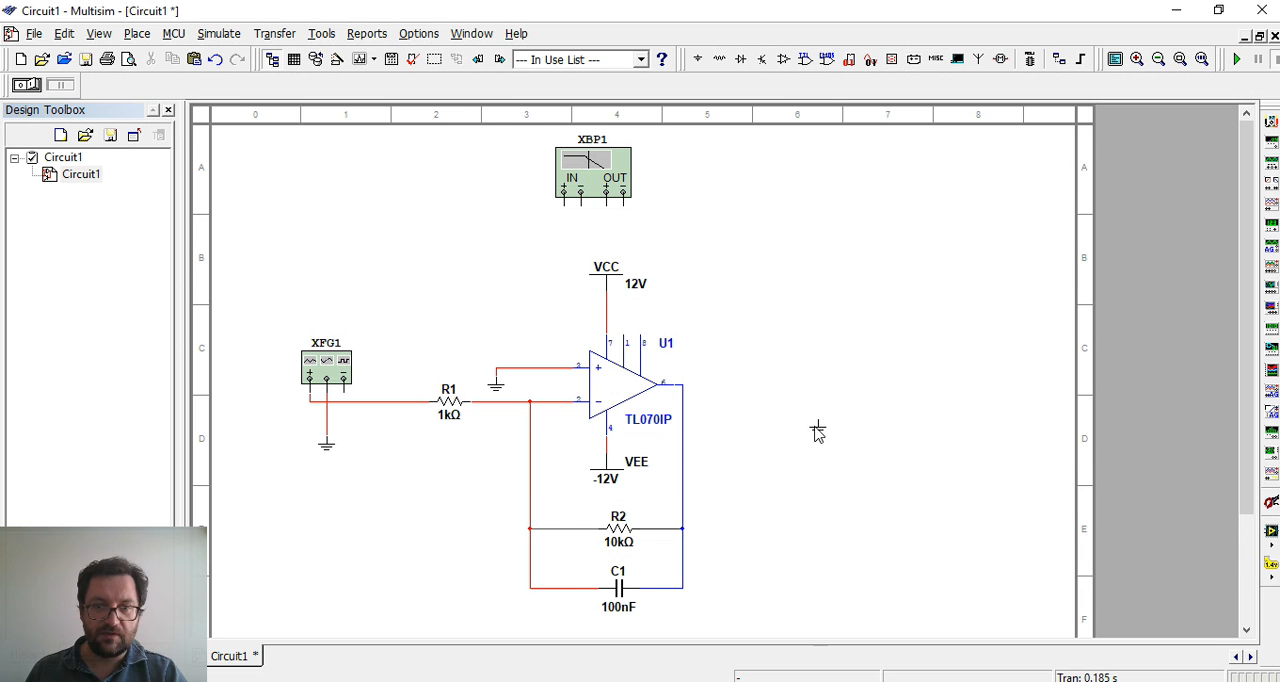
pyautogui.click(766, 458)
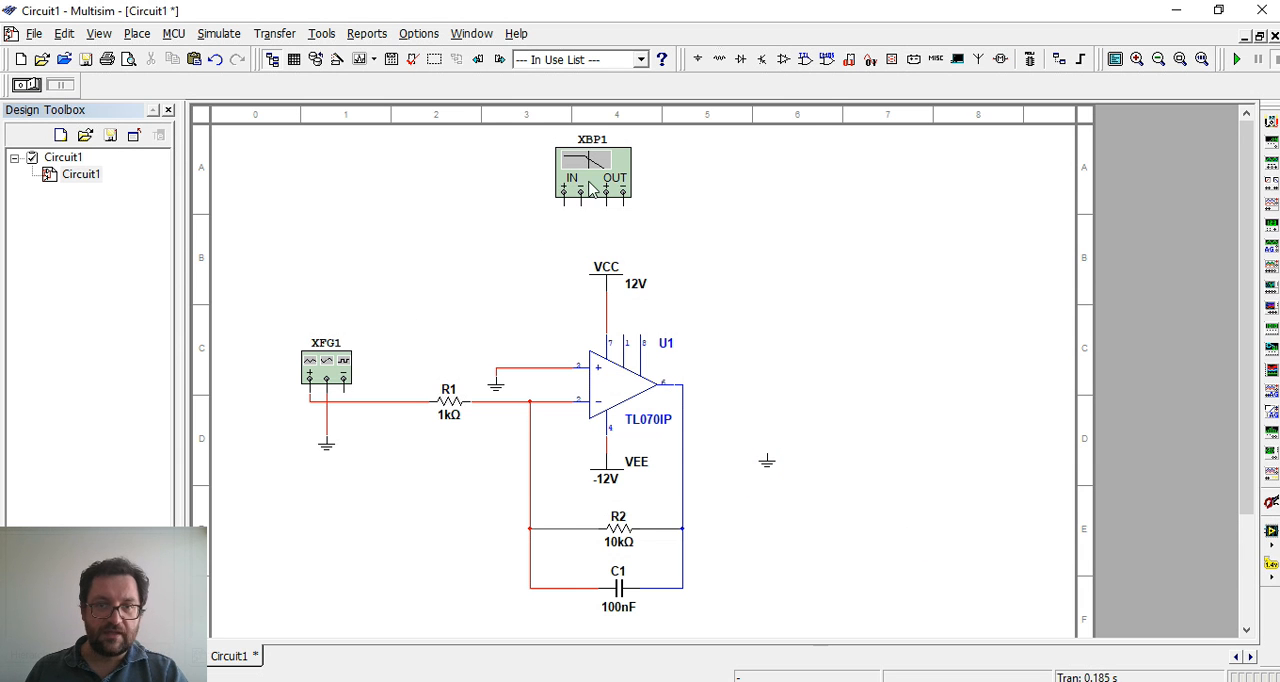
pyautogui.click(566, 204)
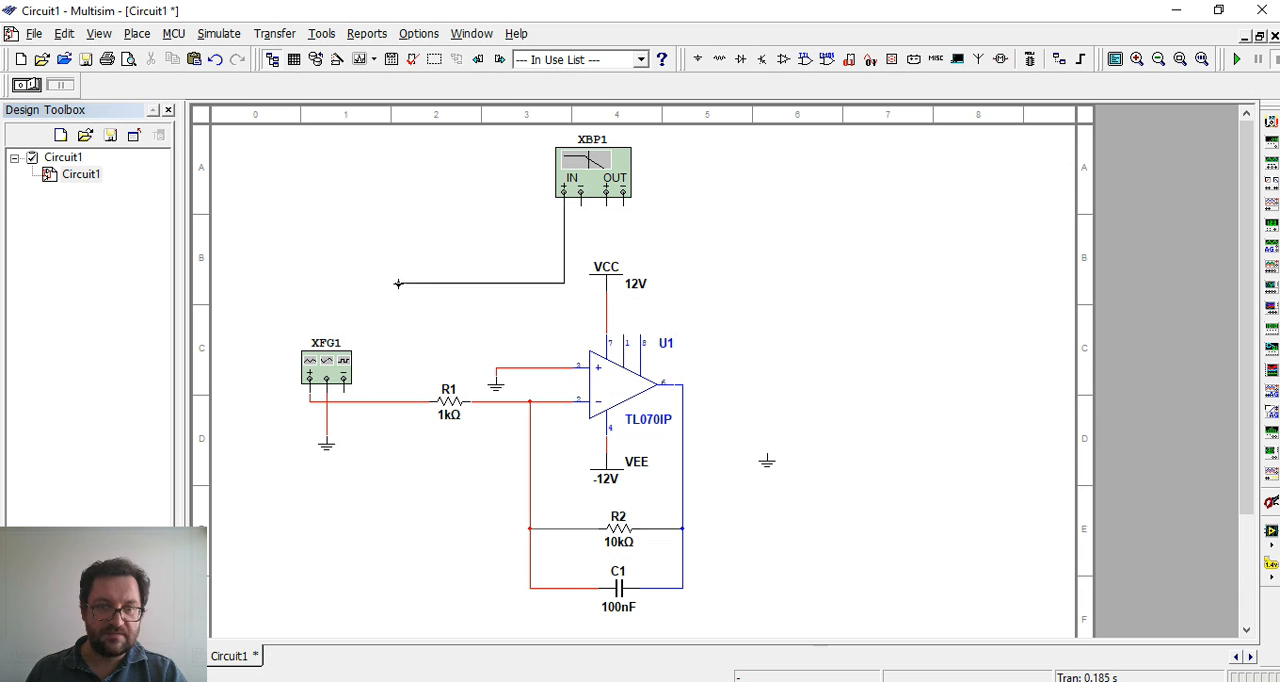
pyautogui.click(377, 401)
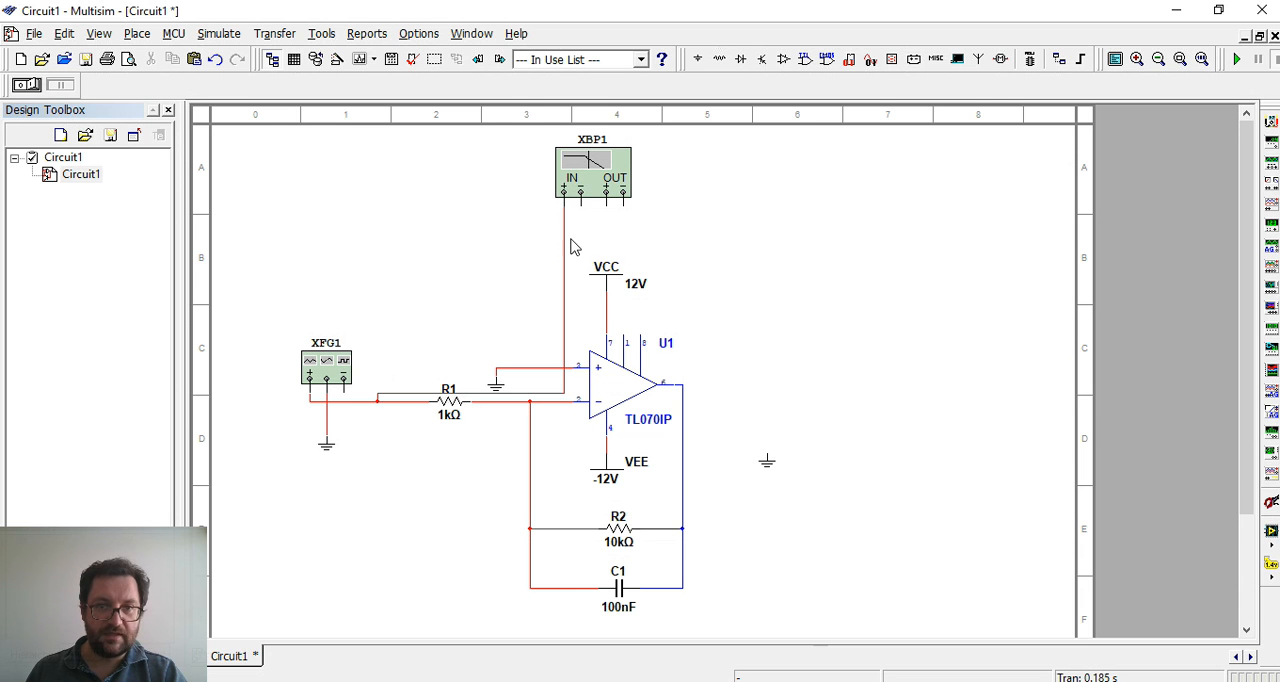
# Move the spare ground below the Bode plotter and connect the negative IN and OUT terminals to it
pyautogui.click(766, 468)
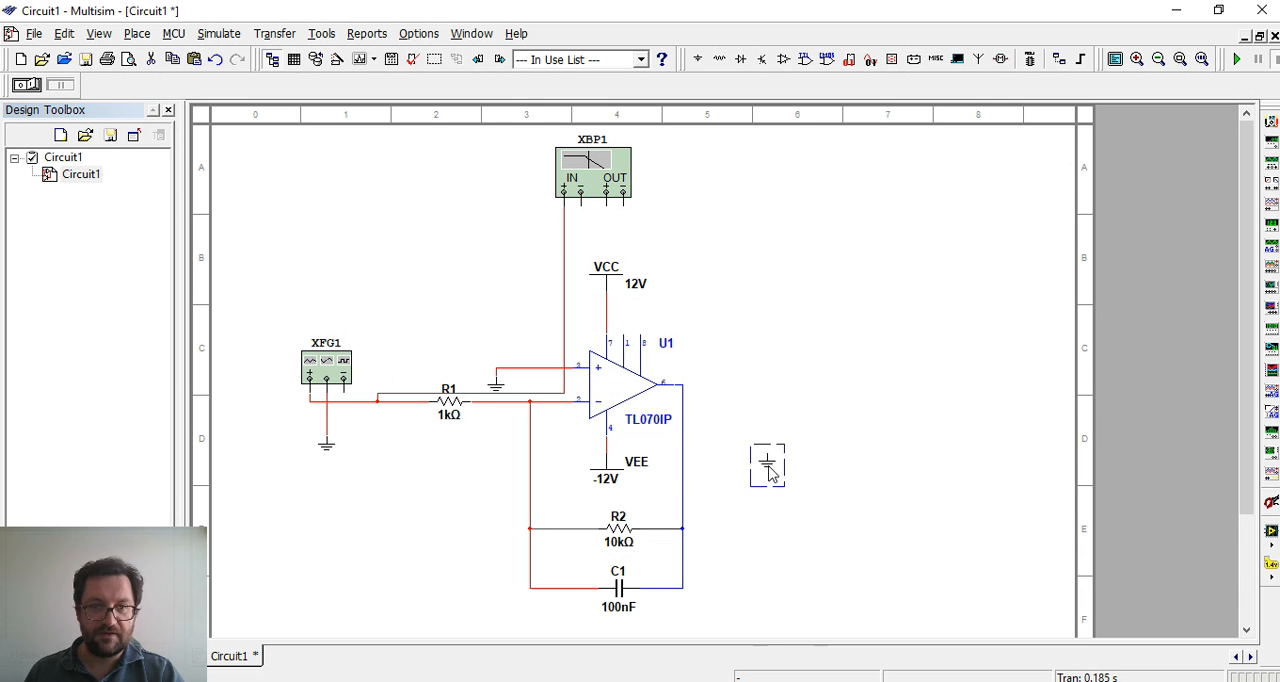
pyautogui.moveTo(753, 428); pyautogui.dragTo(581, 196)
pyautogui.click(667, 260)
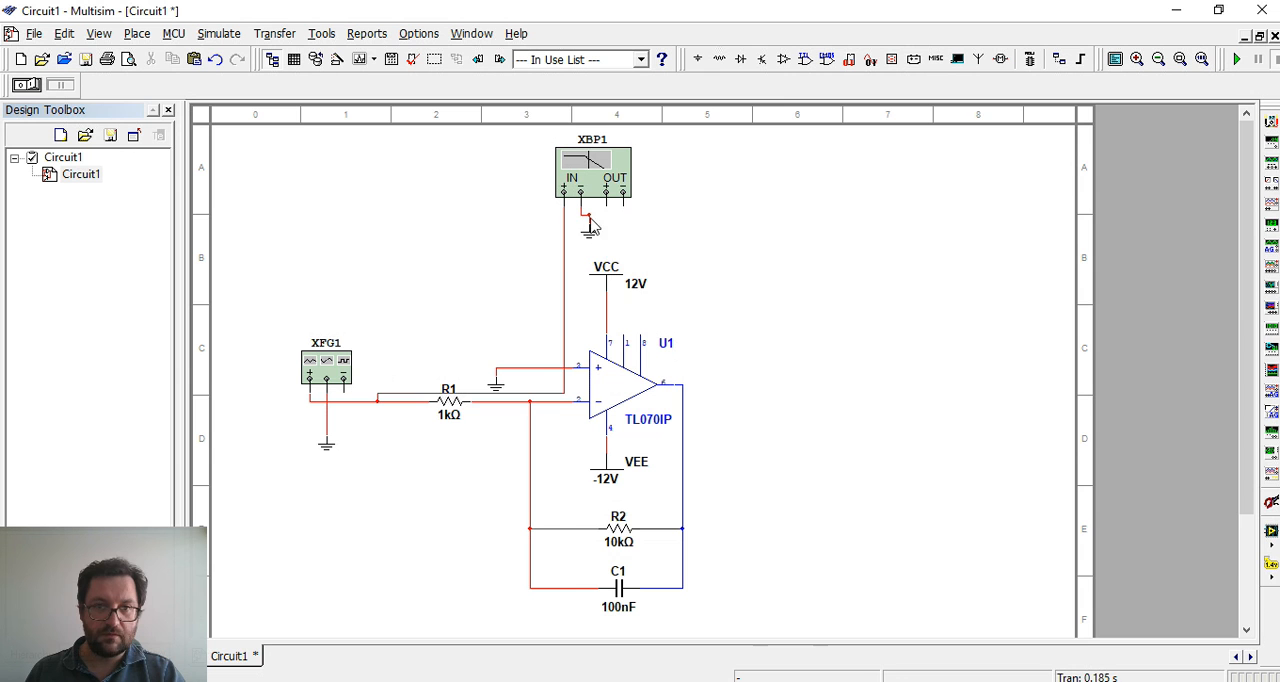
pyautogui.click(590, 217)
pyautogui.click(588, 235)
pyautogui.click(741, 253)
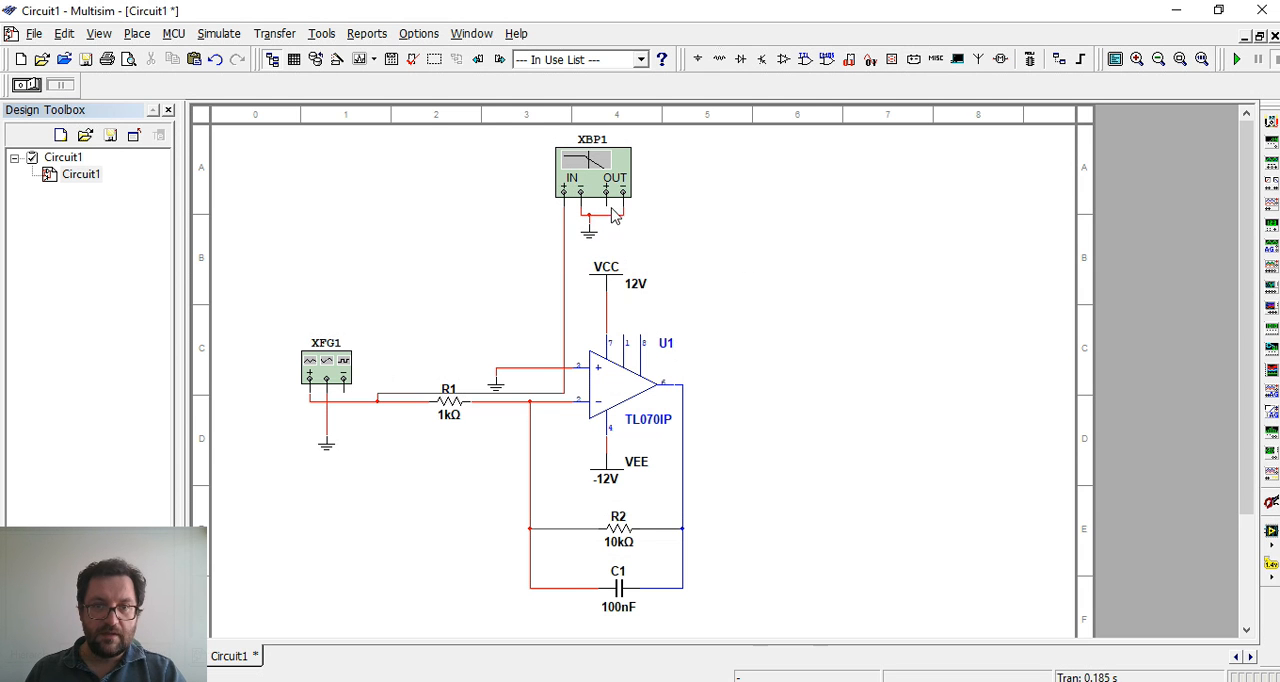
# Wire the Bode plotter's positive OUT terminal to the op-amp output and reroute the wire clear of the VCC symbol
pyautogui.click(683, 418)
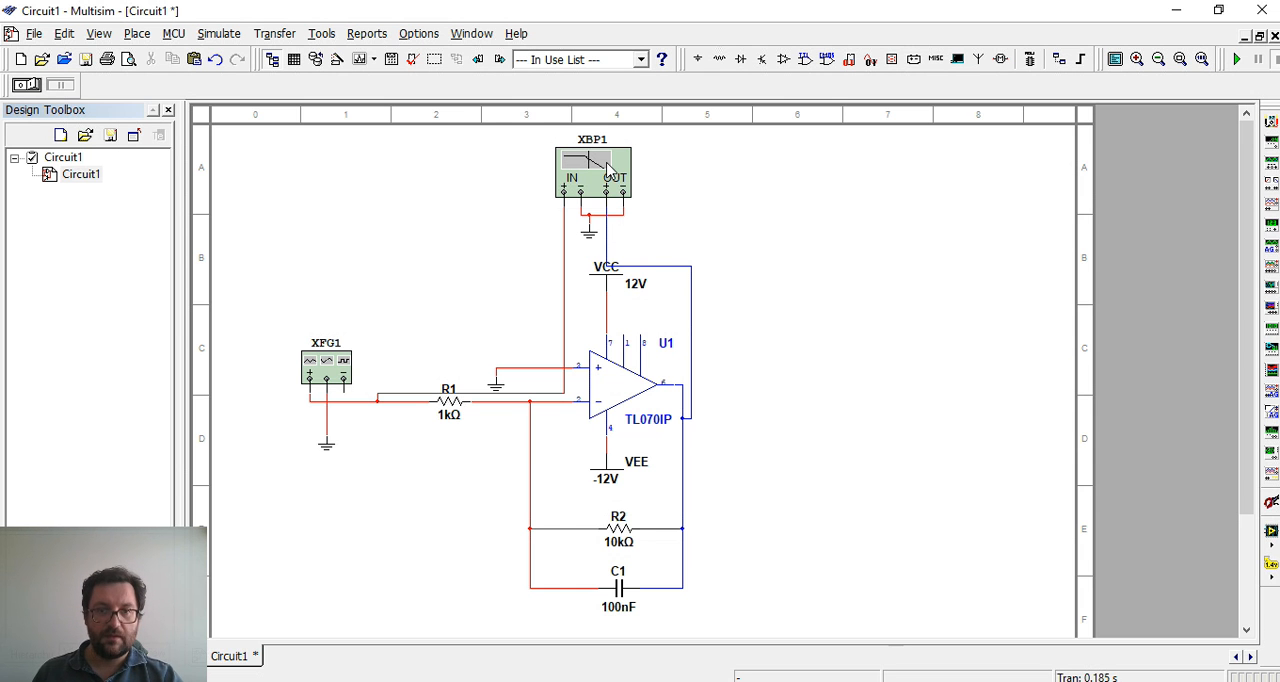
pyautogui.click(608, 250)
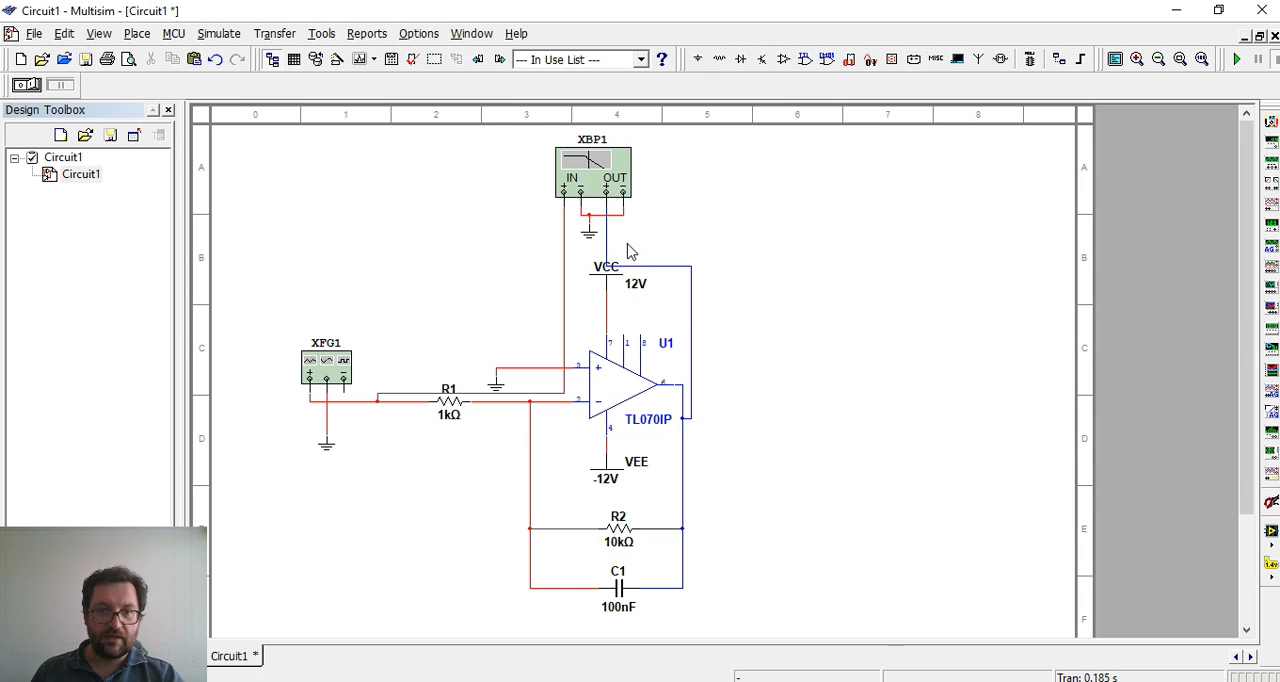
pyautogui.moveTo(608, 248); pyautogui.dragTo(691, 240)
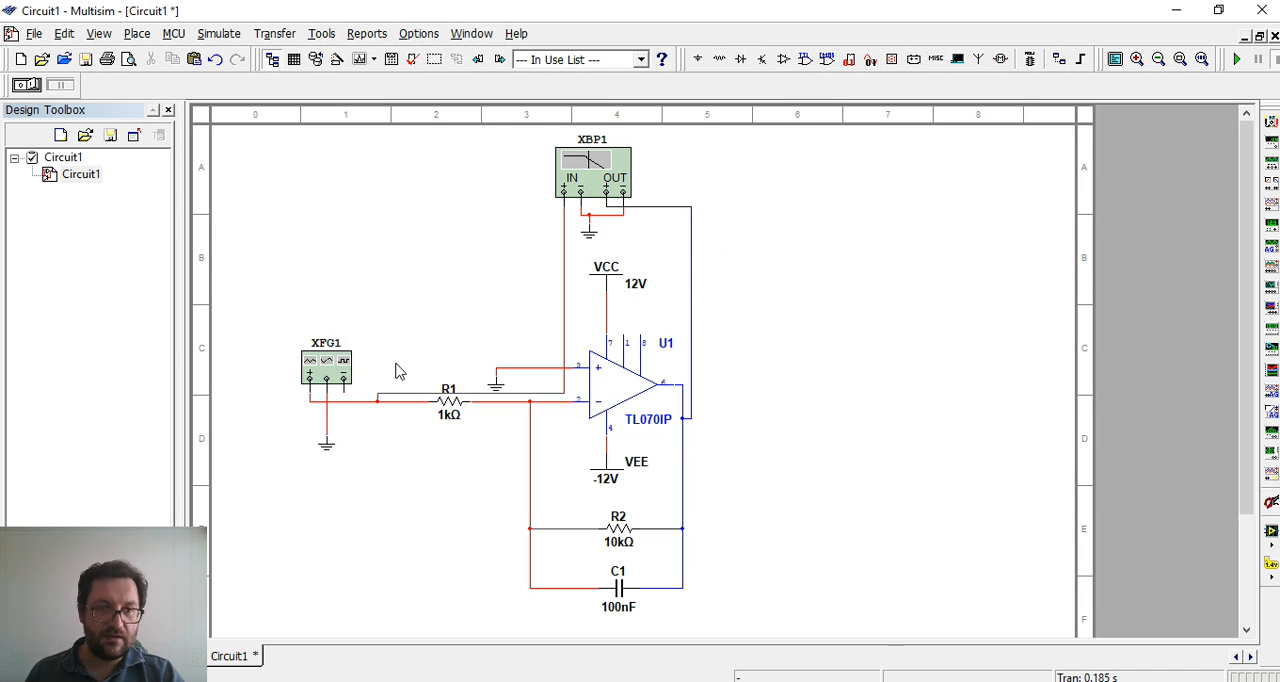
pyautogui.click(333, 365)
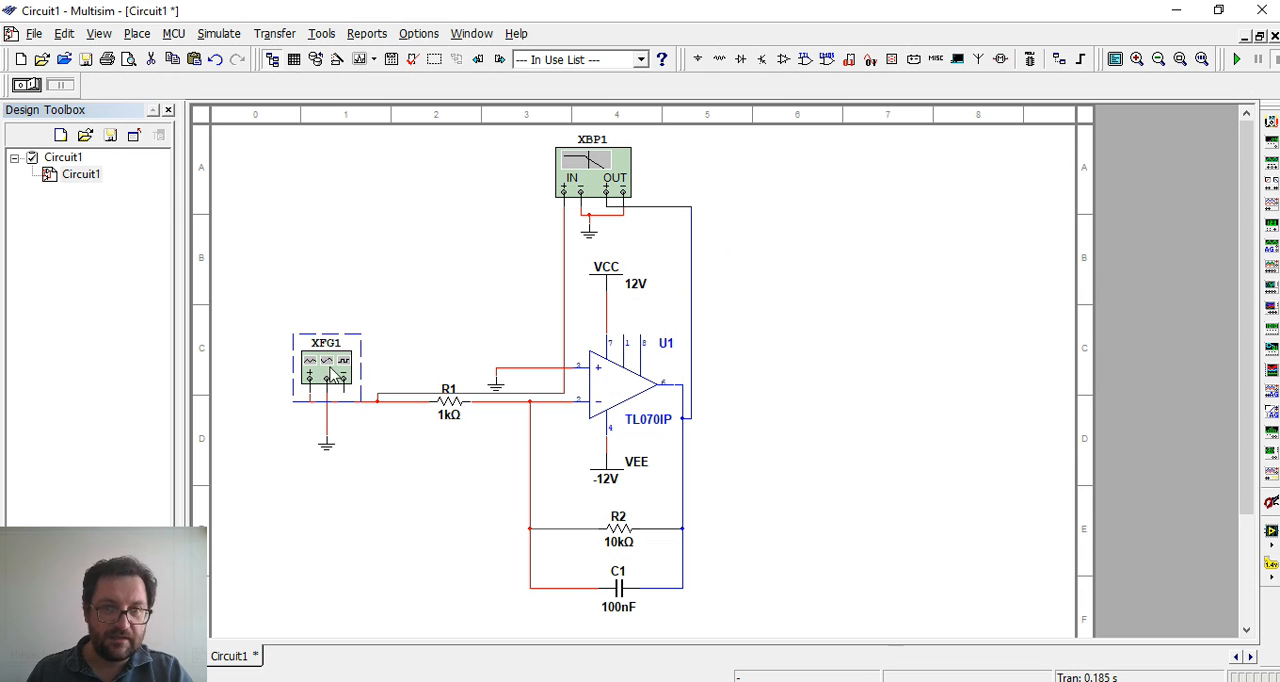
pyautogui.click(548, 190)
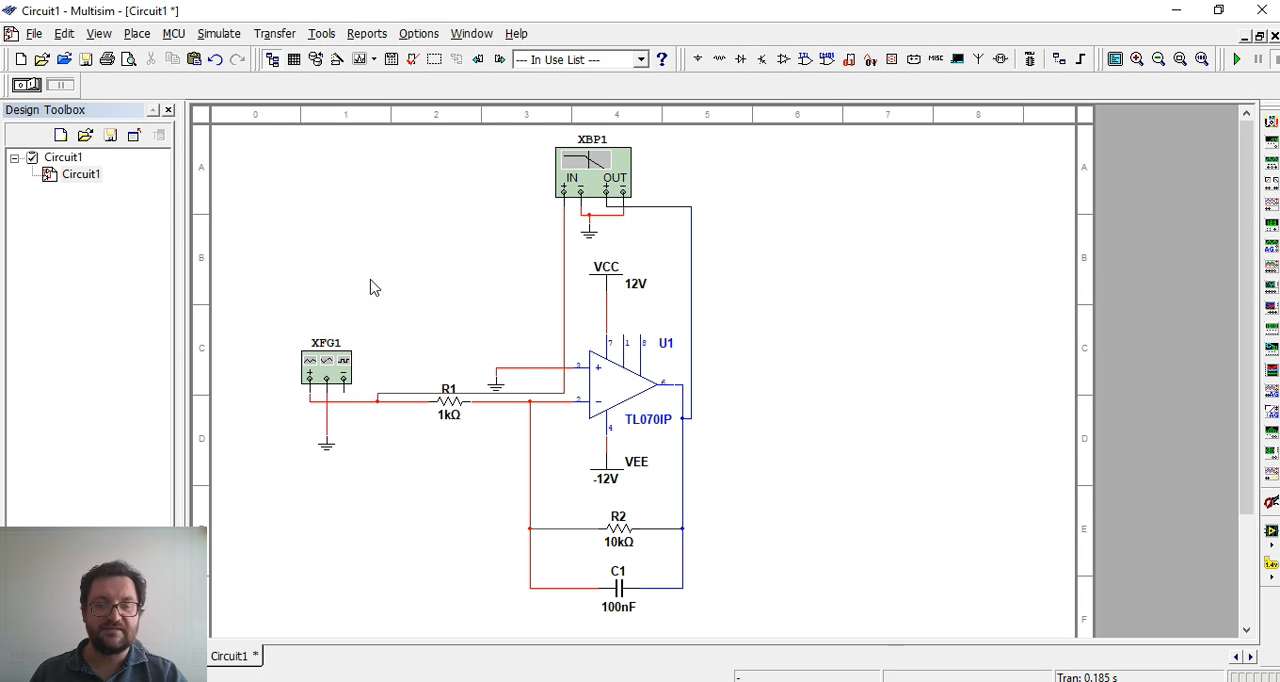
pyautogui.click(595, 176)
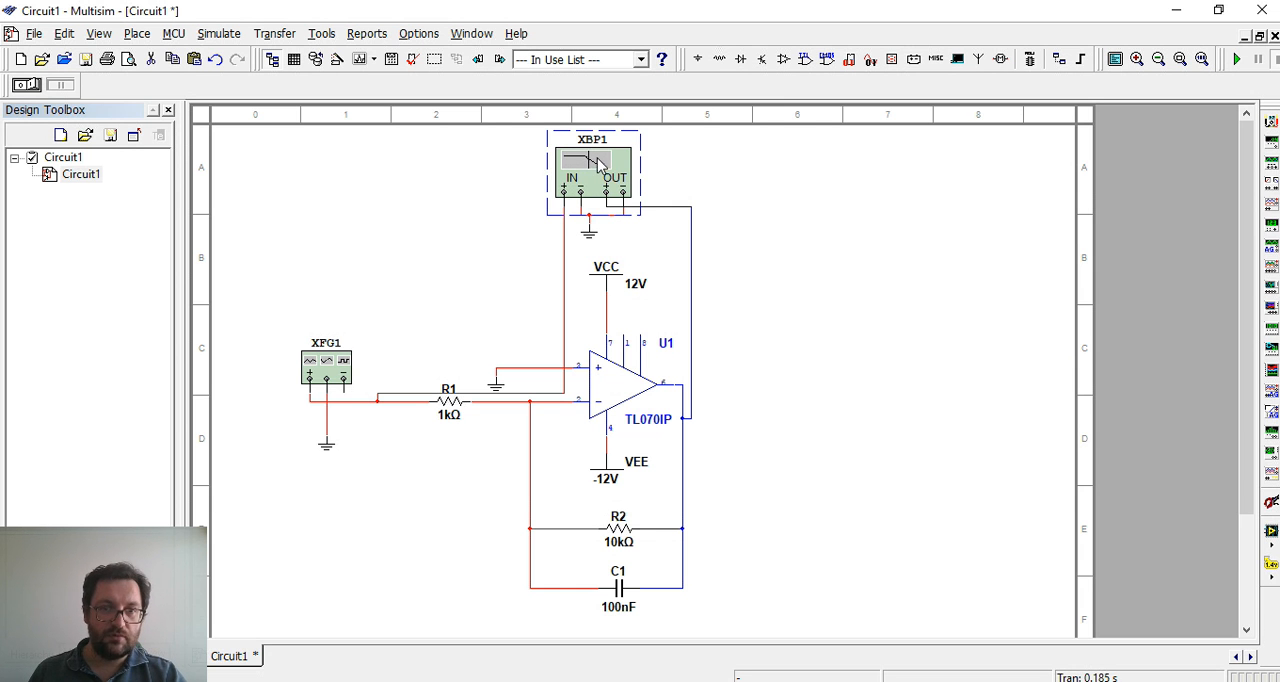
pyautogui.click(344, 367)
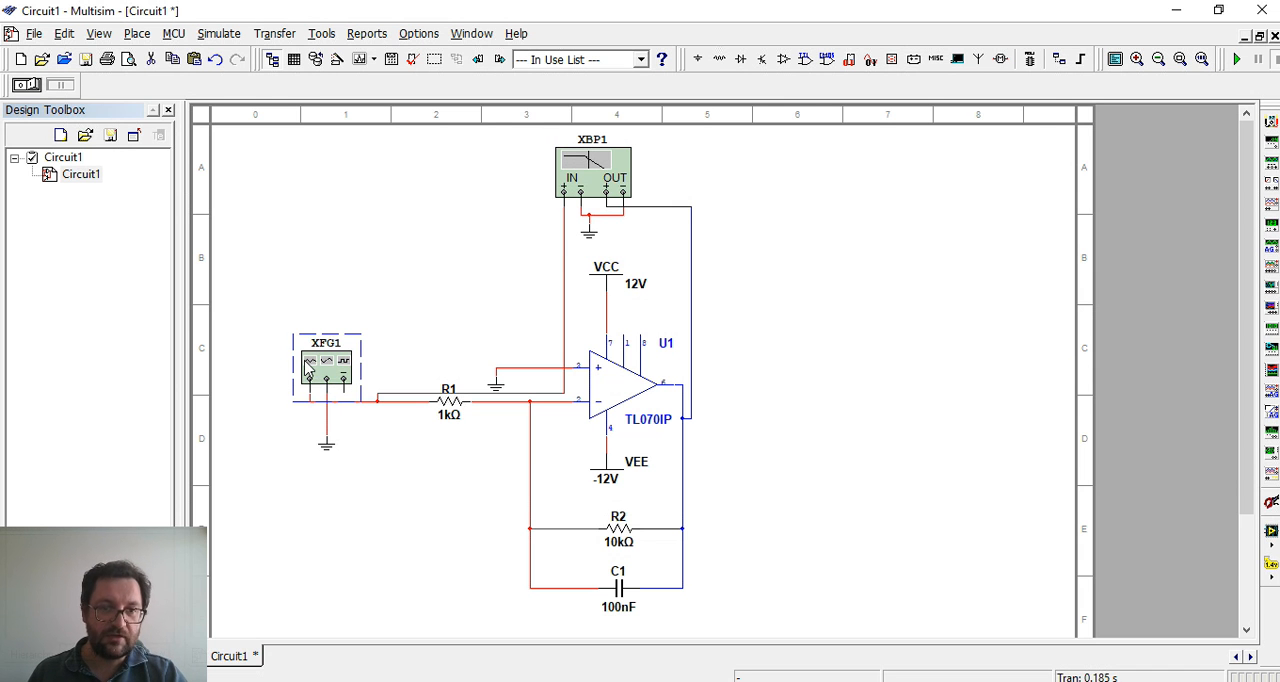
pyautogui.click(362, 326)
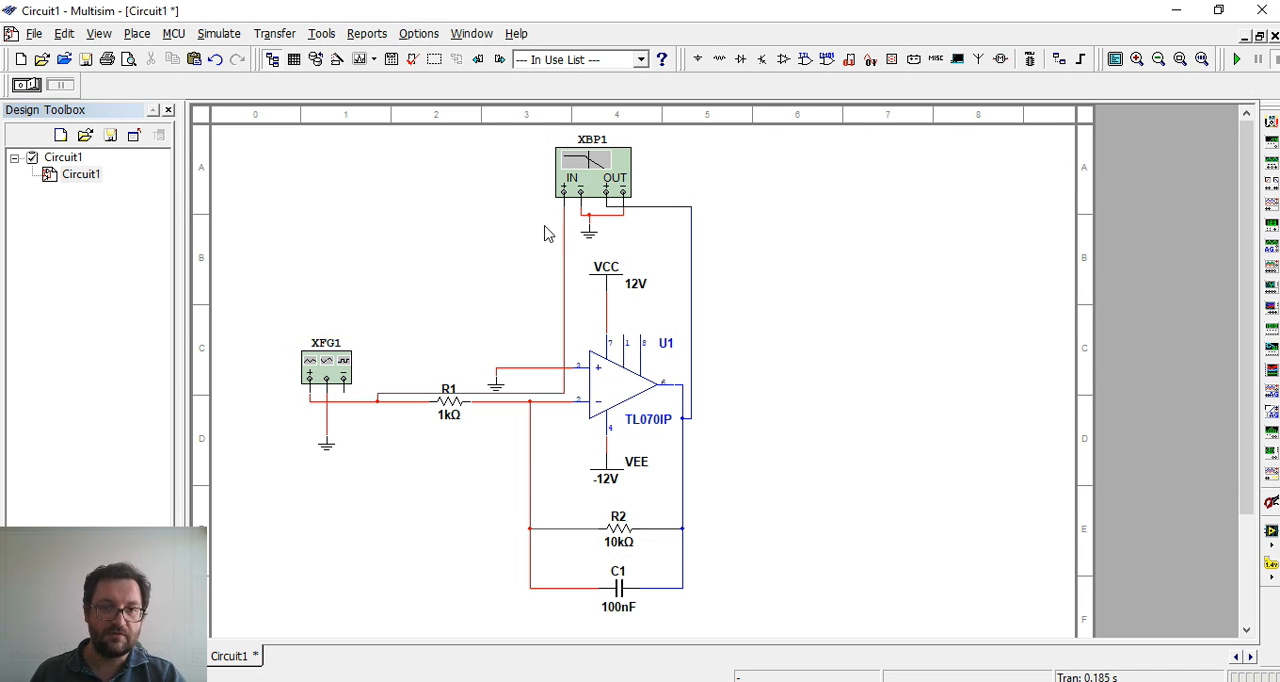
# Open the Bode plotter's front panel and park it beside the circuit, clear of the components
pyautogui.doubleClick(612, 184)
pyautogui.moveTo(645, 263); pyautogui.dragTo(941, 212)
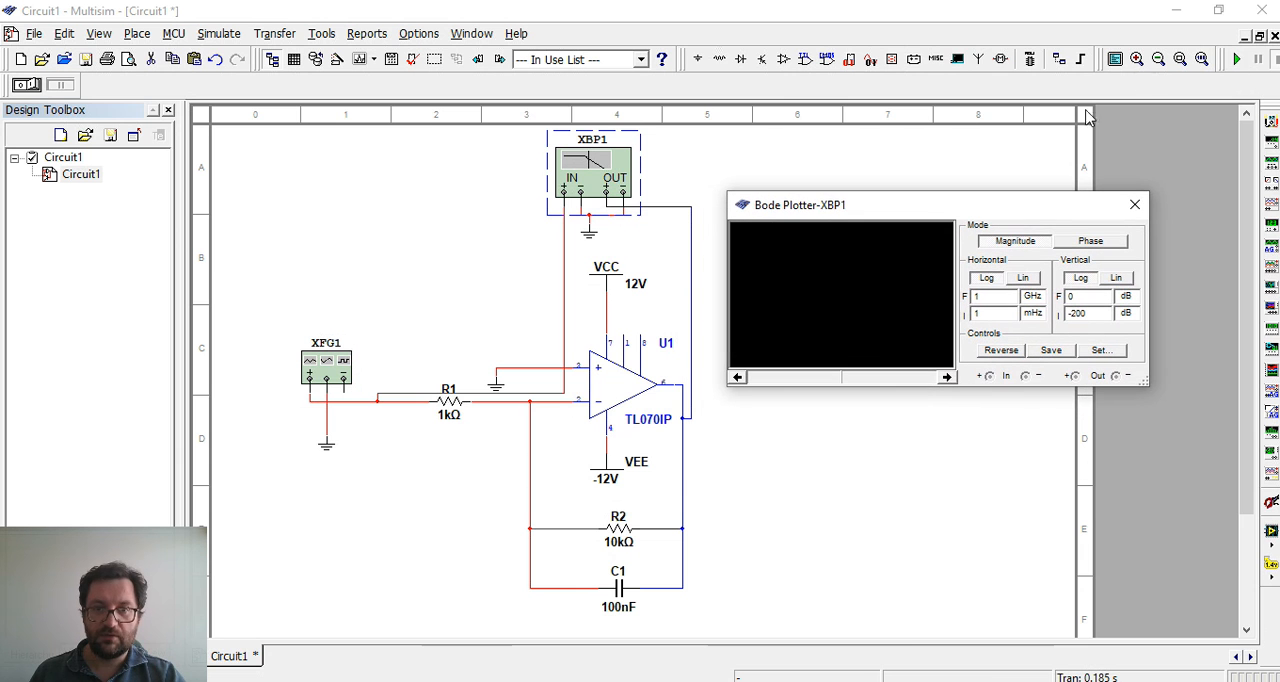
# Run the simulation and set the Bode plotter's final vertical value to 20 dB
pyautogui.click(1238, 60)
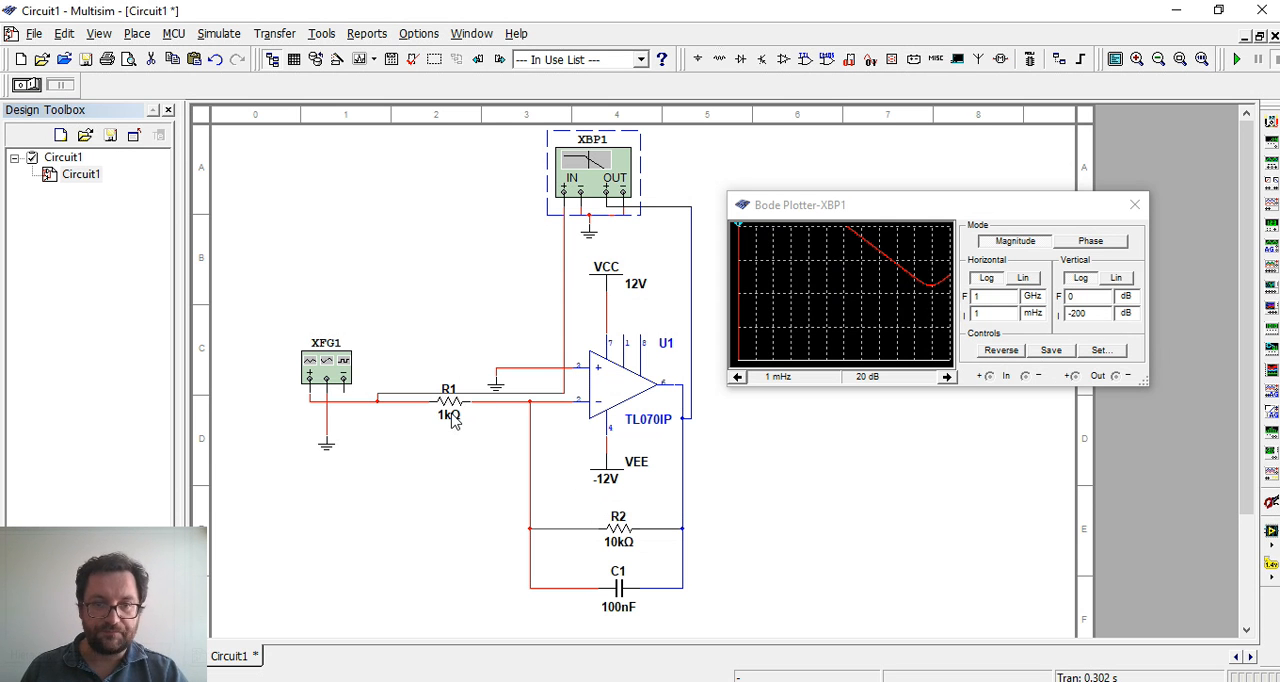
pyautogui.click(1084, 297)
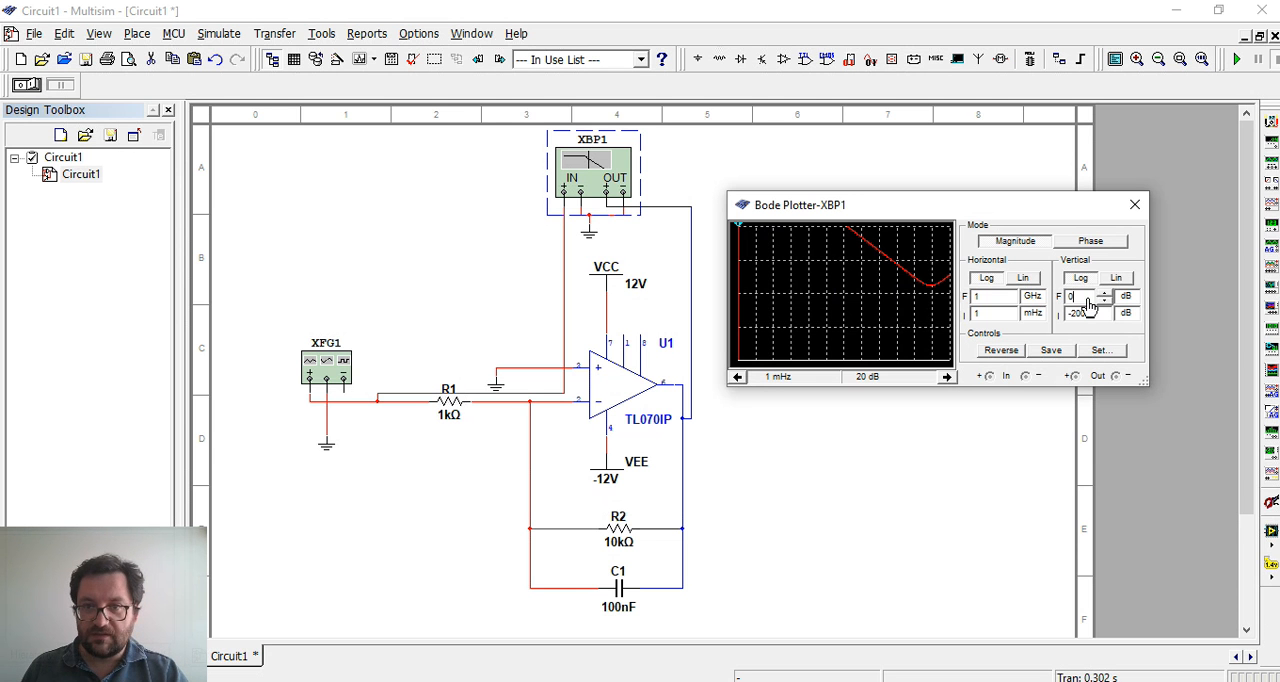
pyautogui.doubleClick(1084, 297)
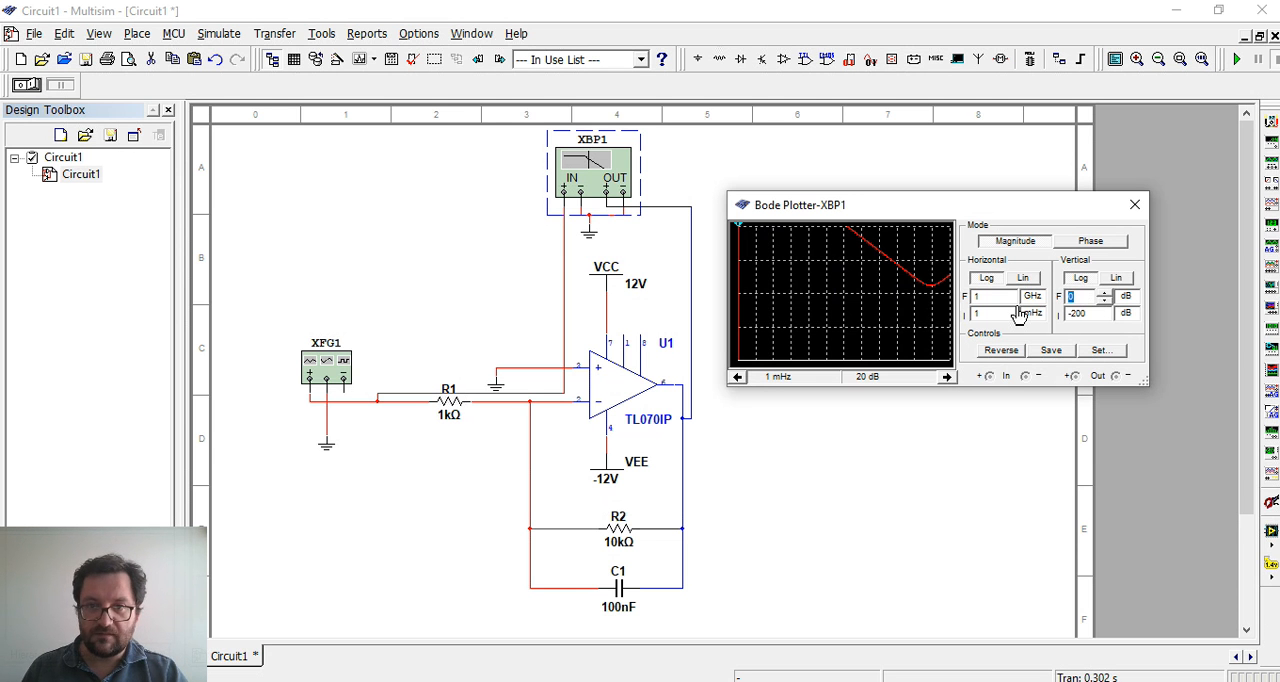
pyautogui.write('20')
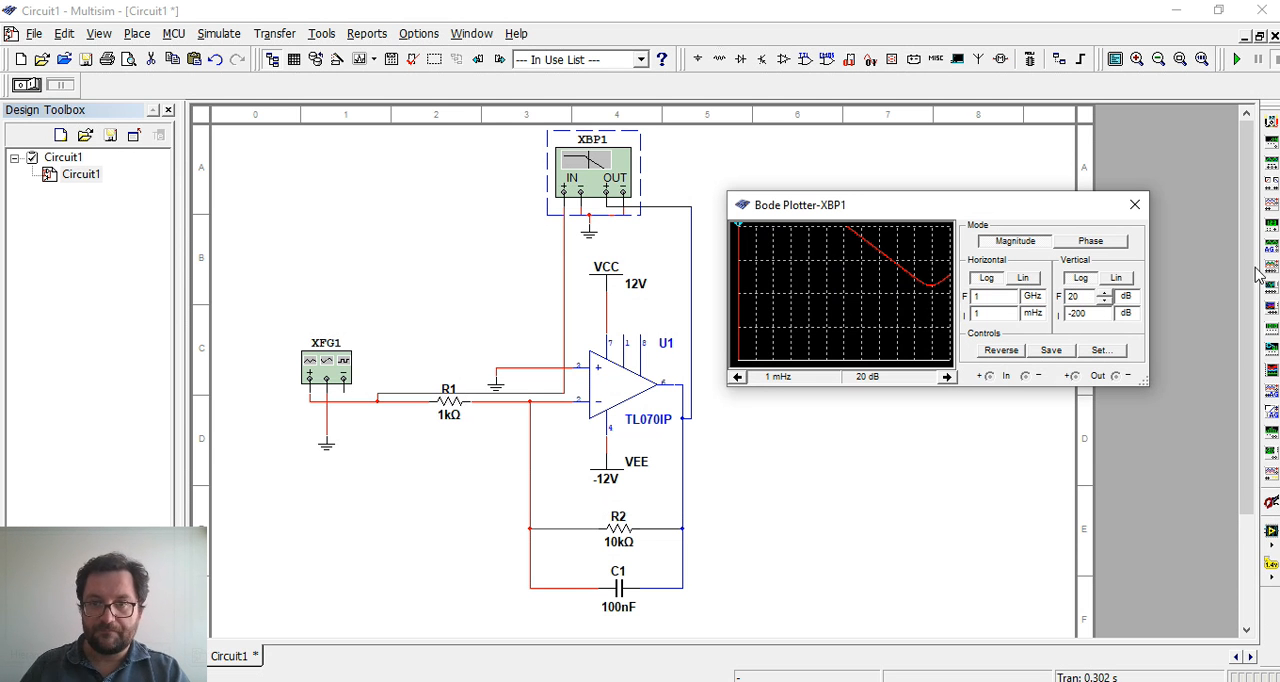
pyautogui.click(1094, 316)
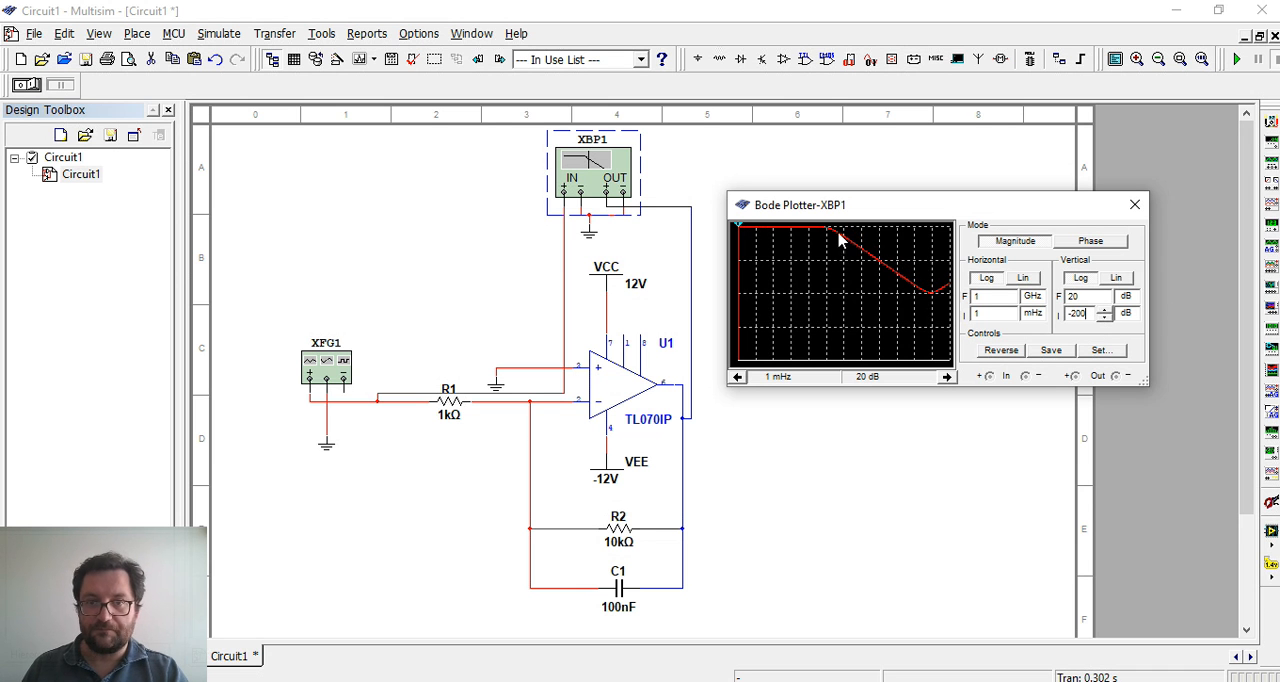
# Set the Bode plotter's vertical range from -100 dB to 30 dB
pyautogui.click(1076, 296)
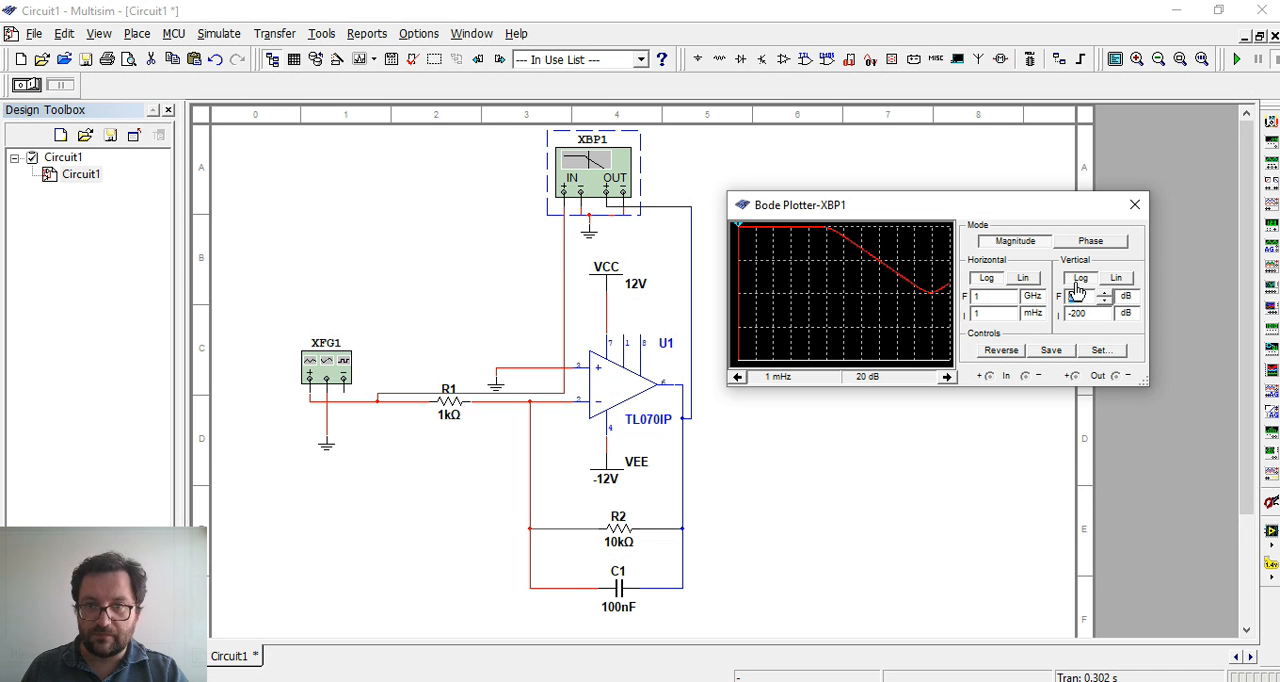
pyautogui.click(1092, 314)
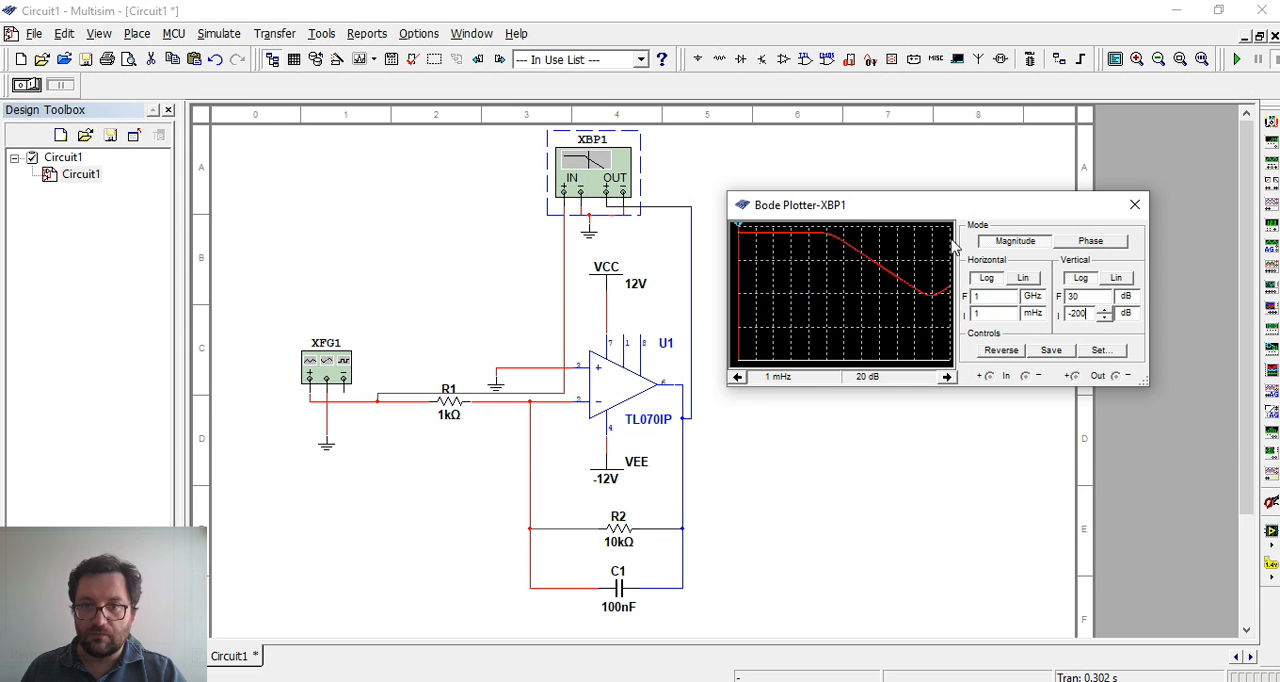
pyautogui.moveTo(1082, 316); pyautogui.dragTo(1075, 316)
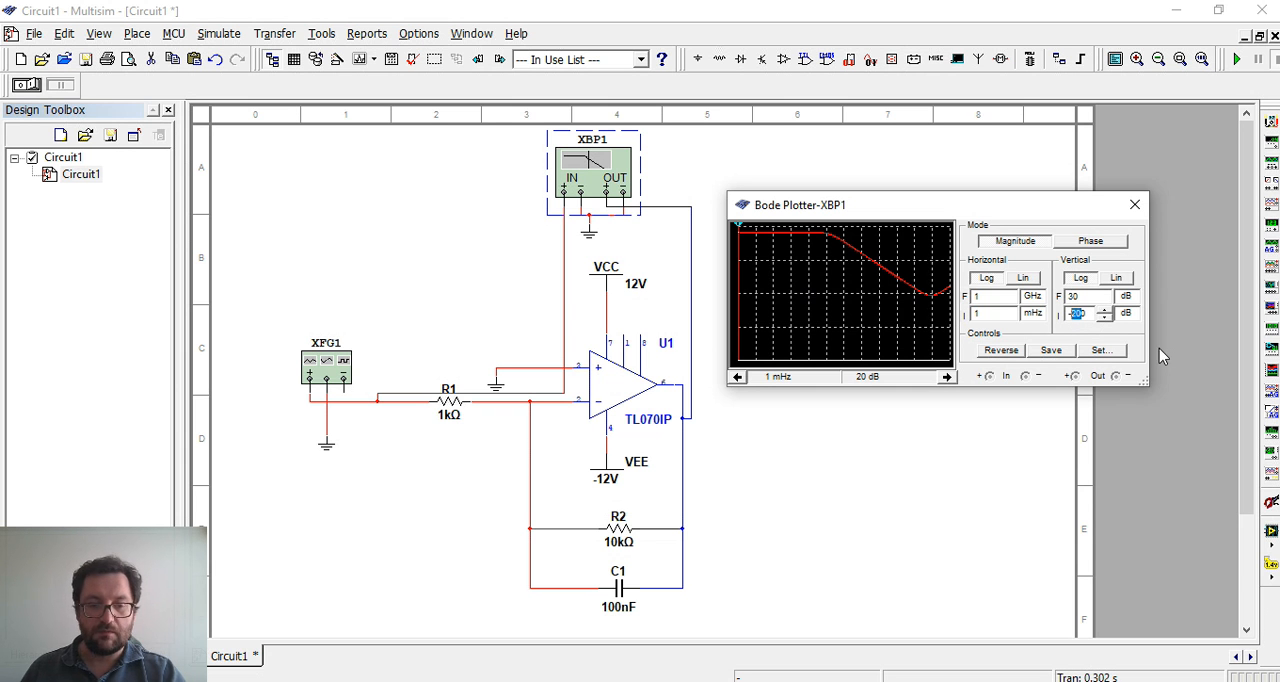
pyautogui.write('1')
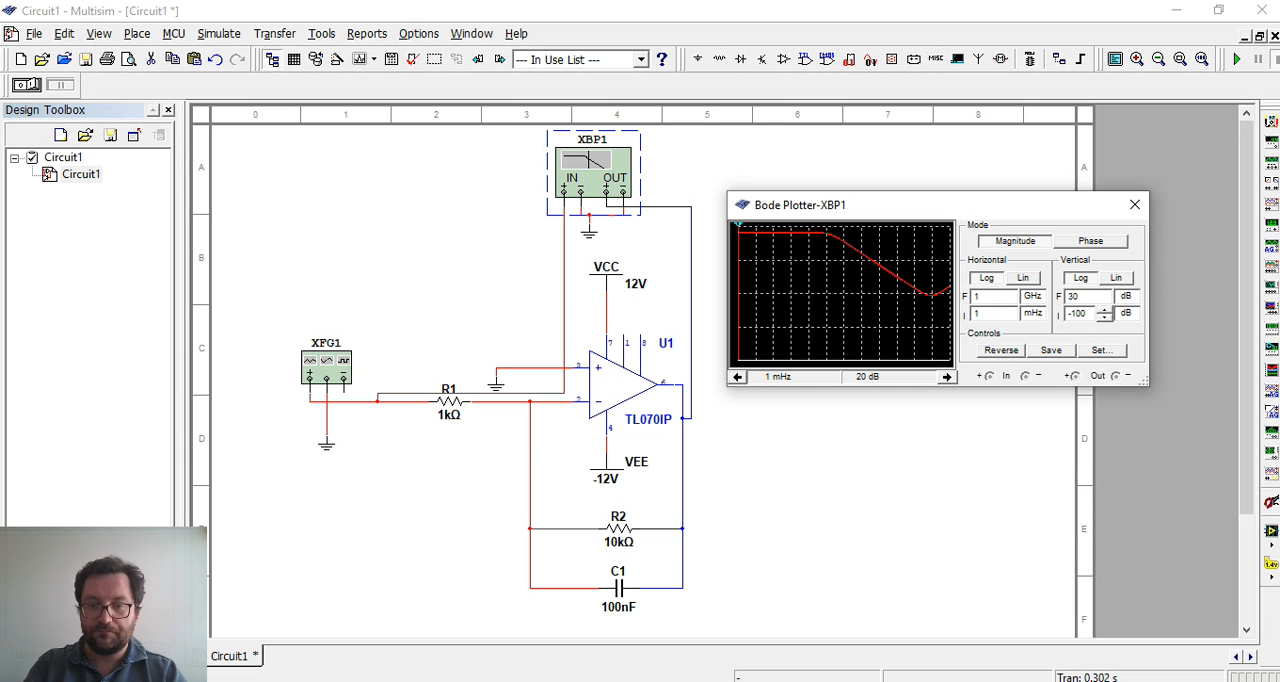
pyautogui.click(1085, 297)
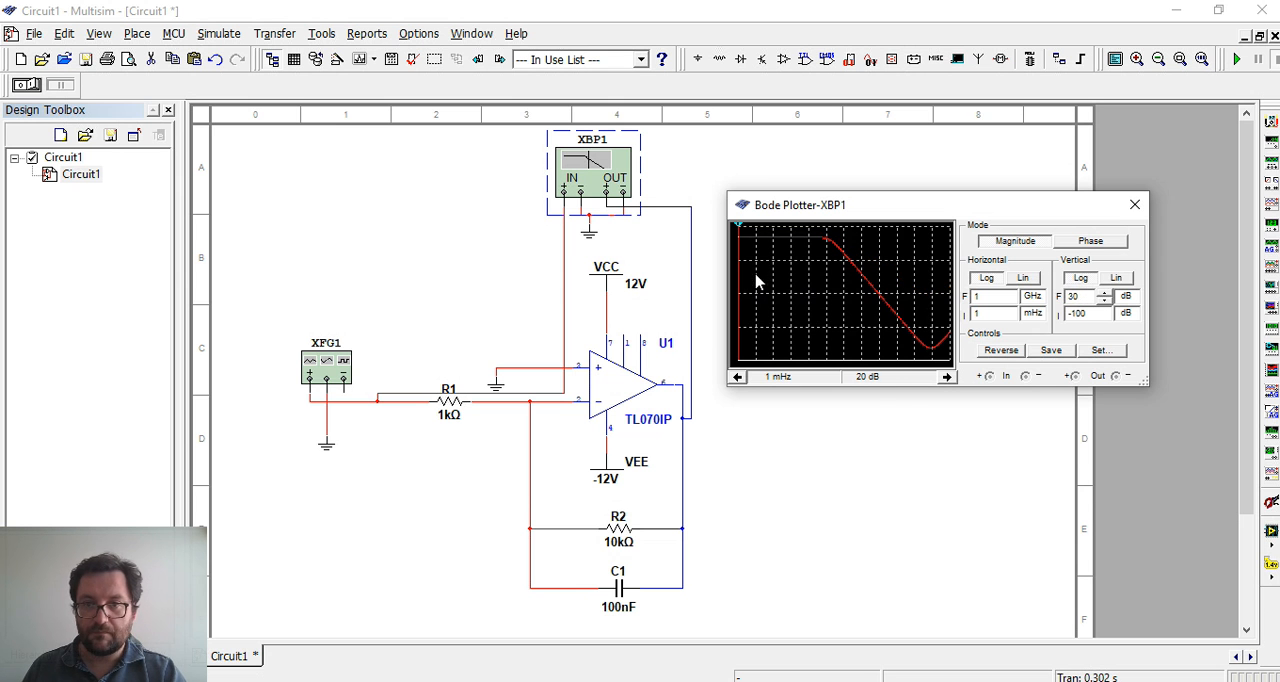
# Set the Bode plotter's horizontal range from 1 Hz to 1 MHz
pyautogui.click(998, 314)
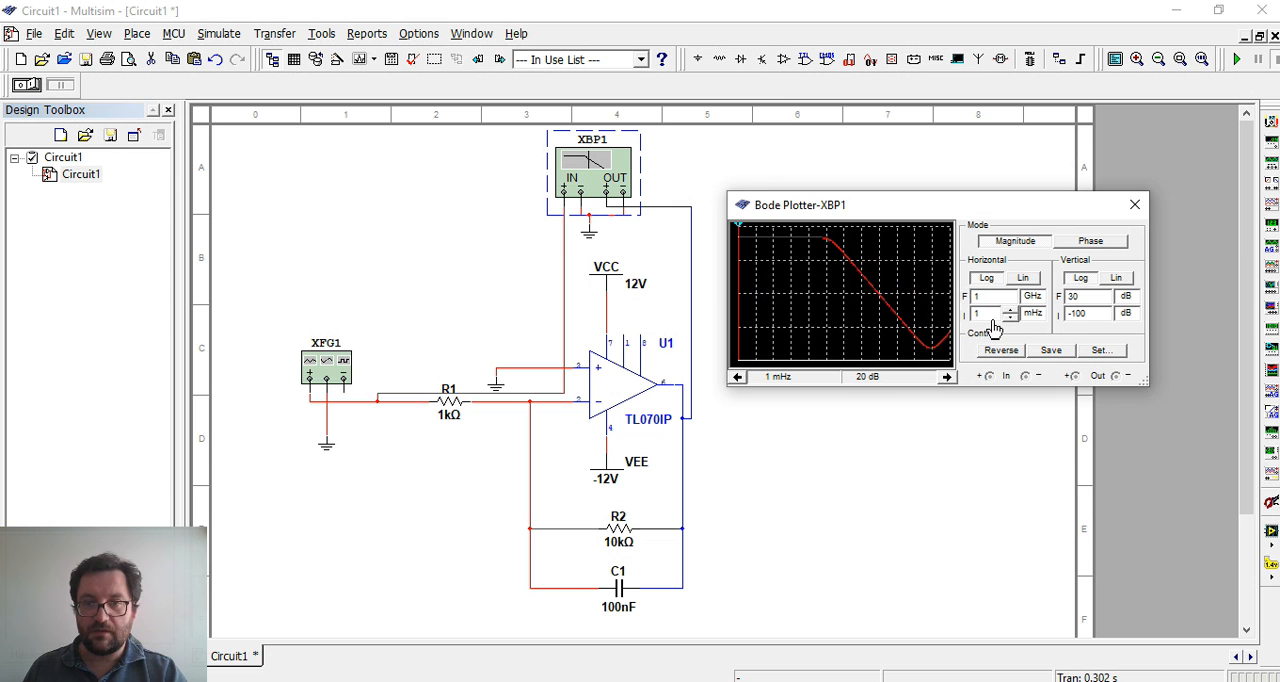
pyautogui.click(1032, 313)
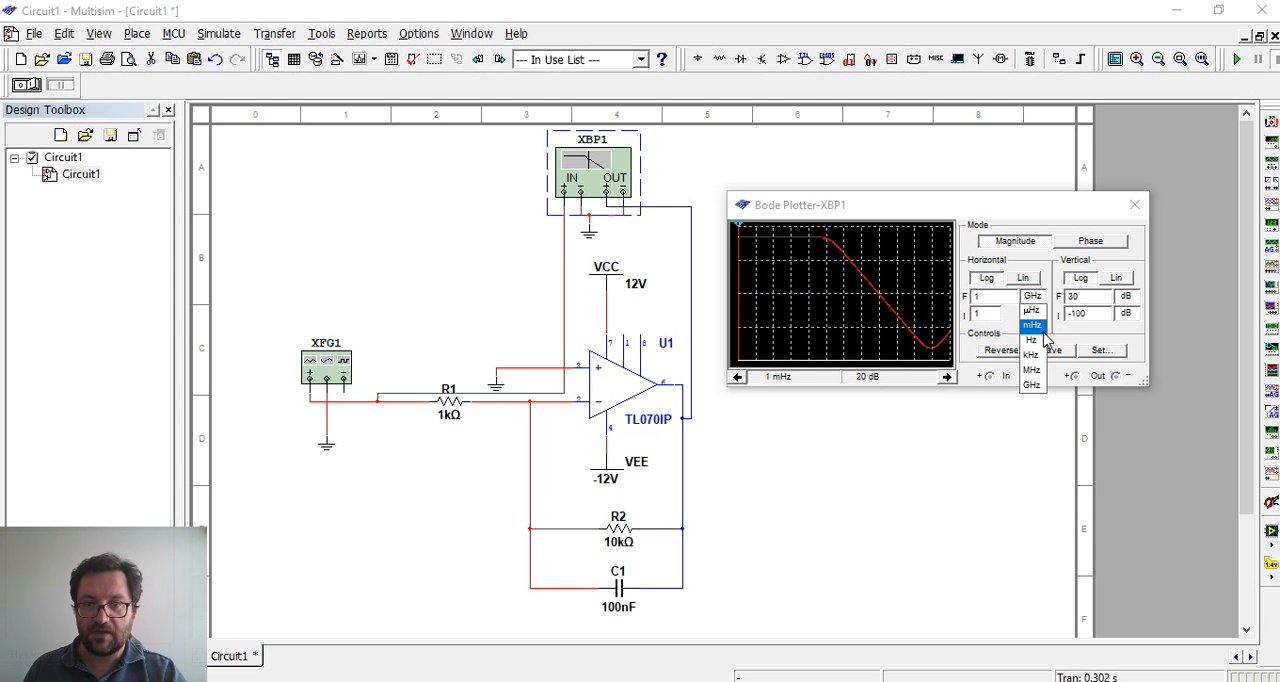
pyautogui.click(1035, 340)
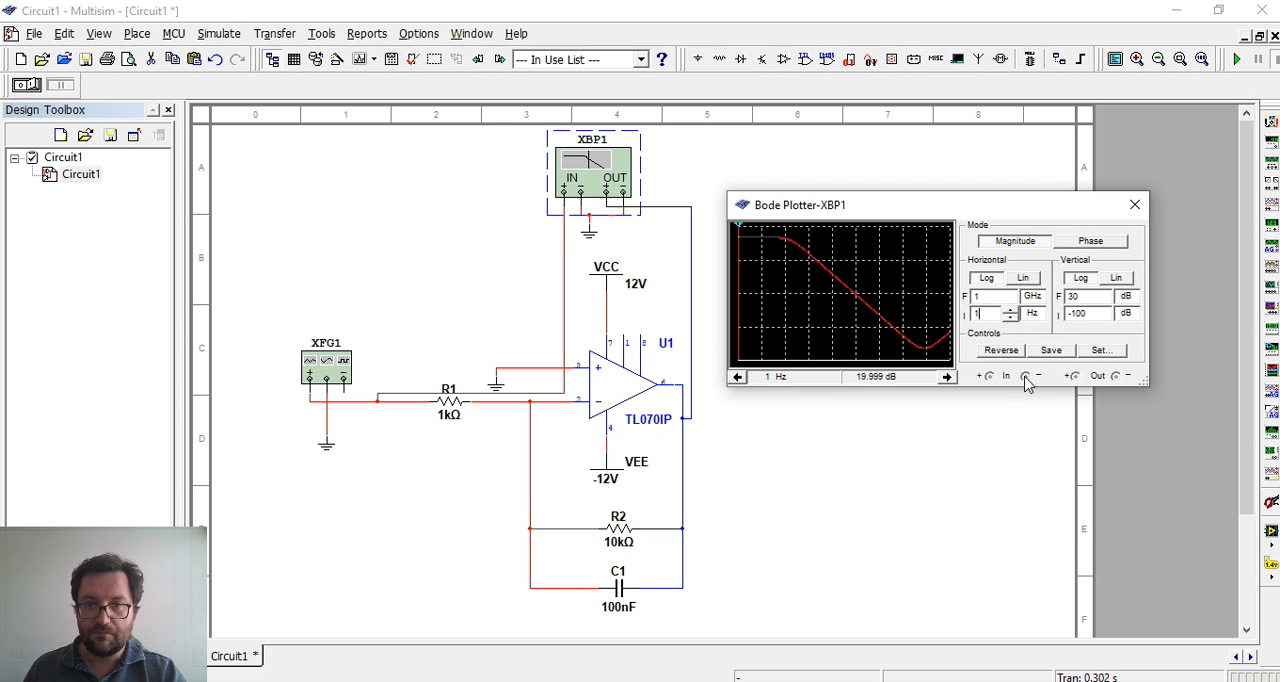
pyautogui.click(1035, 297)
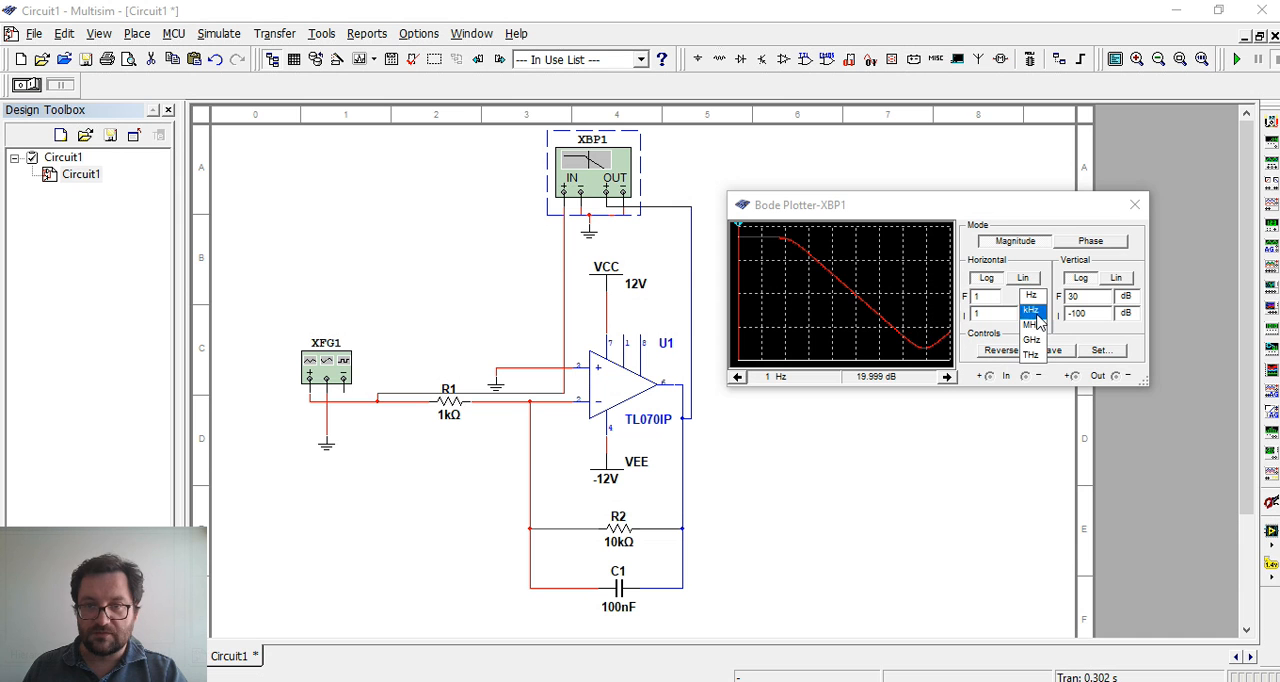
pyautogui.click(1032, 327)
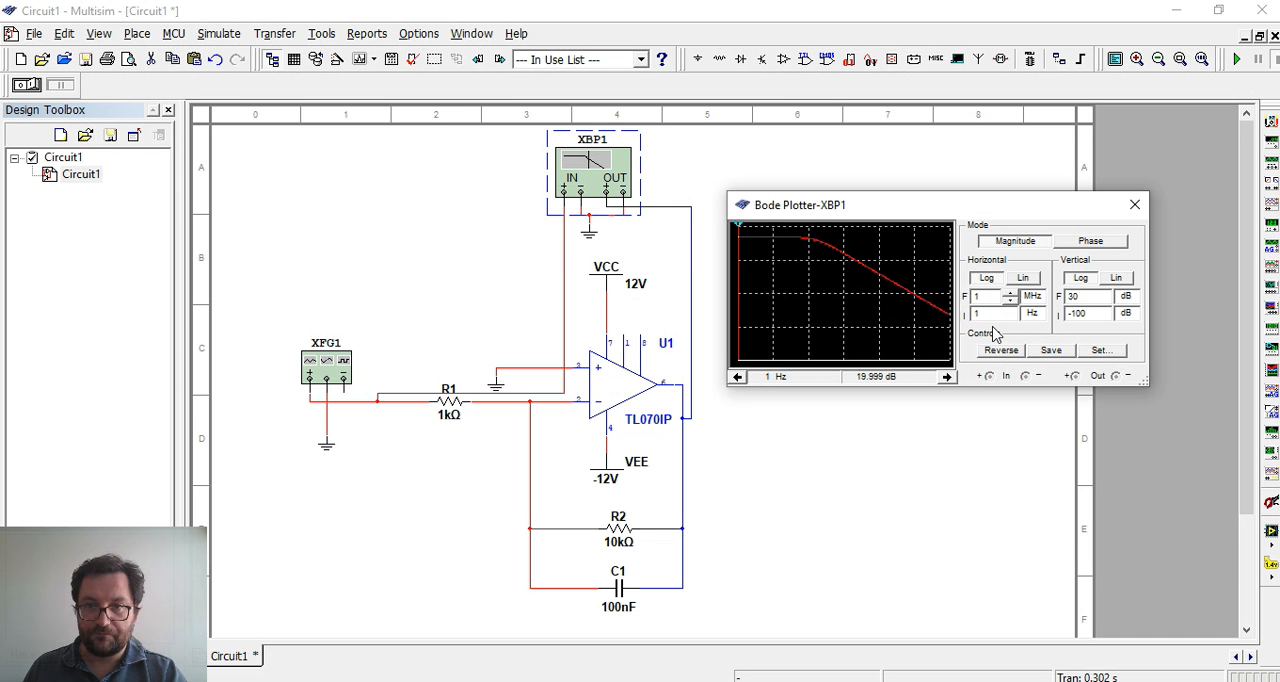
pyautogui.click(996, 314)
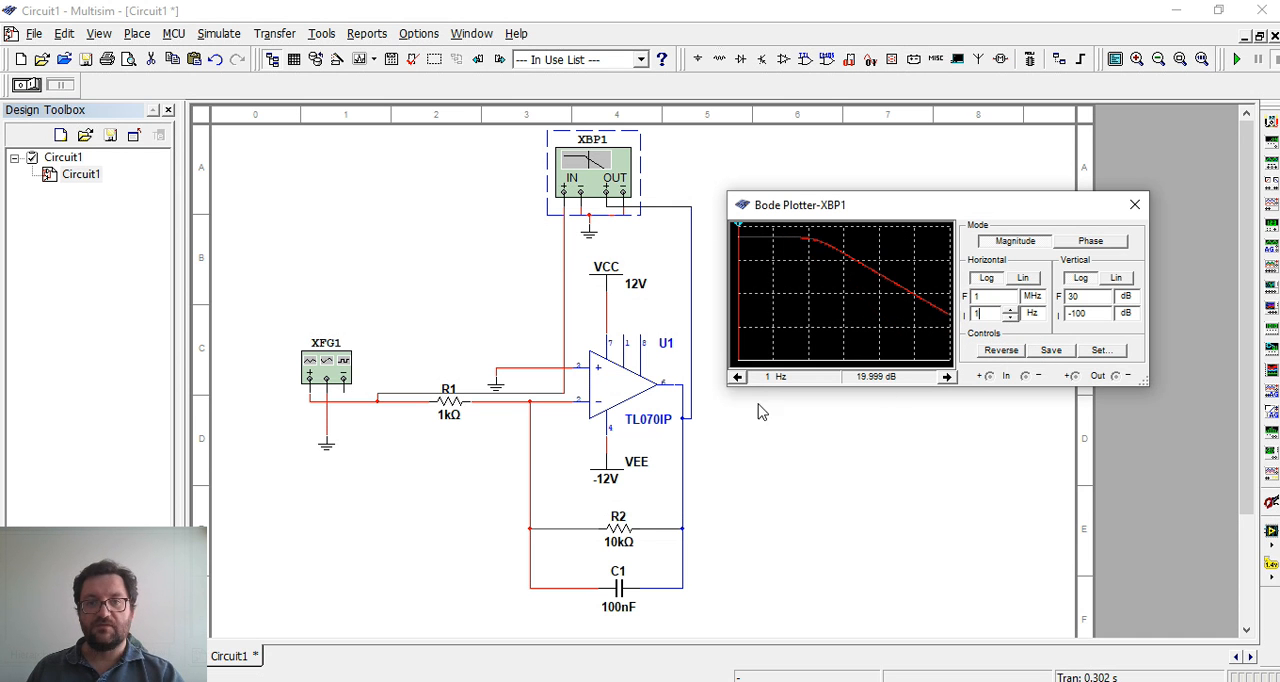
# Enlarge and reposition the Bode plotter window, and reverse its plot background to white and back to black
pyautogui.moveTo(727, 385); pyautogui.dragTo(720, 420)
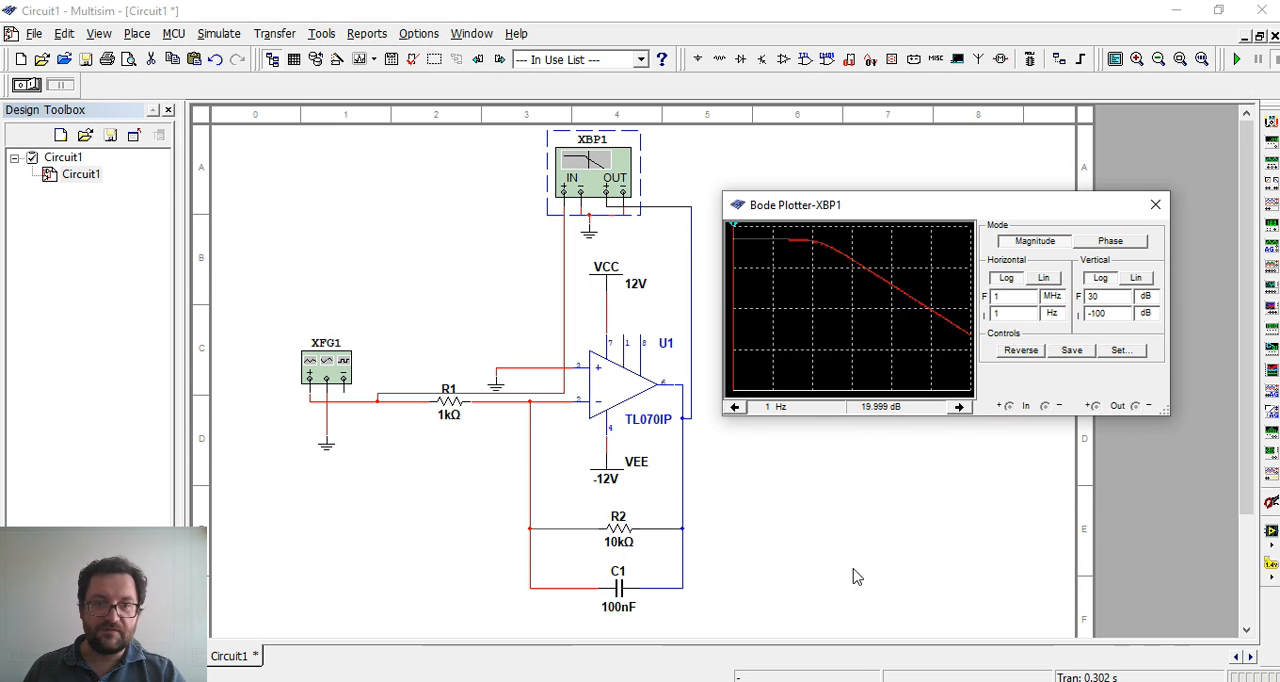
pyautogui.moveTo(897, 217); pyautogui.dragTo(912, 246)
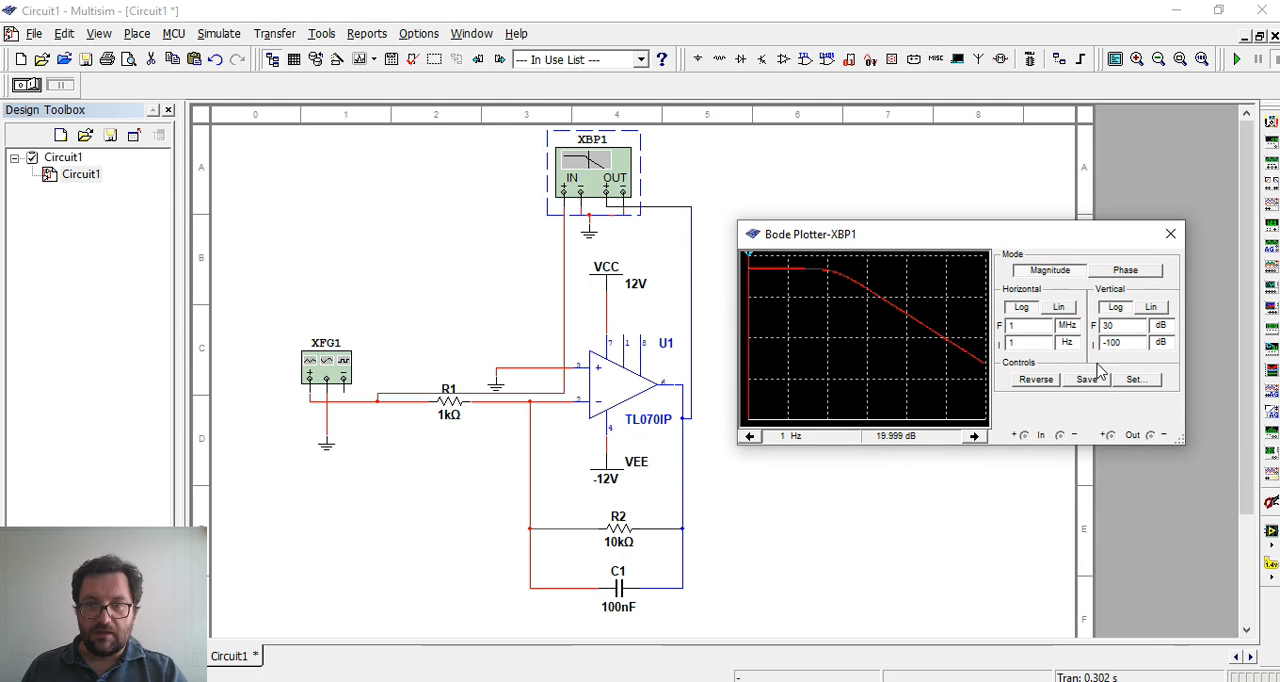
pyautogui.click(1037, 381)
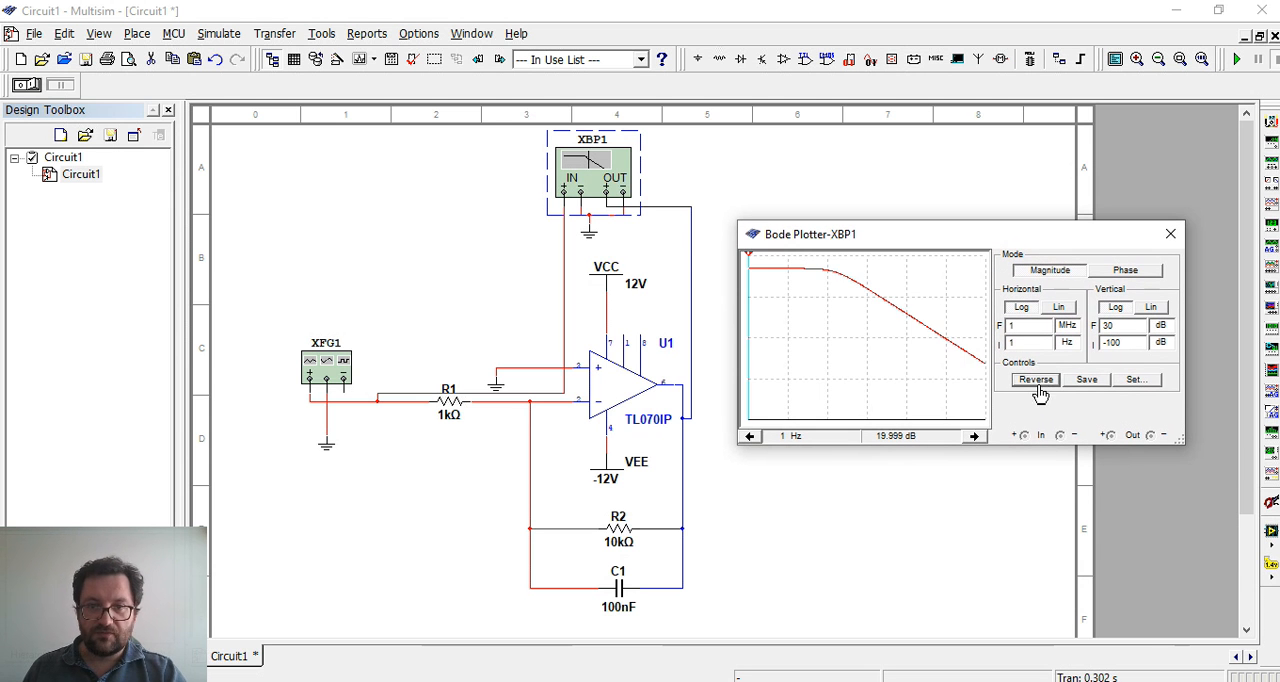
pyautogui.click(1037, 381)
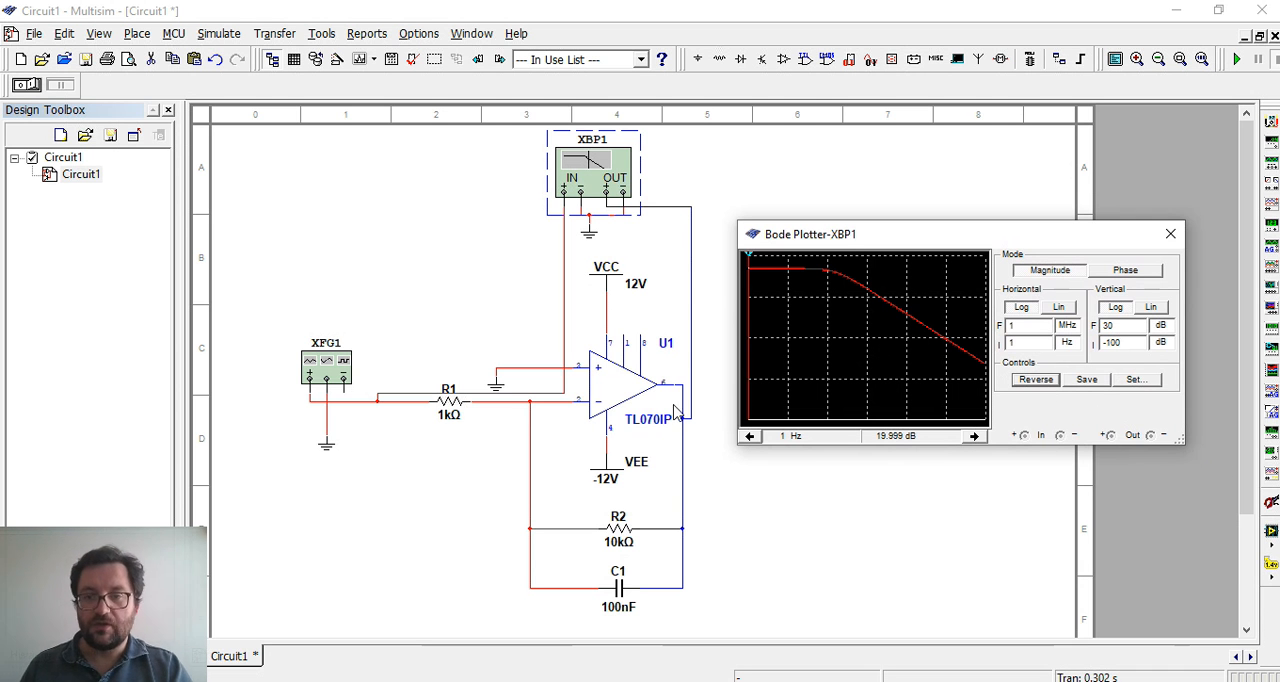
# Open the Bode plot in the Grapher, maximize its view and change the graph background to white
pyautogui.click(361, 62)
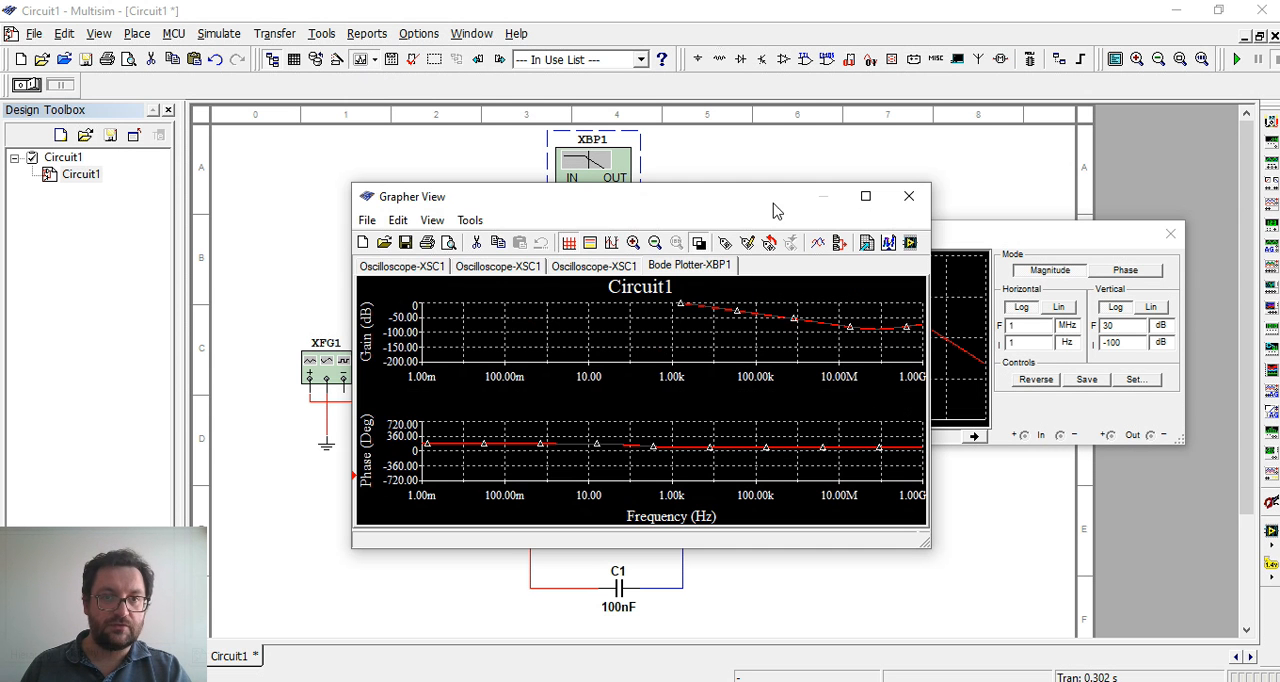
pyautogui.click(866, 198)
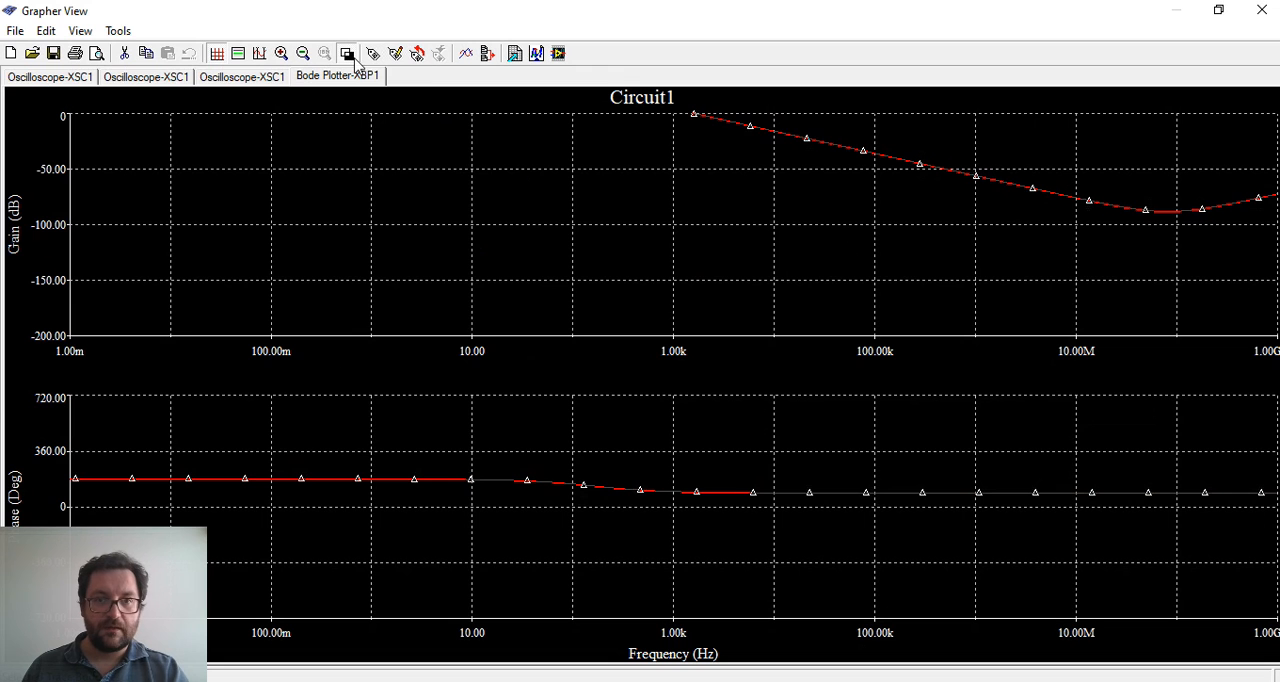
pyautogui.click(347, 54)
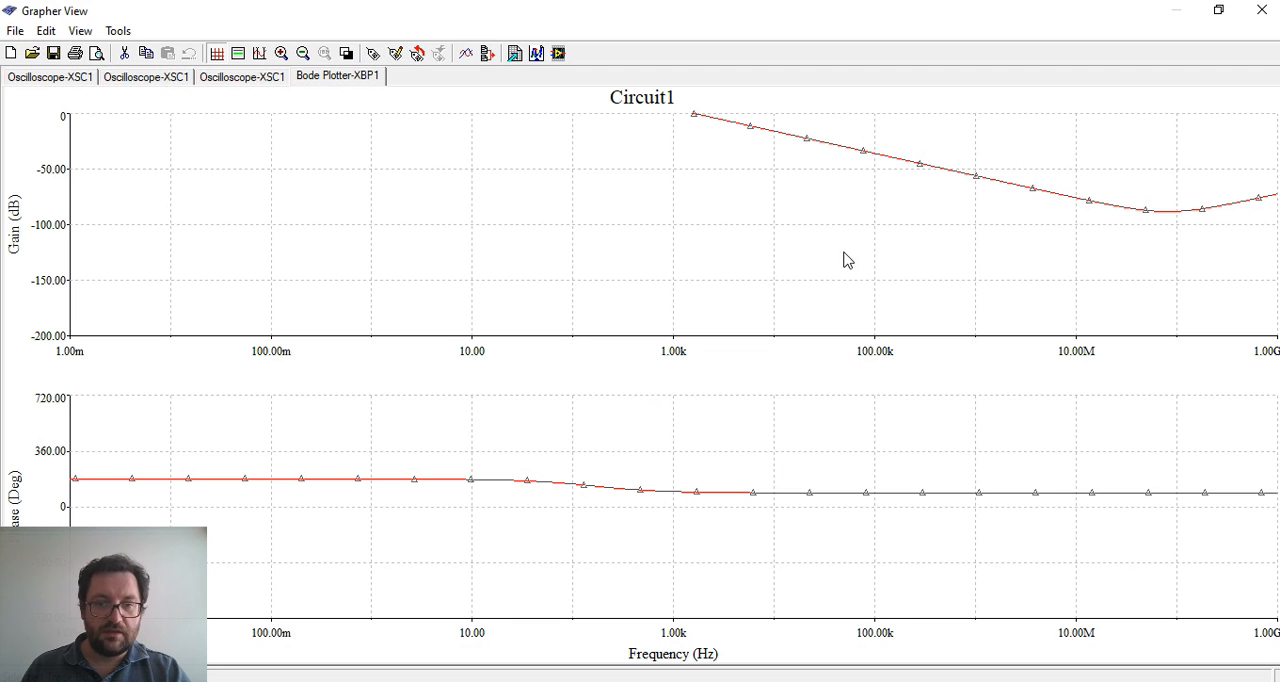
# Open the gain graph's properties and apply a bottom axis range from 1 to 1000000
pyautogui.rightClick(50, 172)
pyautogui.click(88, 185)
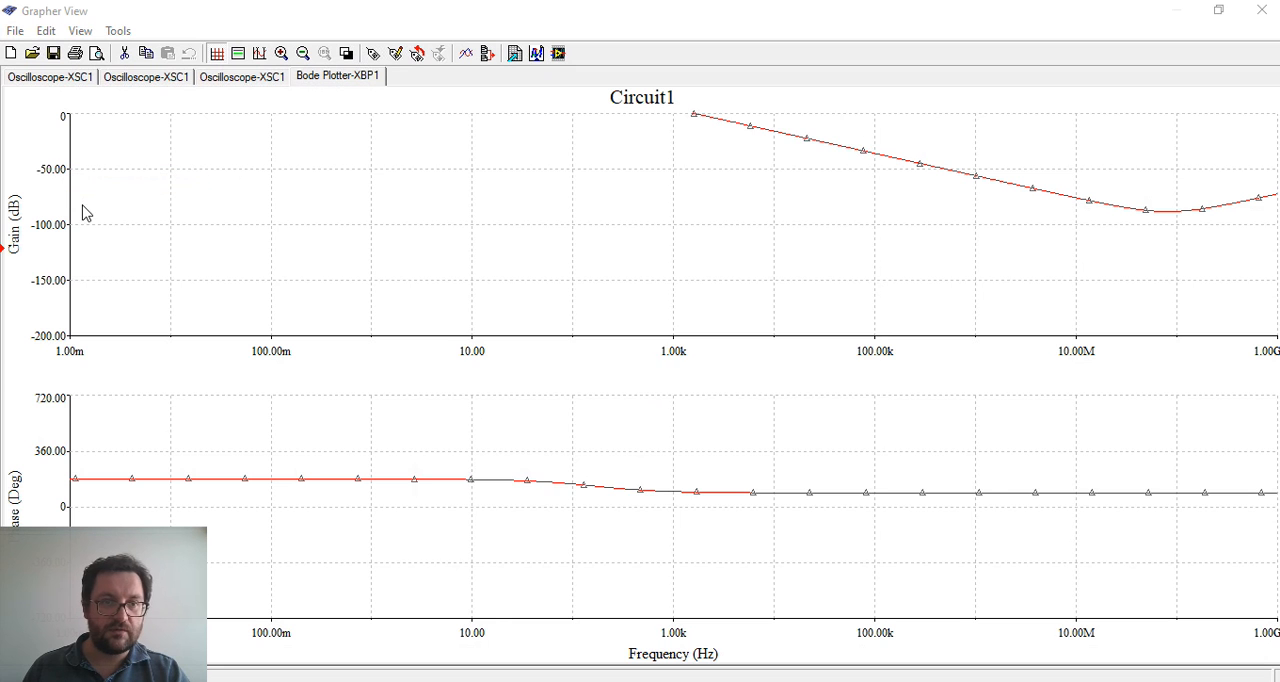
pyautogui.moveTo(620, 155); pyautogui.dragTo(692, 152)
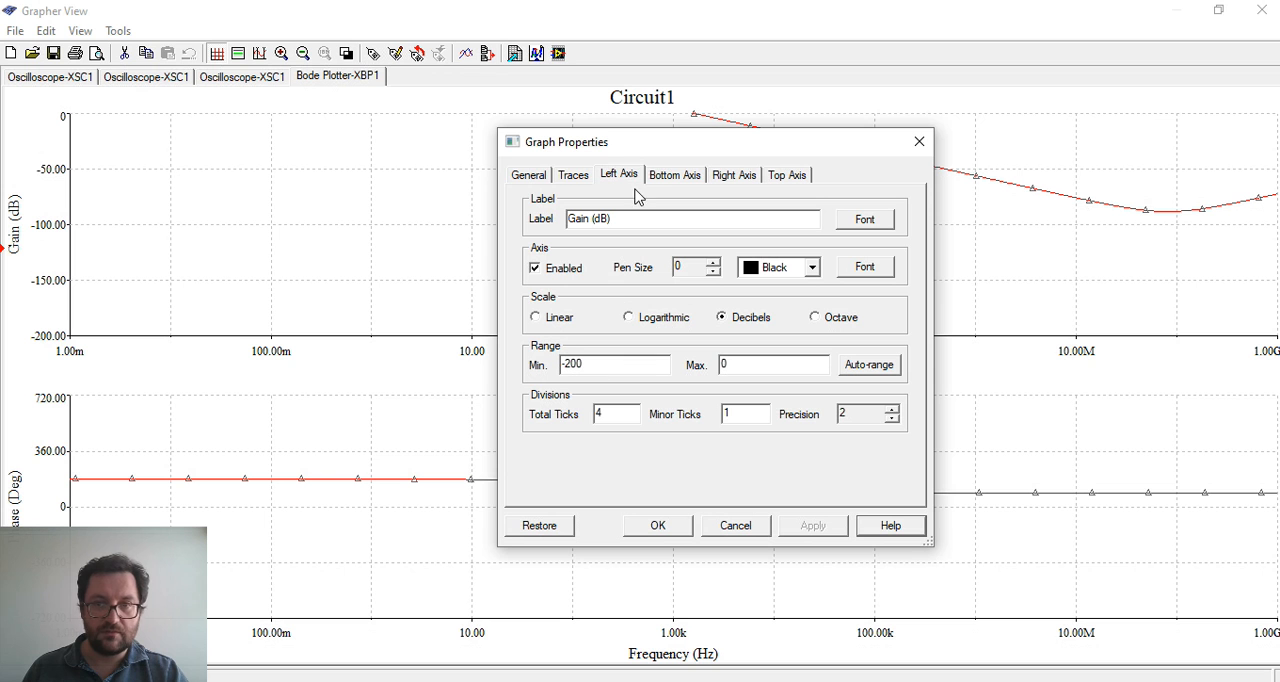
pyautogui.click(686, 178)
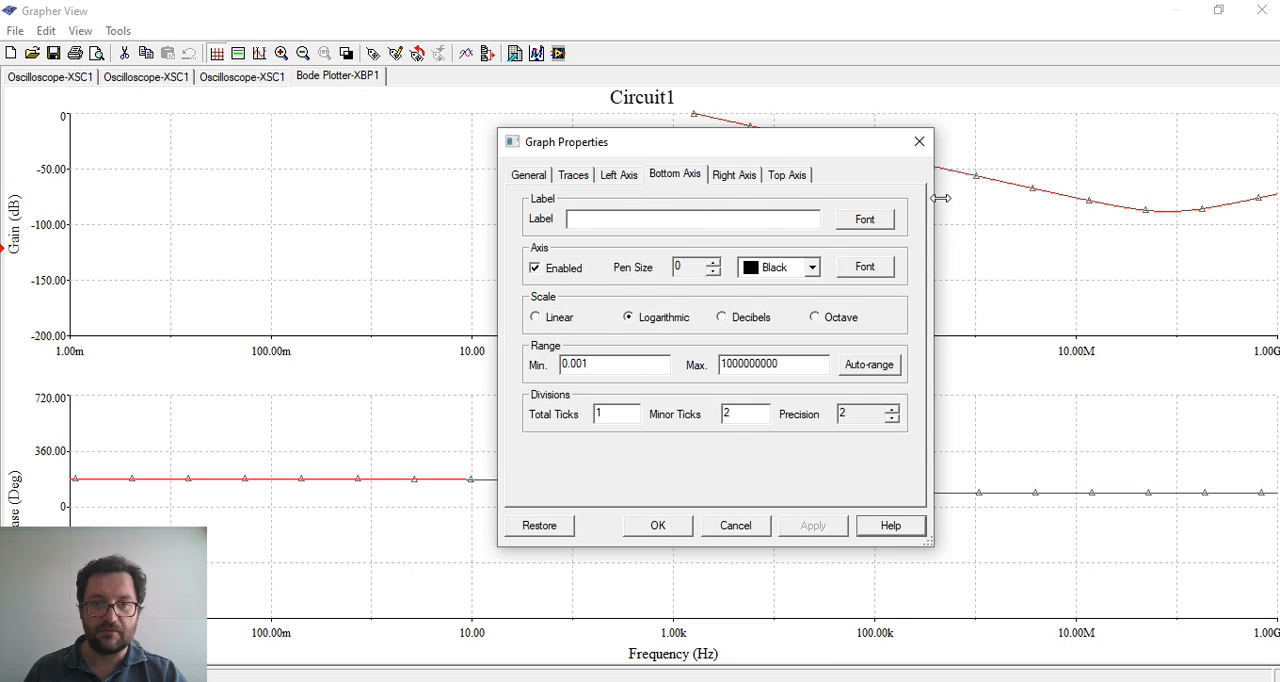
pyautogui.doubleClick(589, 368)
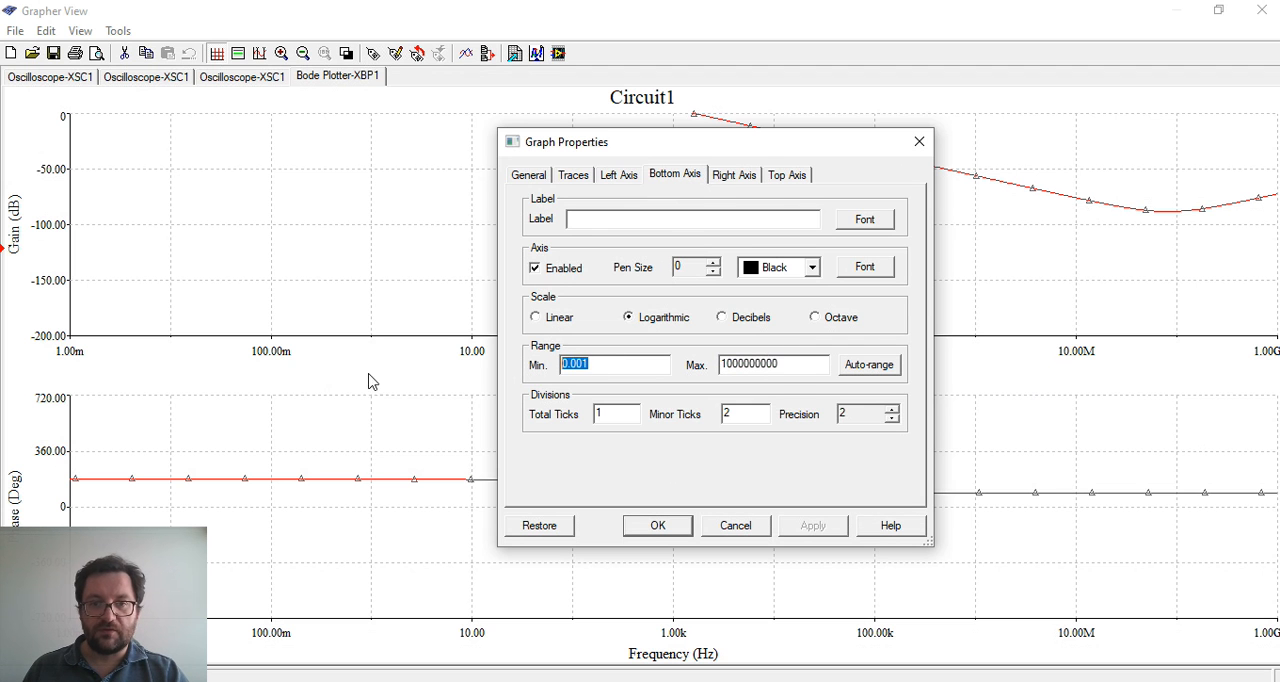
pyautogui.write('1')
pyautogui.doubleClick(802, 374)
pyautogui.write('1')
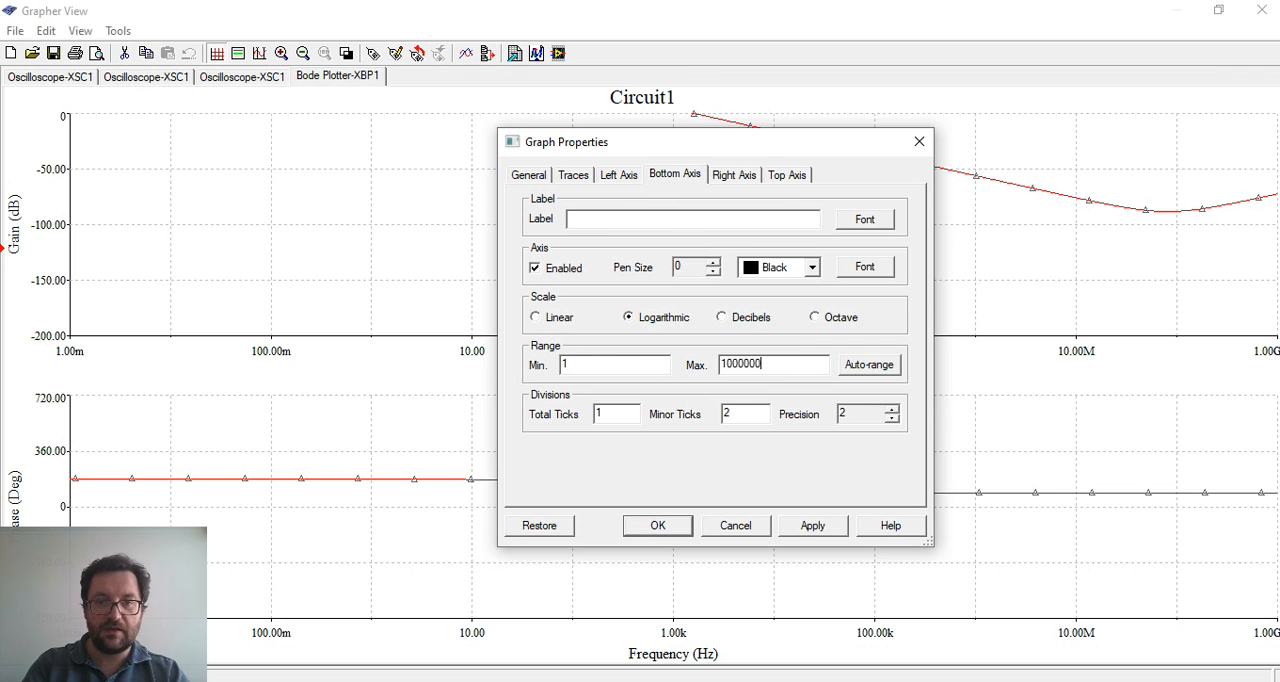
pyautogui.click(813, 527)
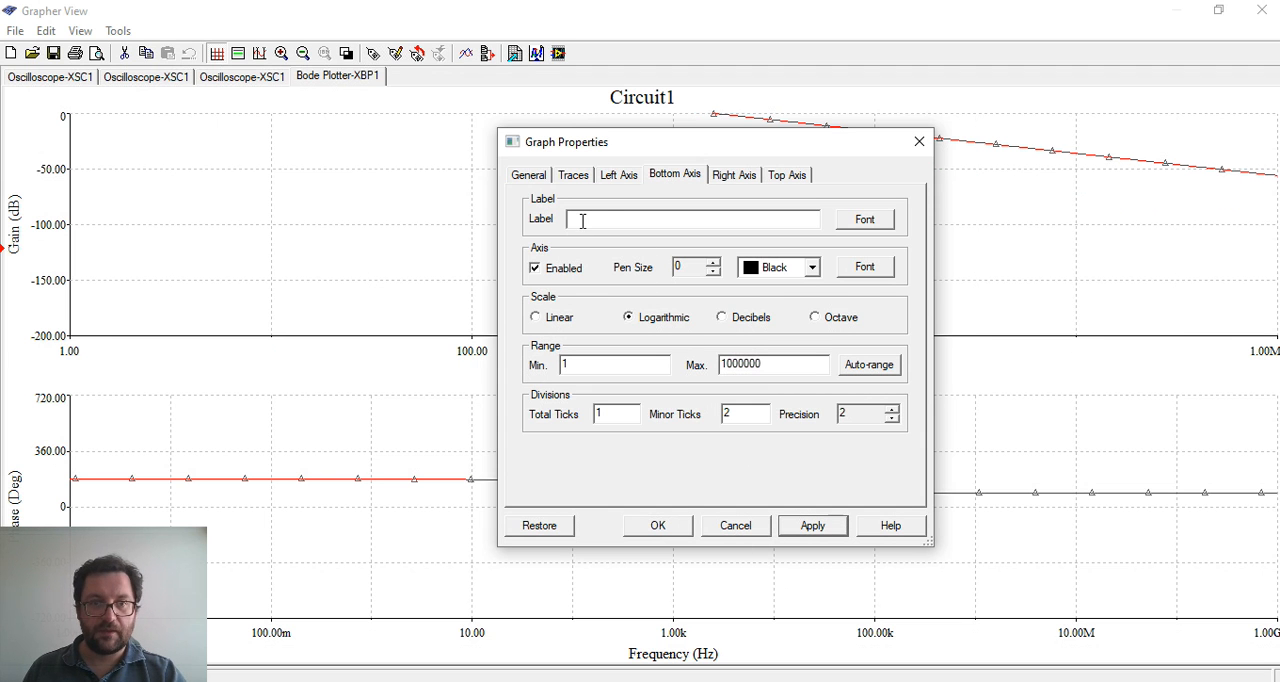
# Auto-range the gain graph's left axis, apply it, and move the properties dialog aside to view the curve
pyautogui.click(619, 176)
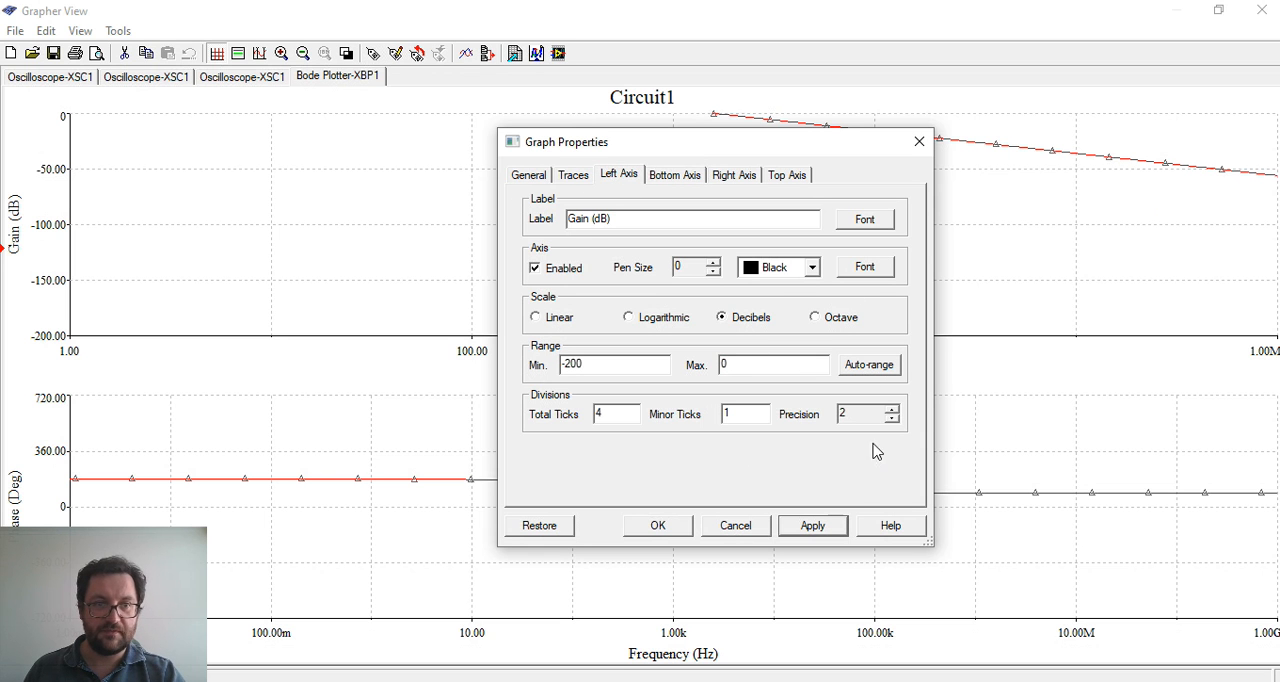
pyautogui.click(869, 365)
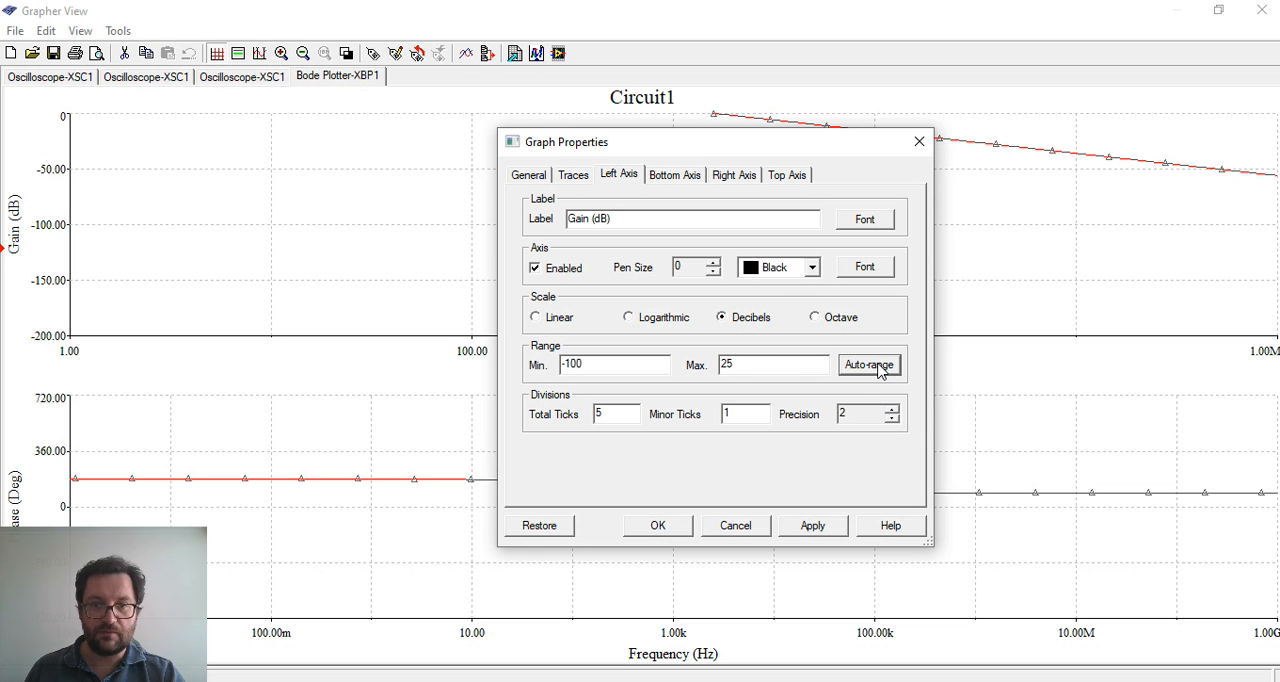
pyautogui.click(822, 530)
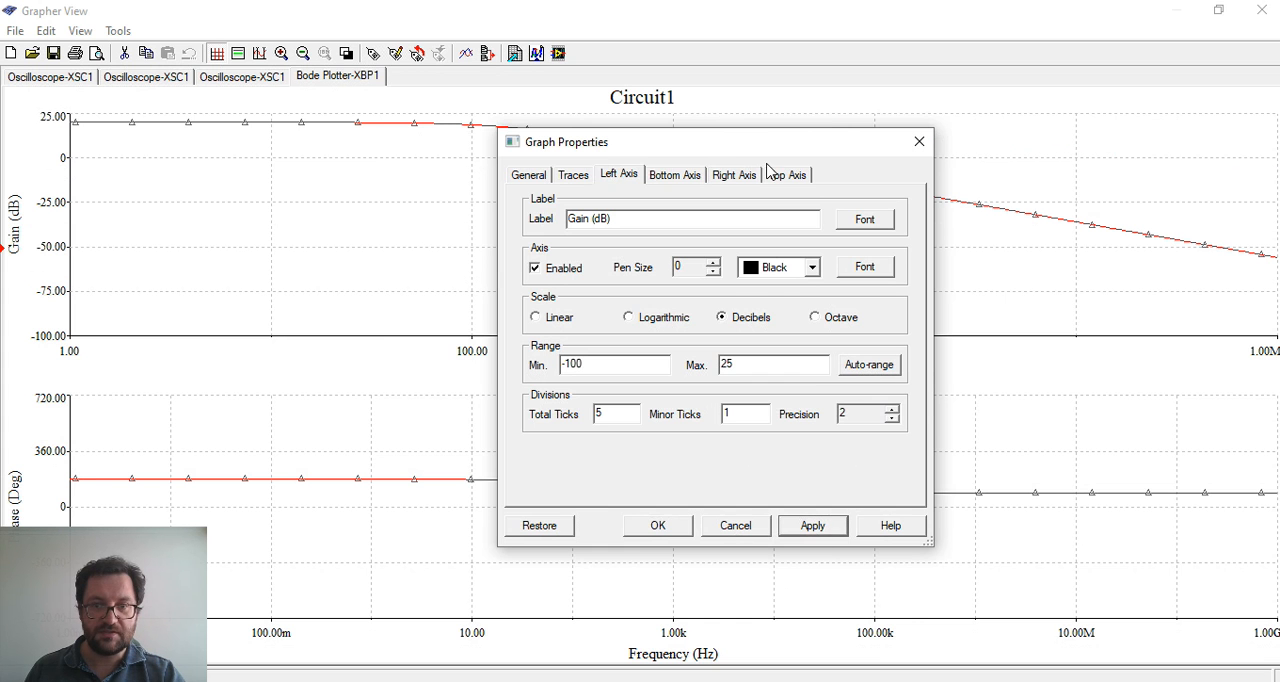
pyautogui.moveTo(775, 150); pyautogui.dragTo(680, 402)
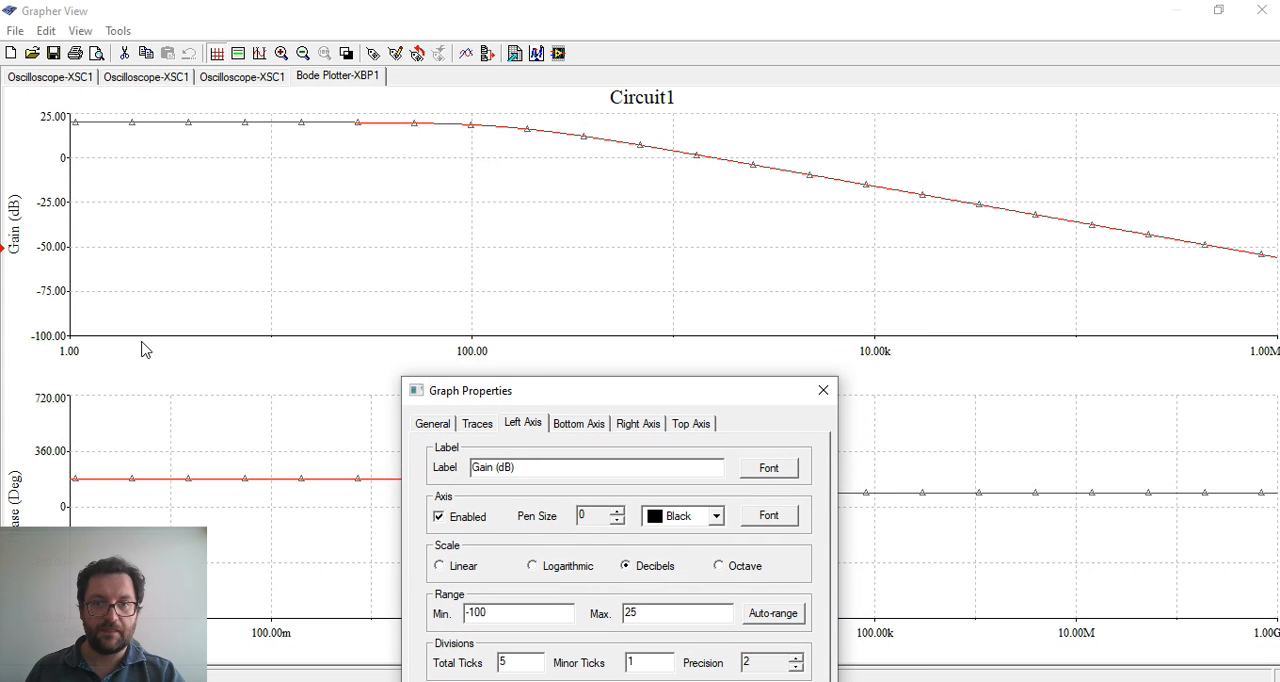
pyautogui.moveTo(596, 403); pyautogui.dragTo(699, 310)
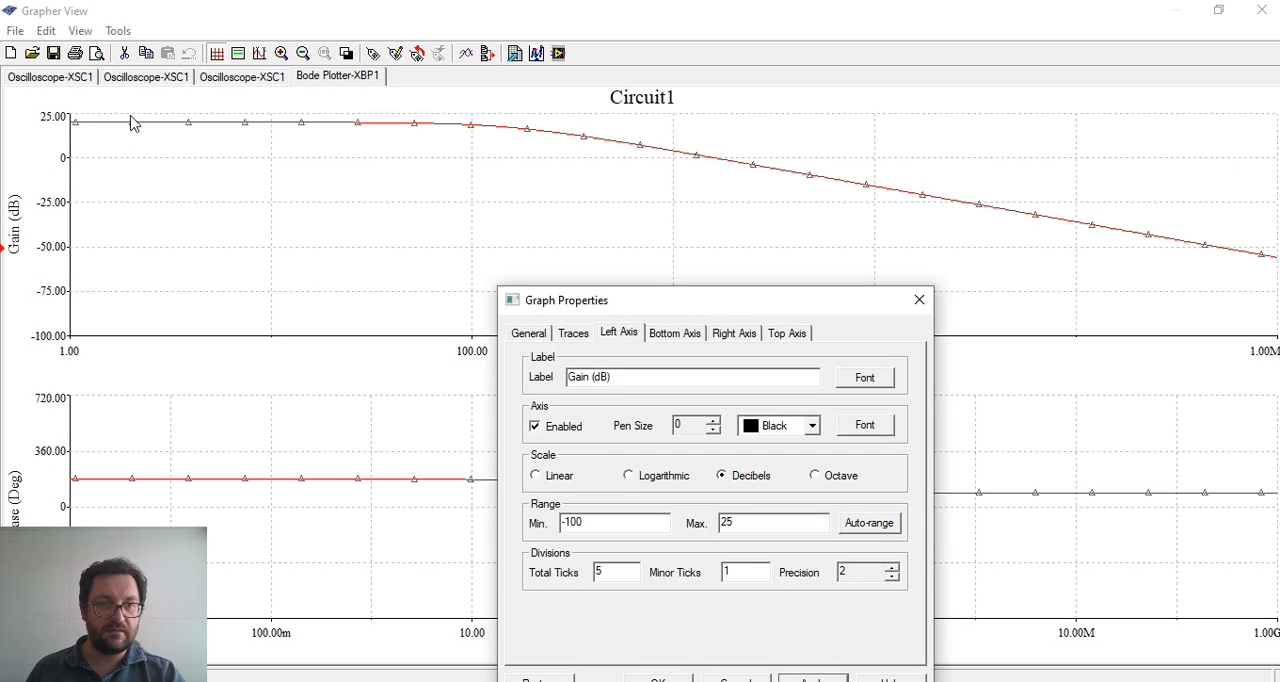
pyautogui.moveTo(812, 306); pyautogui.dragTo(696, 165)
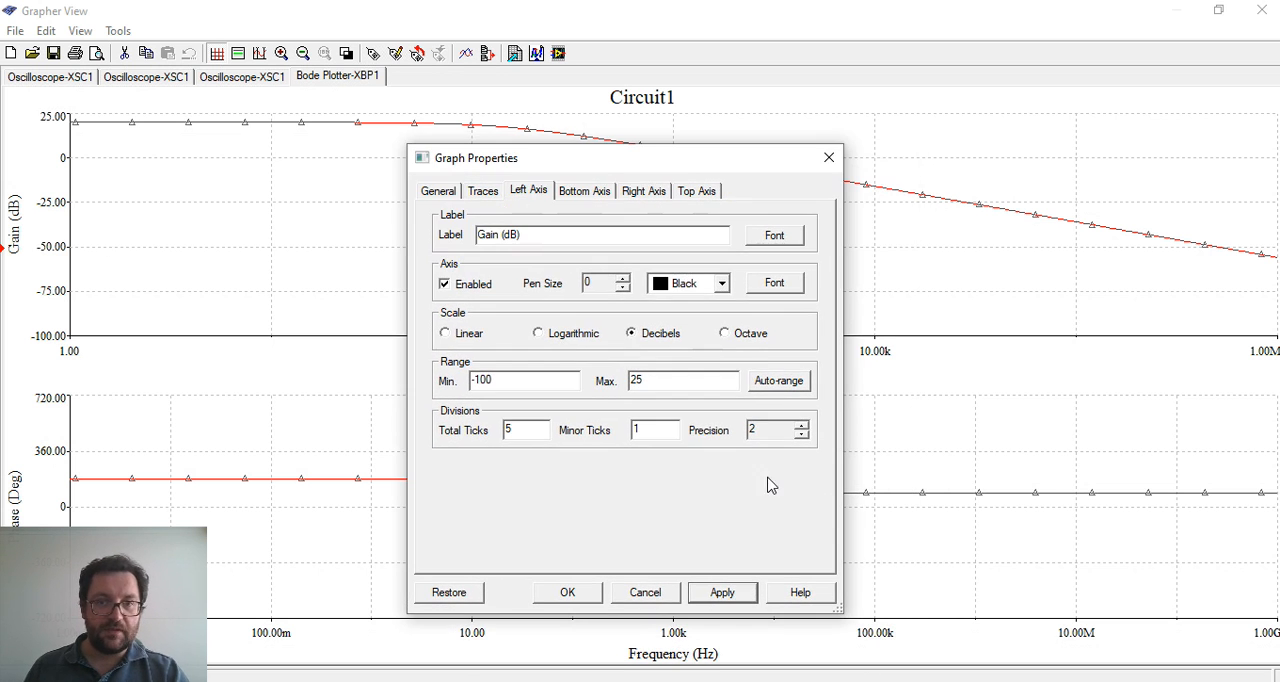
# Set the gain graph's left axis precision to 0, apply it, and shift the properties dialog slightly
pyautogui.click(801, 434)
pyautogui.click(801, 434)
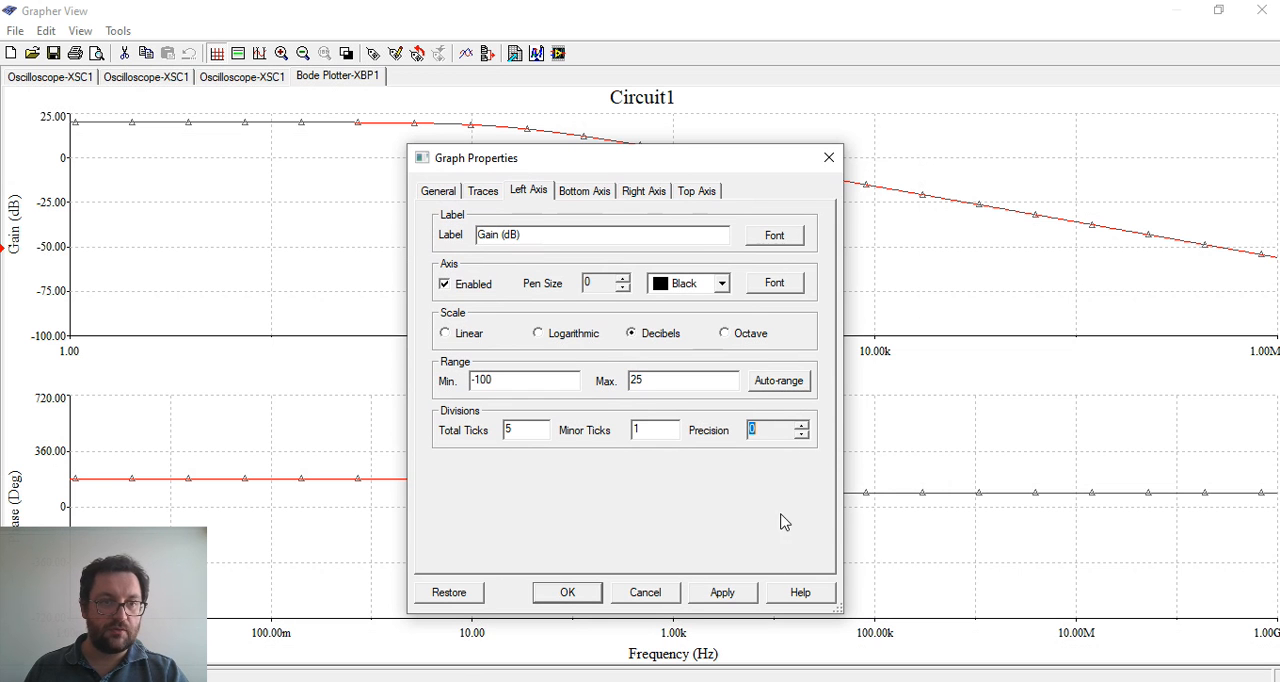
pyautogui.click(727, 594)
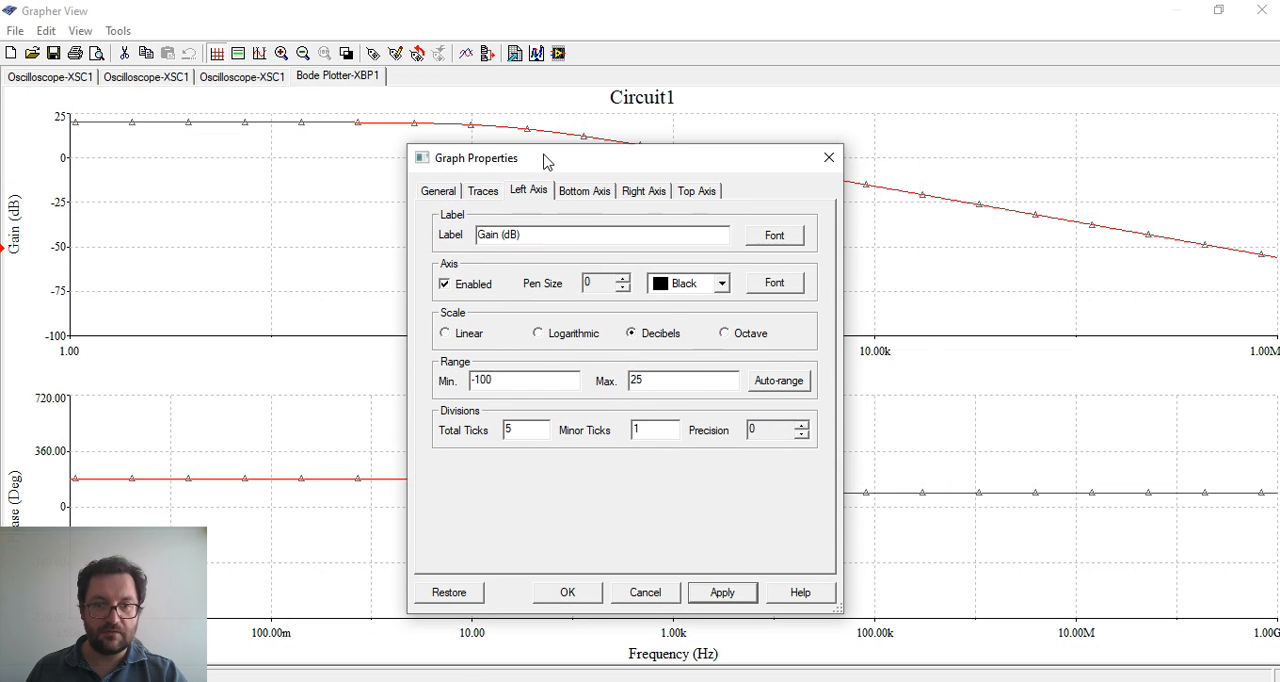
pyautogui.moveTo(555, 166); pyautogui.dragTo(557, 131)
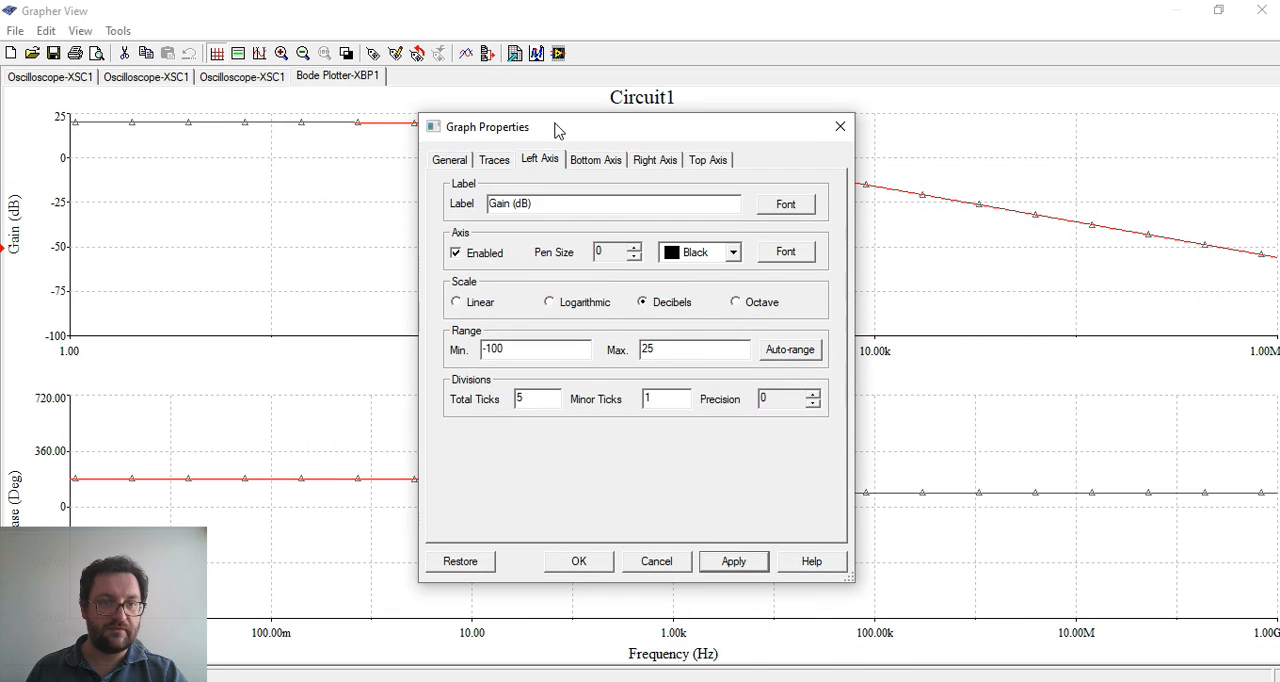
# Set the gain graph's bottom axis precision to 0, apply it, and move the dialog aside to check the frequency labels
pyautogui.click(598, 161)
pyautogui.click(813, 404)
pyautogui.click(813, 404)
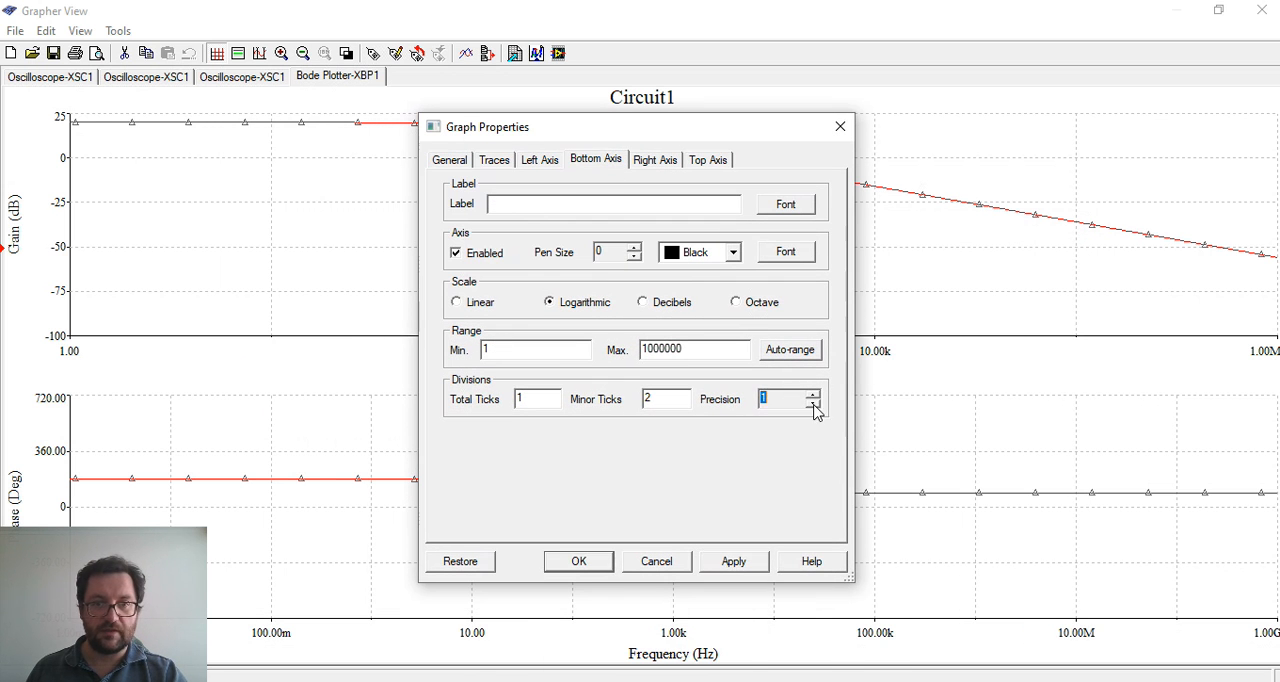
pyautogui.click(765, 562)
pyautogui.moveTo(715, 130); pyautogui.dragTo(263, 150)
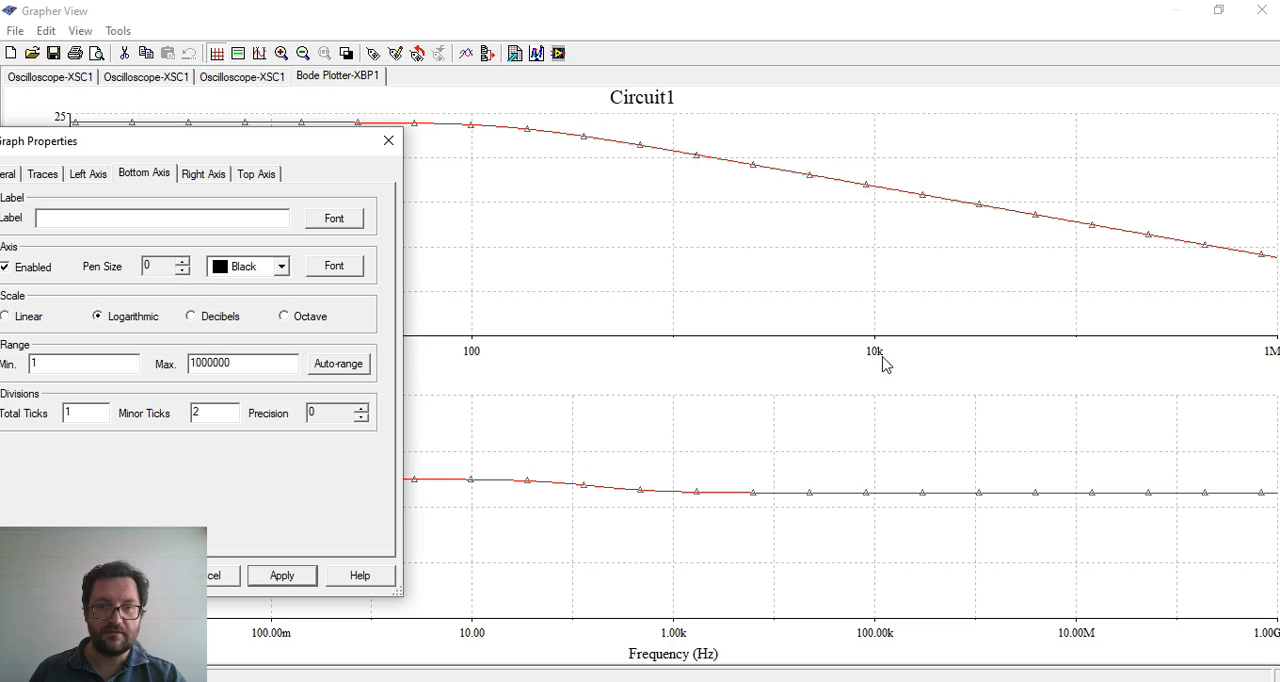
pyautogui.moveTo(318, 147); pyautogui.dragTo(770, 140)
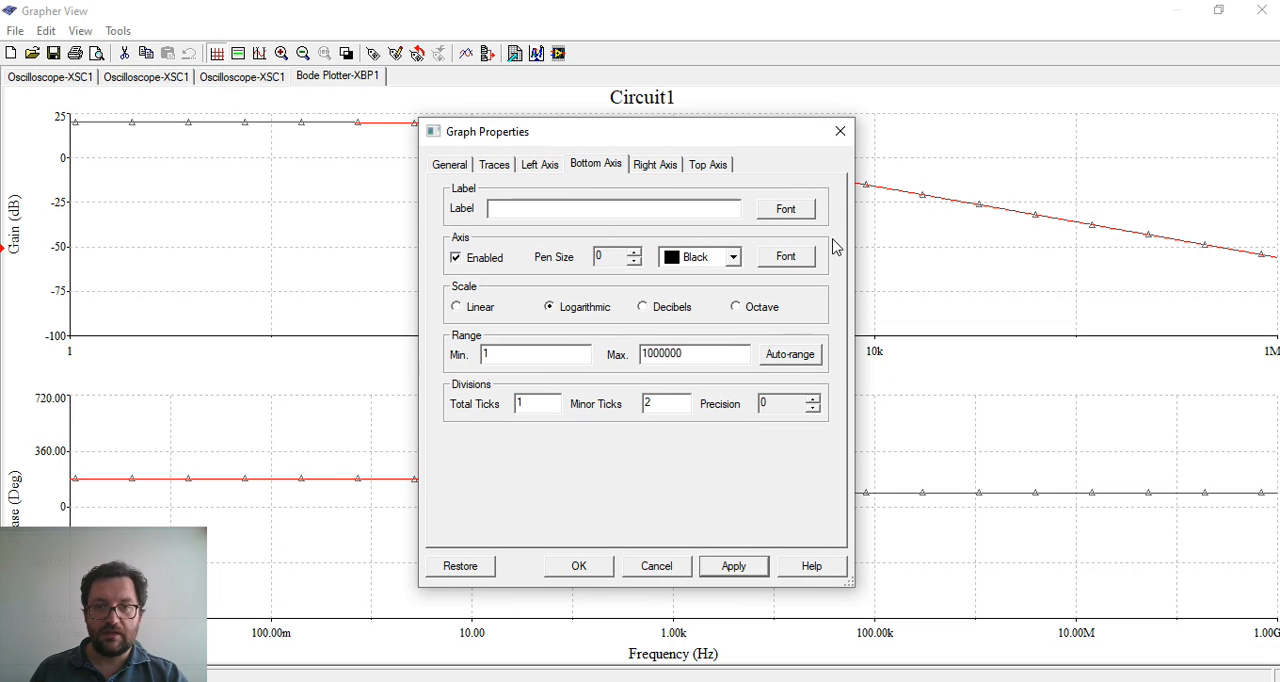
# Set the gain graph's bottom axis minor ticks to 1, apply it, and uncover the curve to check the decade labels
pyautogui.moveTo(668, 147); pyautogui.dragTo(929, 150)
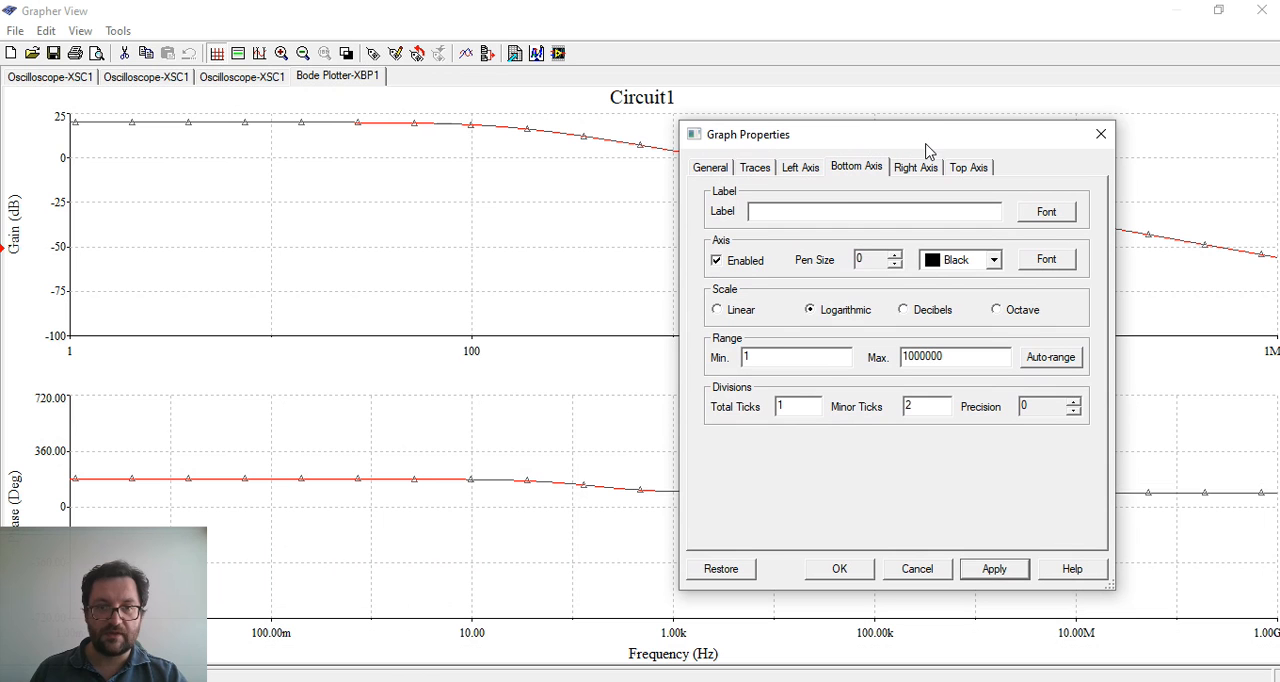
pyautogui.click(784, 404)
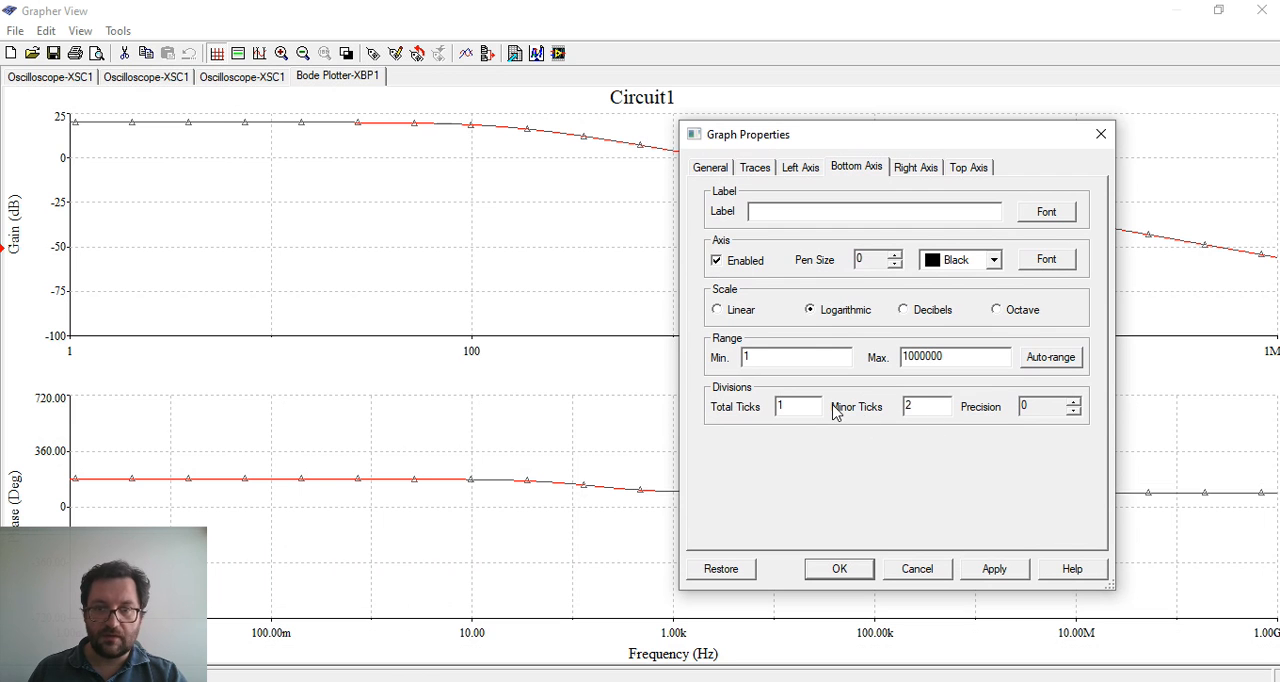
pyautogui.write('1')
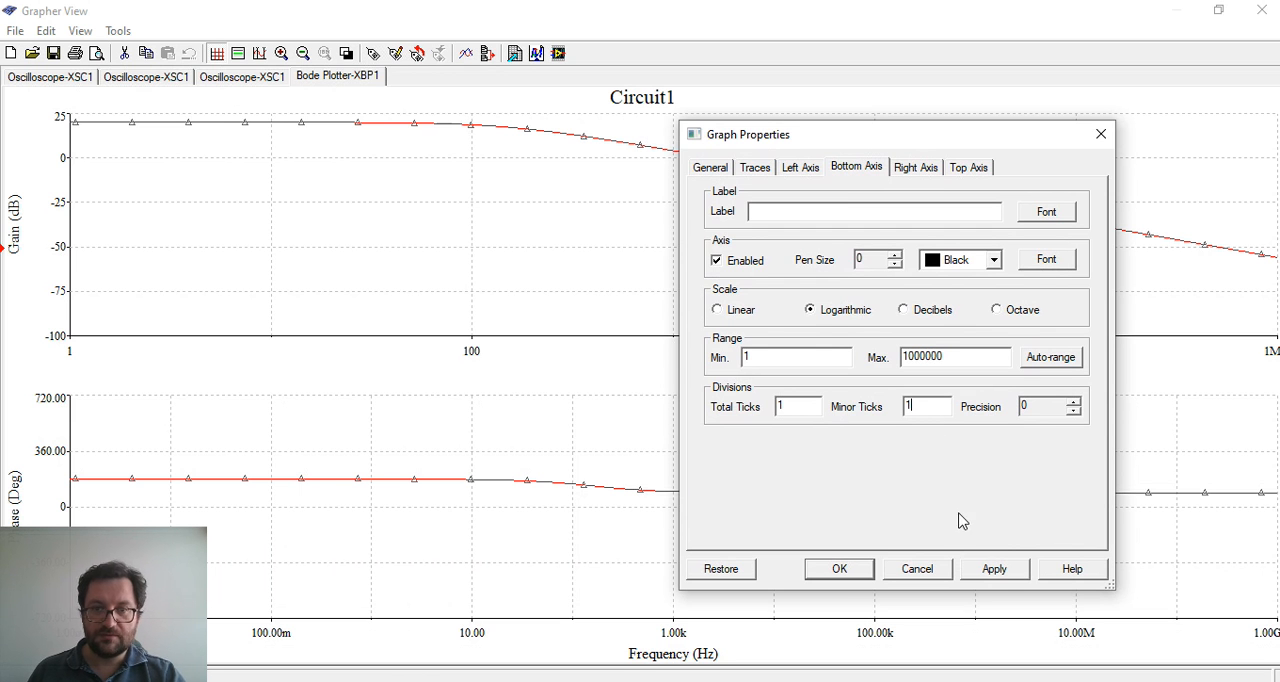
pyautogui.click(994, 569)
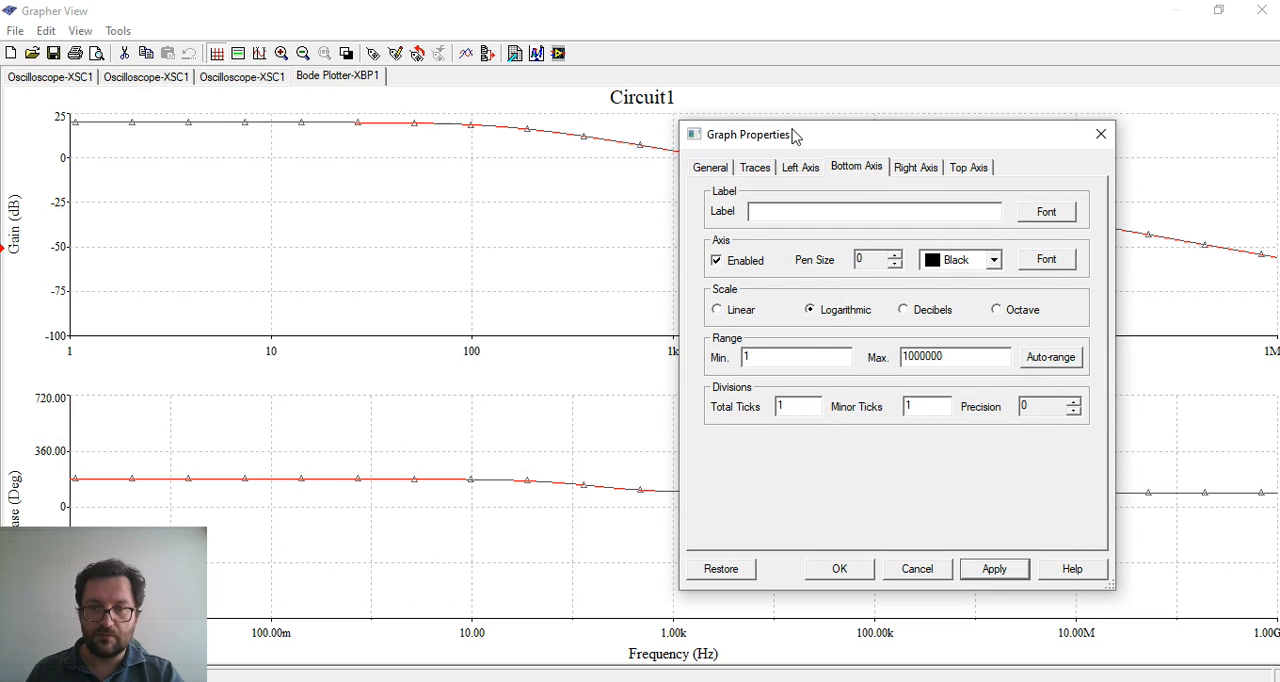
pyautogui.moveTo(799, 135); pyautogui.dragTo(750, 219)
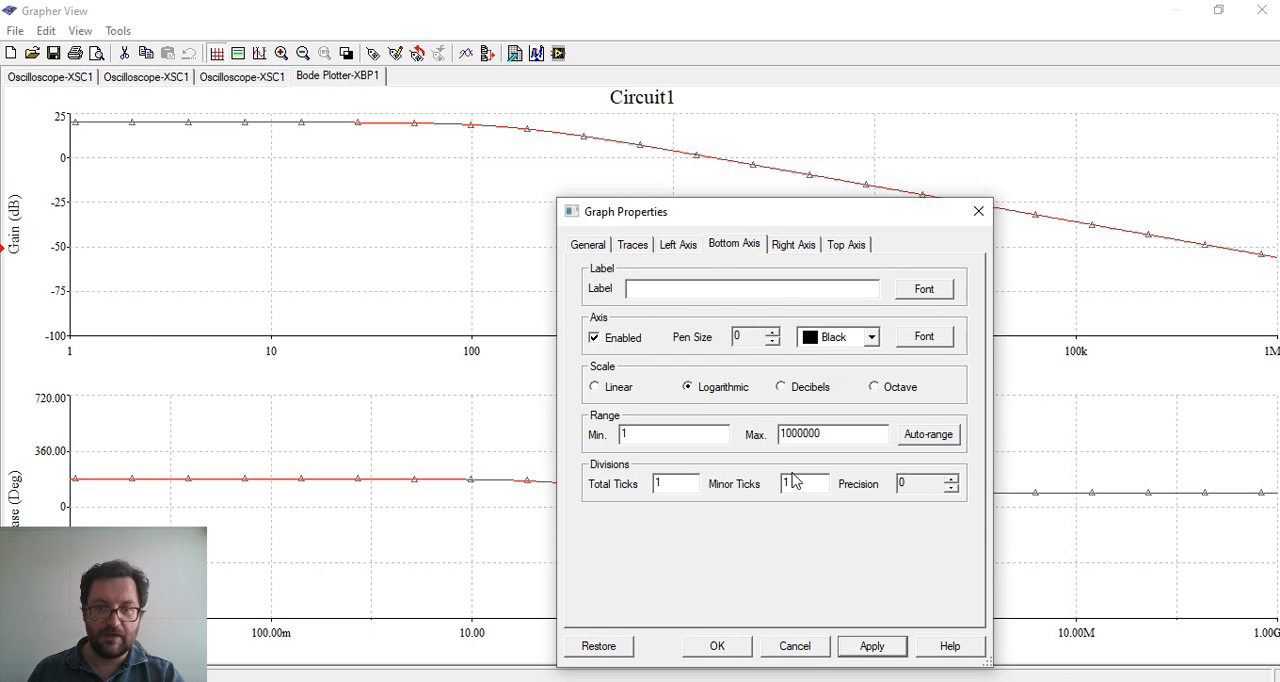
pyautogui.moveTo(775, 226); pyautogui.dragTo(764, 433)
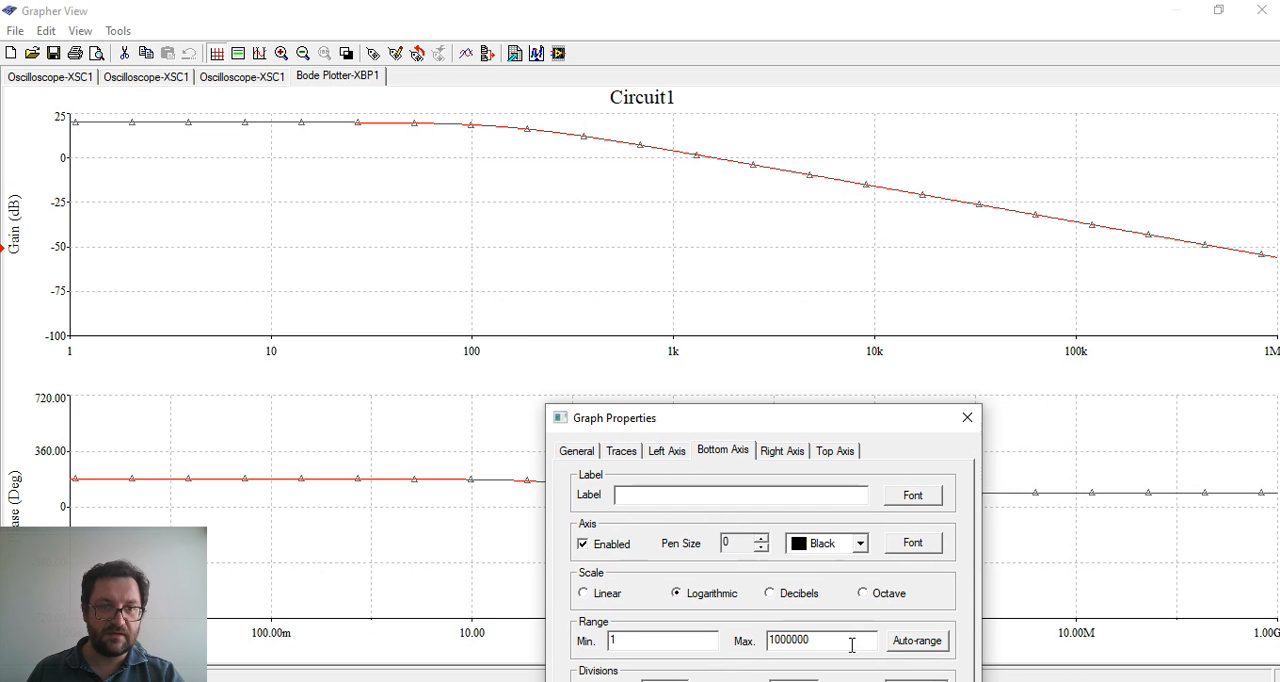
# Try 3 minor ticks on the gain graph's bottom axis, apply it, and uncover the graph to inspect the labels
pyautogui.moveTo(807, 430); pyautogui.dragTo(797, 175)
pyautogui.click(800, 438)
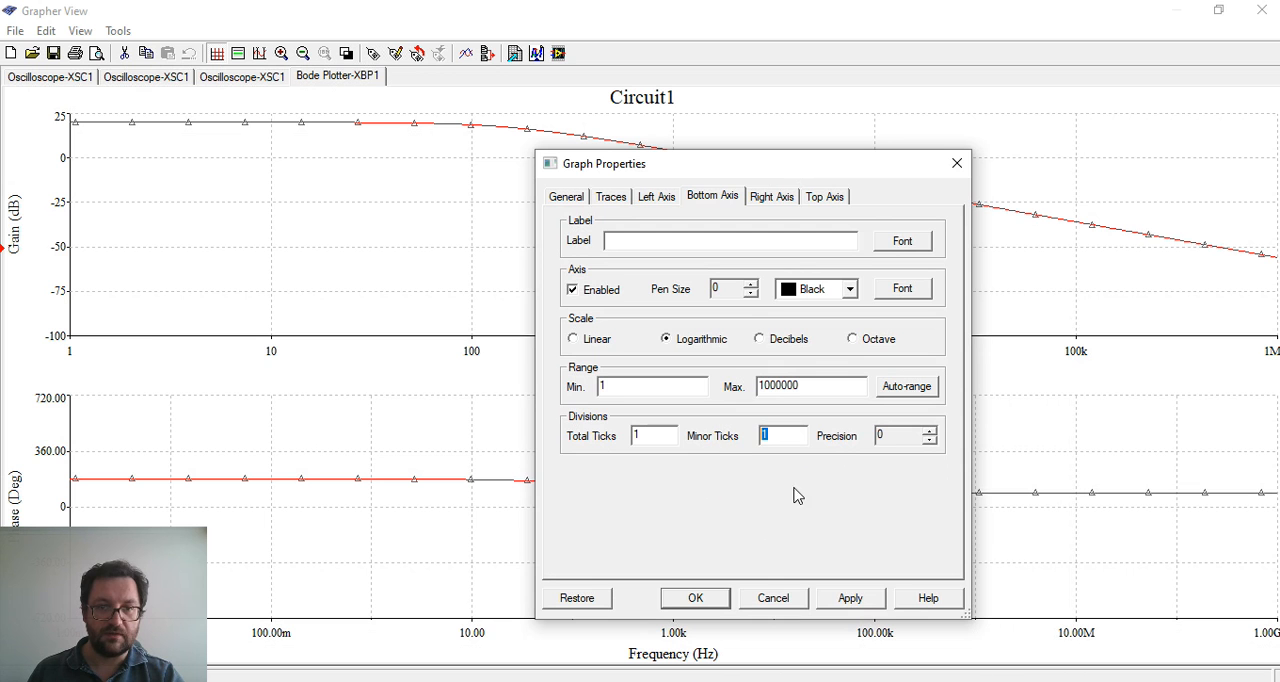
pyautogui.write('3')
pyautogui.click(862, 600)
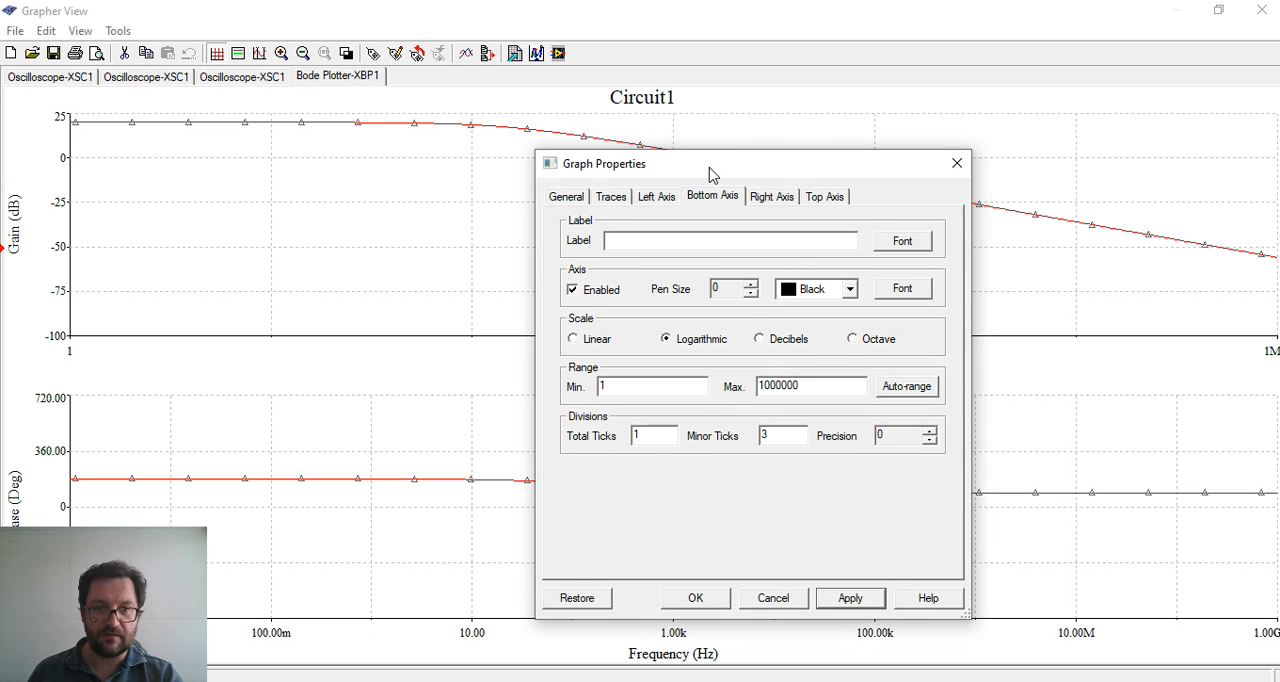
pyautogui.moveTo(710, 175); pyautogui.dragTo(653, 465)
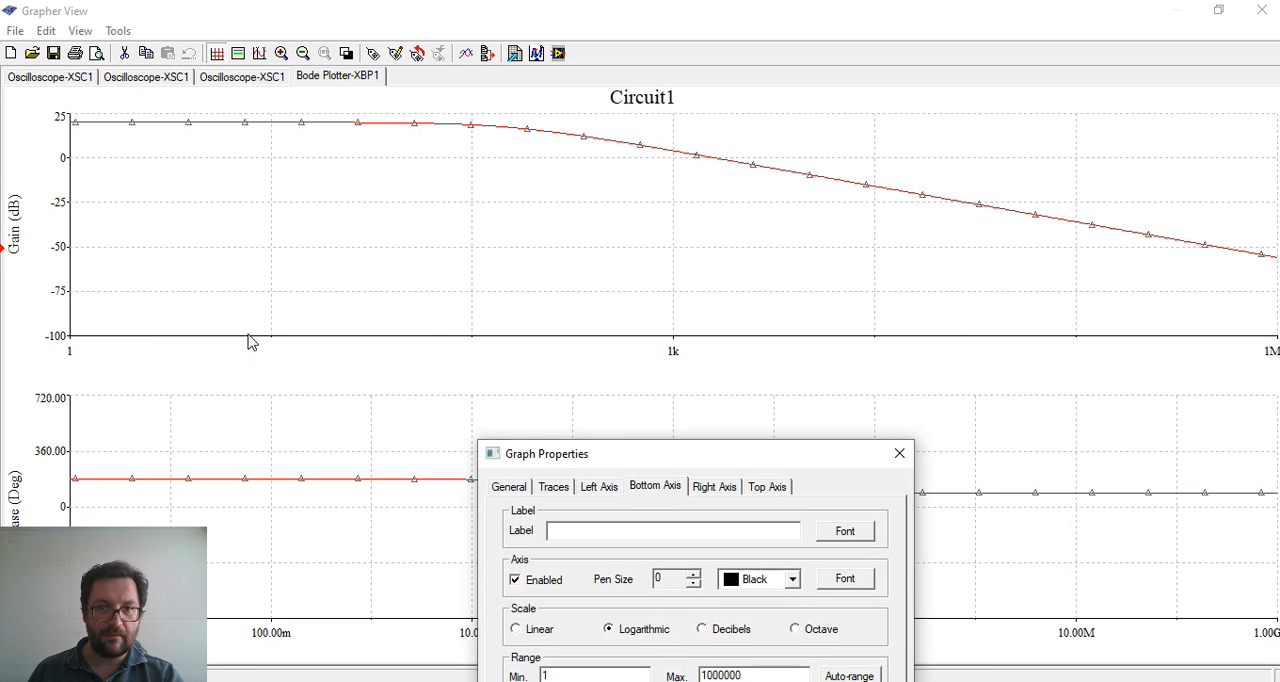
# Return the gain graph's bottom axis minor ticks to 1, apply it, and uncover the graph again
pyautogui.moveTo(703, 441); pyautogui.dragTo(697, 132)
pyautogui.doubleClick(718, 417)
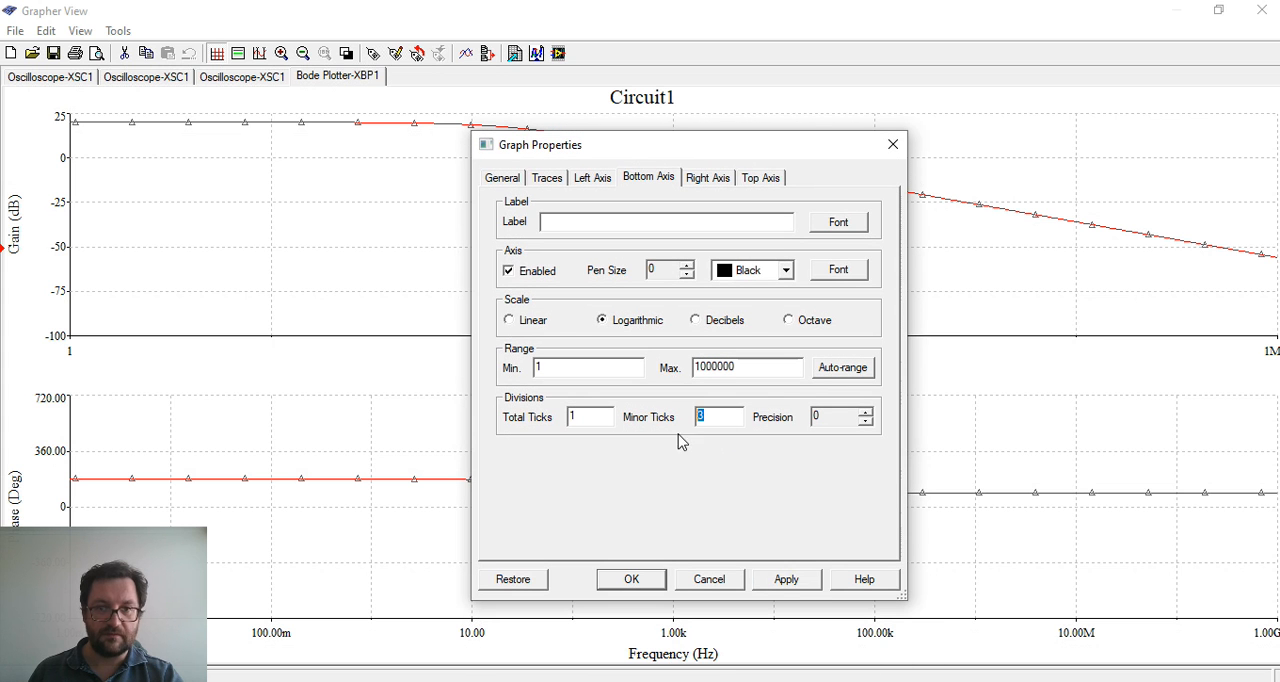
pyautogui.write('1')
pyautogui.click(799, 580)
pyautogui.moveTo(724, 151); pyautogui.dragTo(714, 492)
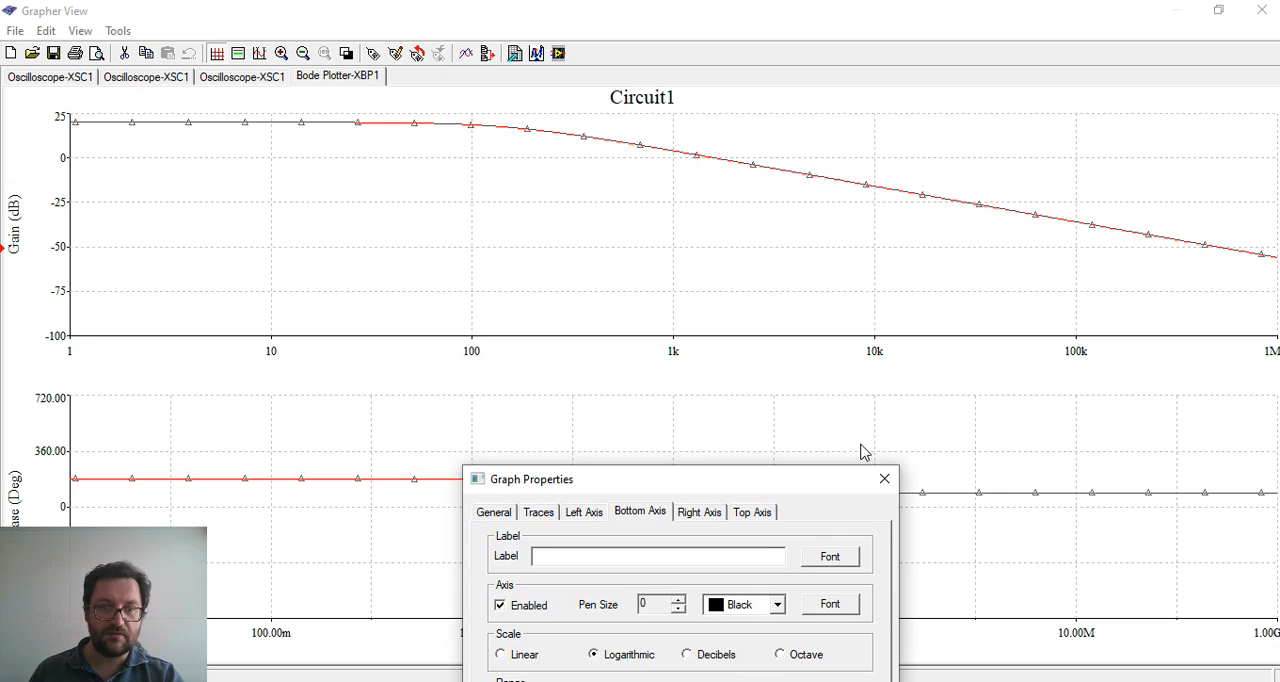
# Set the gain graph's bottom axis total ticks to 10, apply it, and uncover the graph to inspect the logarithmic grid
pyautogui.moveTo(793, 487); pyautogui.dragTo(842, 175)
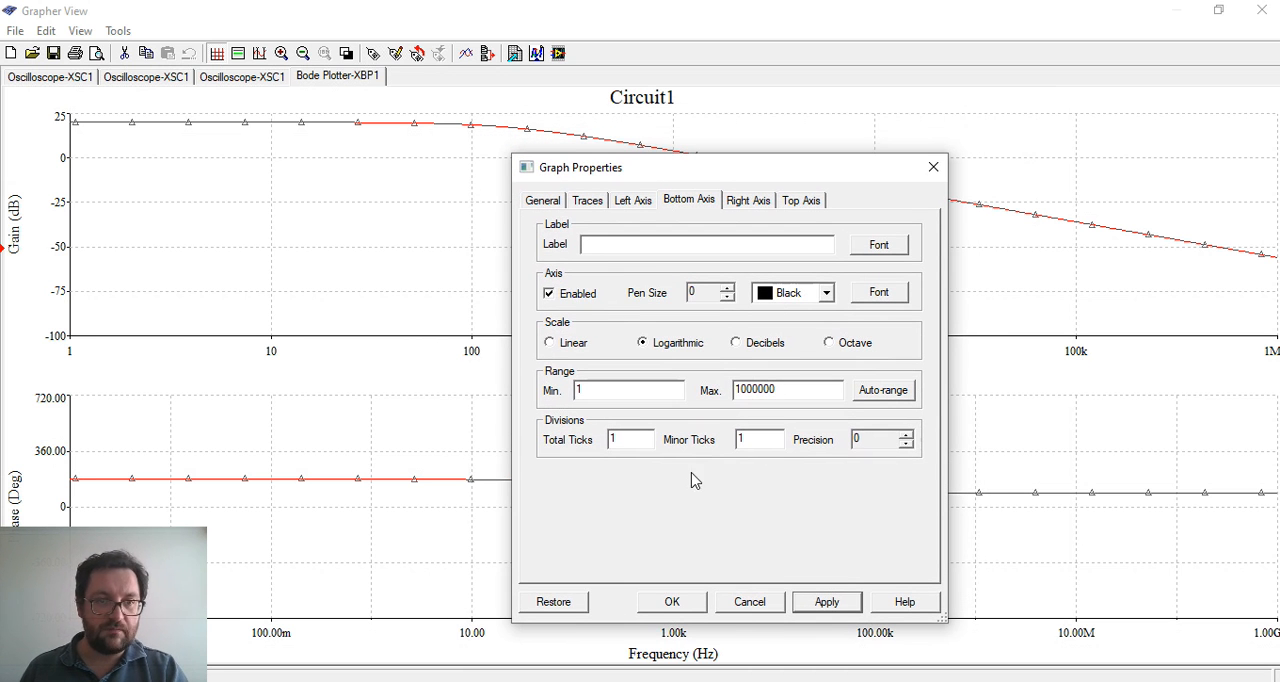
pyautogui.click(633, 438)
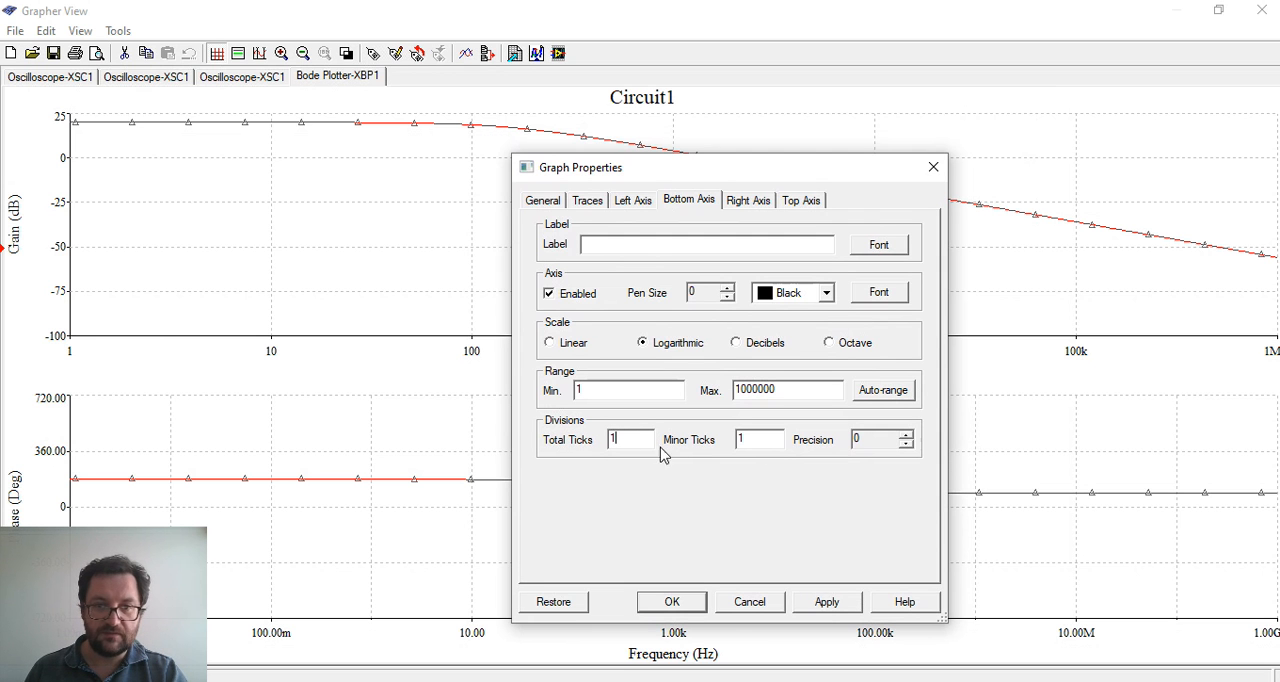
pyautogui.write('0')
pyautogui.click(826, 603)
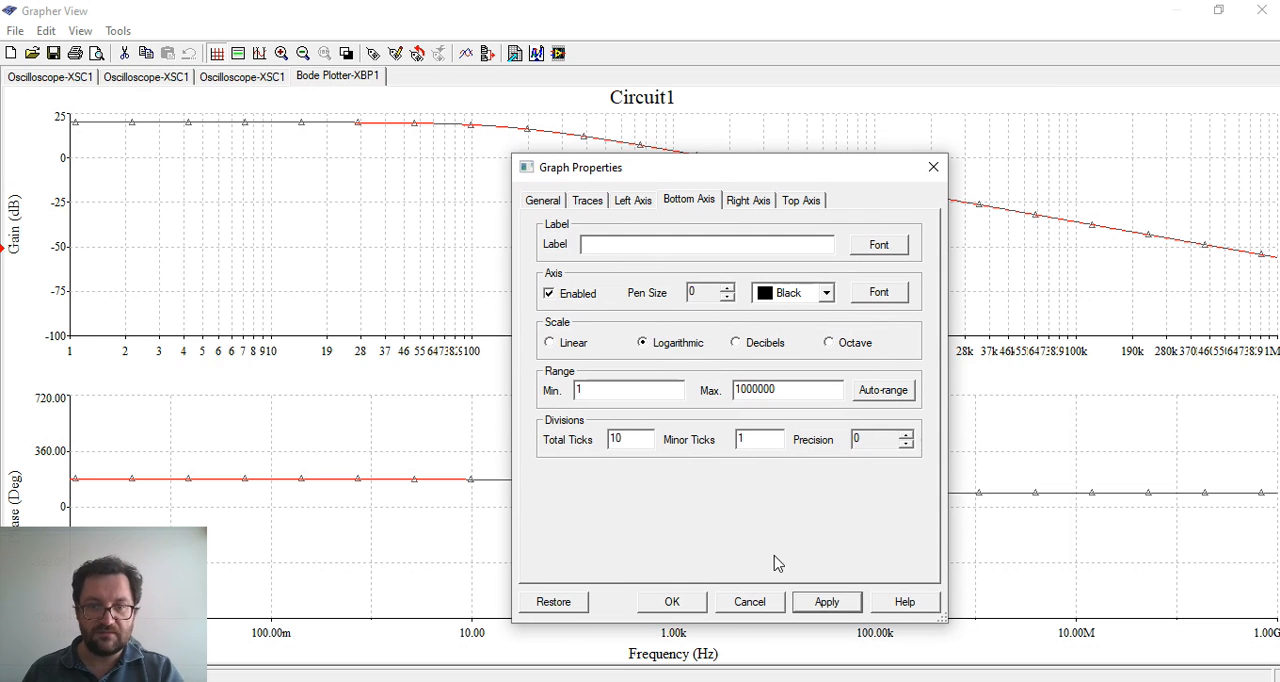
pyautogui.moveTo(740, 172); pyautogui.dragTo(705, 482)
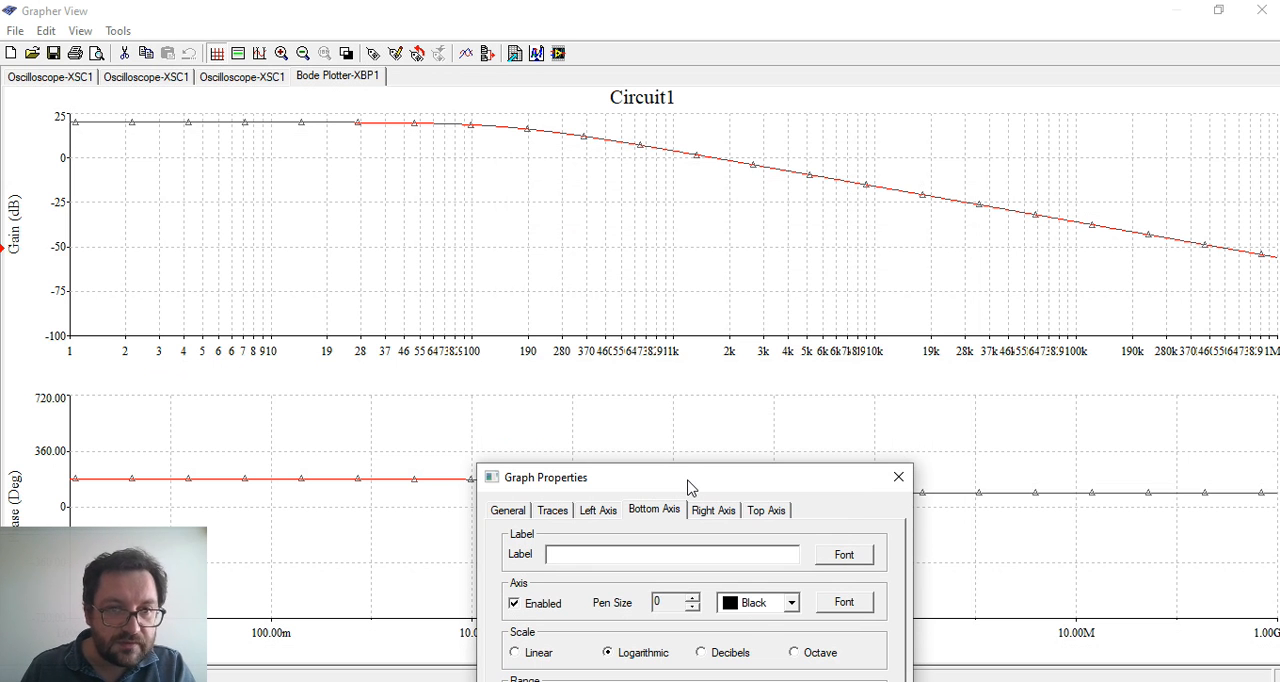
pyautogui.moveTo(688, 487)
pyautogui.mouseDown()
pyautogui.moveTo(774, 409)
pyautogui.moveTo(871, 249)
pyautogui.moveTo(737, 432)
pyautogui.moveTo(670, 485)
pyautogui.mouseUp()
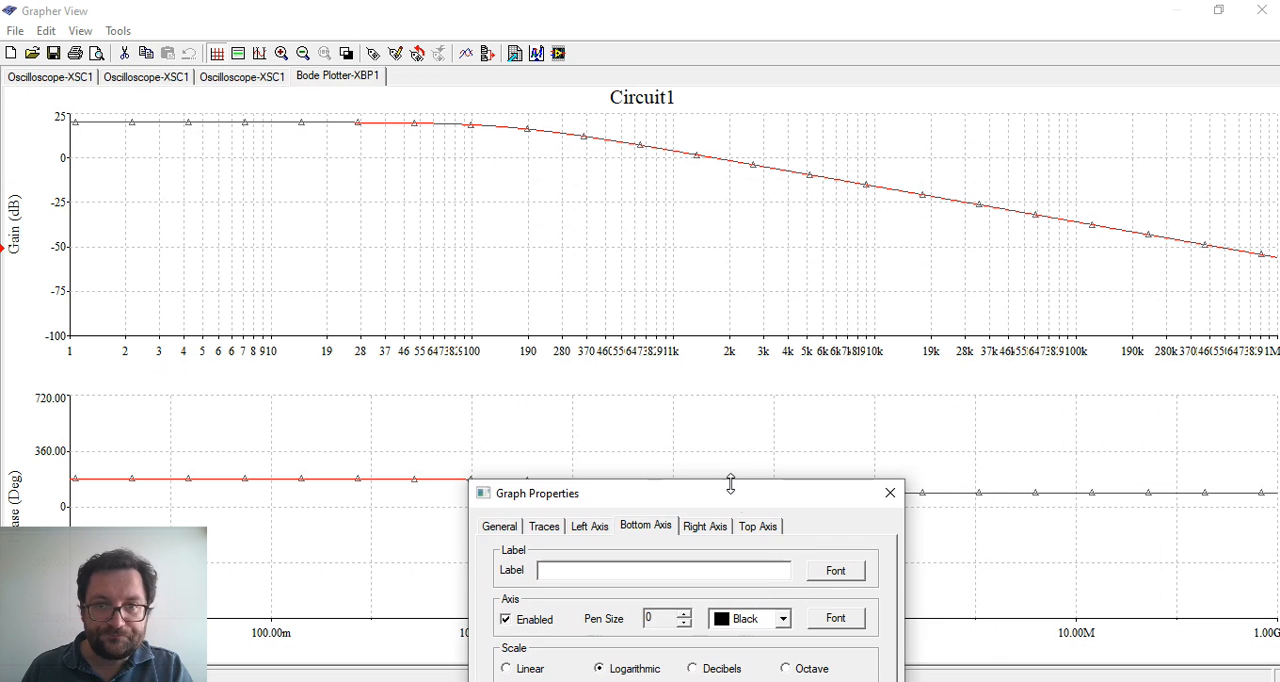
# Set the gain graph's bottom axis minor ticks to 10, apply it, review the labels, and confirm the graph properties
pyautogui.moveTo(730, 490); pyautogui.dragTo(900, 162)
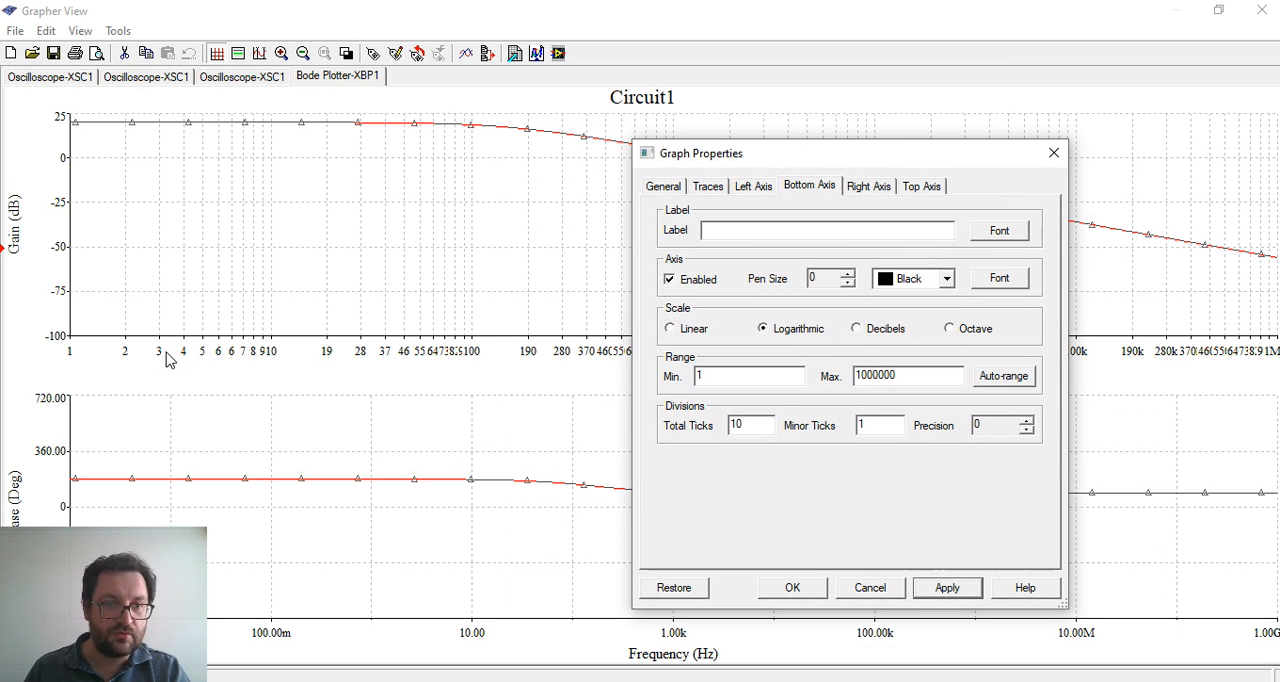
pyautogui.click(893, 432)
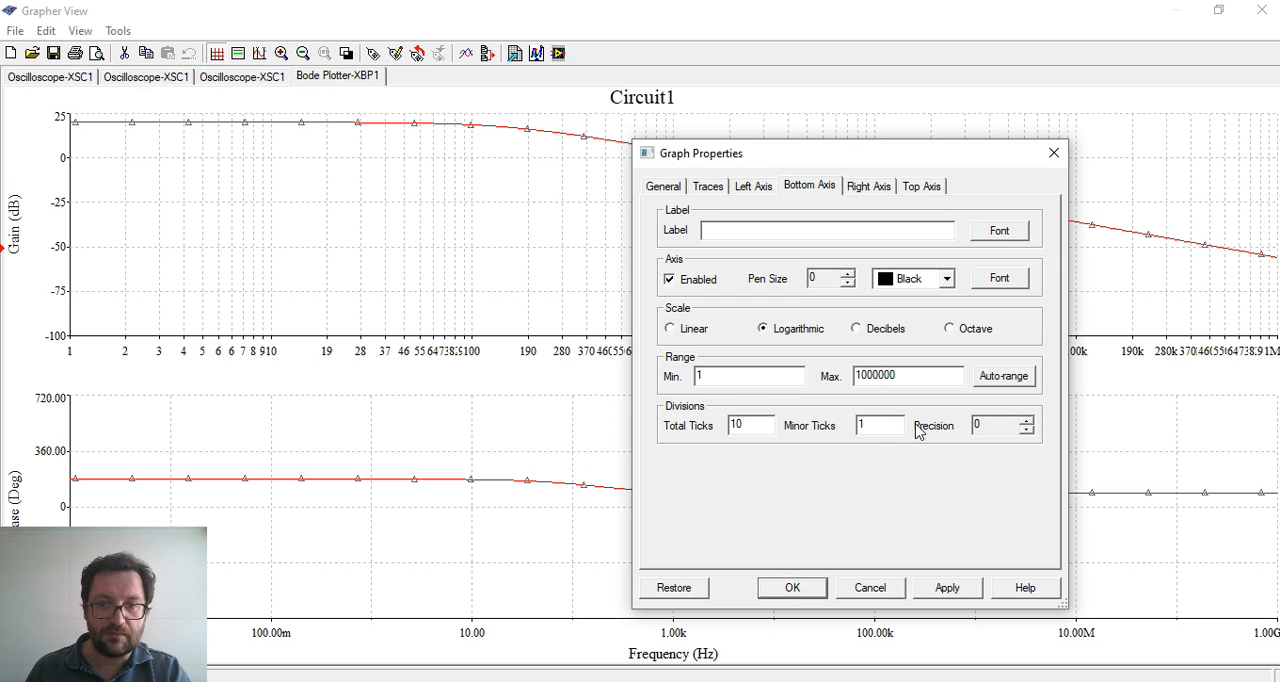
pyautogui.write('0')
pyautogui.click(962, 592)
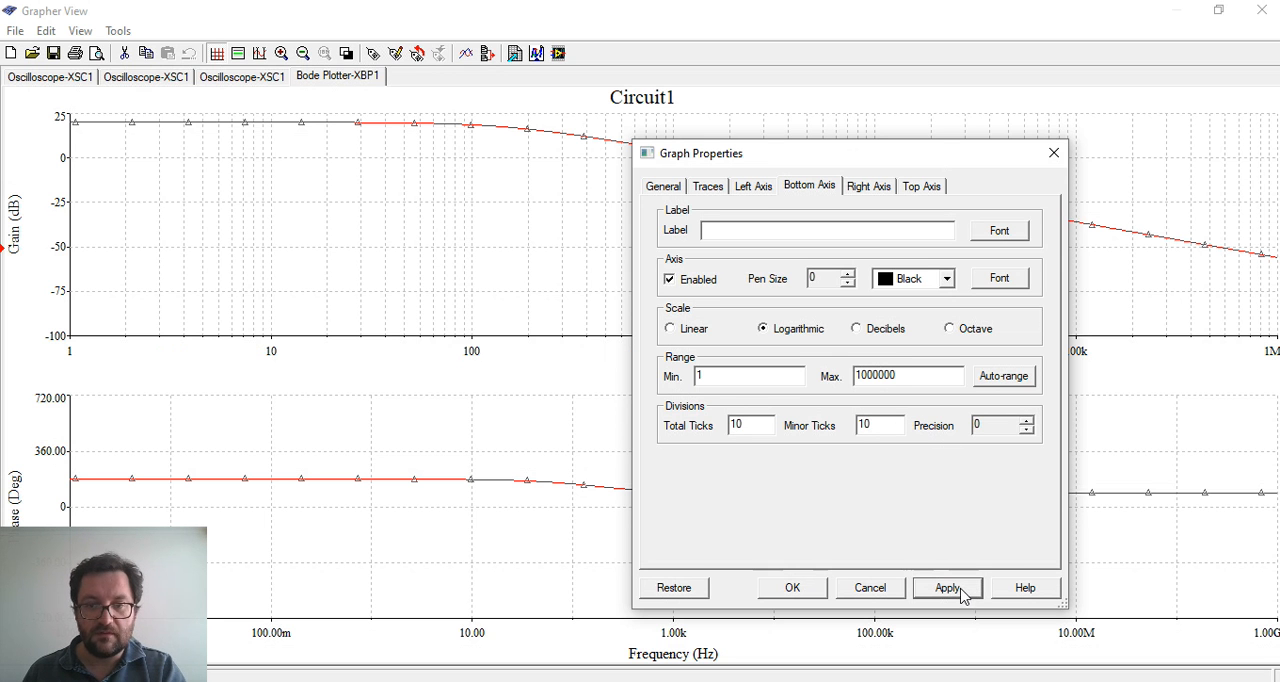
pyautogui.moveTo(797, 172); pyautogui.dragTo(728, 468)
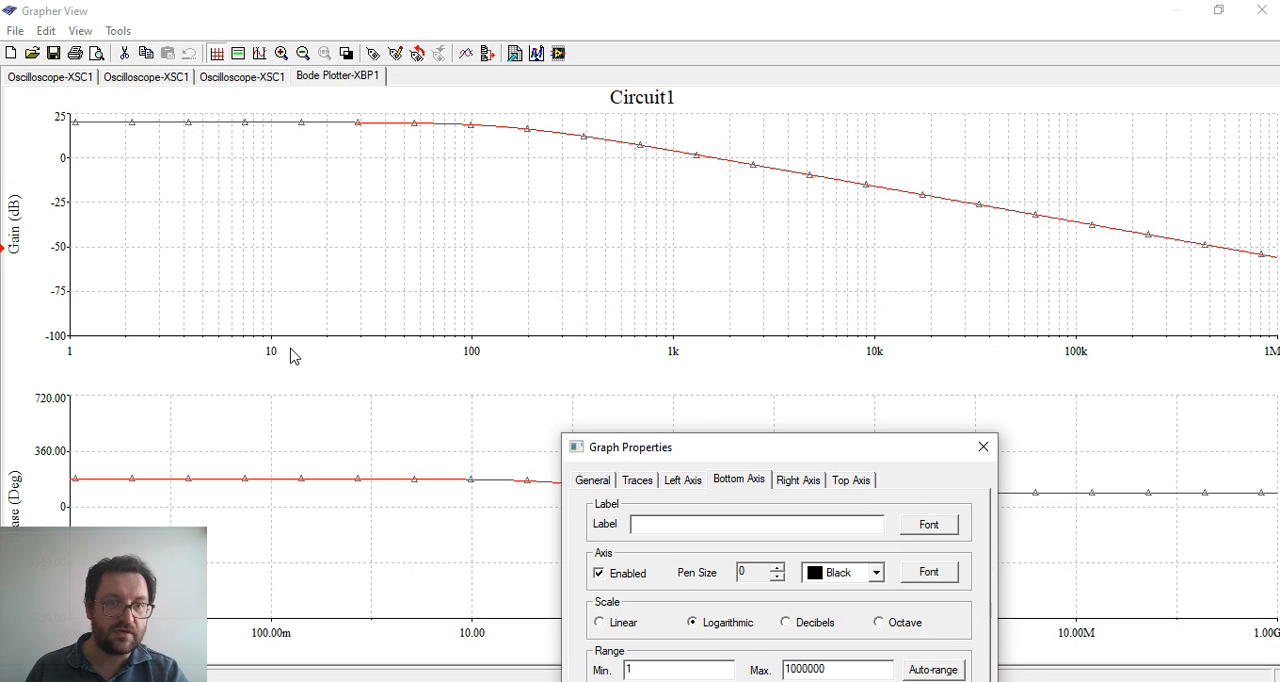
pyautogui.moveTo(713, 448); pyautogui.dragTo(691, 187)
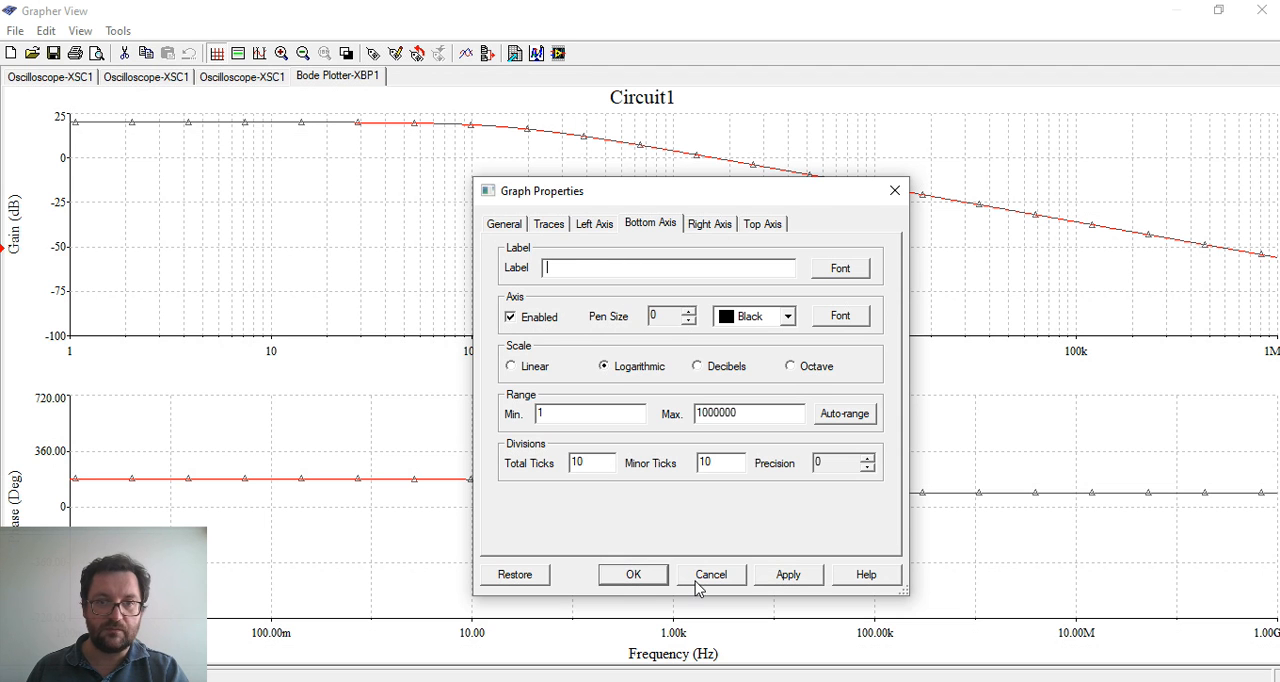
pyautogui.click(624, 576)
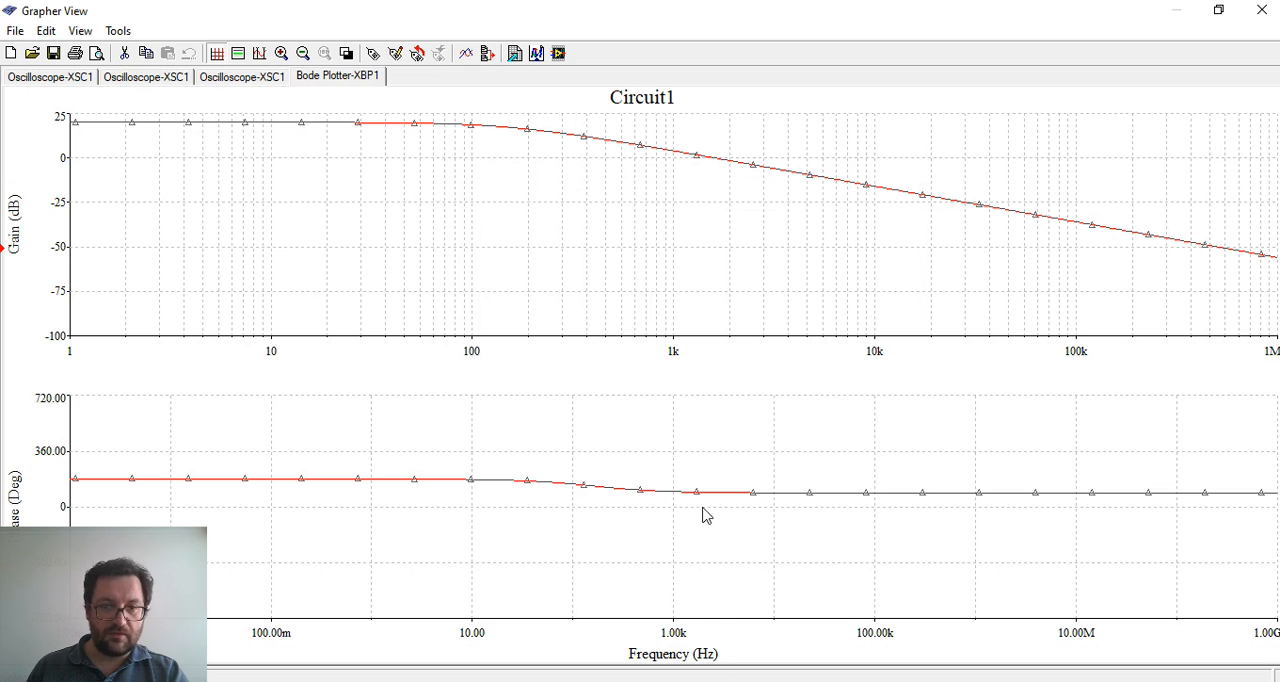
# Open the phase graph's bottom axis properties and apply a range from 1 to 1000000
pyautogui.rightClick(684, 630)
pyautogui.click(738, 650)
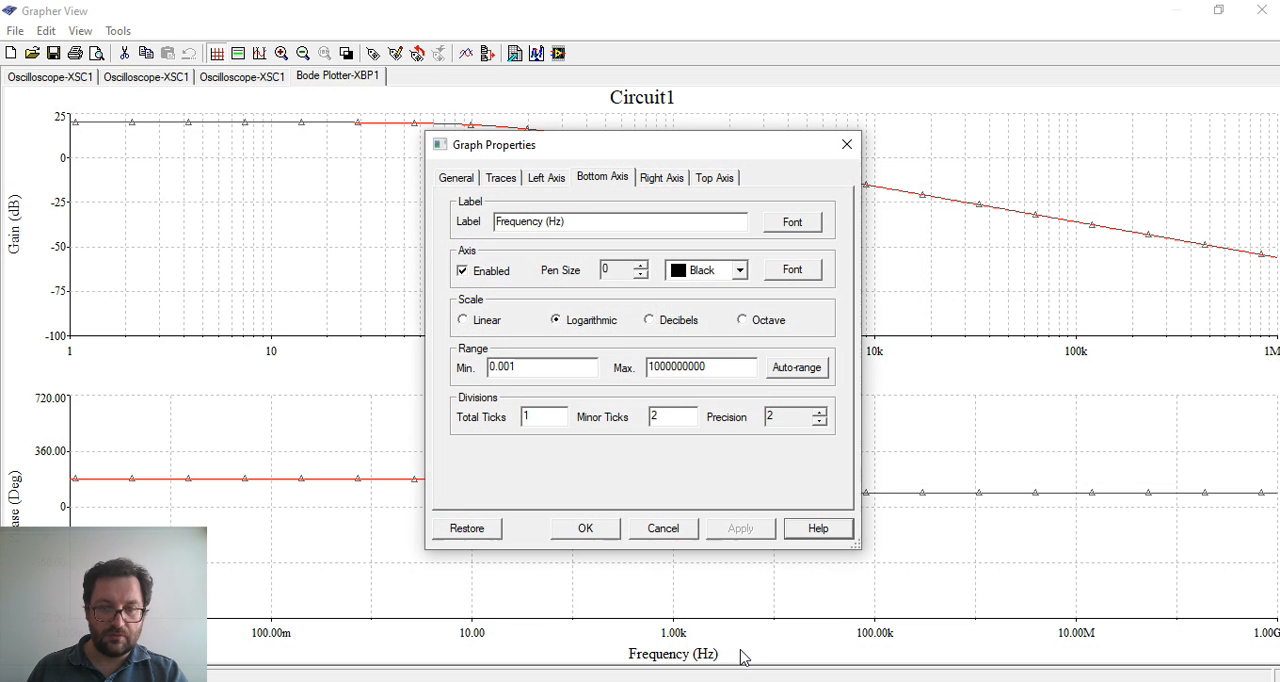
pyautogui.doubleClick(500, 367)
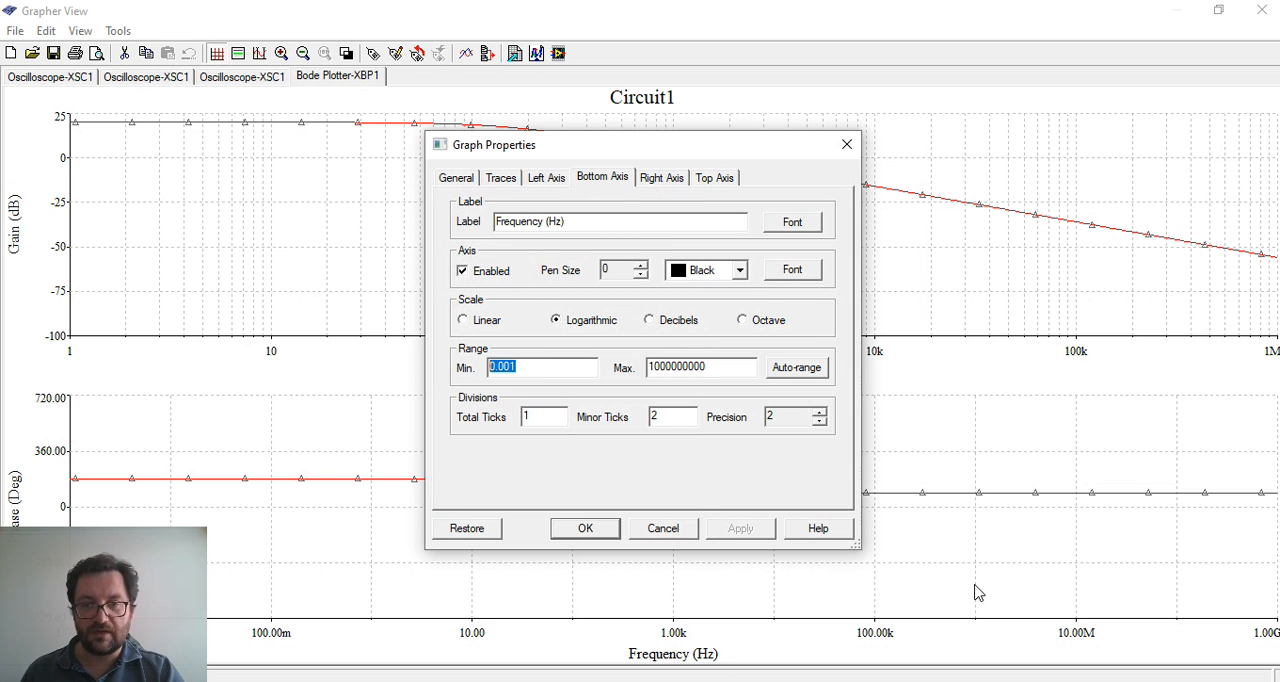
pyautogui.write('1')
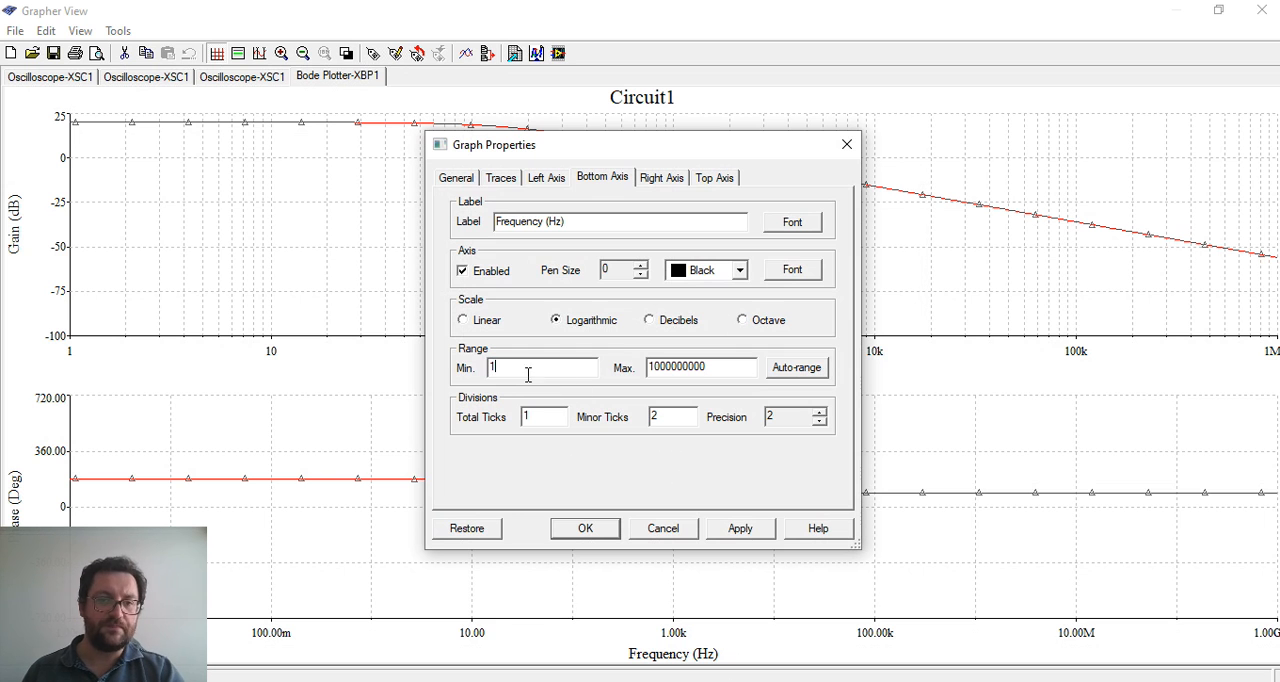
pyautogui.doubleClick(709, 370)
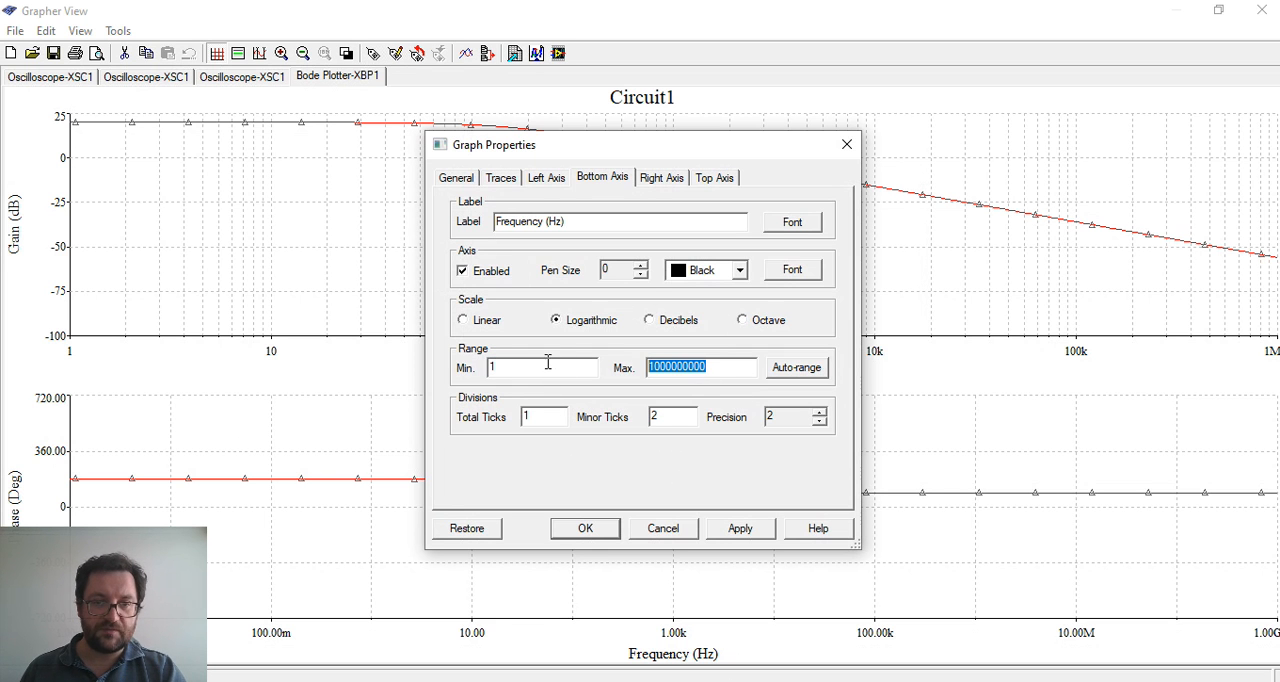
pyautogui.write('1')
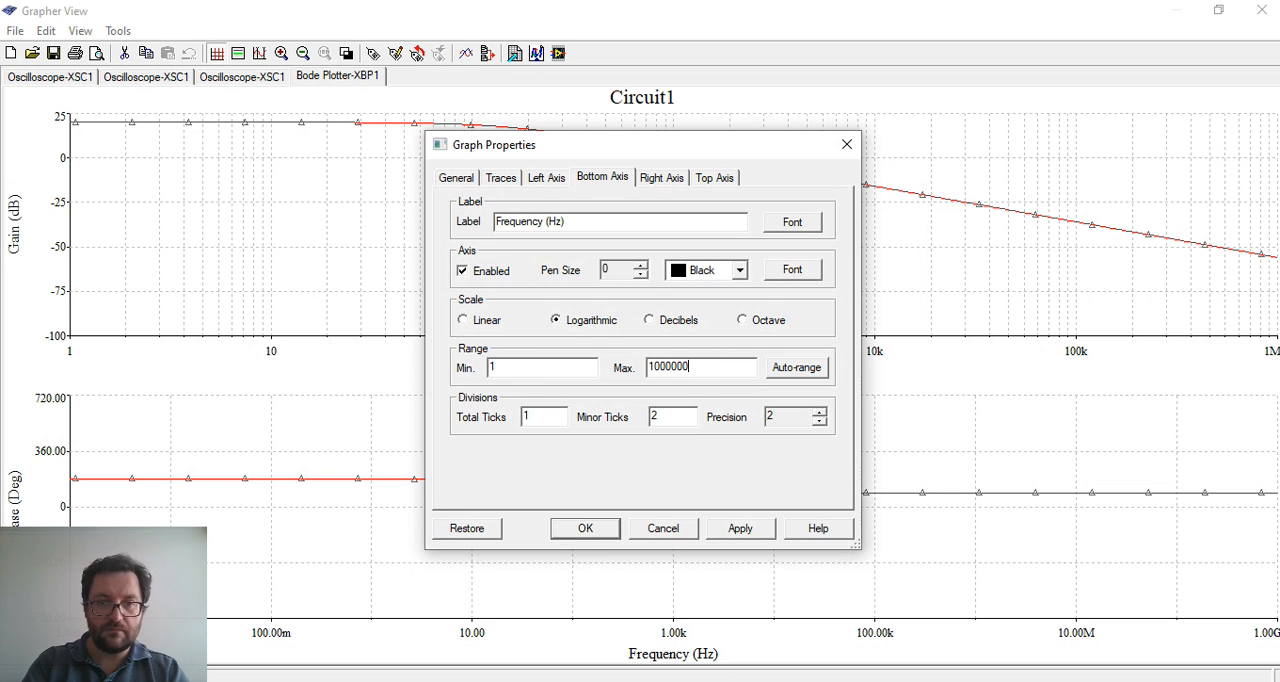
pyautogui.click(745, 527)
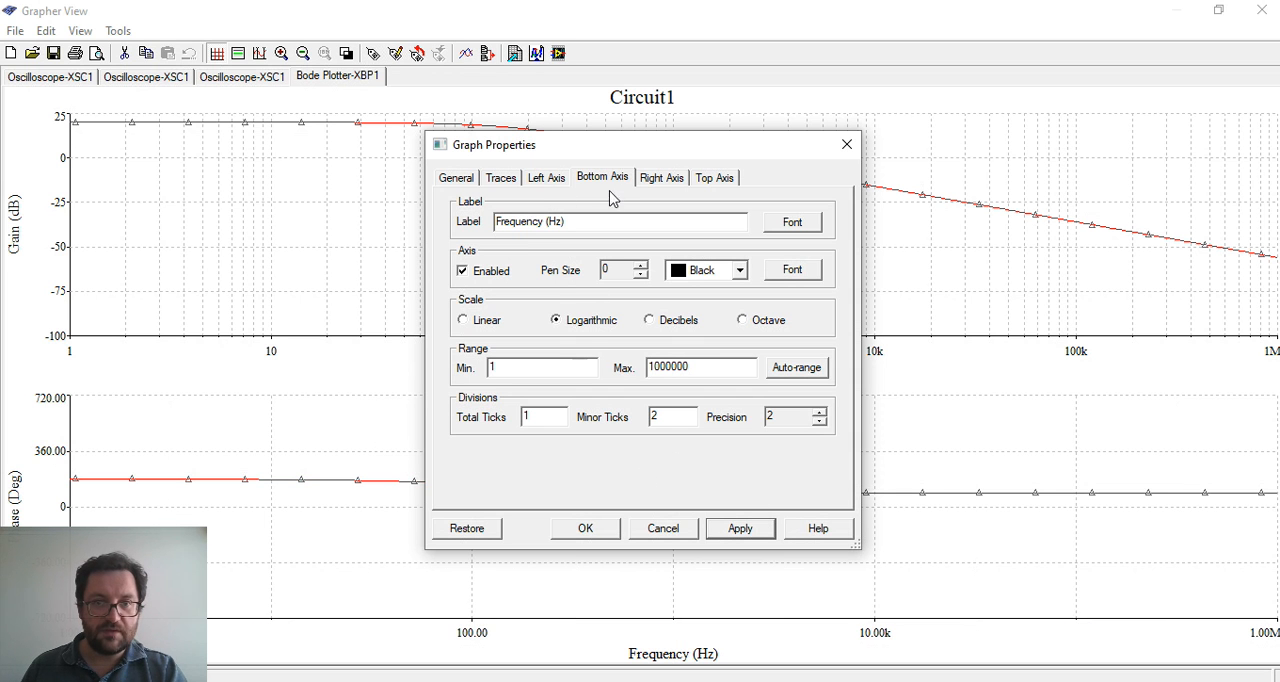
# Auto-range the phase graph's left axis, apply it, and move the properties dialog aside to uncover the curve
pyautogui.click(545, 180)
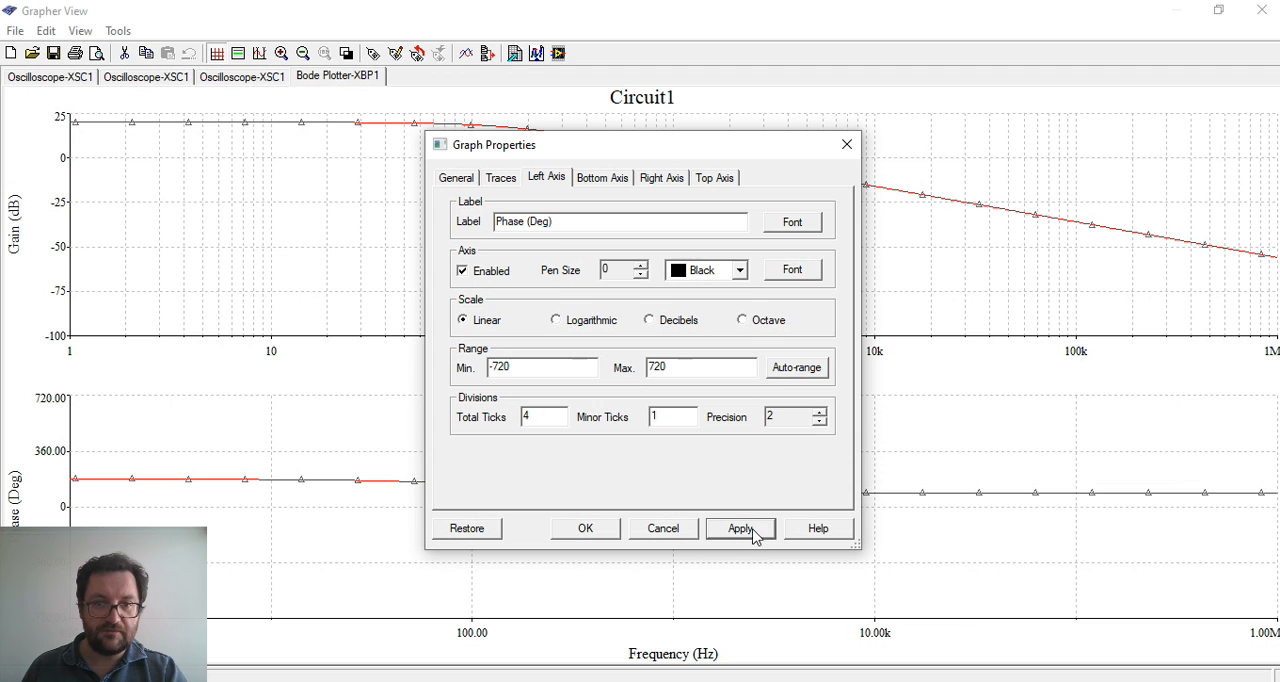
pyautogui.click(806, 370)
pyautogui.click(808, 372)
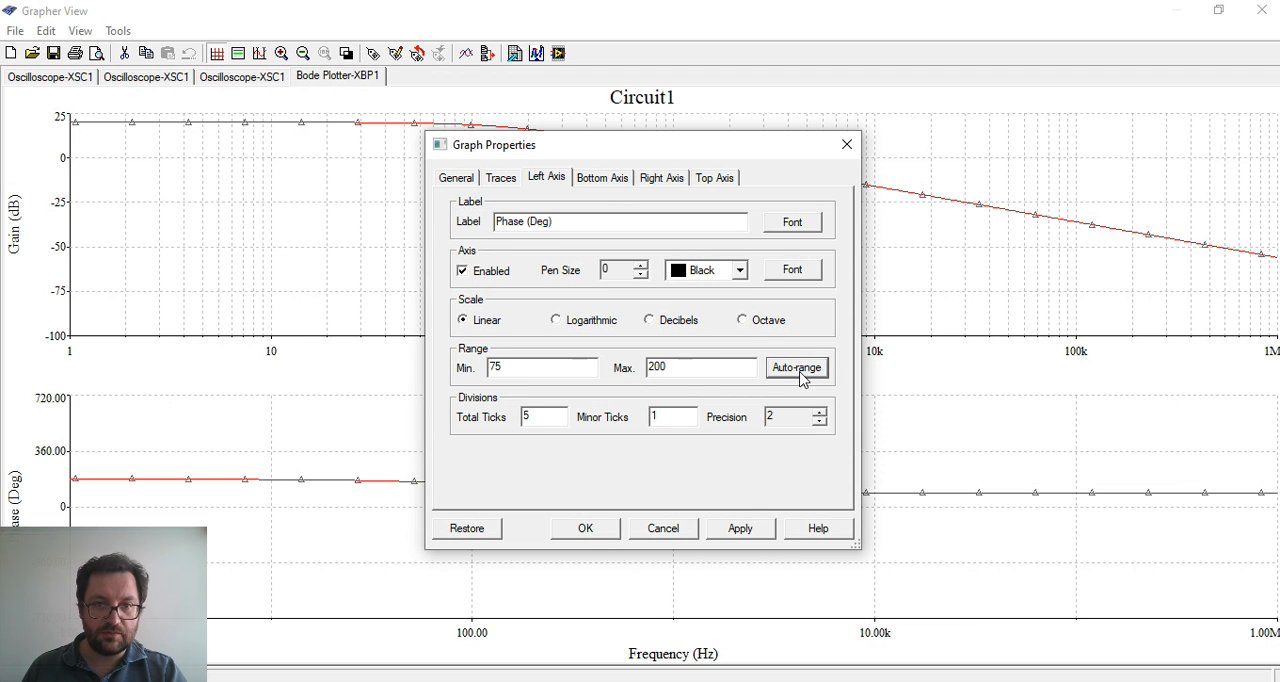
pyautogui.click(766, 531)
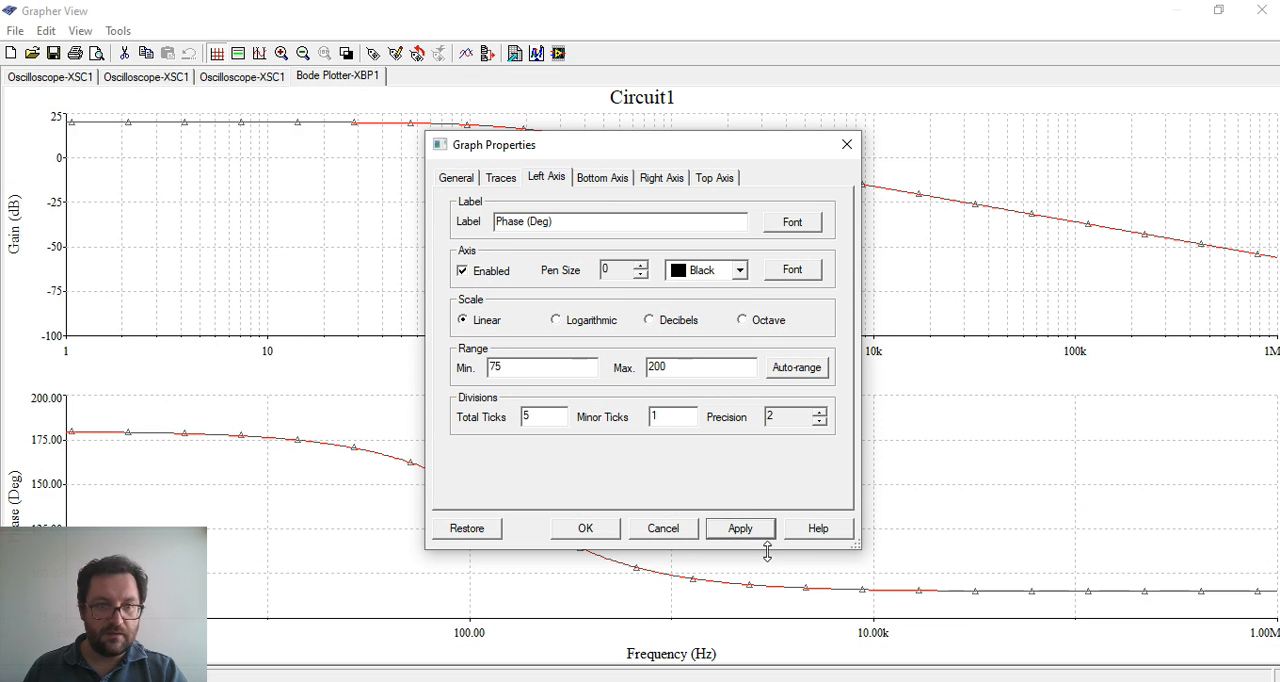
pyautogui.moveTo(649, 150); pyautogui.dragTo(935, 95)
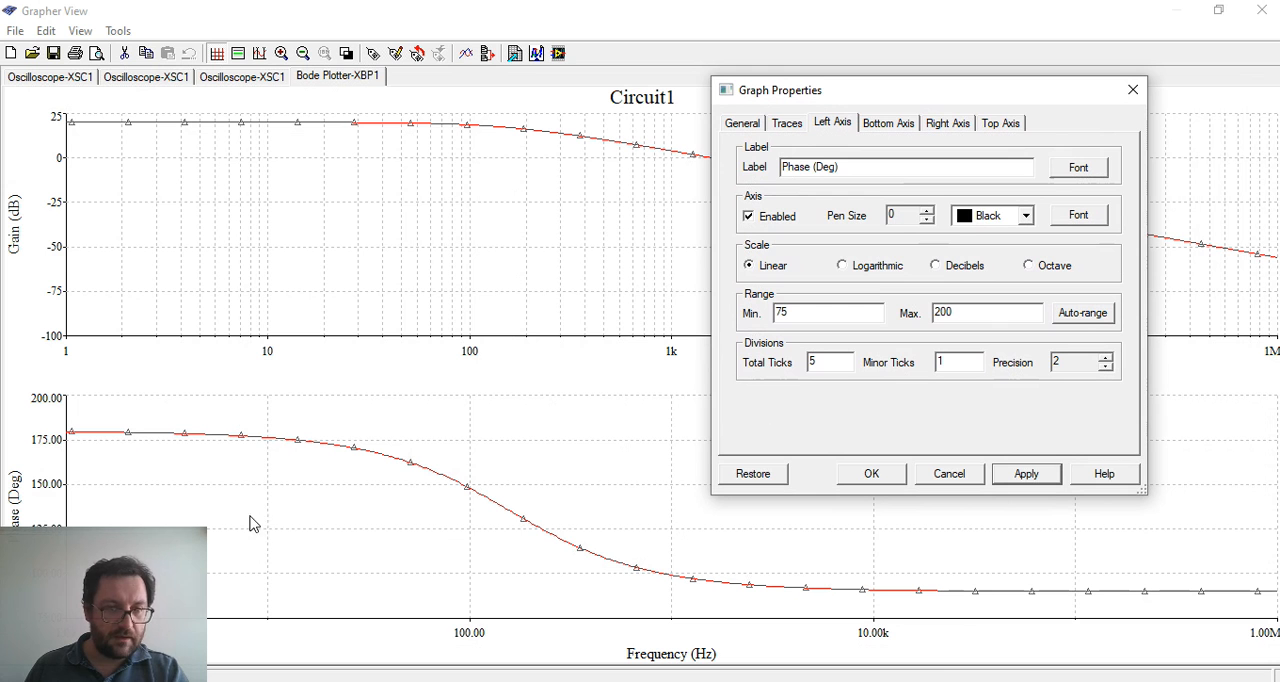
# Set the precision to 0 for both the left and bottom axes of the phase graph, applying each change
pyautogui.click(1105, 367)
pyautogui.click(1105, 367)
pyautogui.click(1042, 480)
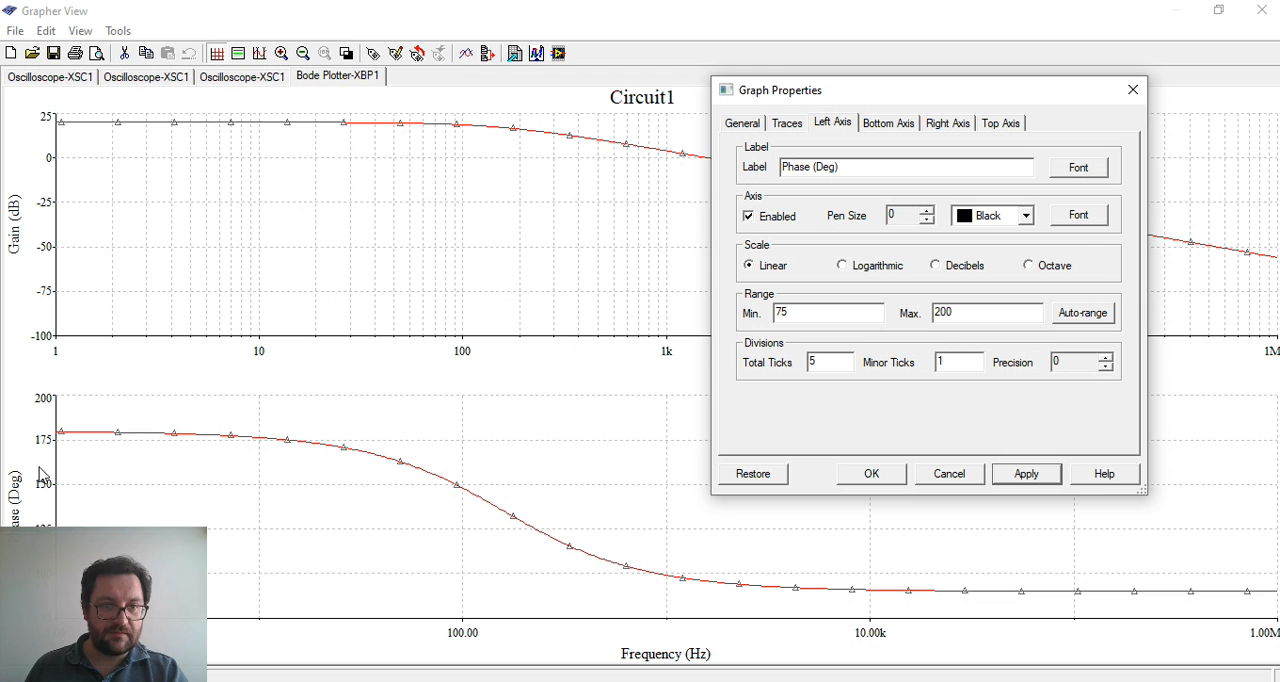
pyautogui.click(886, 124)
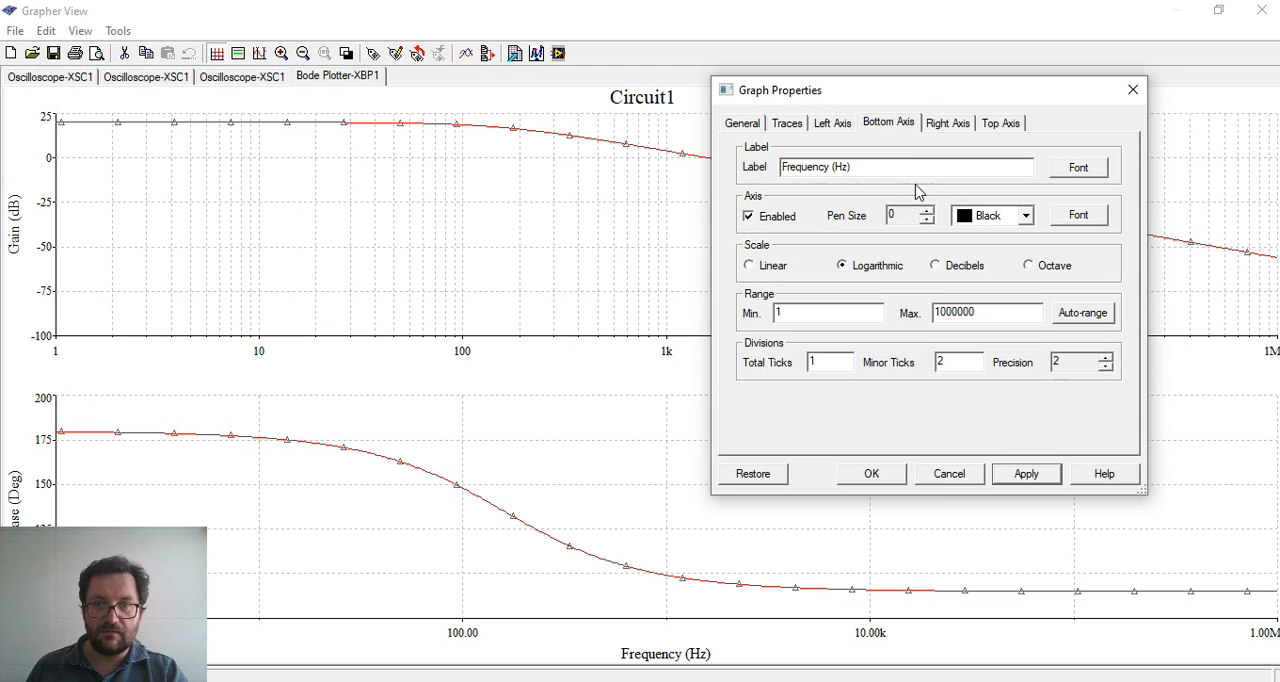
pyautogui.click(1106, 367)
pyautogui.click(1038, 480)
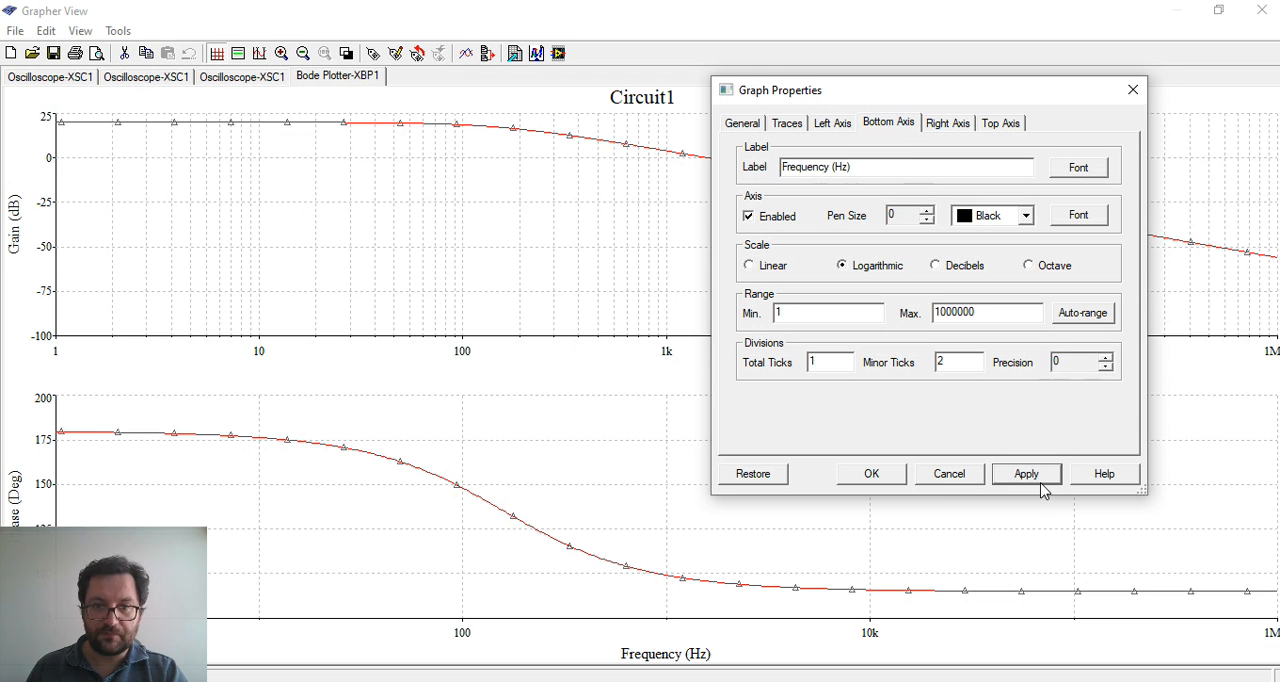
# Set the phase graph's bottom axis minor ticks to 1 and apply the change
pyautogui.doubleClick(952, 362)
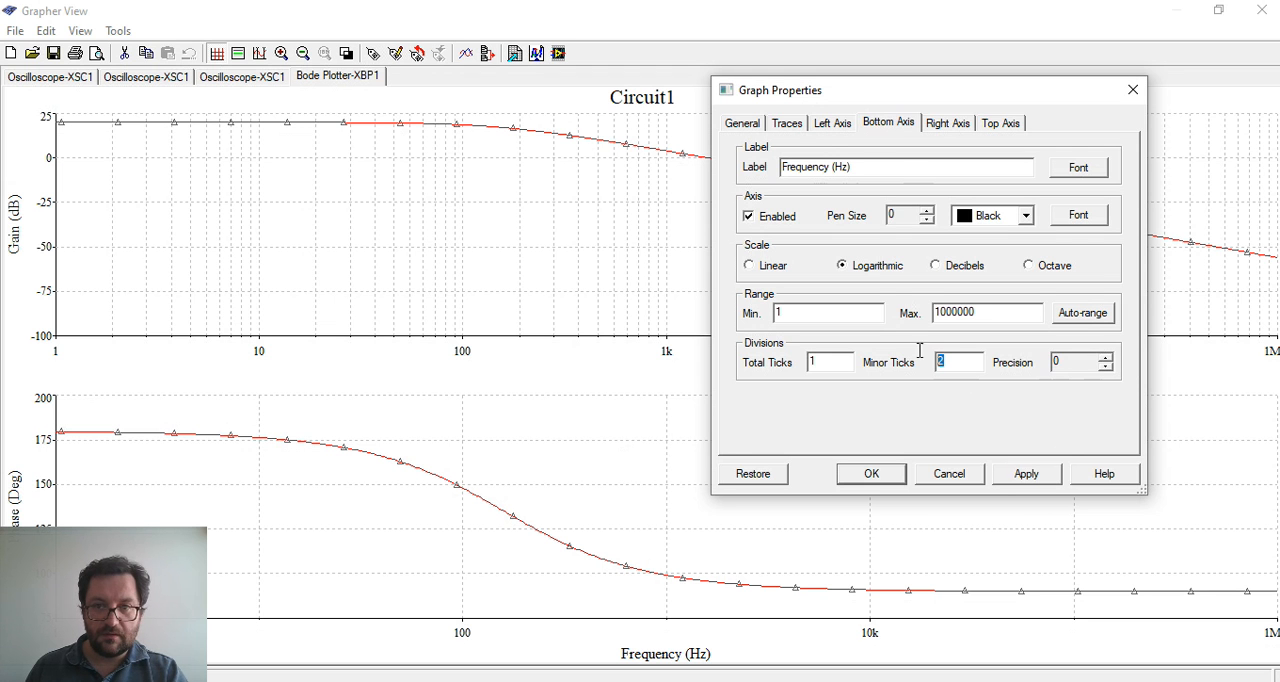
pyautogui.write('1')
pyautogui.click(1028, 476)
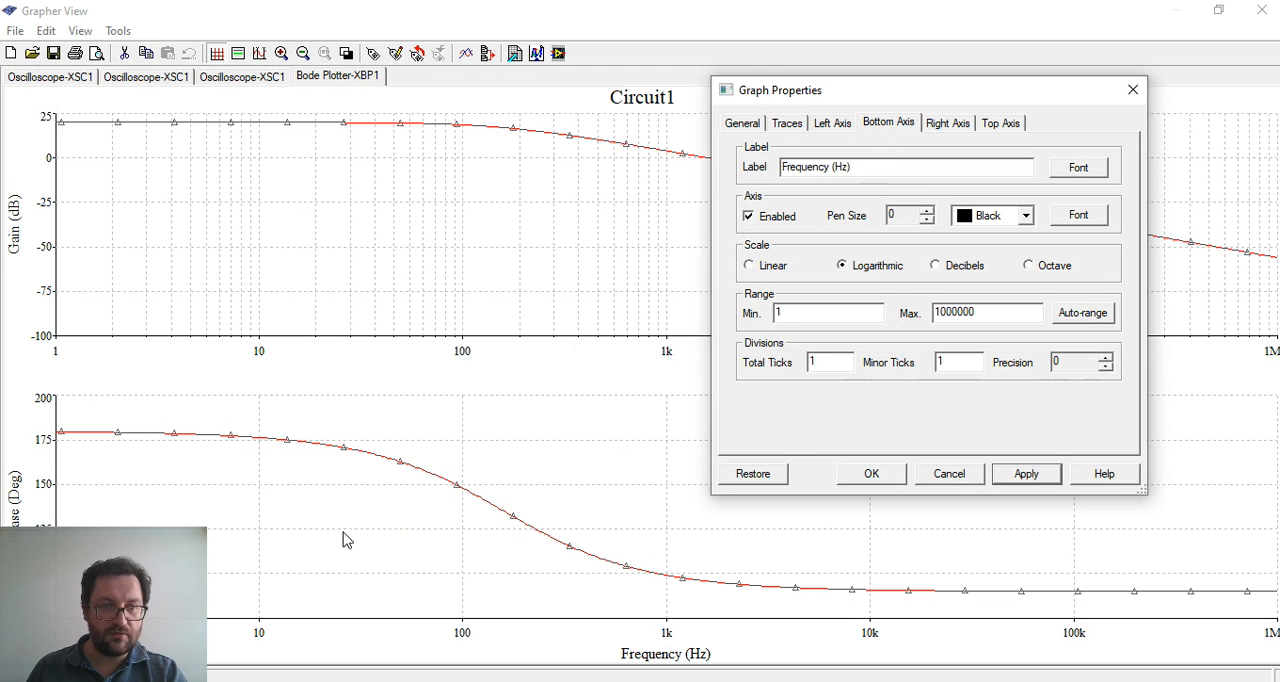
# Set the phase graph's left axis range from 0 to 360 and apply it
pyautogui.click(829, 124)
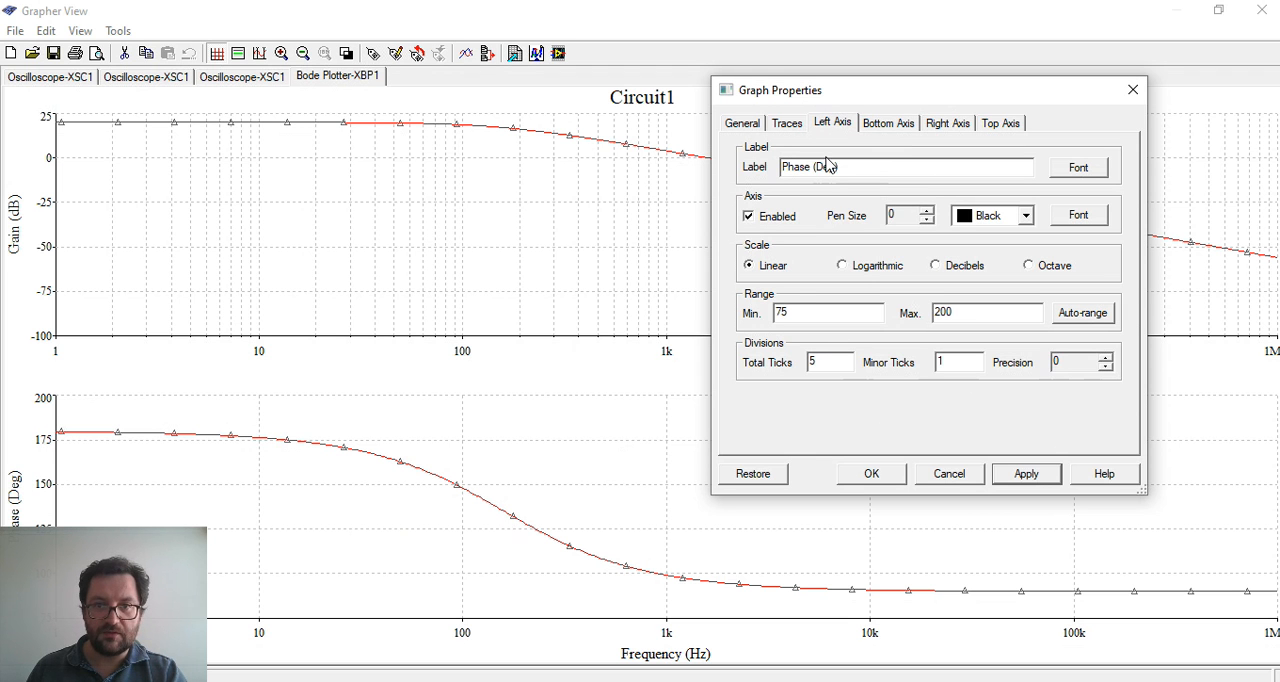
pyautogui.doubleClick(815, 313)
pyautogui.write('0')
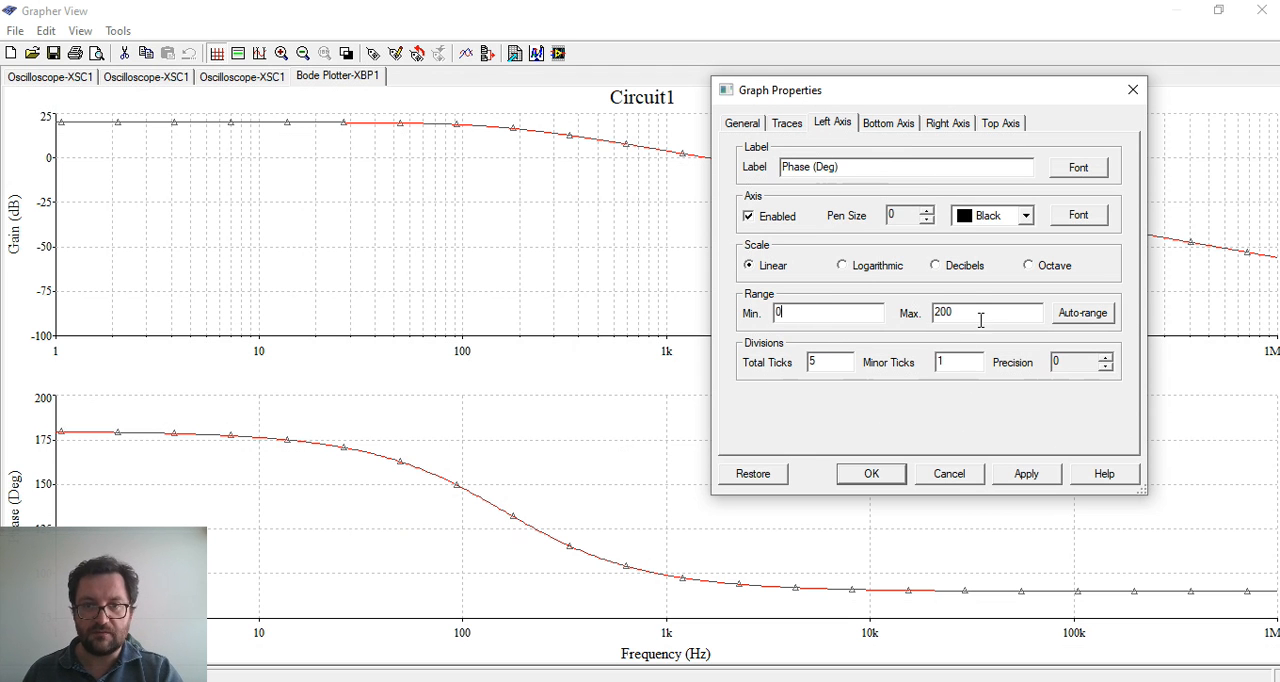
pyautogui.doubleClick(968, 322)
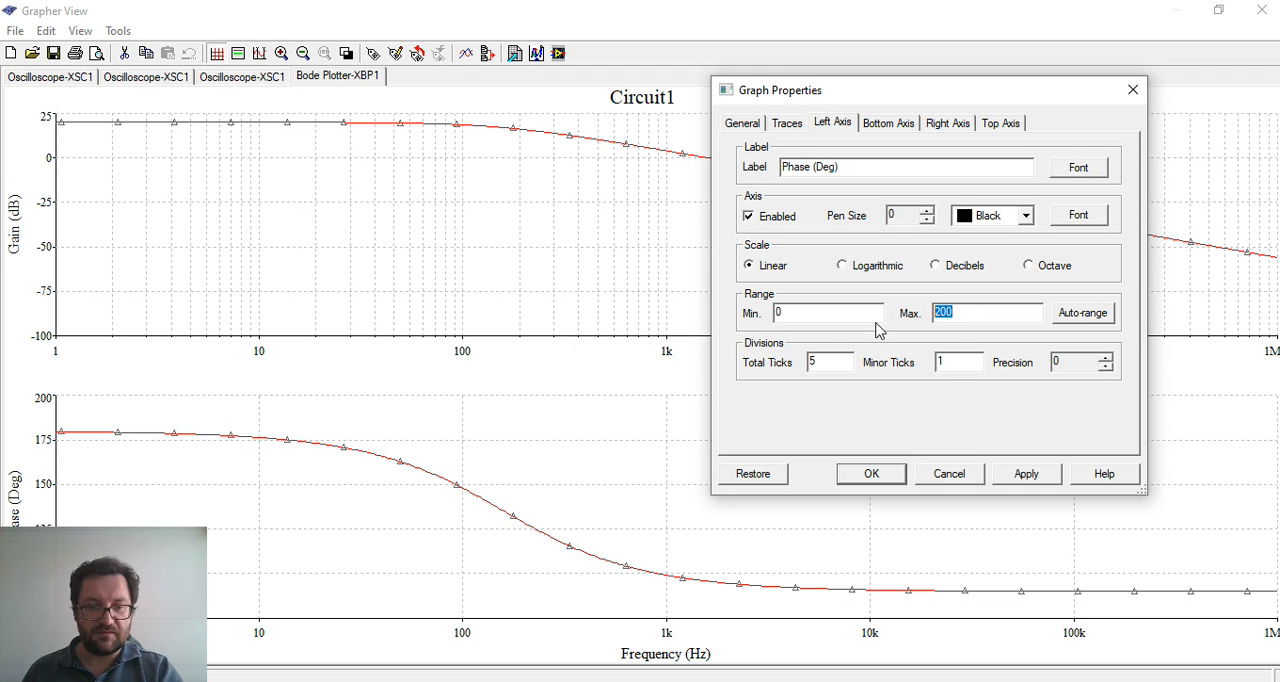
pyautogui.write('360')
pyautogui.click(1030, 477)
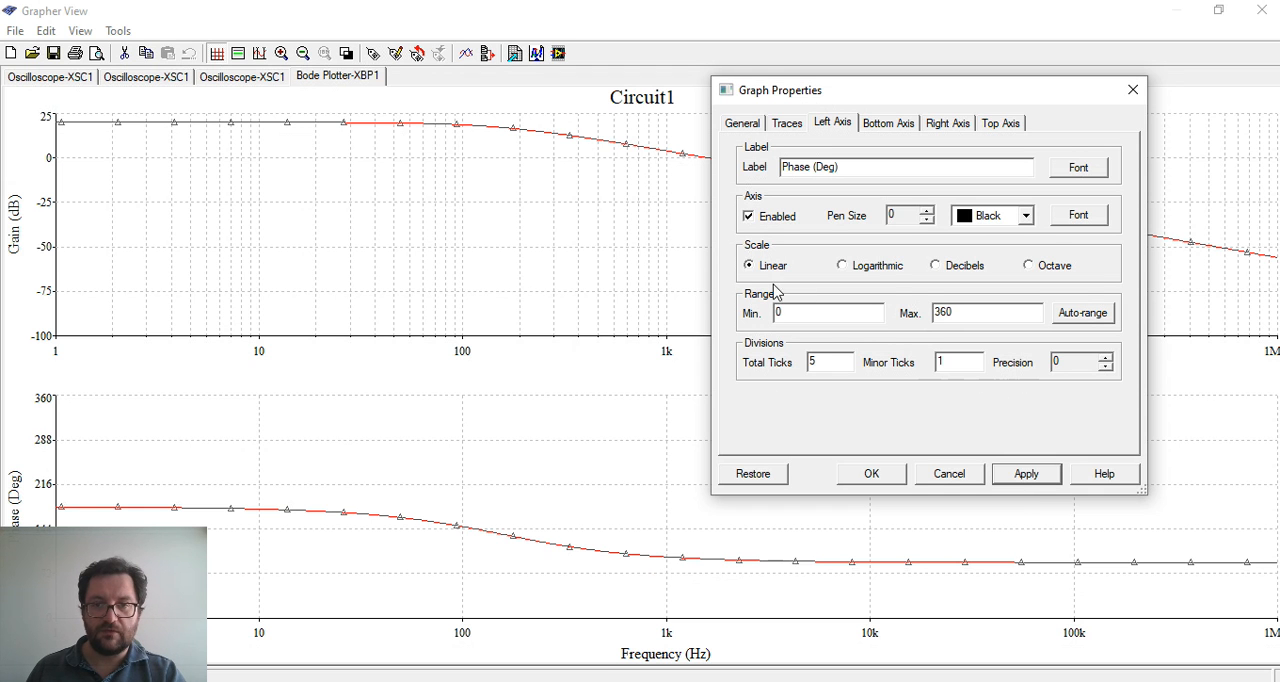
# Set the phase graph's left axis range to a minimum of 180 and a maximum of 90, and apply it
pyautogui.doubleClick(988, 314)
pyautogui.doubleClick(868, 311)
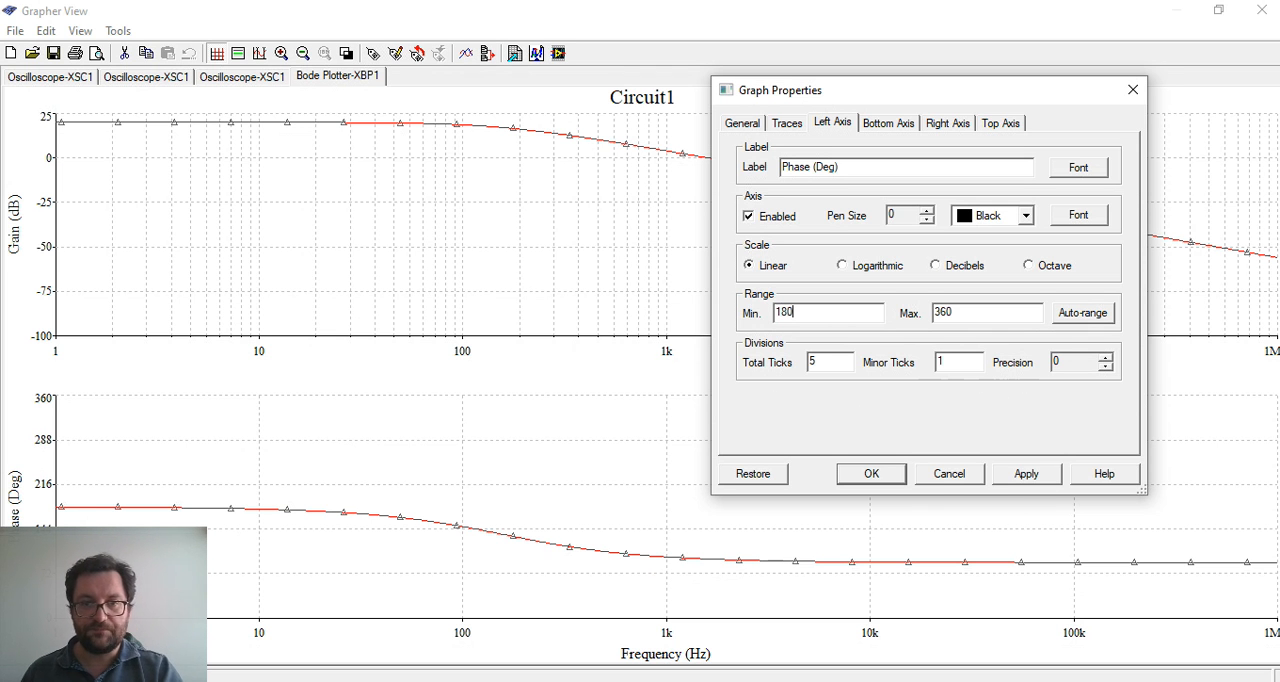
pyautogui.doubleClick(984, 314)
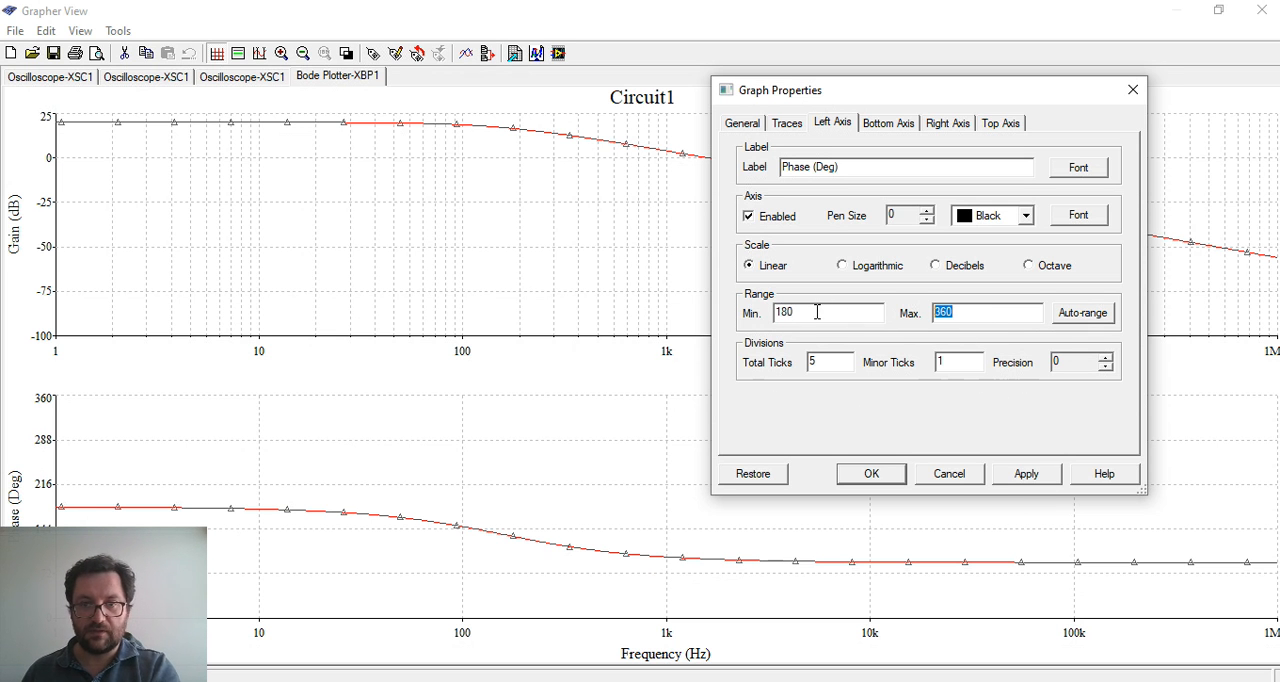
pyautogui.write('90')
pyautogui.click(1050, 478)
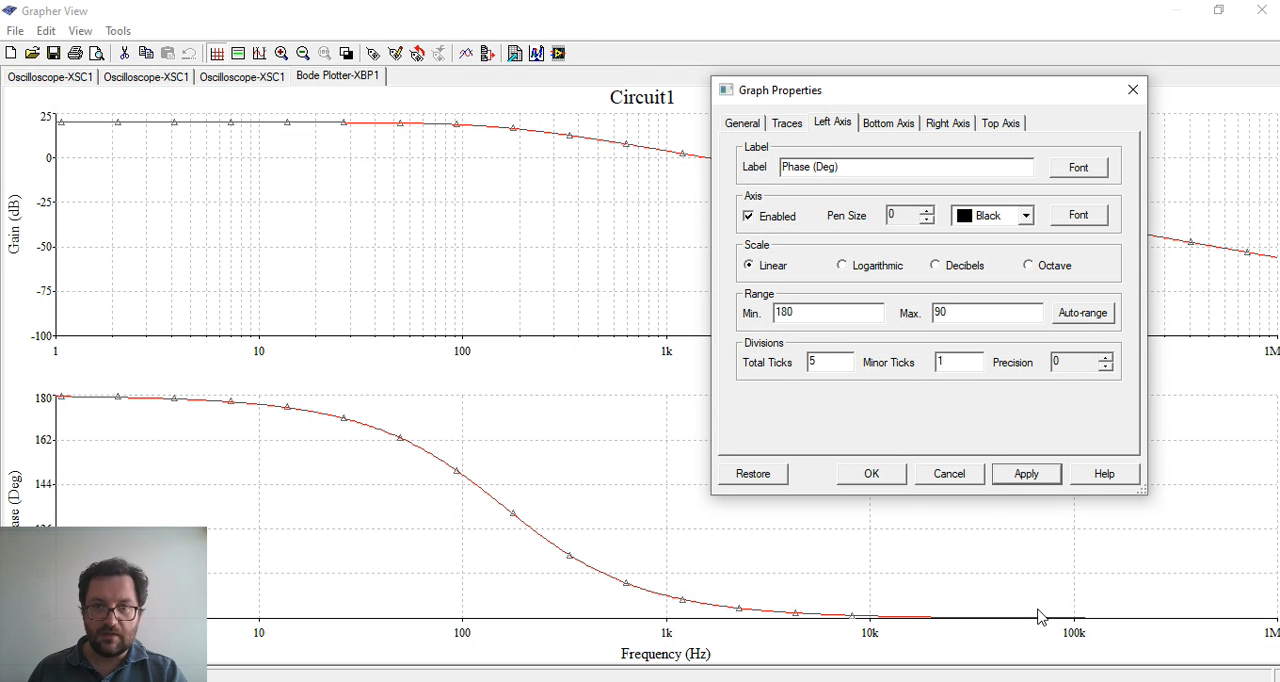
# Set the phase graph's left axis range to a minimum of 200 and a maximum of 70, apply it, and confirm the graph properties
pyautogui.doubleClick(806, 312)
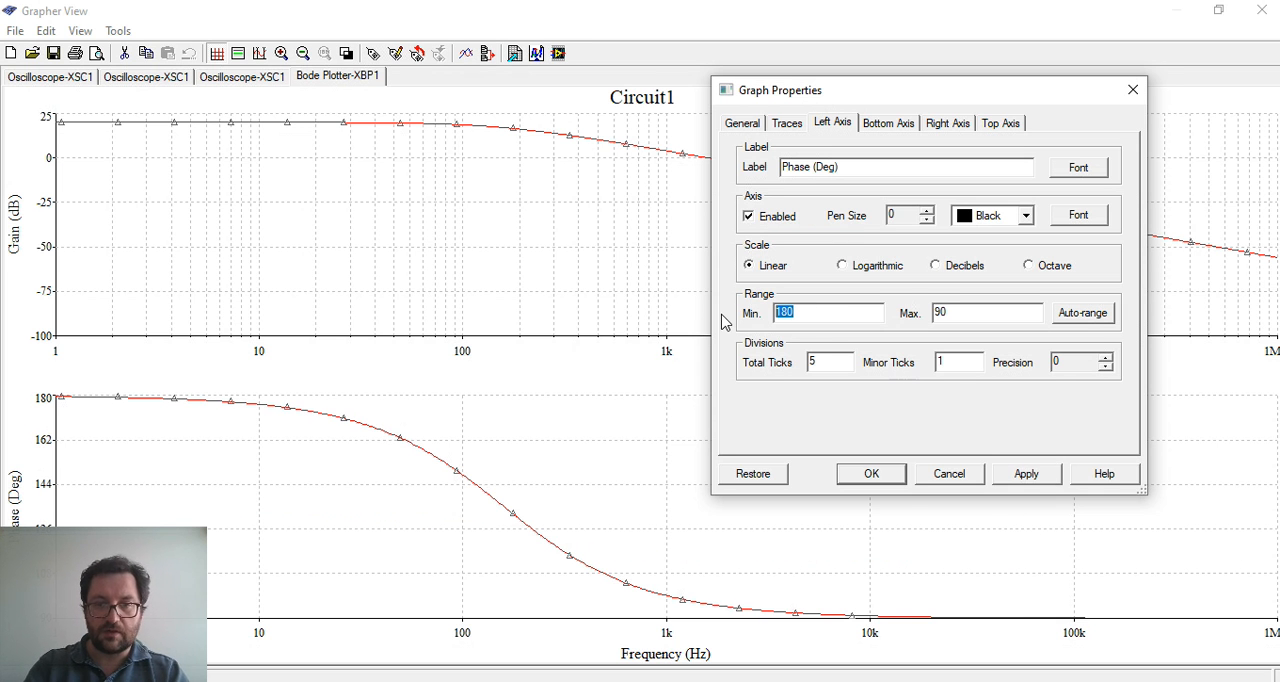
pyautogui.write('200')
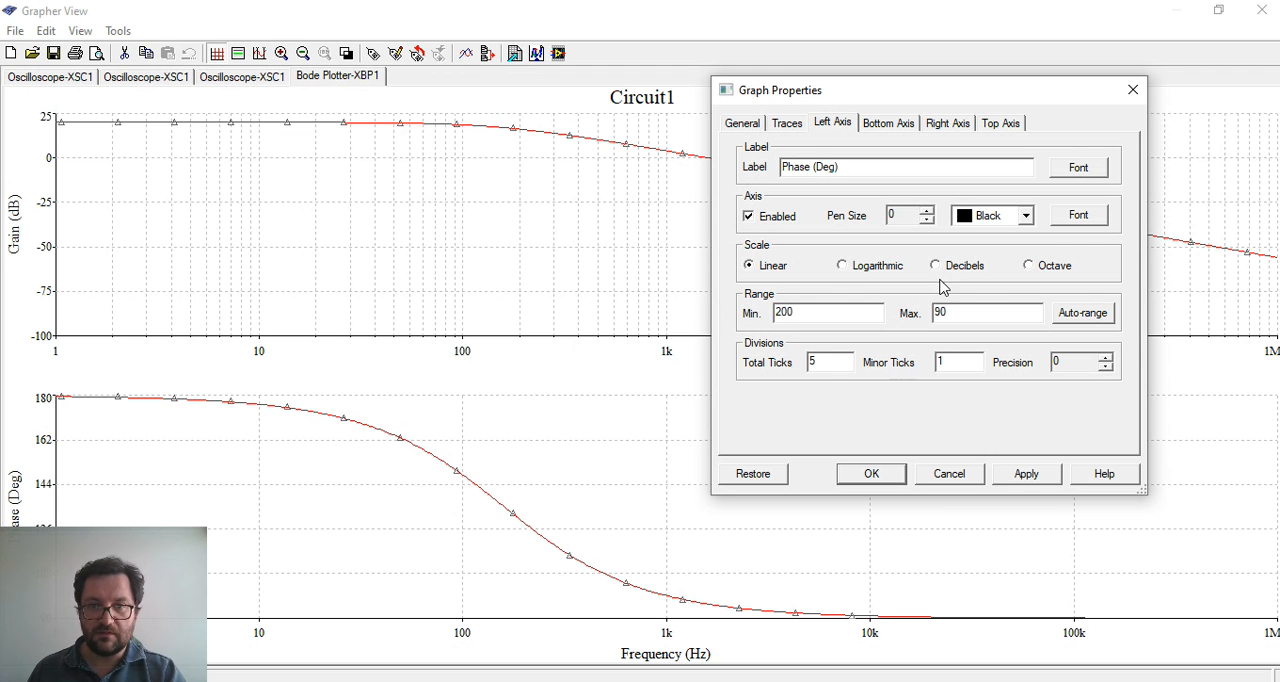
pyautogui.doubleClick(968, 313)
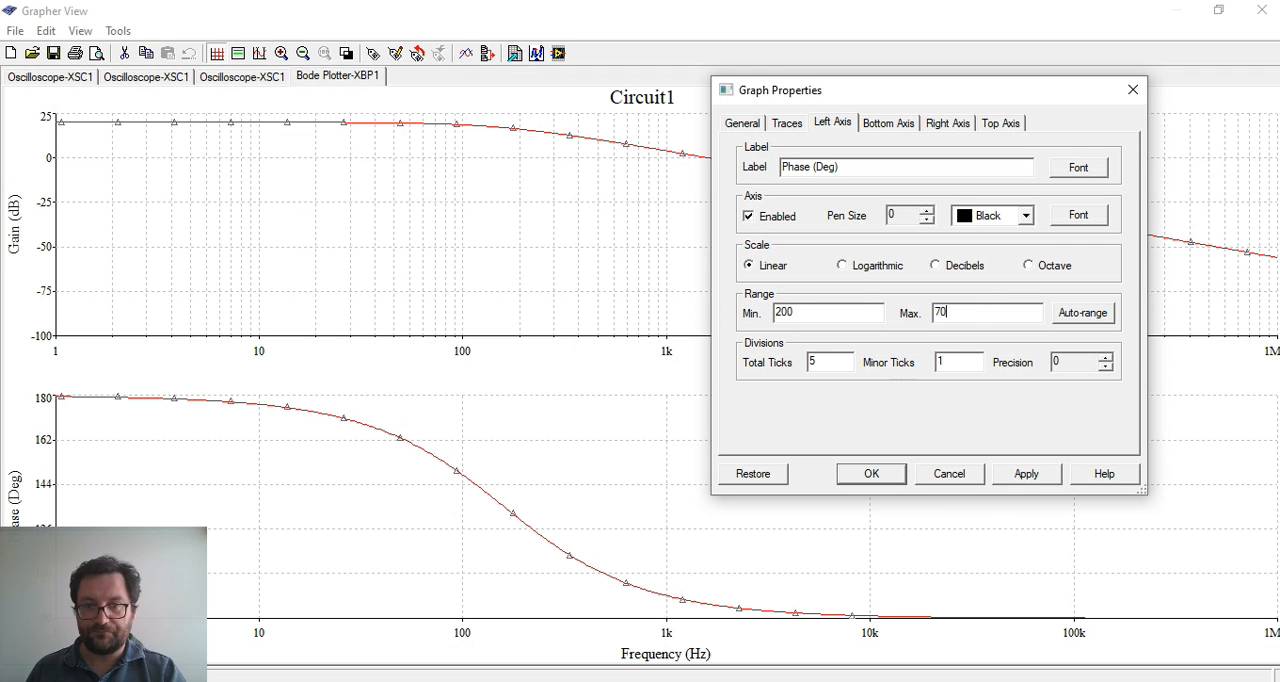
pyautogui.click(1050, 476)
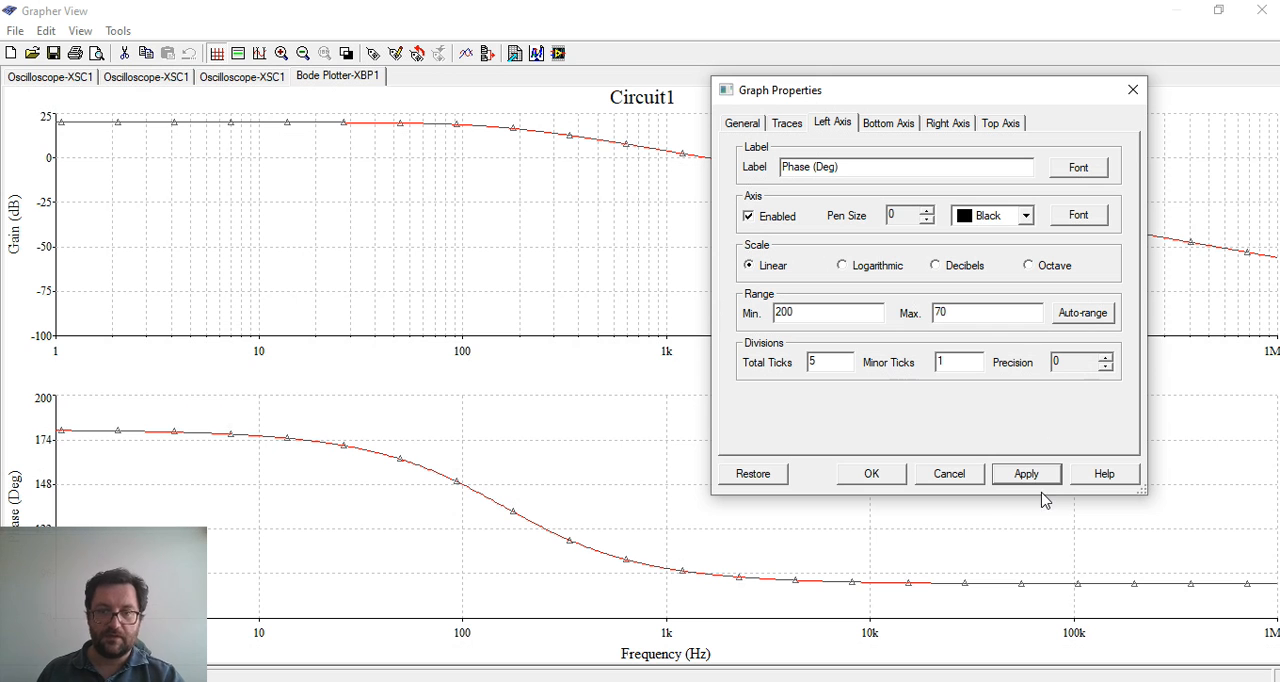
pyautogui.click(878, 476)
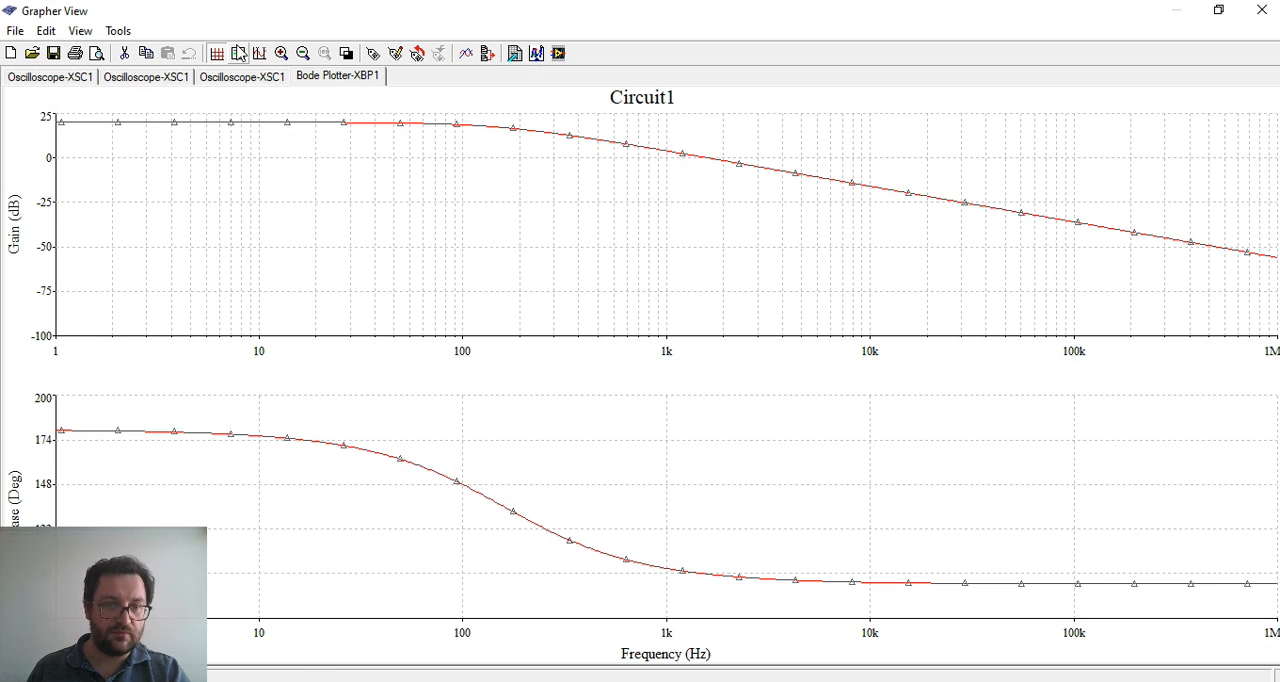
# Show the phase graph's cursors, place one where the phase is about 135 degrees to read its frequency, and close the cursor readout
pyautogui.click(259, 53)
pyautogui.moveTo(185, 428); pyautogui.dragTo(1108, 319)
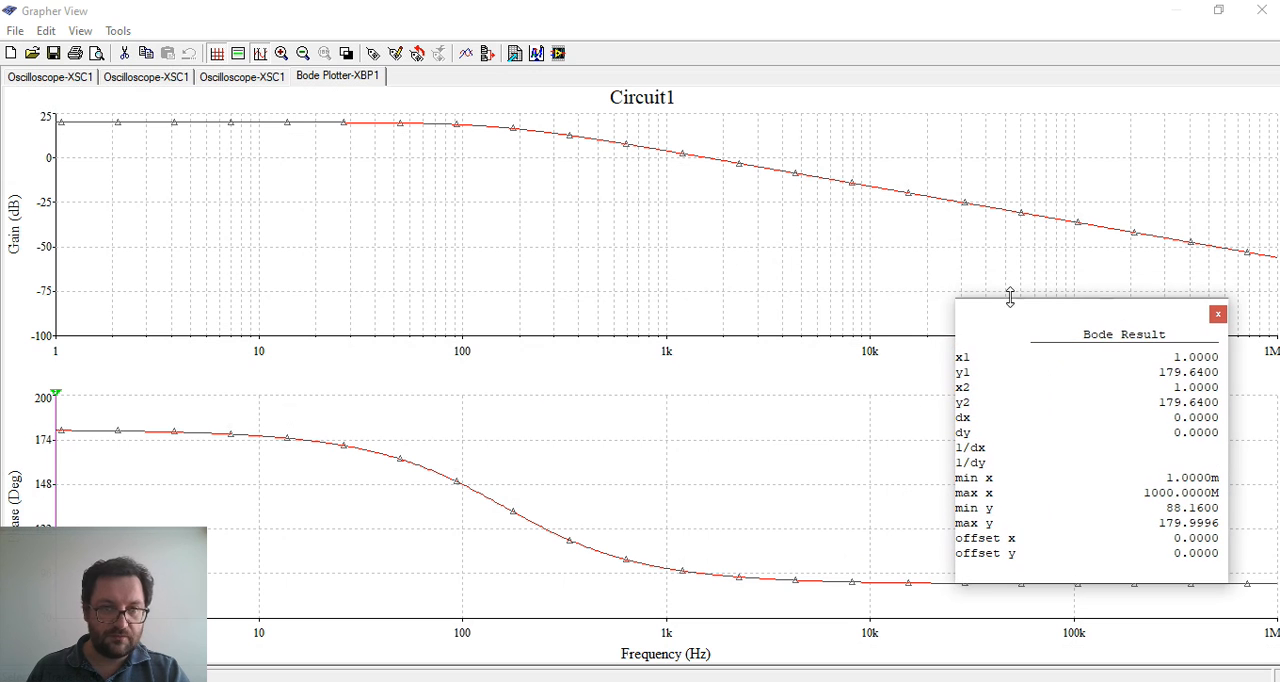
pyautogui.moveTo(47, 398); pyautogui.dragTo(516, 460)
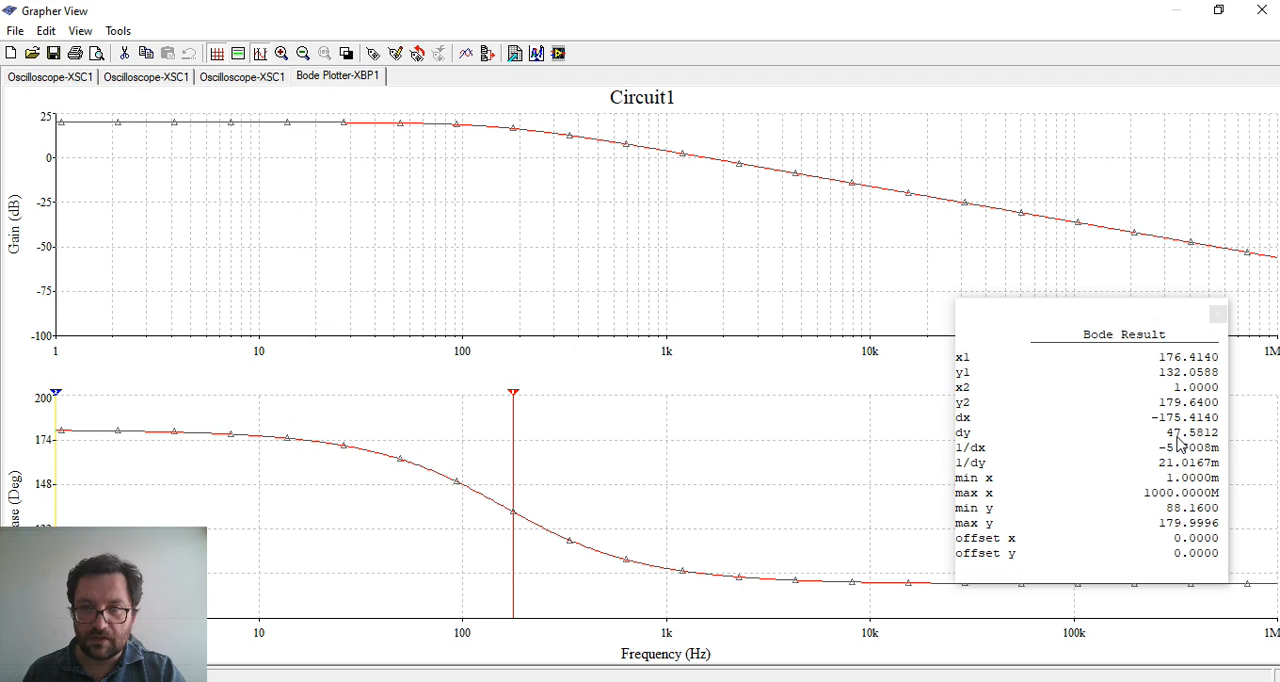
pyautogui.click(1199, 390)
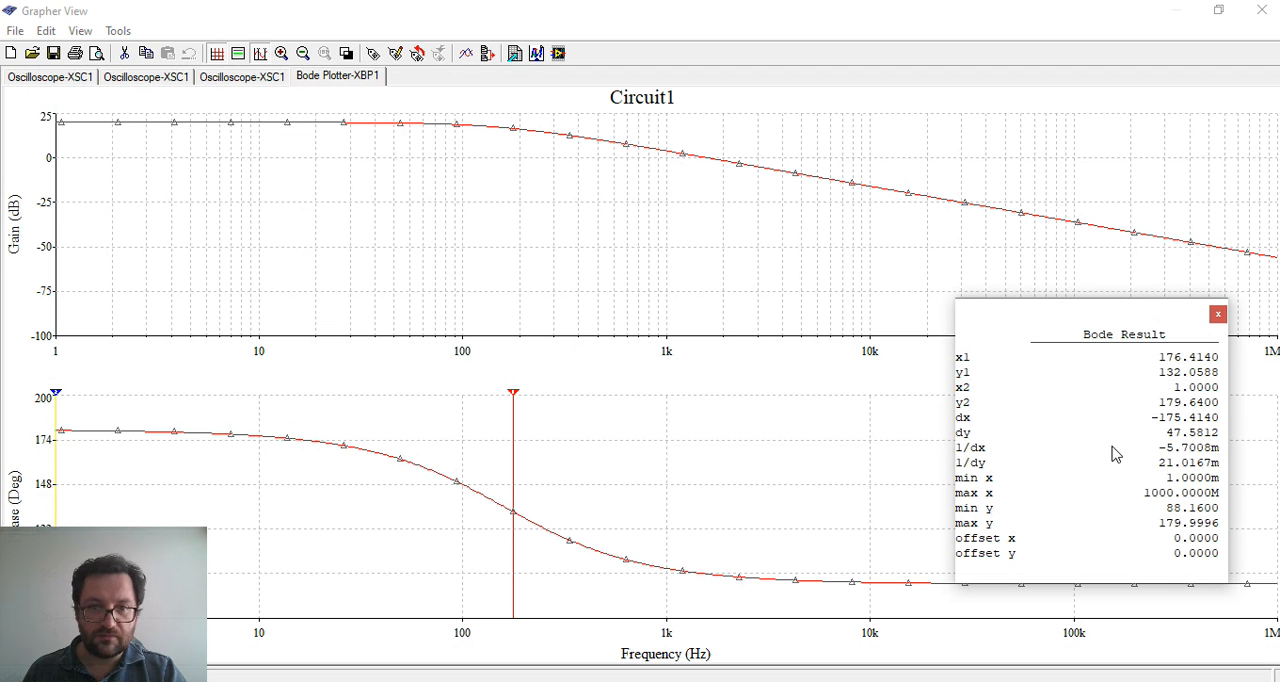
pyautogui.moveTo(515, 395); pyautogui.dragTo(507, 400)
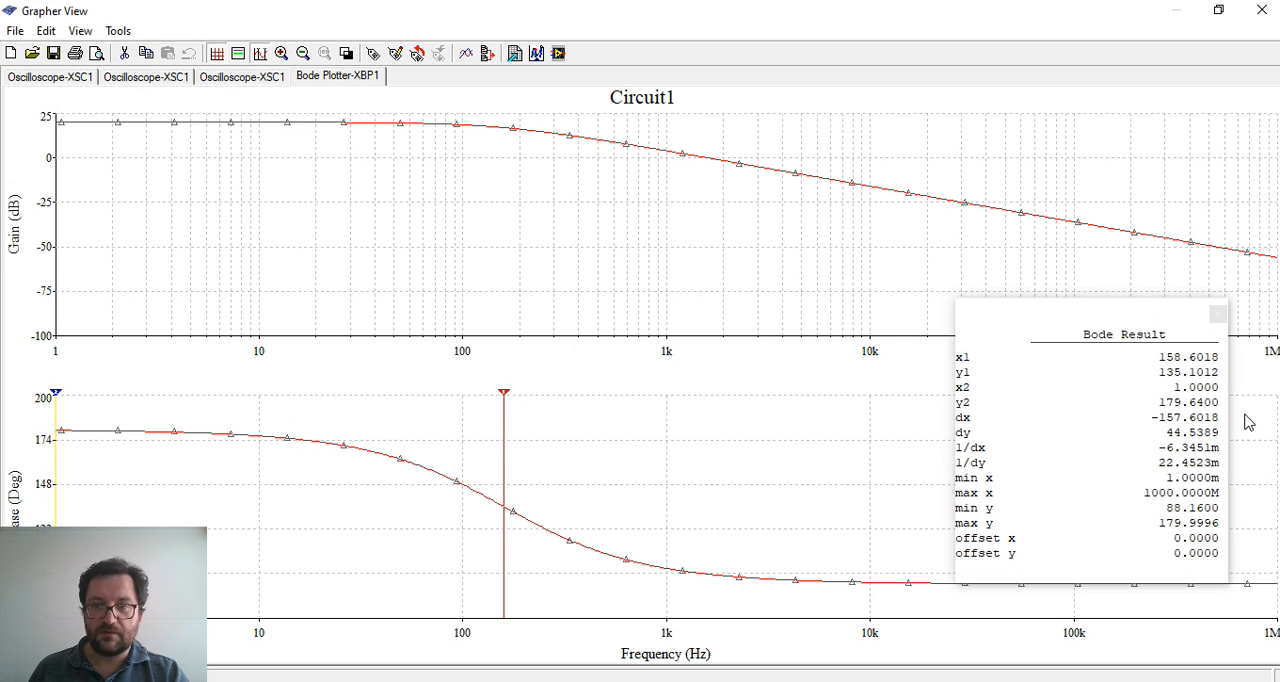
pyautogui.click(1218, 316)
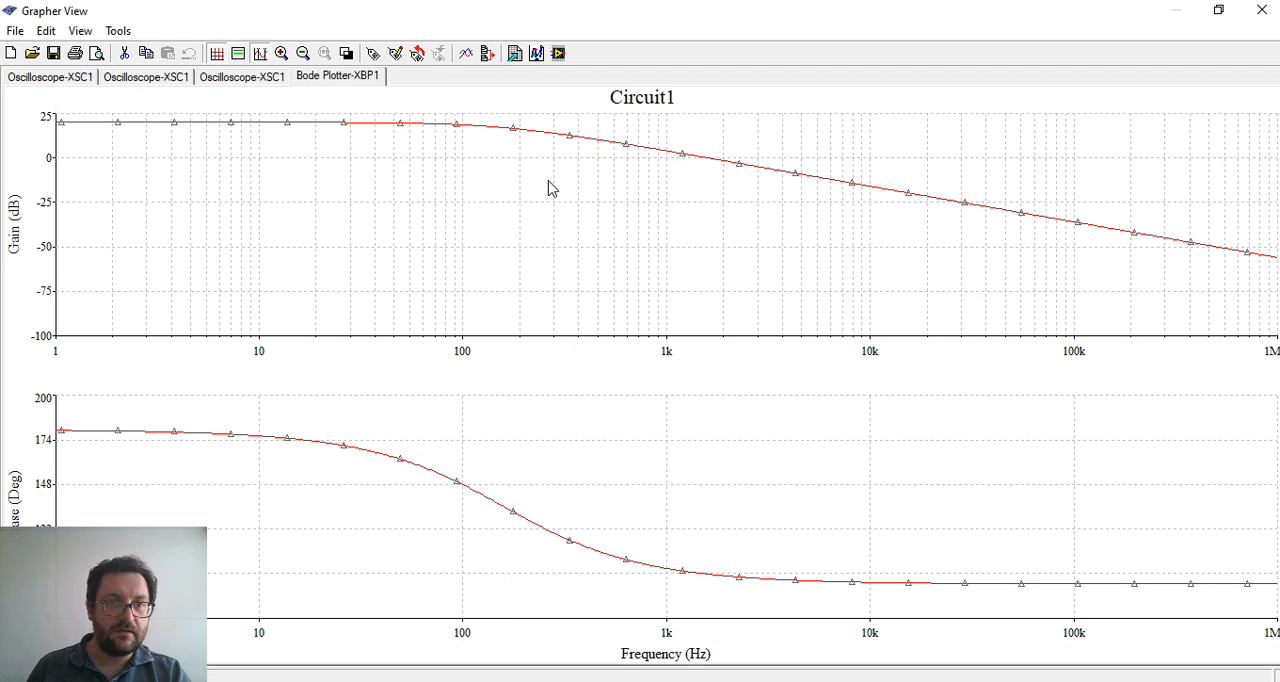
# Show the cursors on the gain graph, move one to about 211 Hz, and shift the cursor readout clear of the curve
pyautogui.click(259, 53)
pyautogui.moveTo(196, 141); pyautogui.dragTo(440, 207)
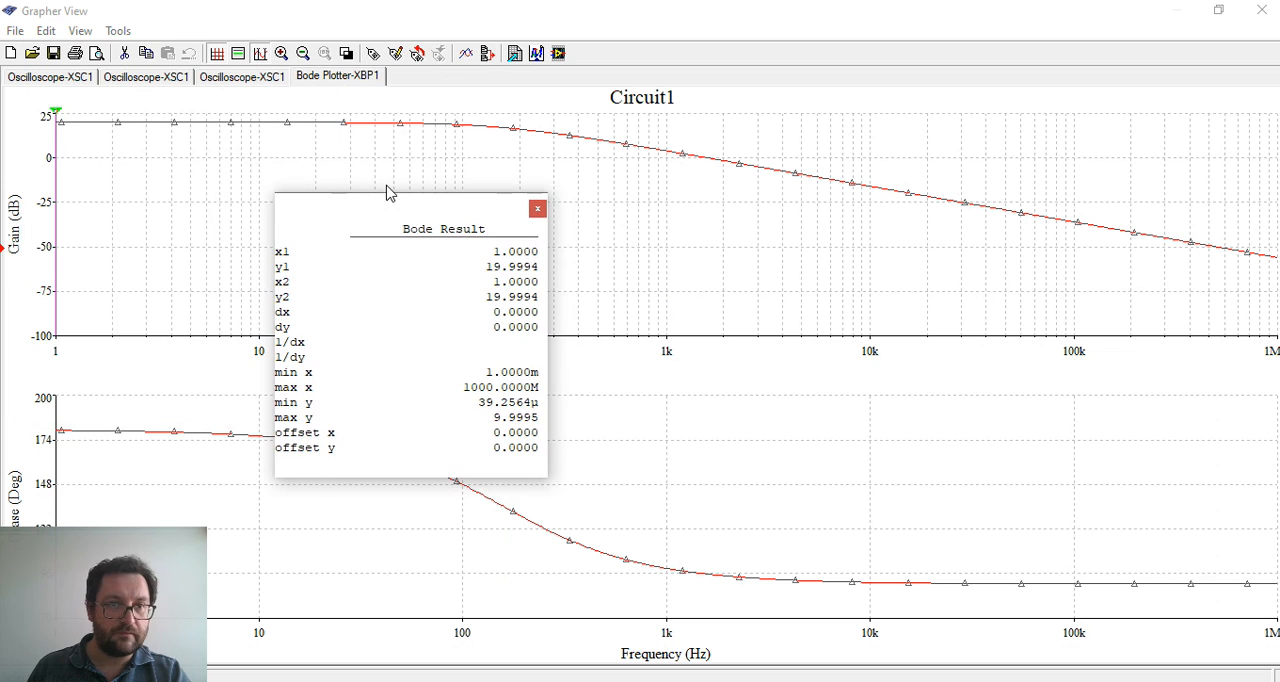
pyautogui.click(537, 208)
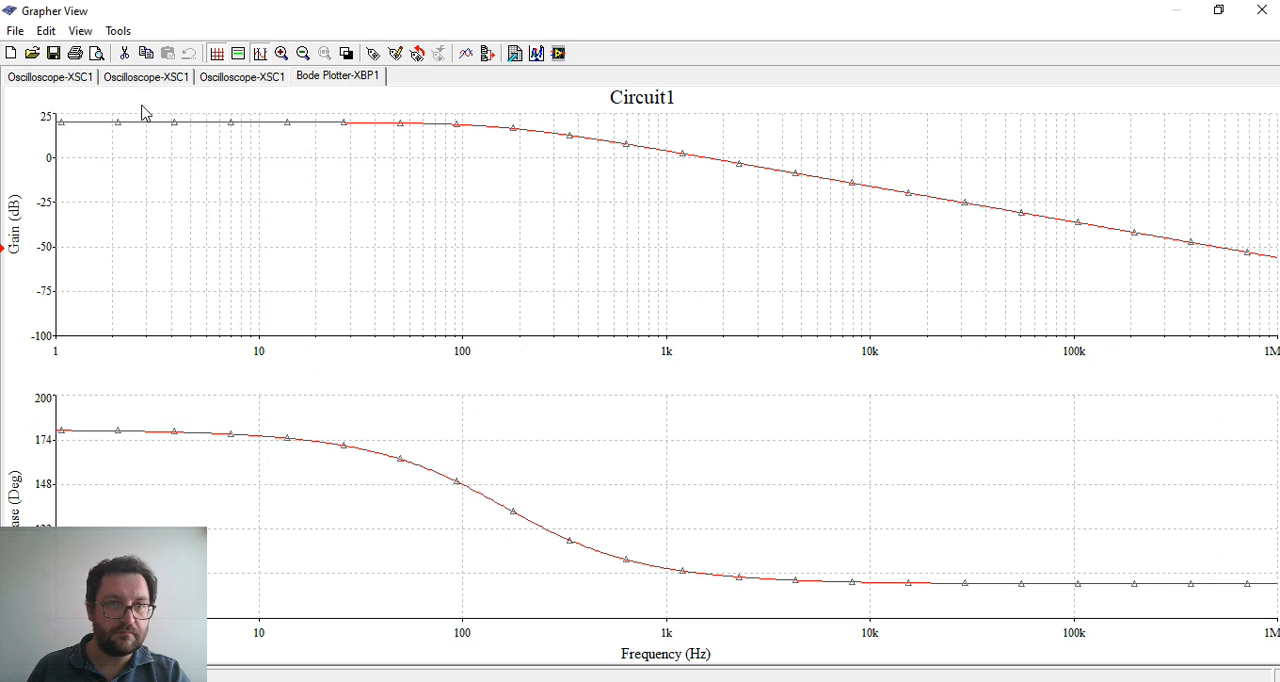
pyautogui.click(258, 53)
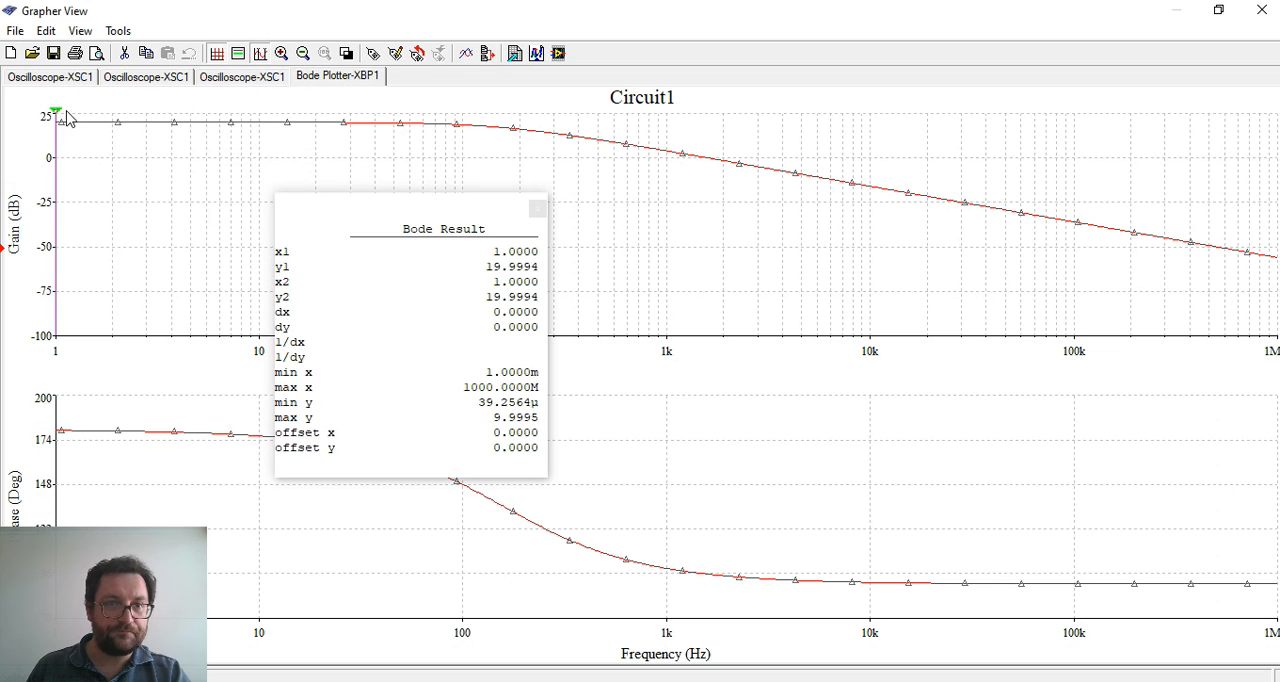
pyautogui.moveTo(58, 112); pyautogui.dragTo(533, 150)
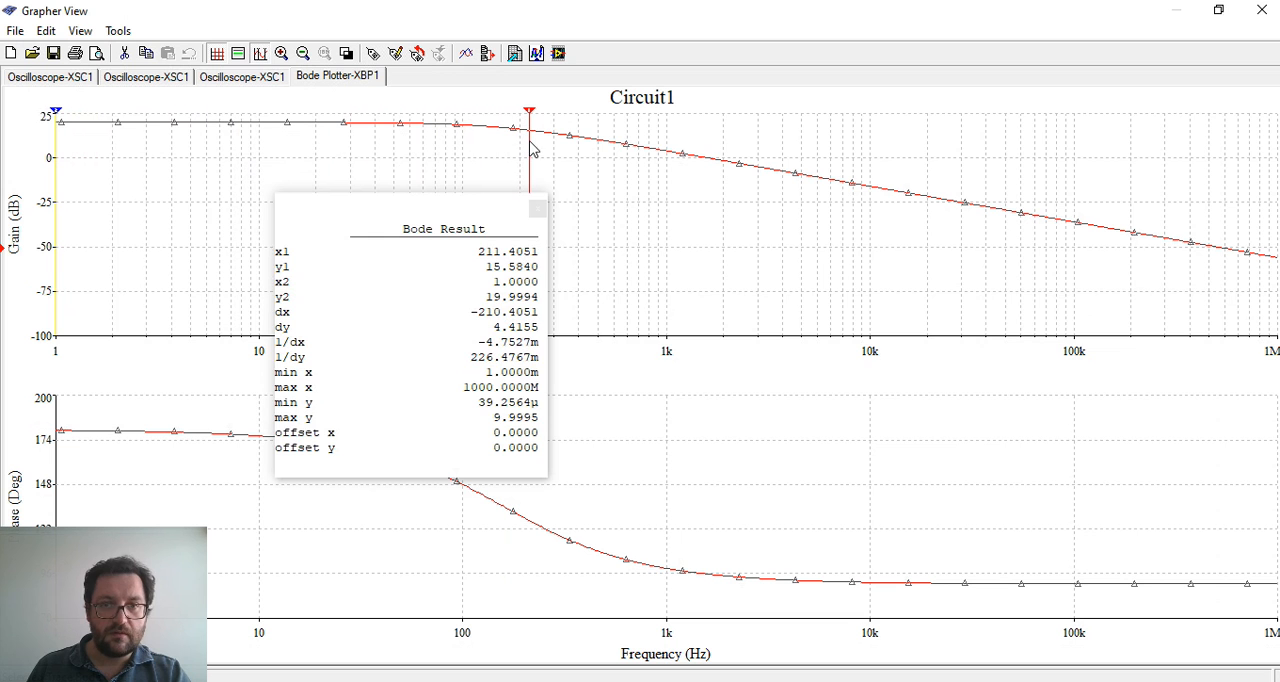
pyautogui.moveTo(448, 208); pyautogui.dragTo(1024, 137)
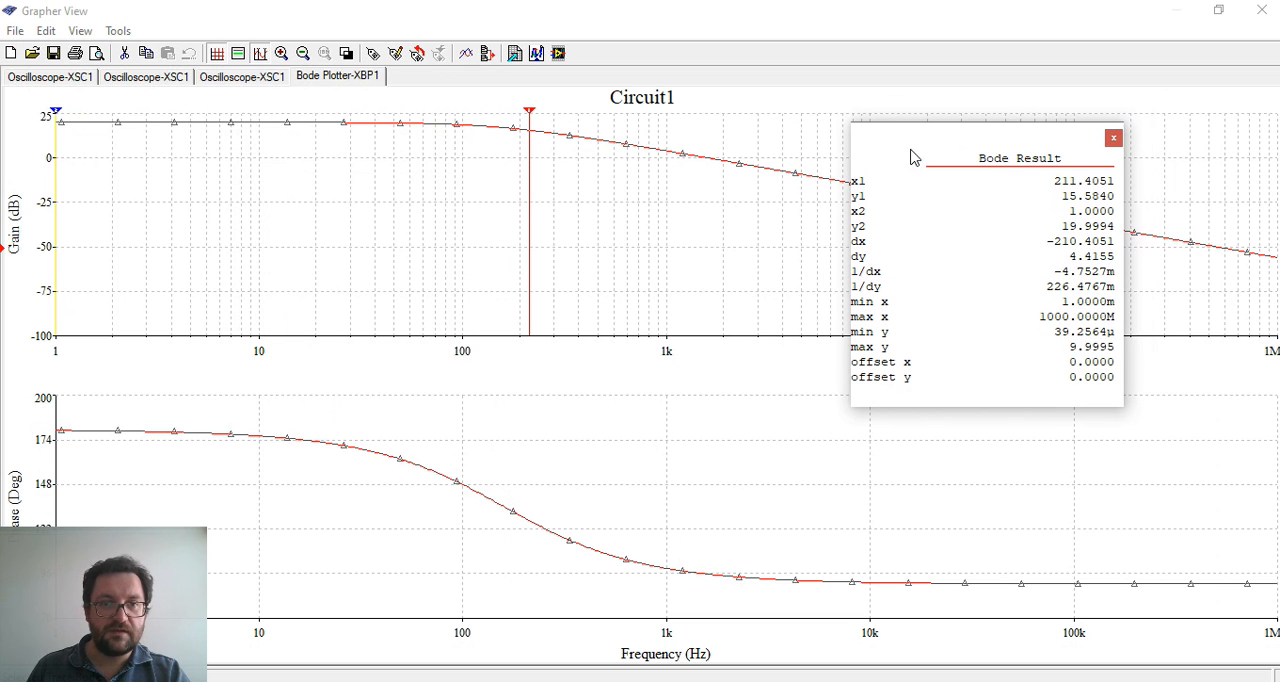
# Compare the gain at 1 Hz and about 158.6 Hz with the cursor, close the readout, and restore the Grapher window to a smaller size
pyautogui.moveTo(533, 118); pyautogui.dragTo(47, 106)
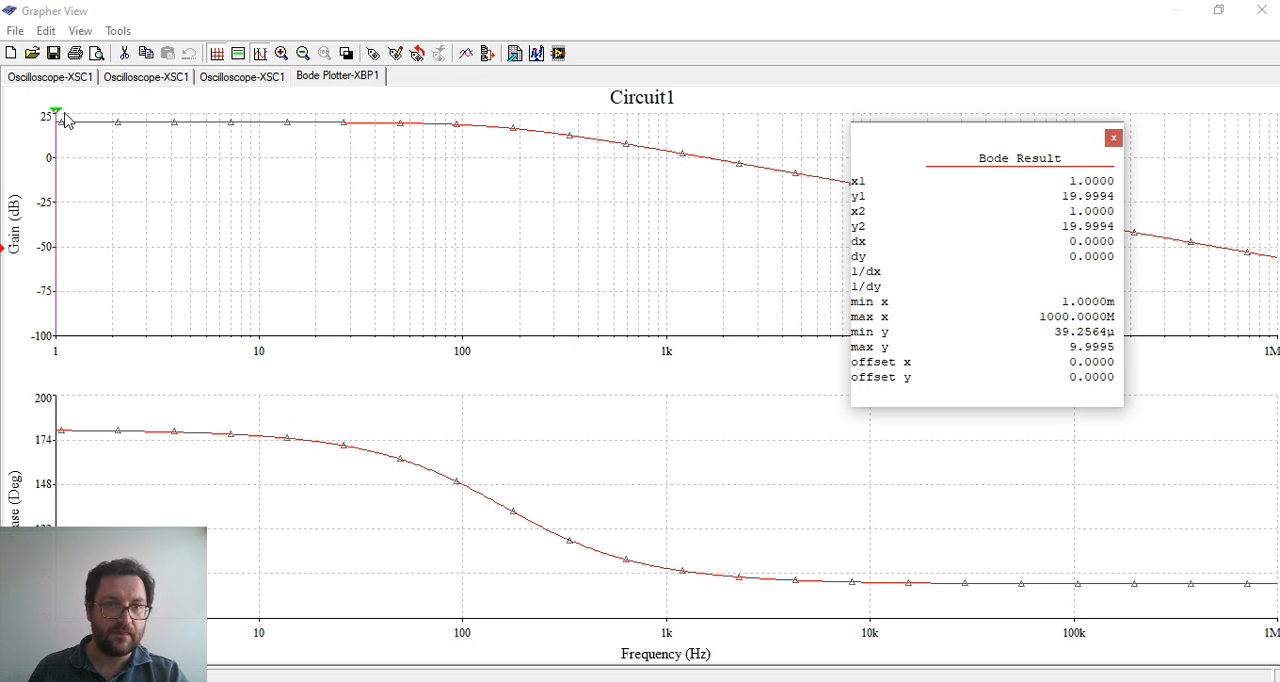
pyautogui.moveTo(58, 118); pyautogui.dragTo(505, 187)
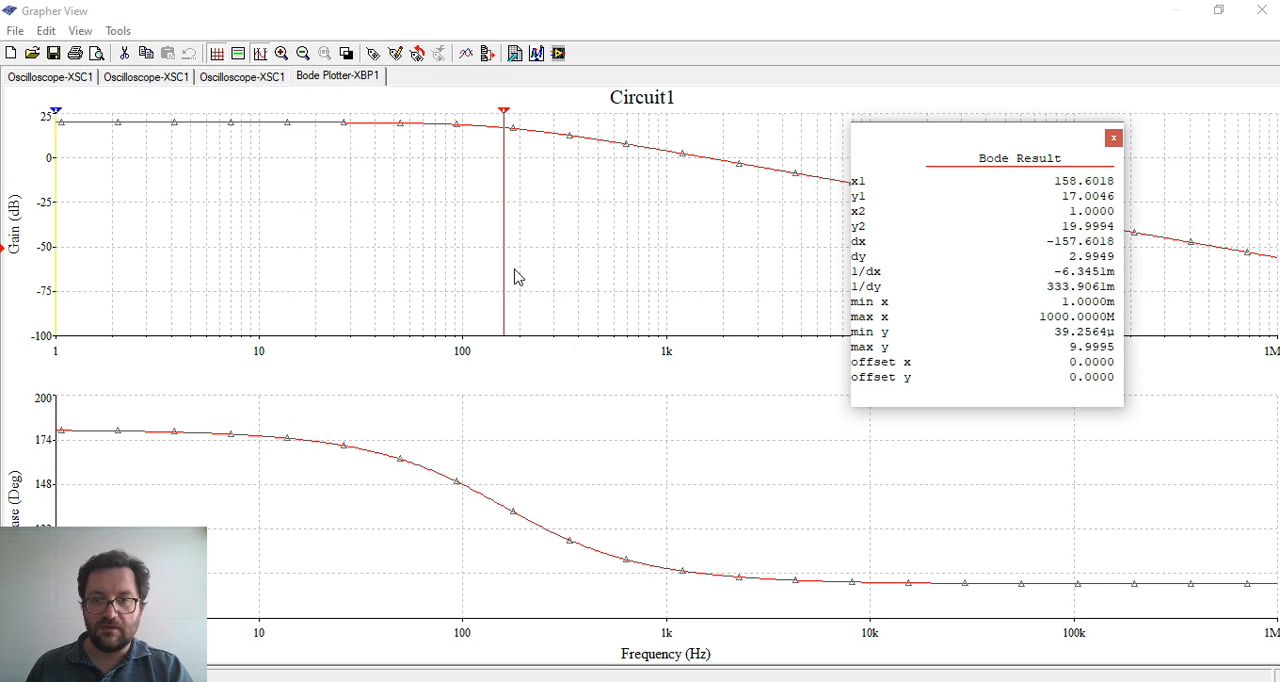
pyautogui.click(1113, 140)
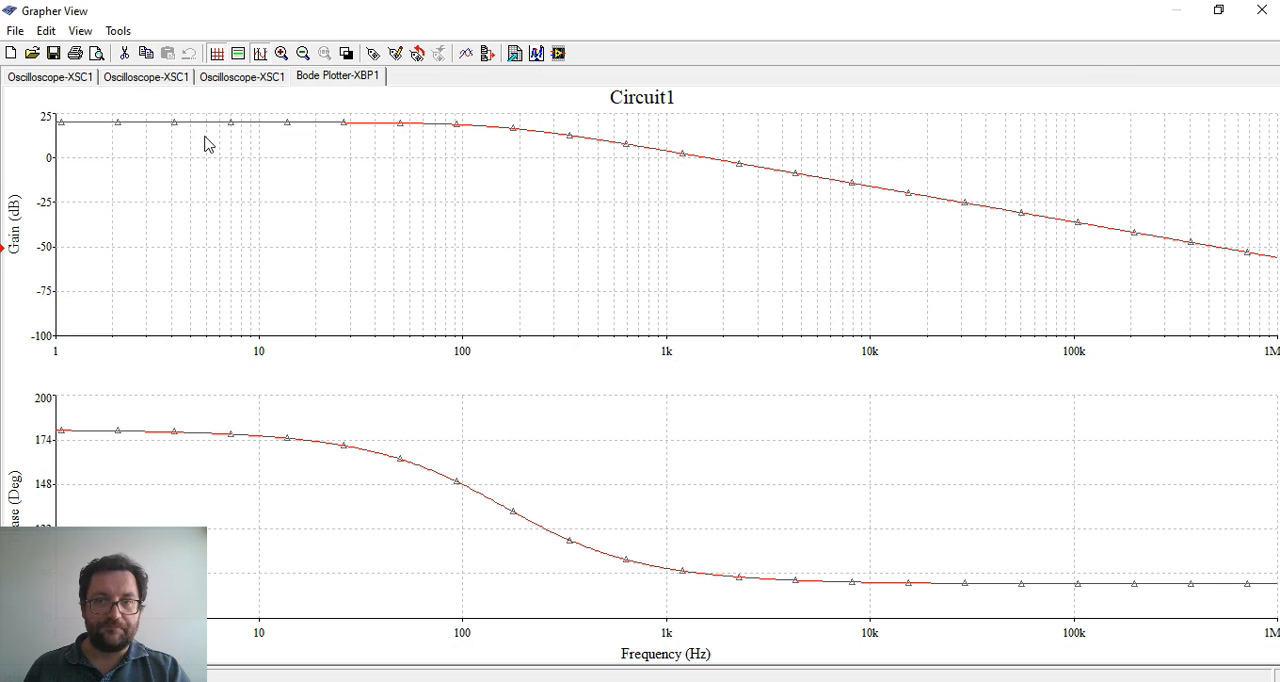
pyautogui.click(1219, 10)
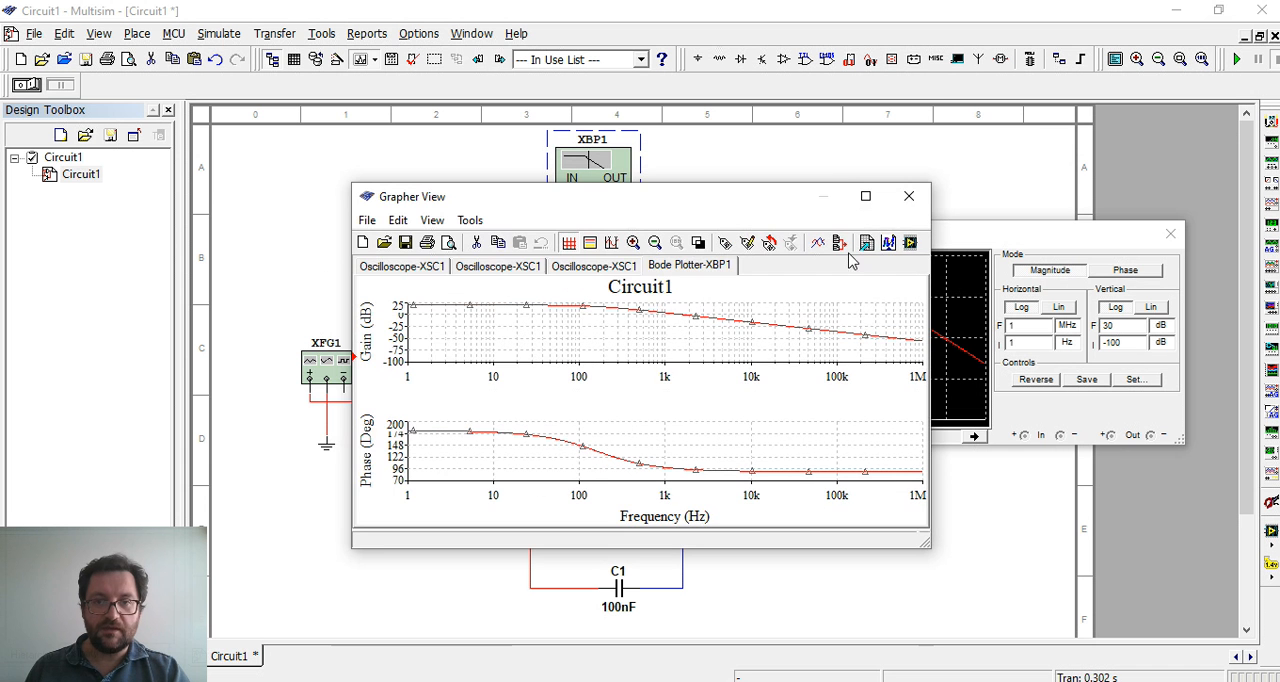
# Close the Grapher View and the Bode plotter window to uncover the schematic
pyautogui.click(909, 197)
pyautogui.moveTo(890, 236); pyautogui.dragTo(846, 219)
pyautogui.click(1126, 221)
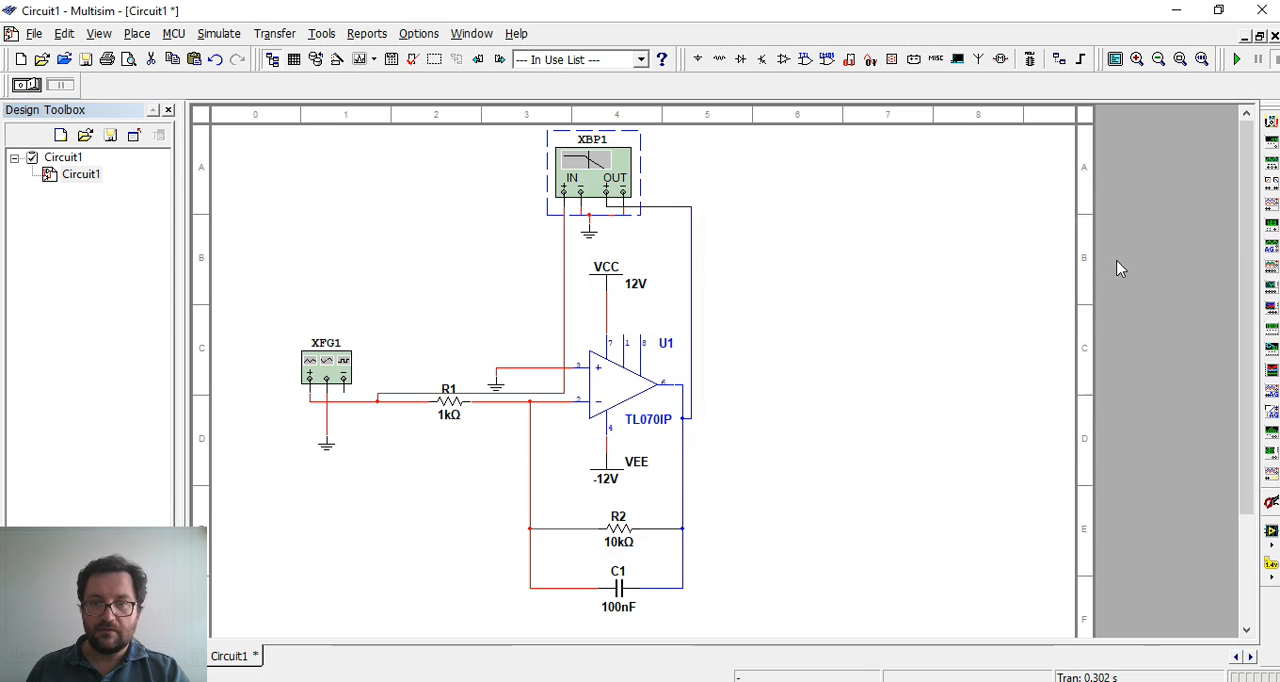
# Place a VOLTMETER_V from the Indicators group in the empty area to the right of the op-amp
pyautogui.click(890, 62)
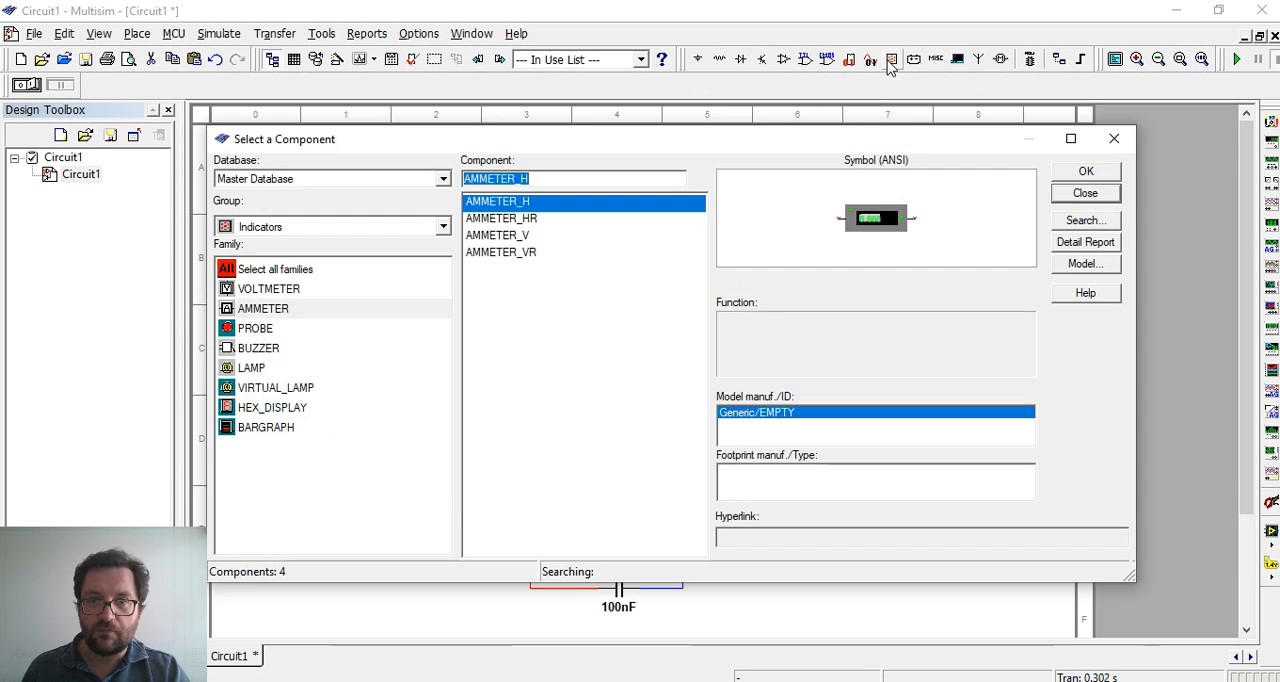
pyautogui.click(296, 291)
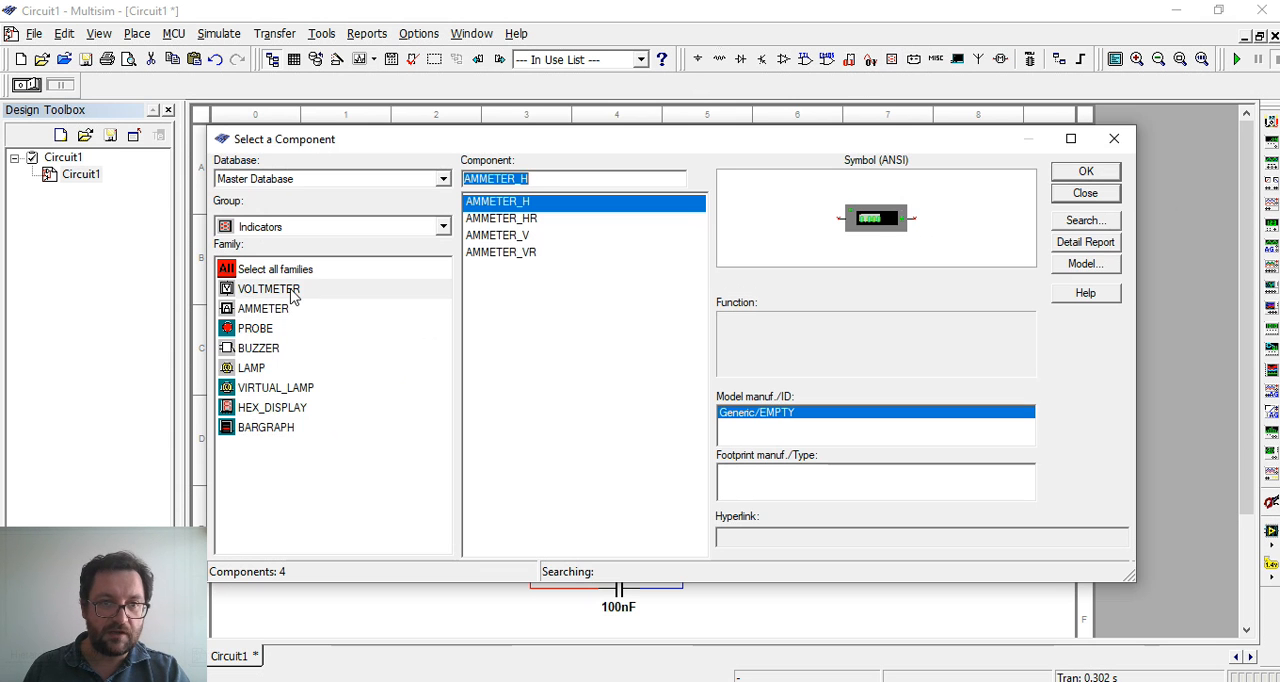
pyautogui.click(1086, 172)
pyautogui.click(843, 345)
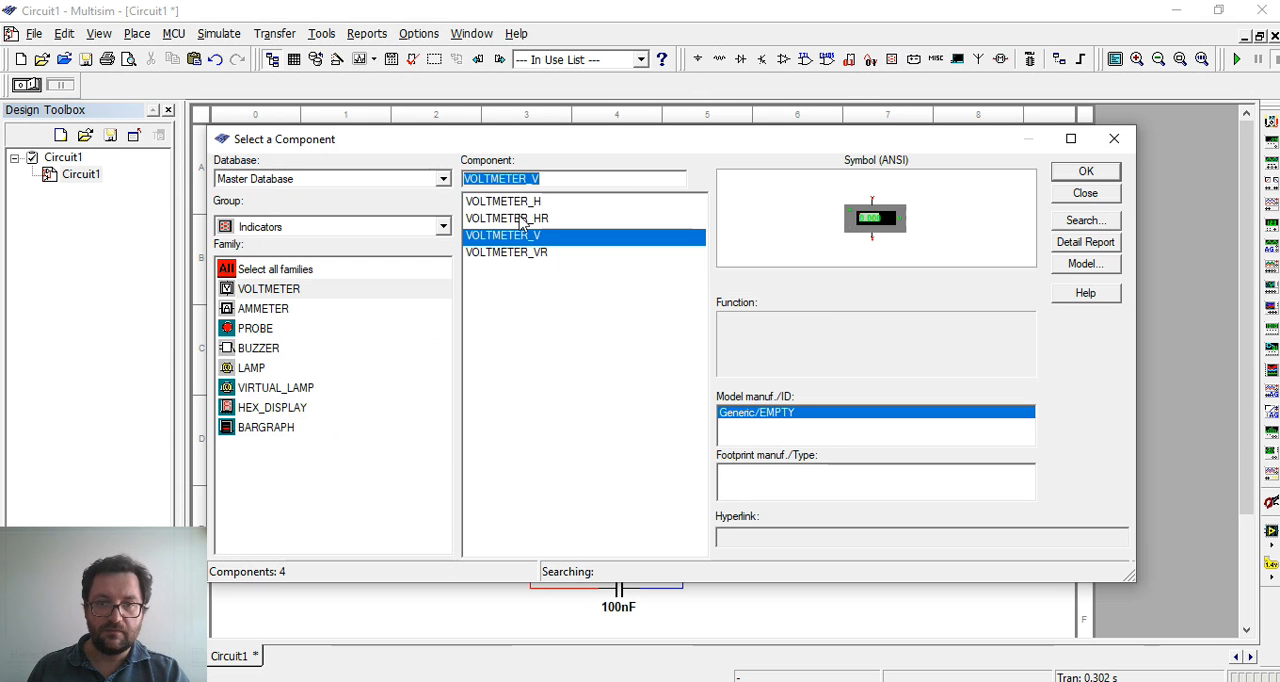
# Place an AMMETER_H from the Indicators group to the right of R2 and finish selecting components
pyautogui.click(290, 307)
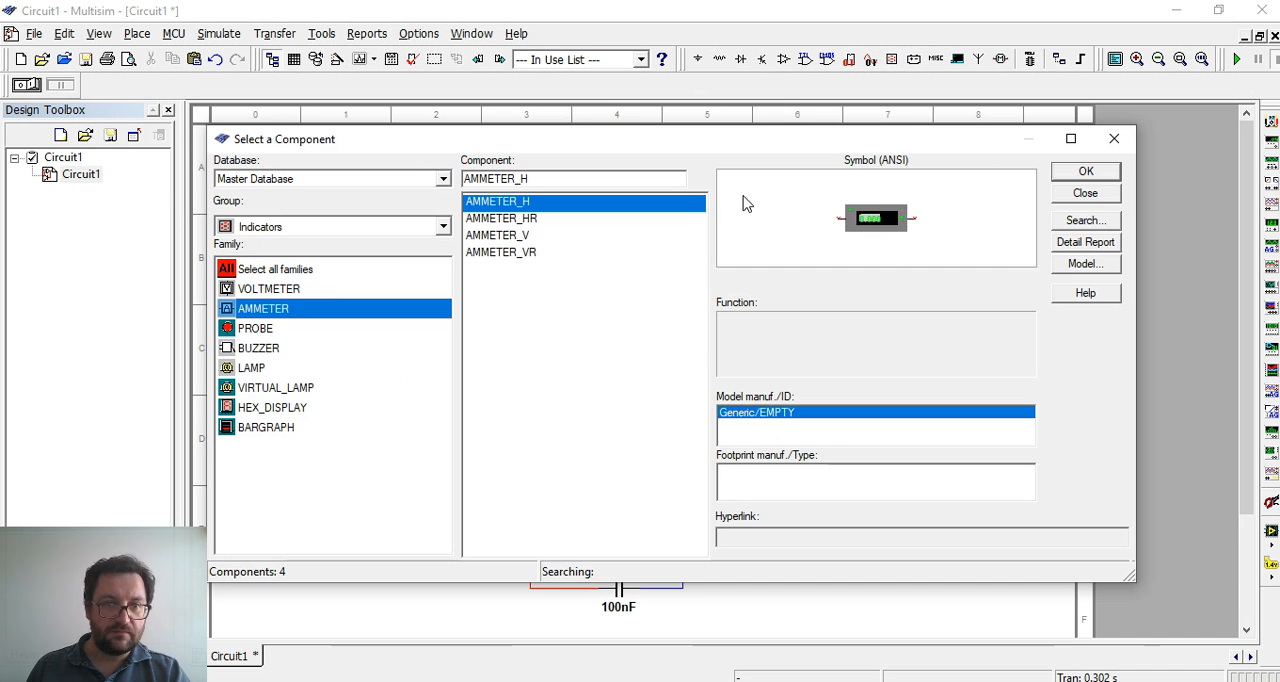
pyautogui.click(1062, 173)
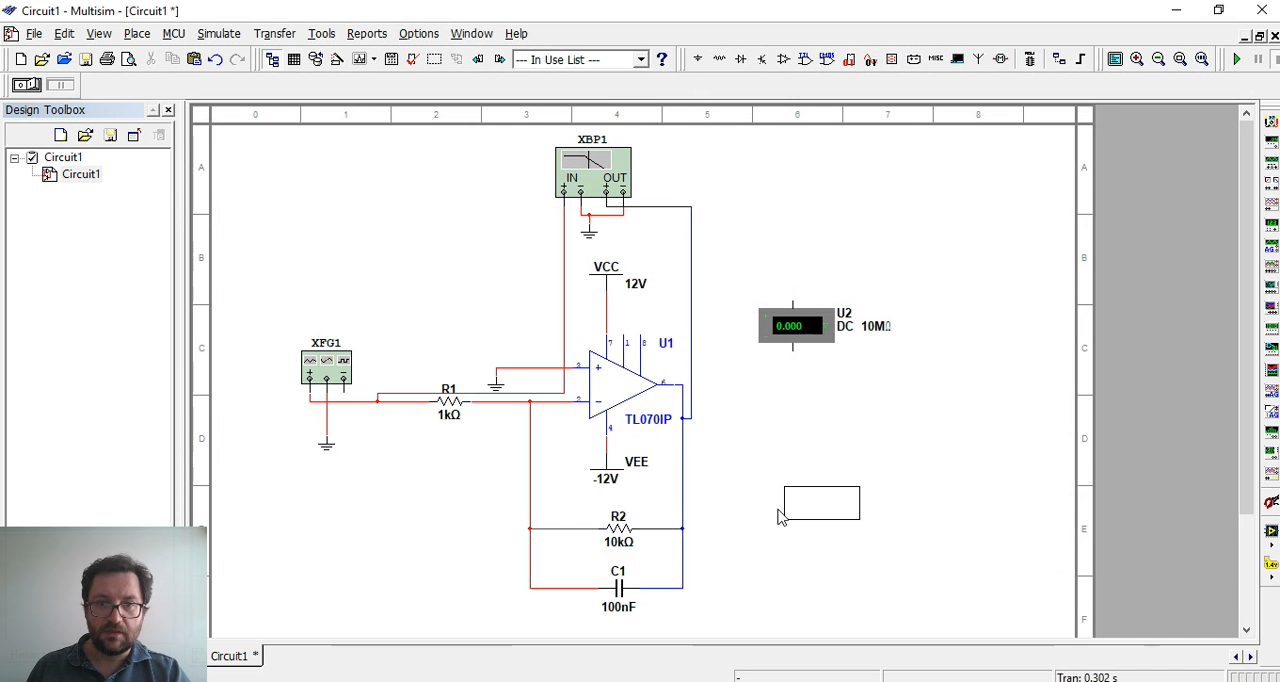
pyautogui.click(822, 516)
pyautogui.click(1092, 200)
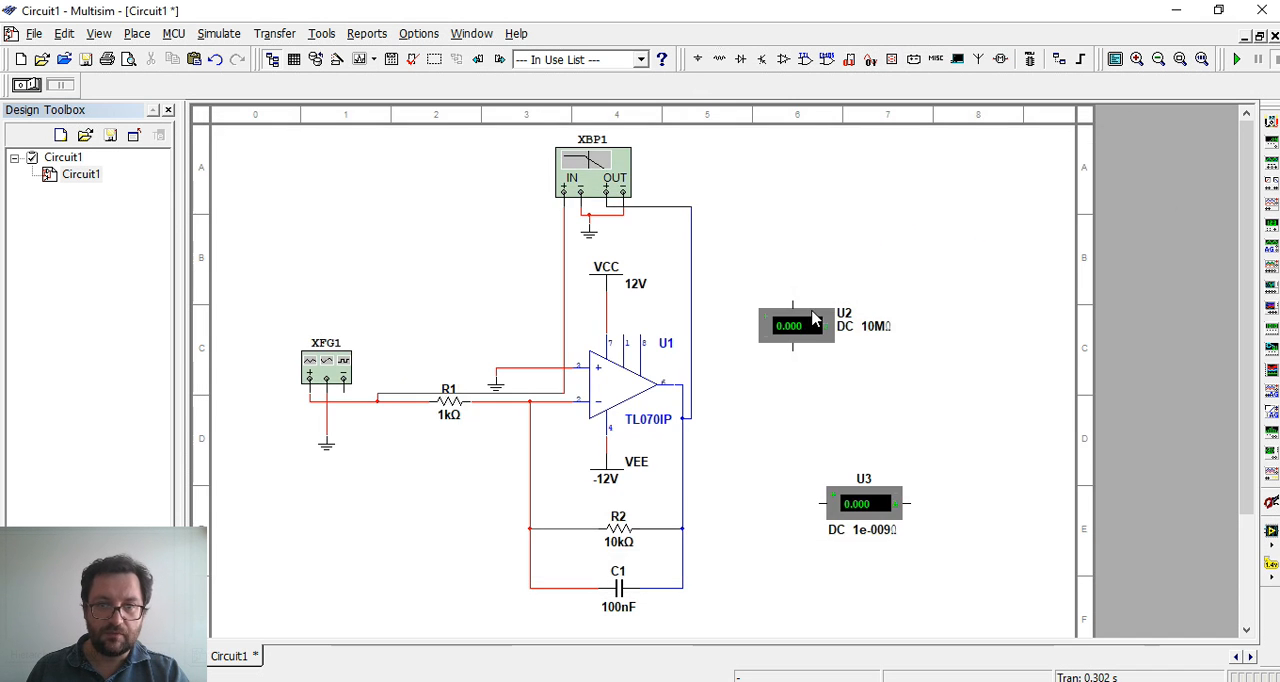
# Move the voltmeter below R1 and the ammeter up to the level of the op-amp's output
pyautogui.moveTo(815, 320); pyautogui.dragTo(406, 504)
pyautogui.click(443, 456)
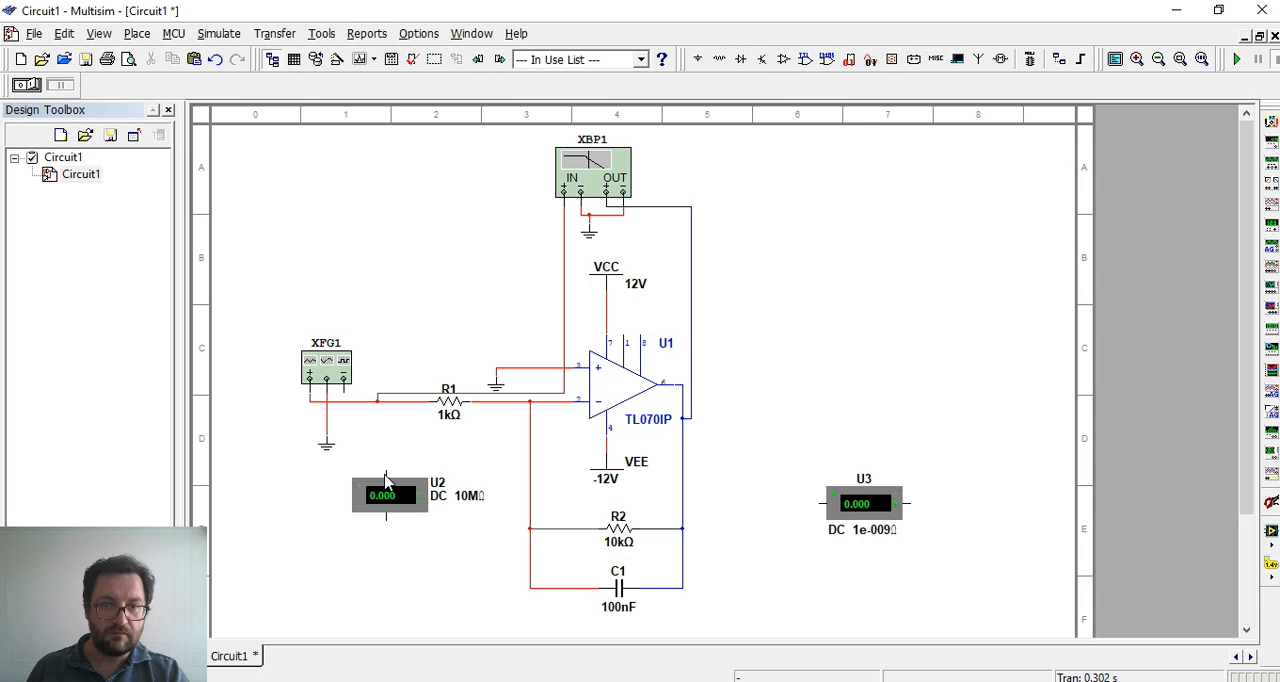
pyautogui.moveTo(883, 507); pyautogui.dragTo(910, 398)
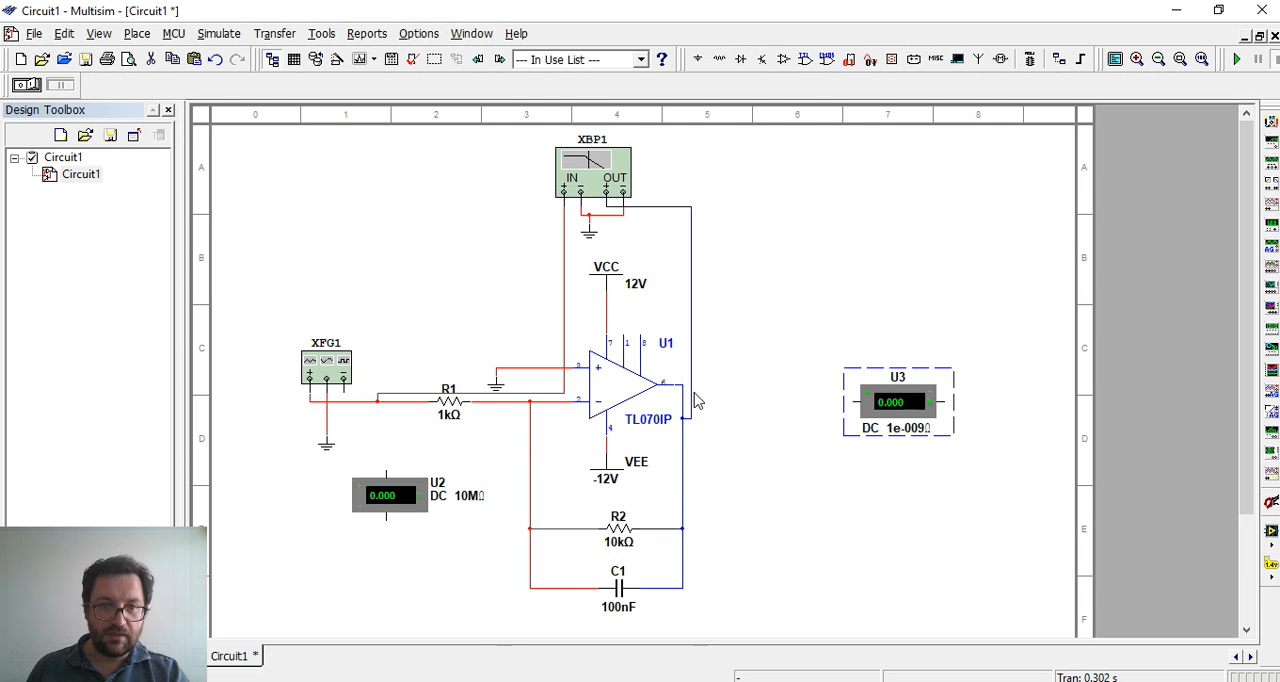
pyautogui.click(405, 502)
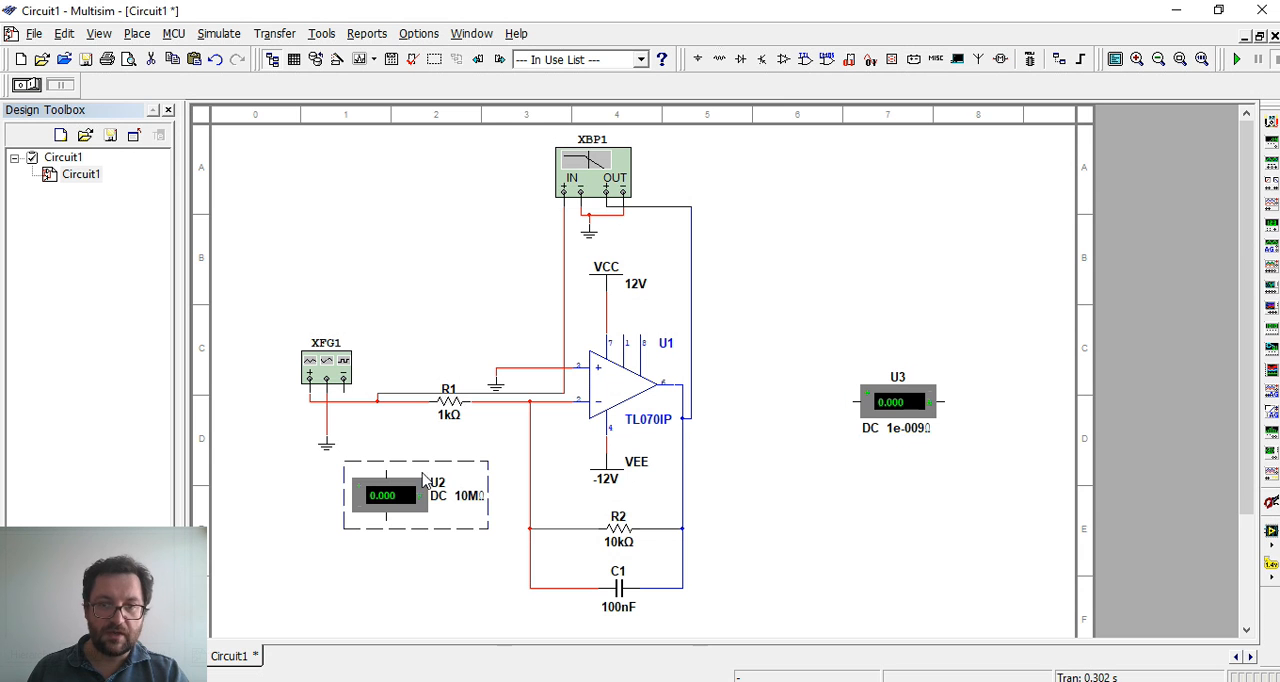
pyautogui.click(449, 570)
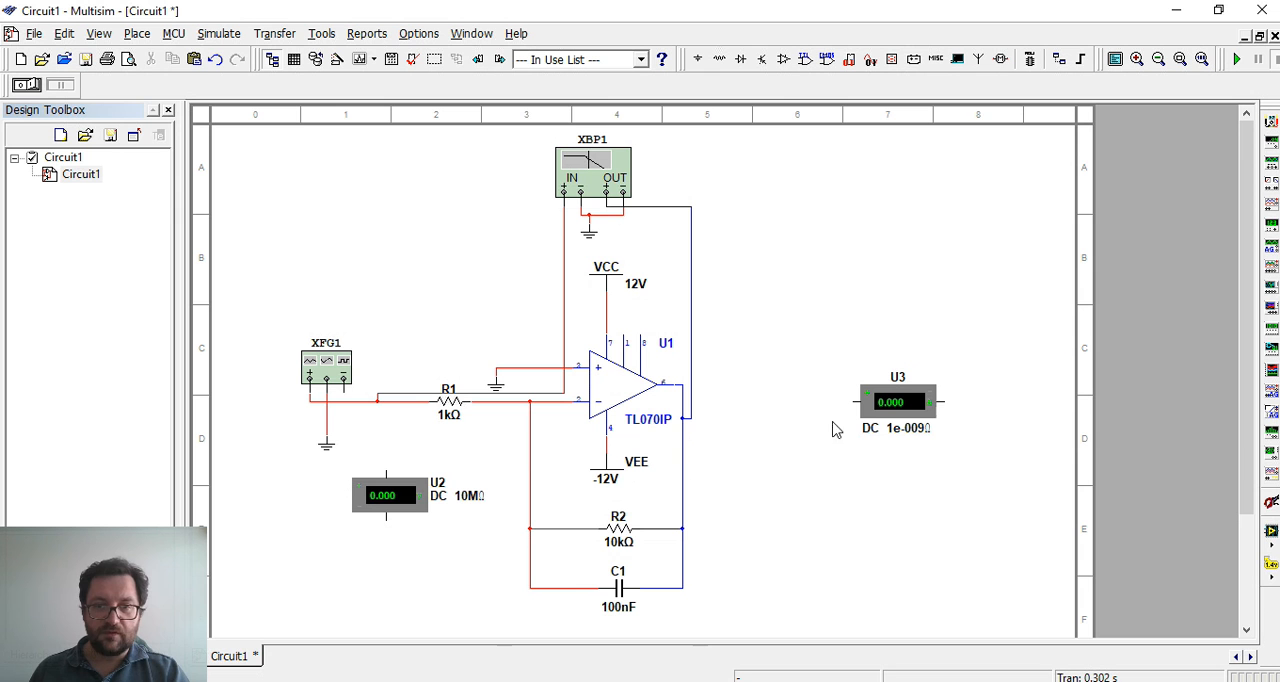
# Delete the unconnected ammeter U3 and voltmeter U2 from the schematic
pyautogui.click(918, 403)
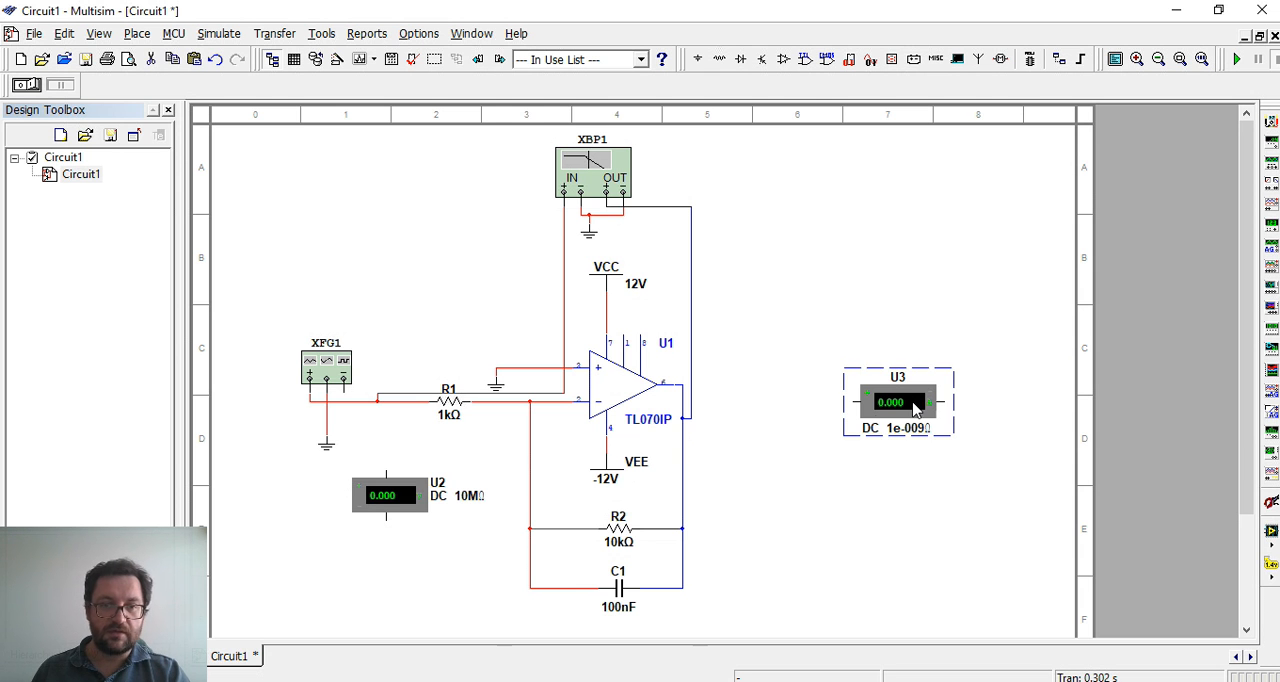
pyautogui.click(916, 300)
pyautogui.click(932, 402)
pyautogui.press('Delete')
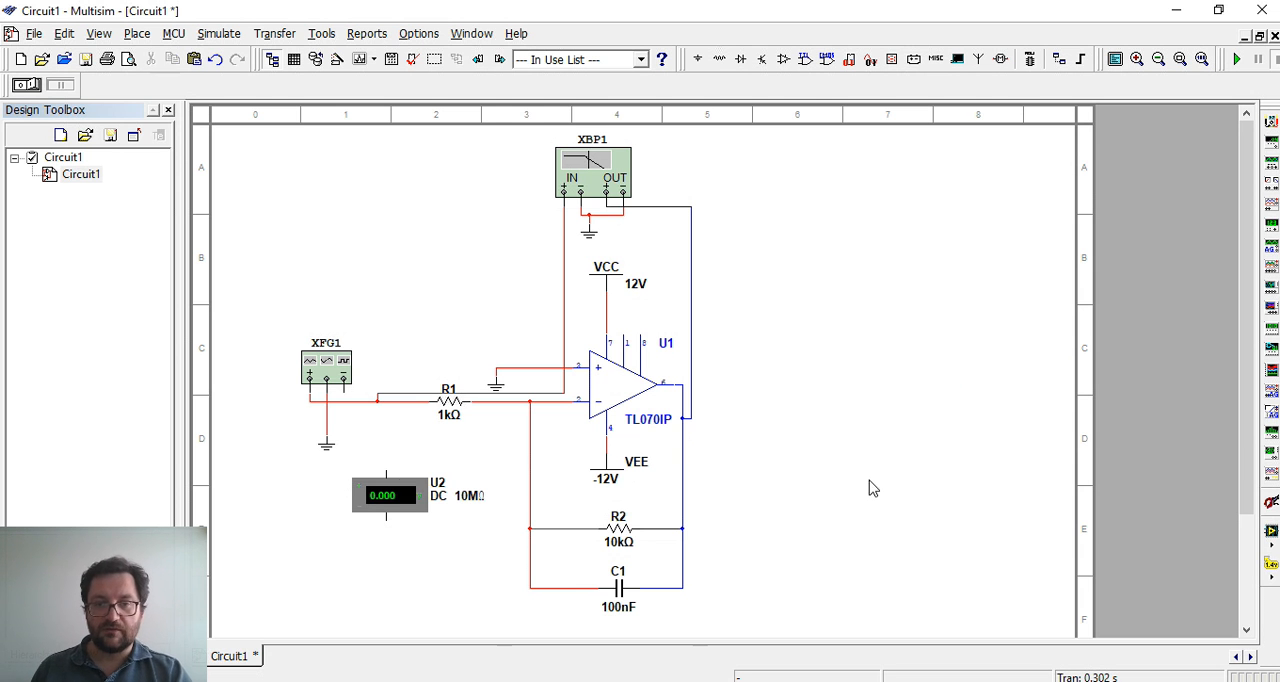
pyautogui.click(440, 498)
pyautogui.press('Delete')
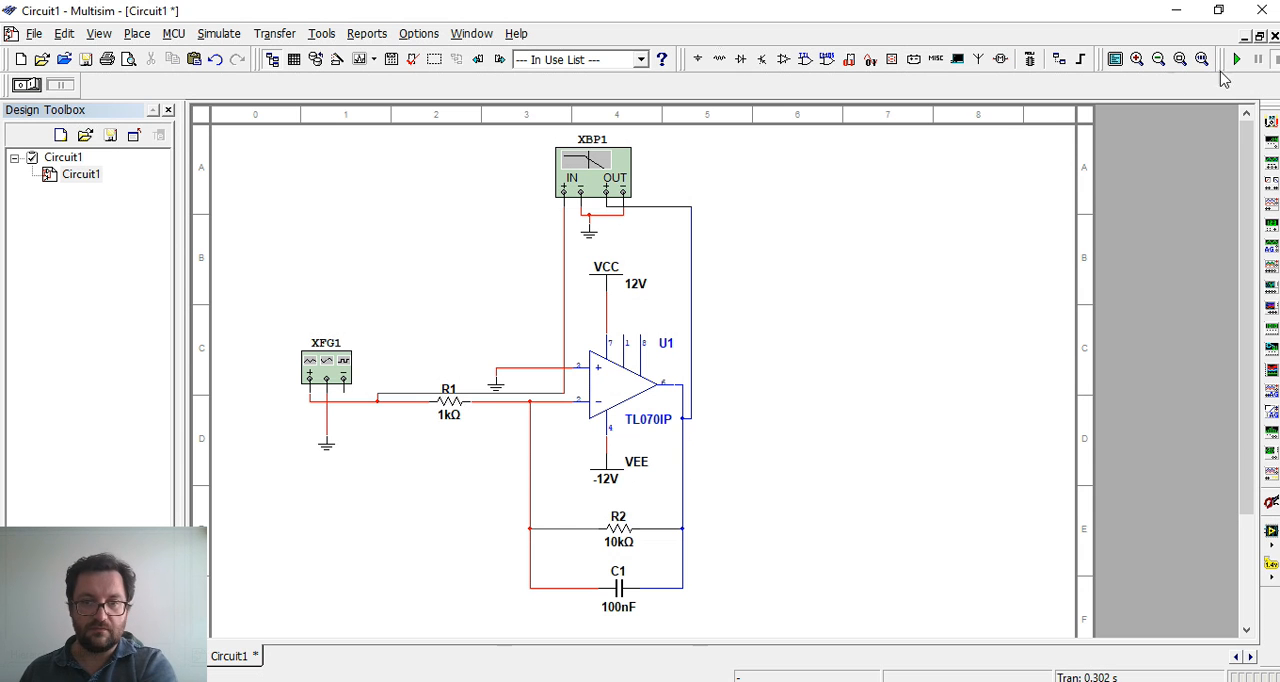